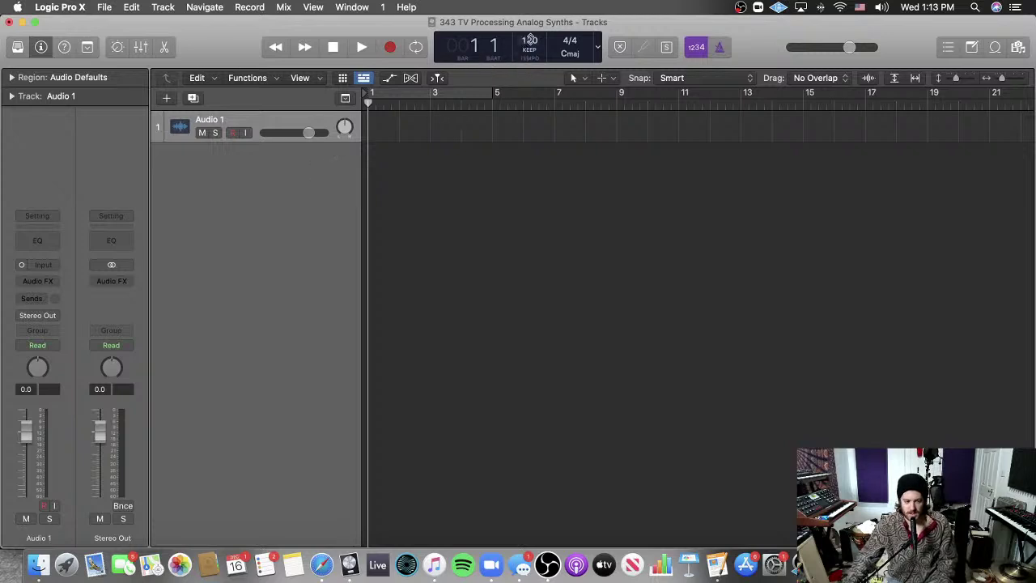
Step: Set the project tempo to 123 while playing the click, turn the metronome off and return to the start
key(space)
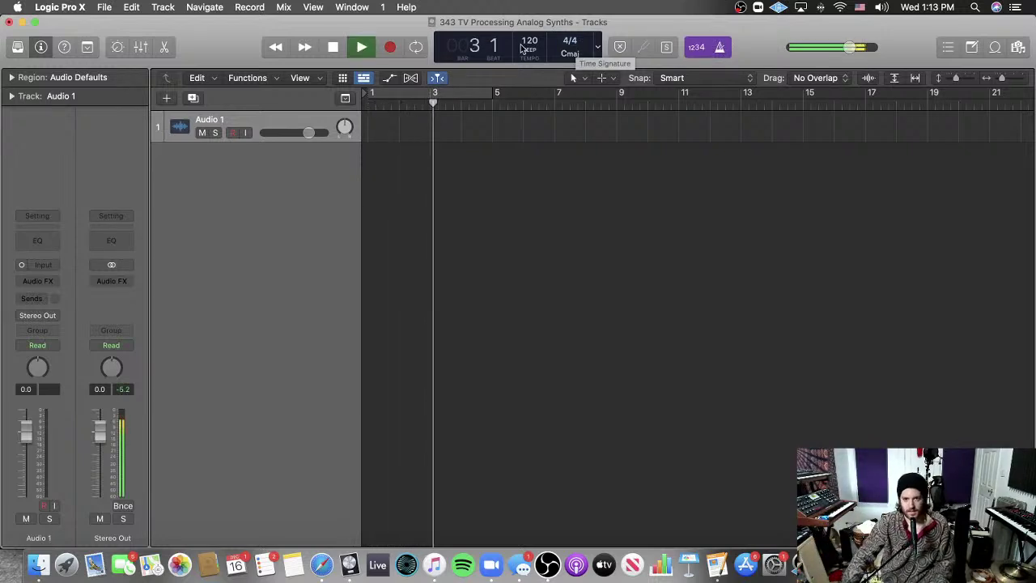
drag(532, 42, 532, 38)
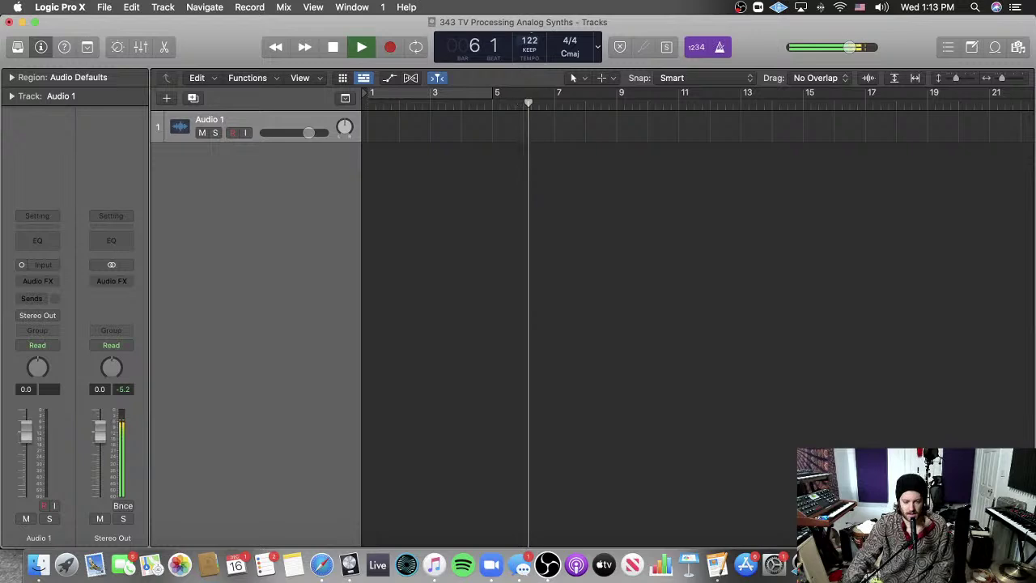
key(space)
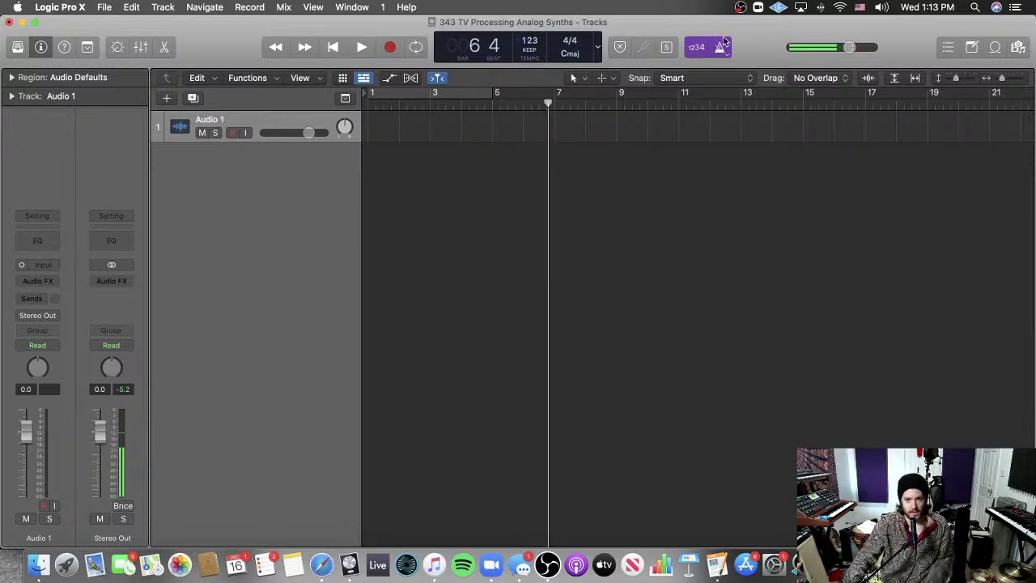
click(722, 43)
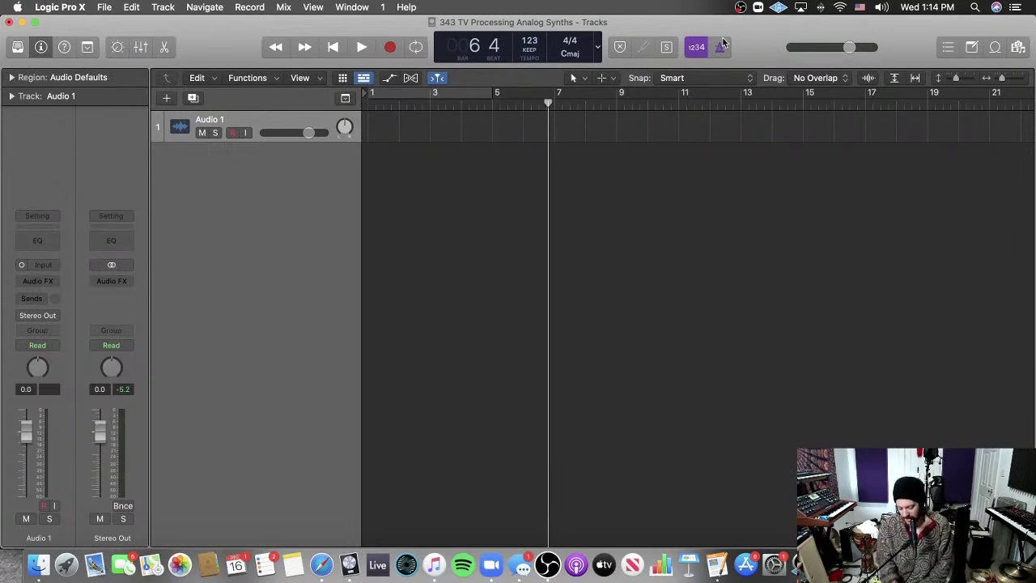
key(Return)
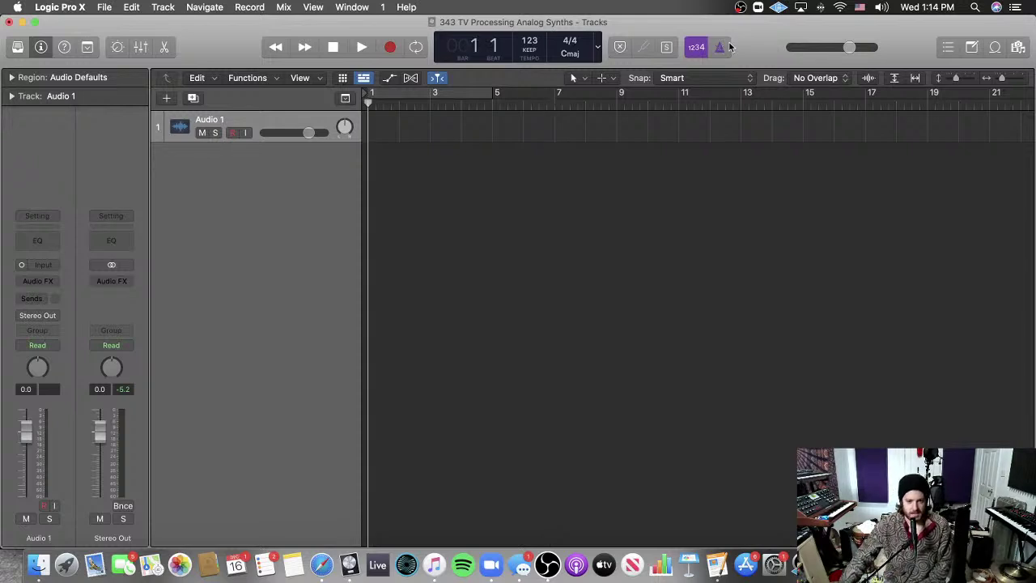
Step: Start a new External MIDI track that uses the External Instrument plug-in
click(167, 100)
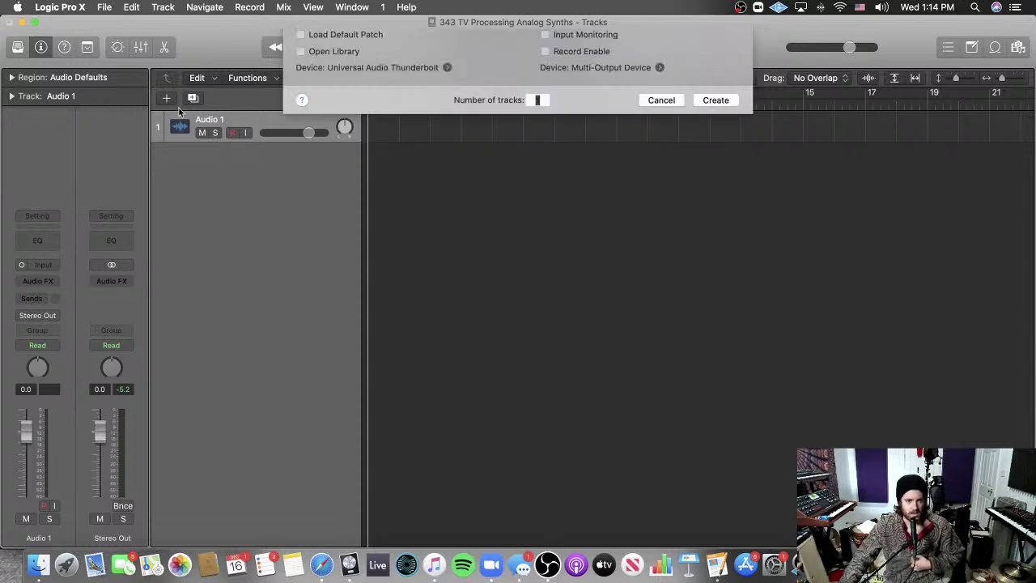
click(424, 64)
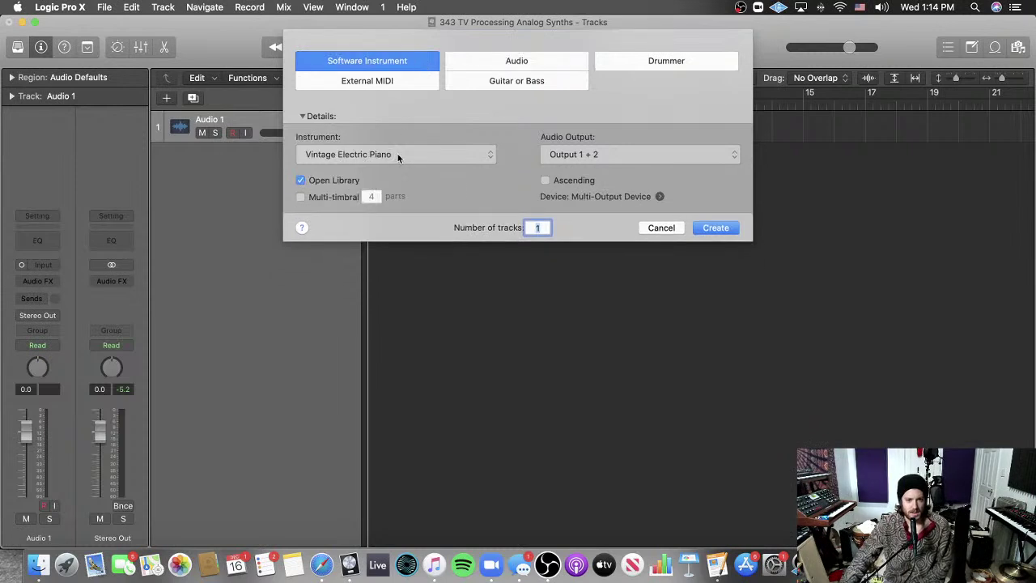
click(397, 154)
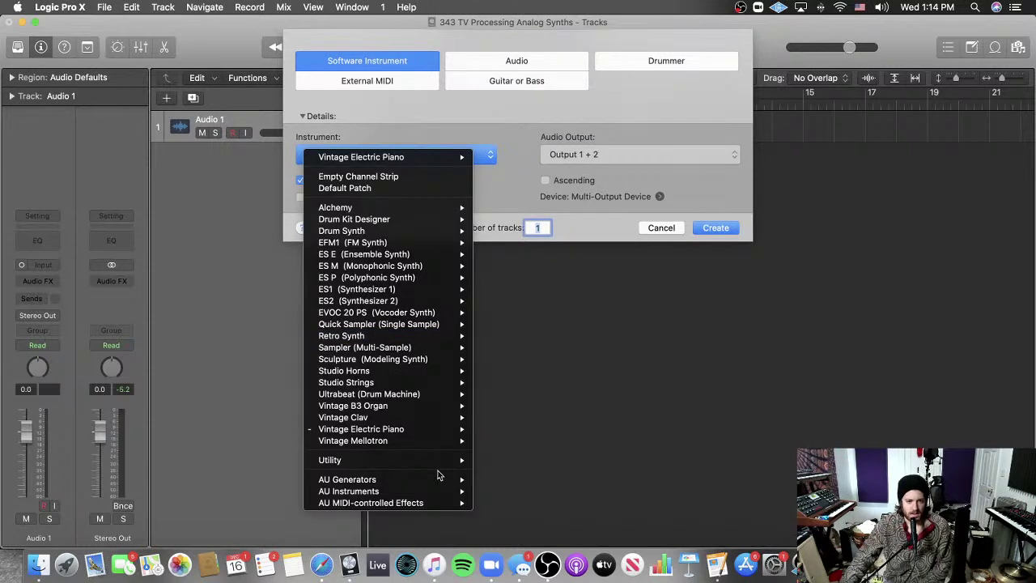
click(418, 88)
click(420, 88)
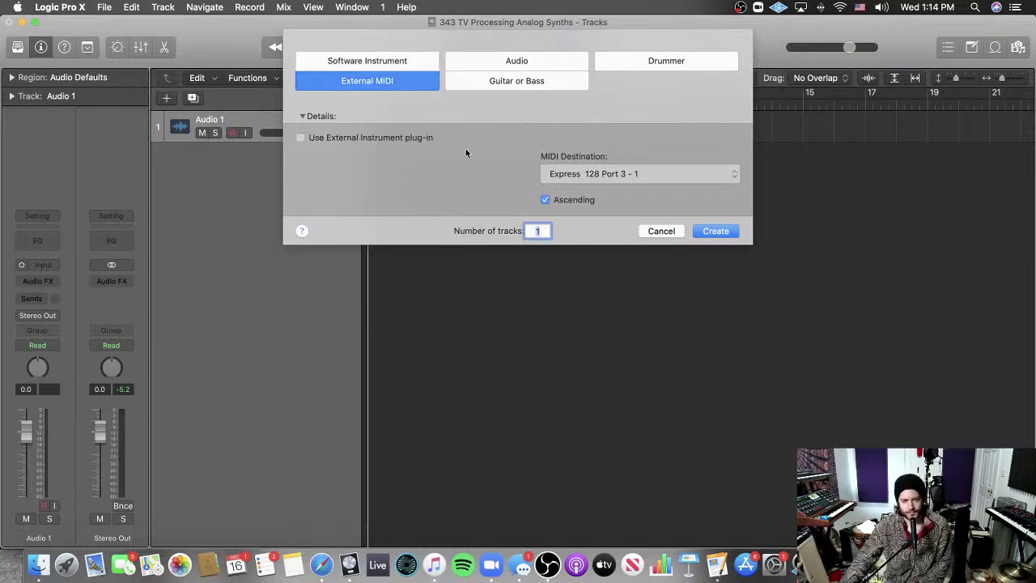
click(300, 138)
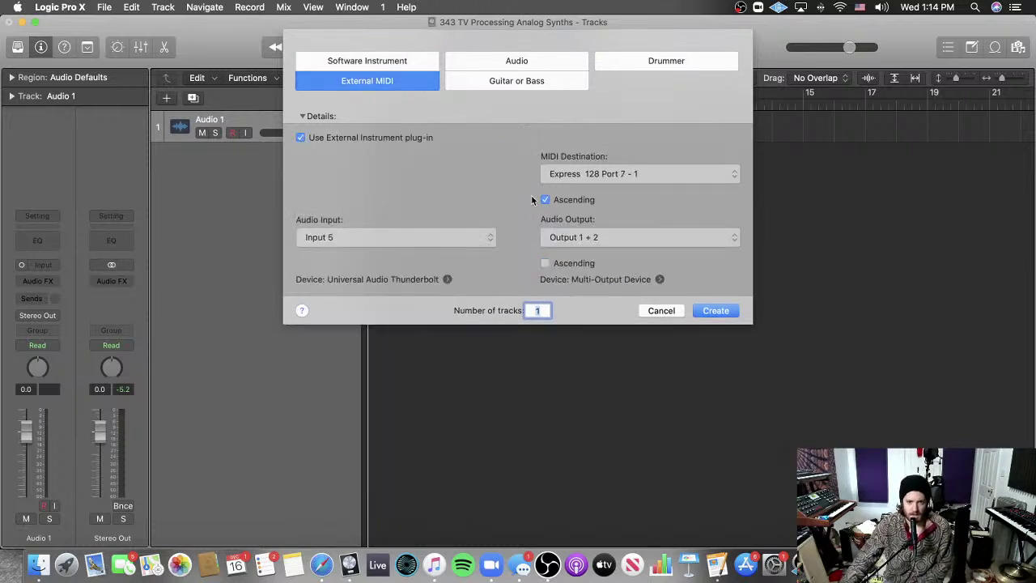
Step: Create the track with MIDI destination Express 128 Port 3 channel 6 and audio Input 7, and close its plug-in window
click(647, 175)
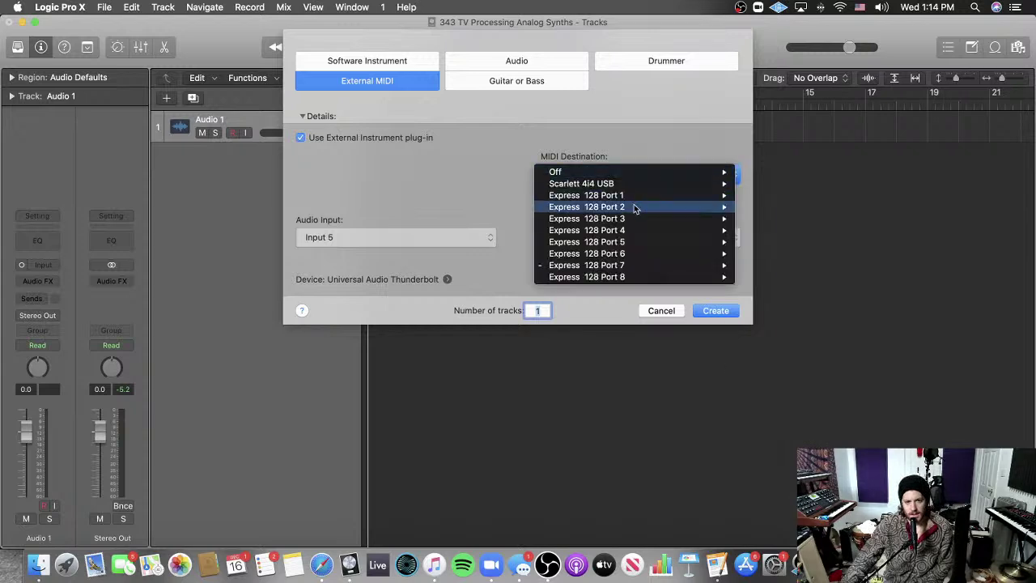
mouse_move(670, 223)
click(761, 290)
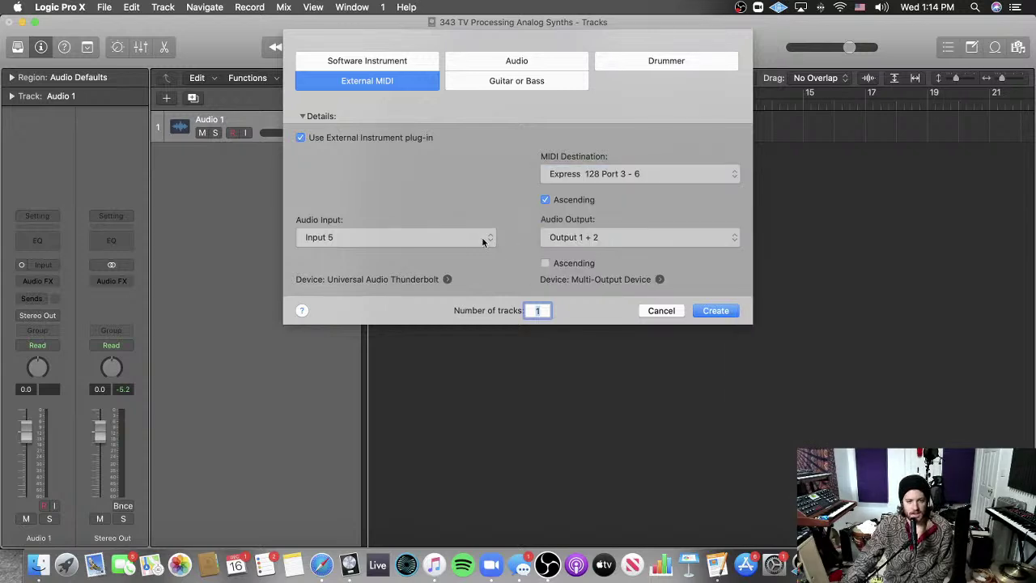
click(482, 236)
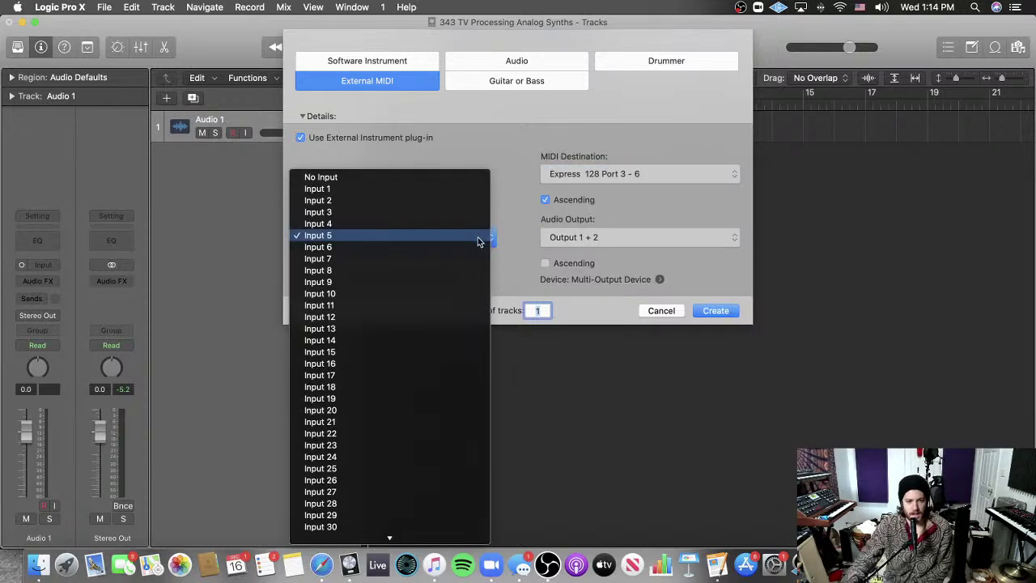
click(443, 258)
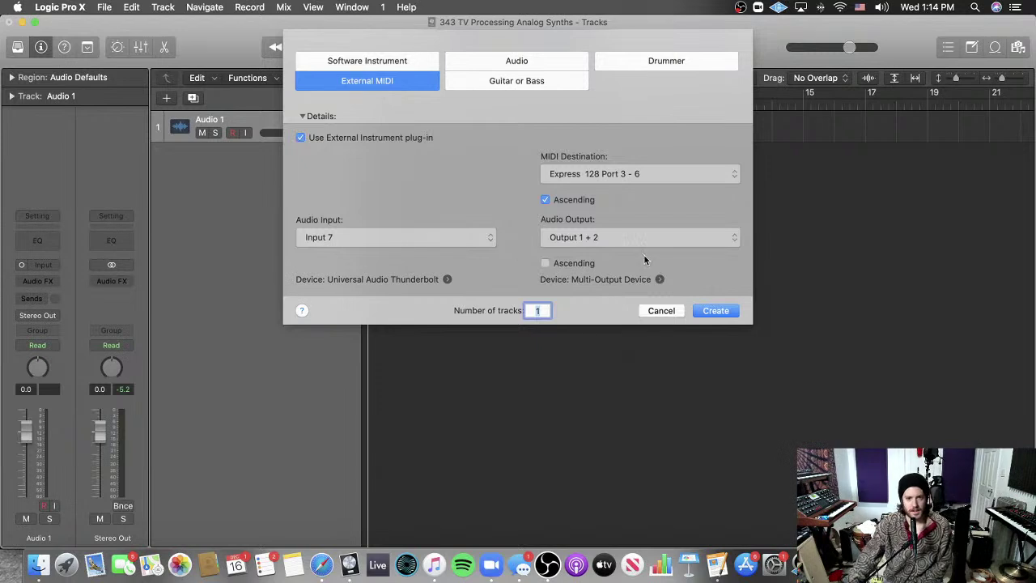
click(713, 314)
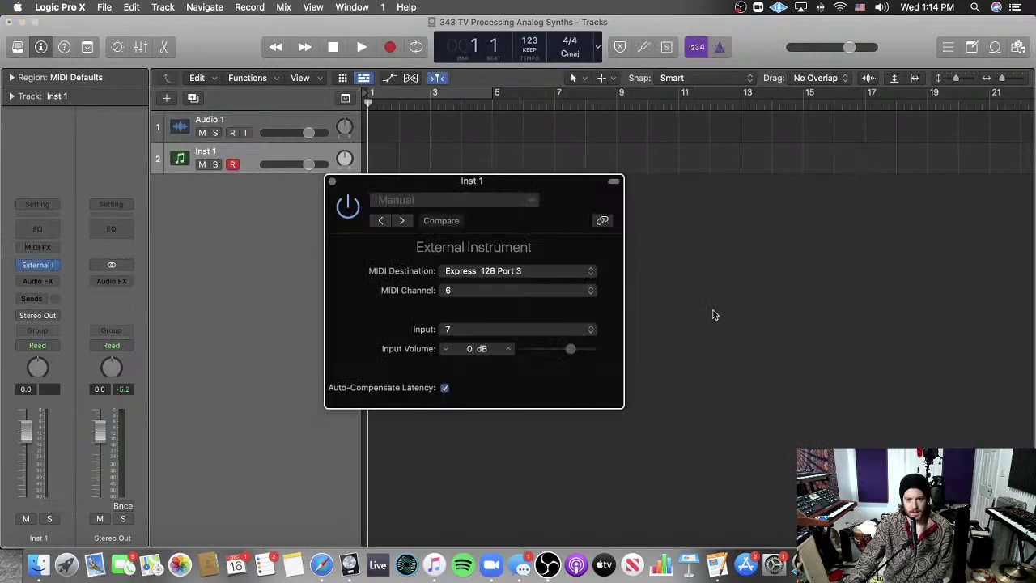
click(332, 181)
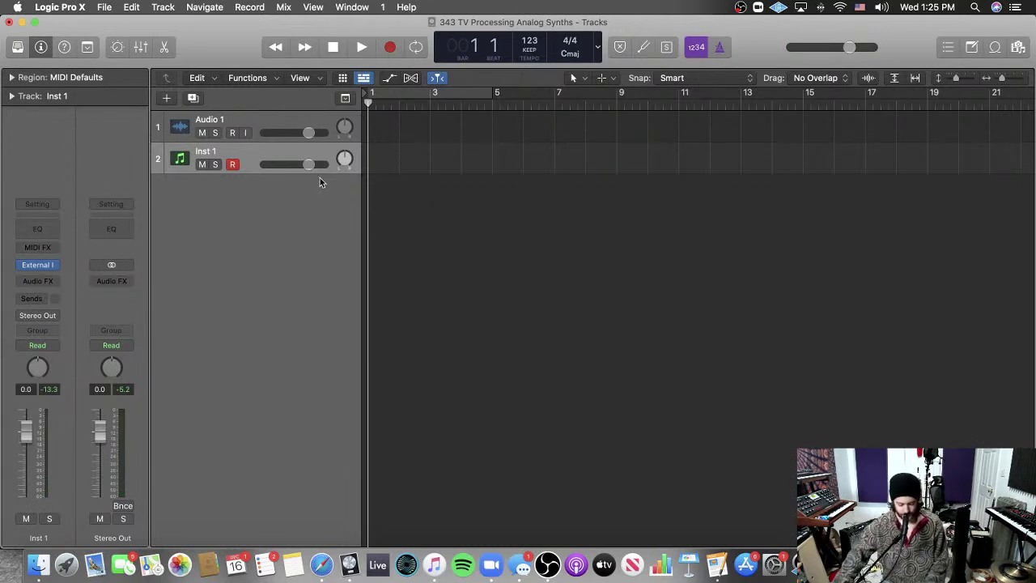
Step: Draw an empty one-bar MIDI region at bar 1 of the Inst 1 track with the Pencil tool
key(t)
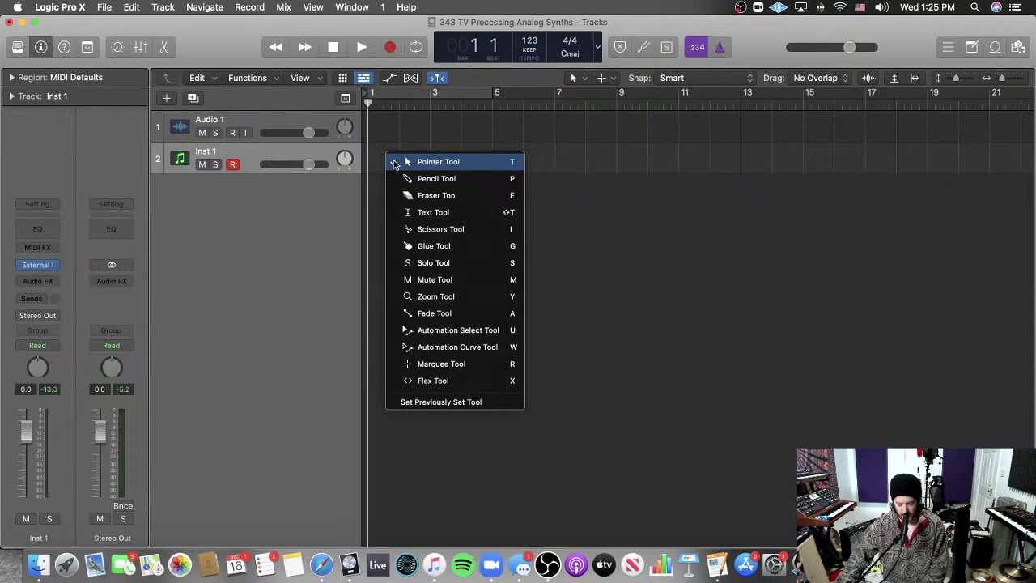
key(p)
click(389, 163)
key(t)
key(t)
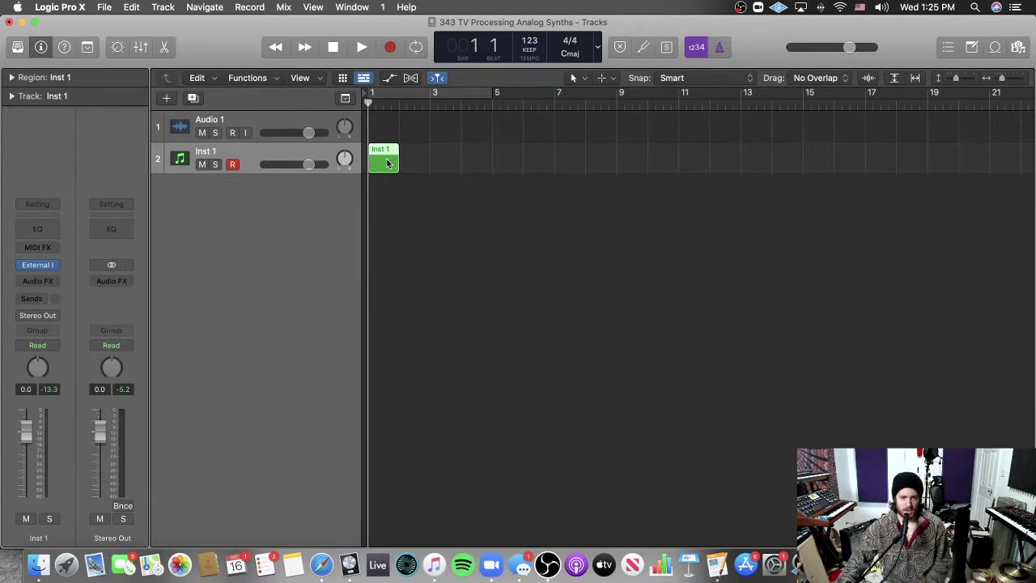
Step: Open the Inst 1 region in the Piano Roll, make the editor taller and choose the Pencil tool
key(p)
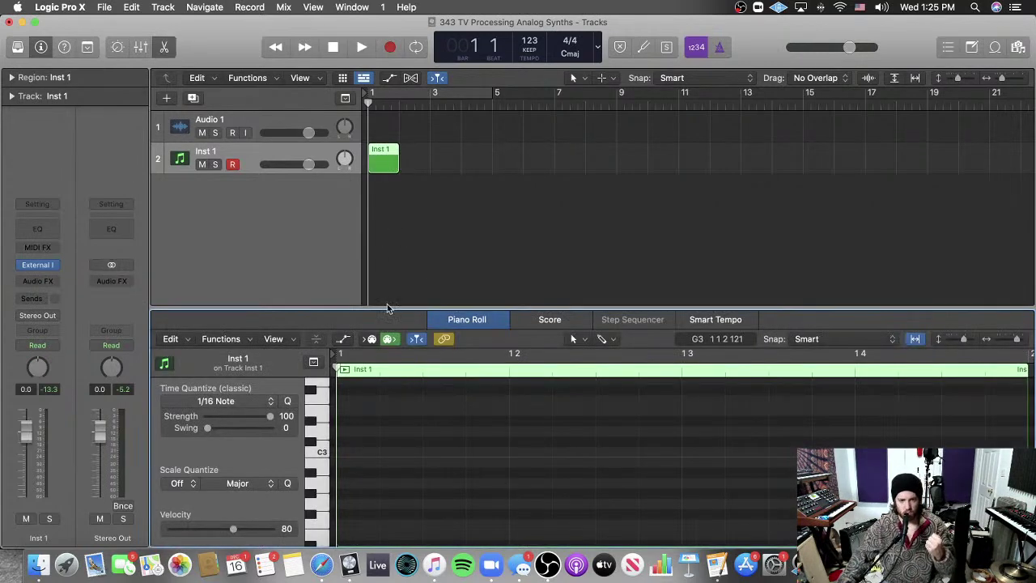
drag(387, 307, 390, 202)
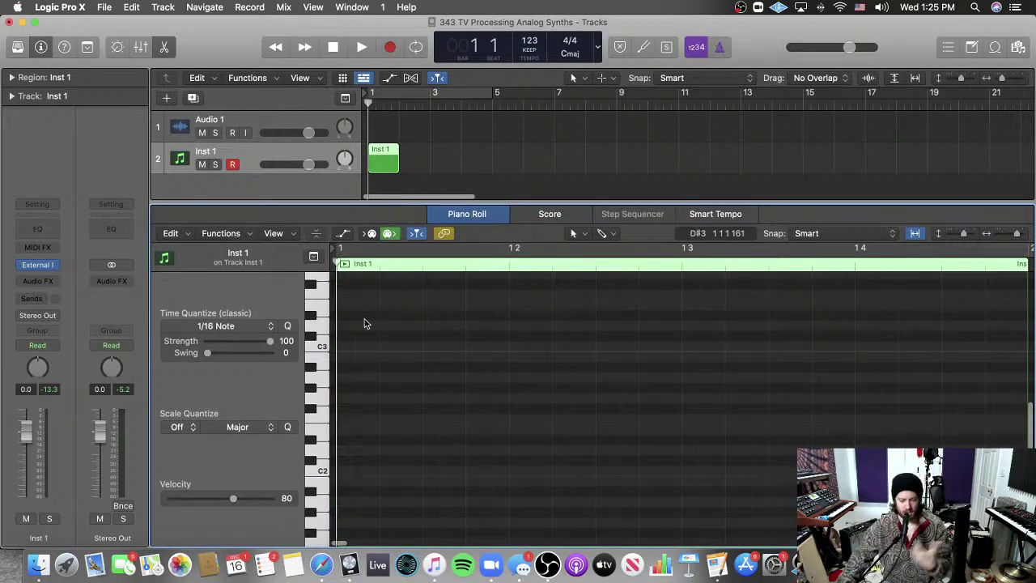
scroll(373, 383, down, 2)
key(t)
key(p)
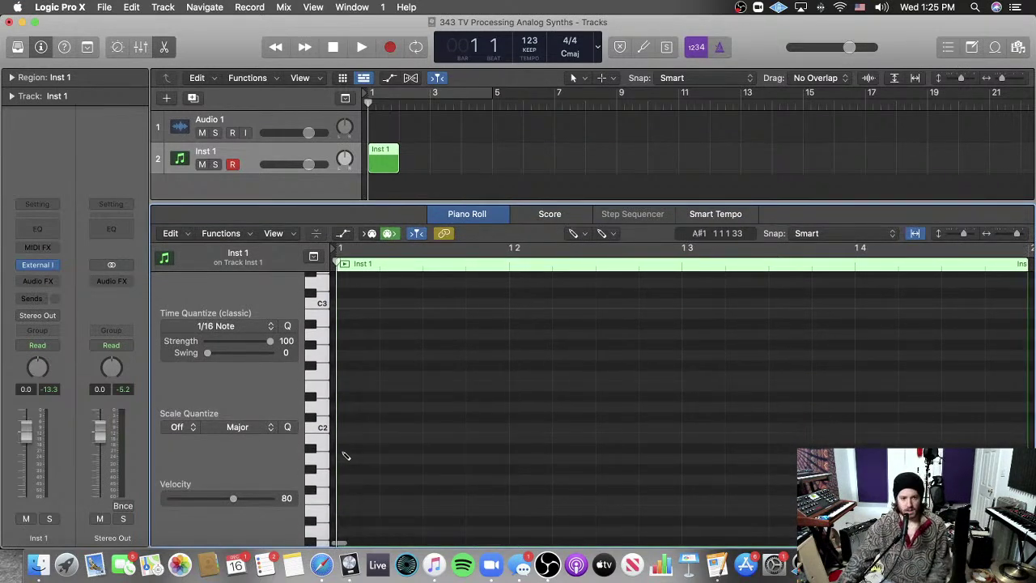
Step: Audition different pitches on the Piano Roll keyboard to find a note for the external synth
scroll(351, 435, down, 4)
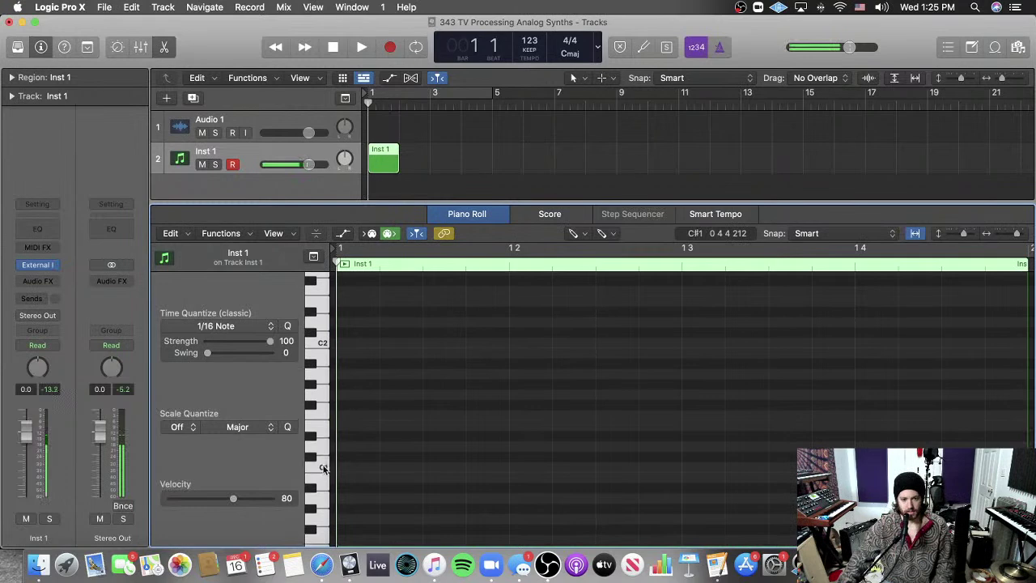
scroll(318, 339, up, 2)
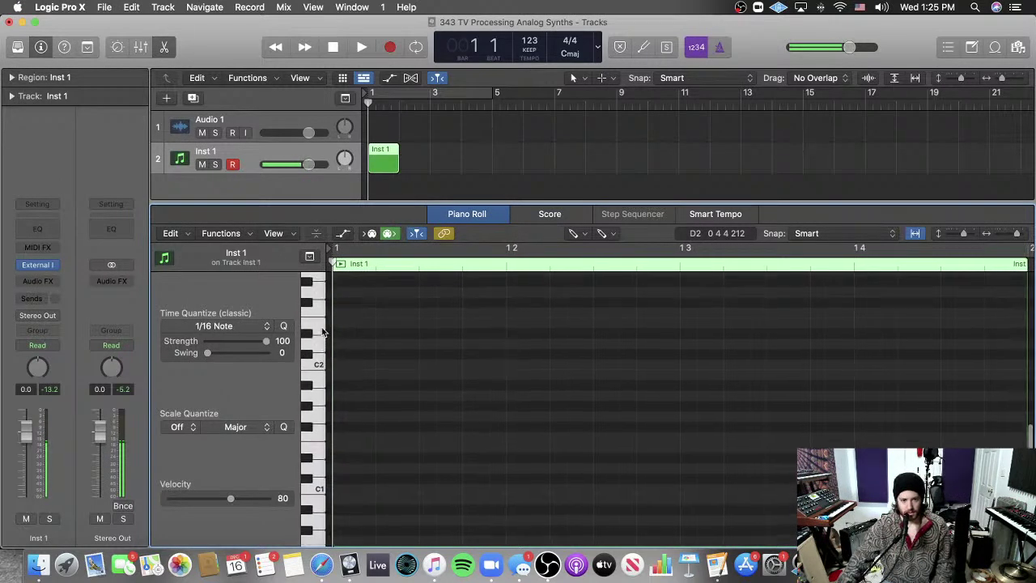
click(318, 300)
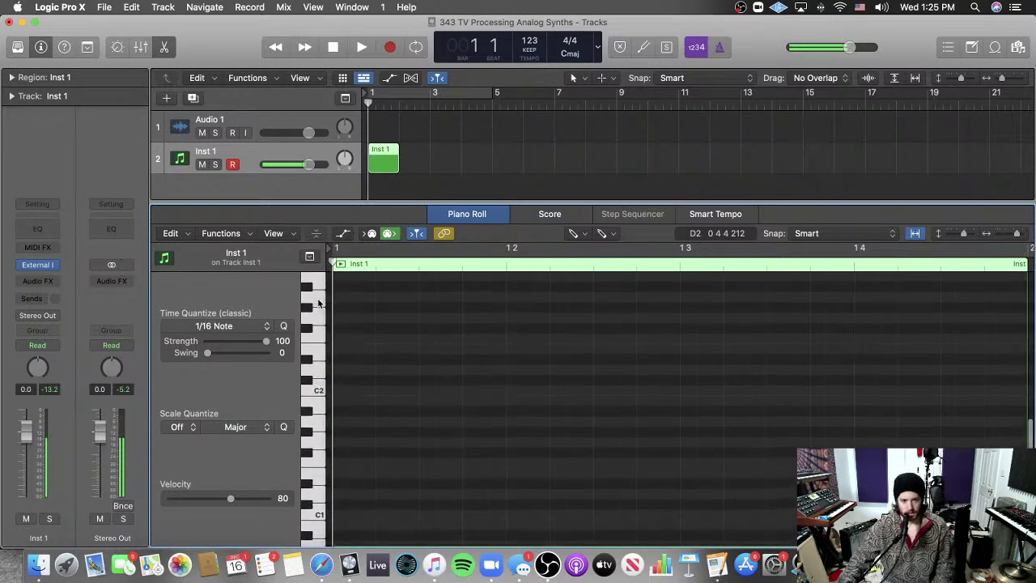
click(318, 299)
click(318, 299)
scroll(377, 320, left, 1)
scroll(332, 372, up, 2)
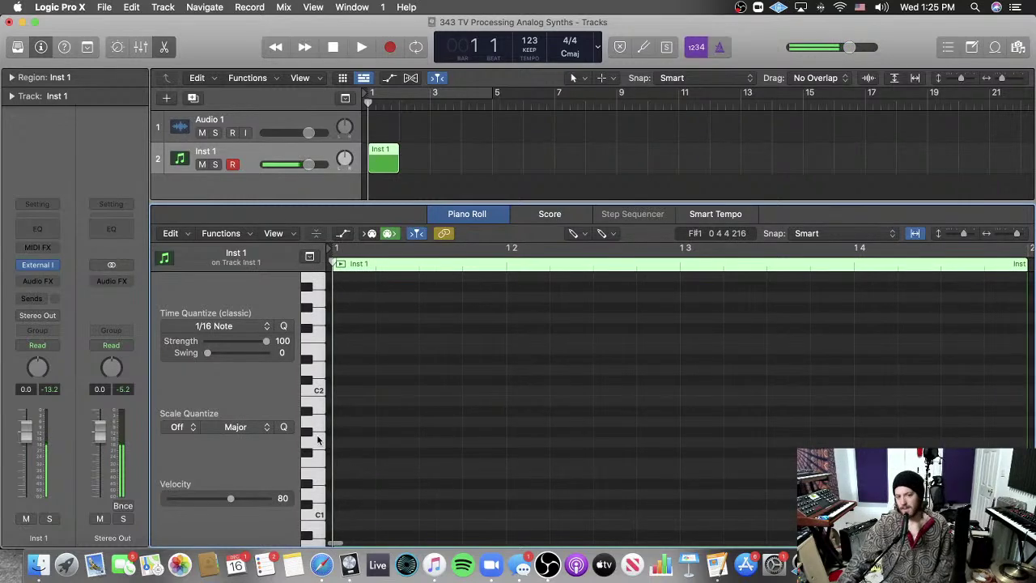
click(317, 426)
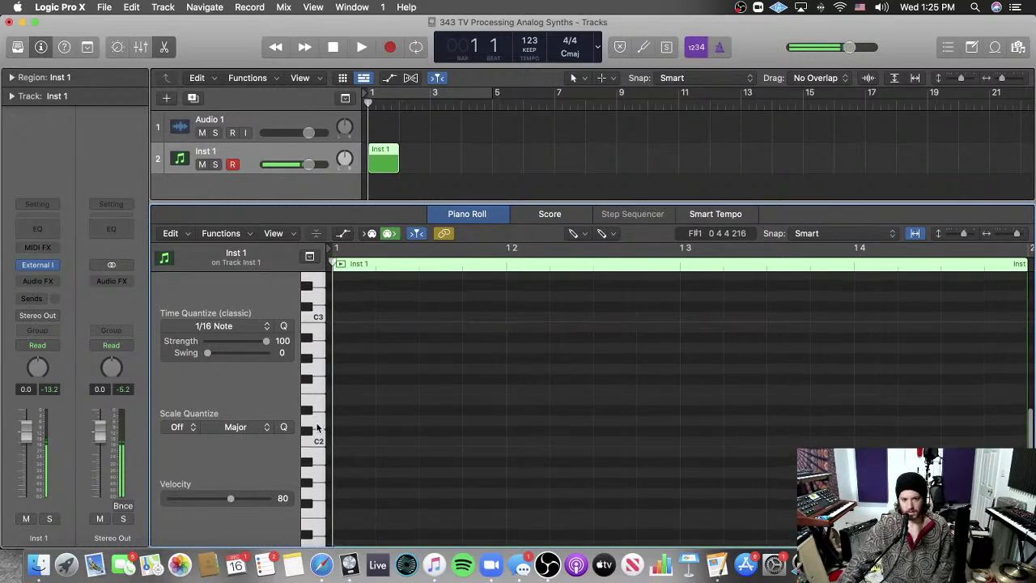
click(318, 348)
click(318, 348)
Step: Draw eight sixteenth notes on A2, one every eighth note across the bar, and close the Piano Roll
click(354, 348)
click(437, 347)
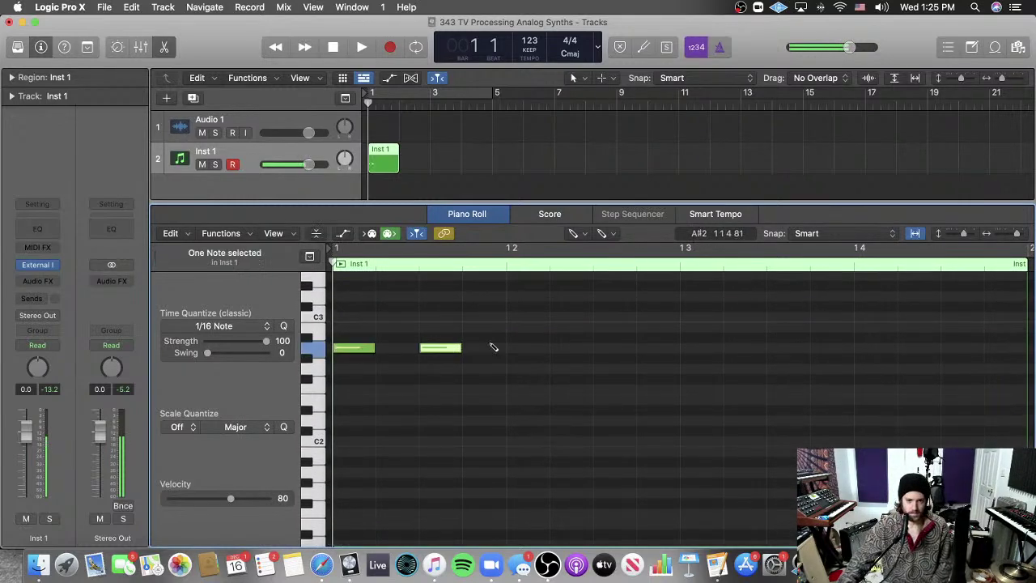
click(525, 348)
click(612, 348)
click(700, 348)
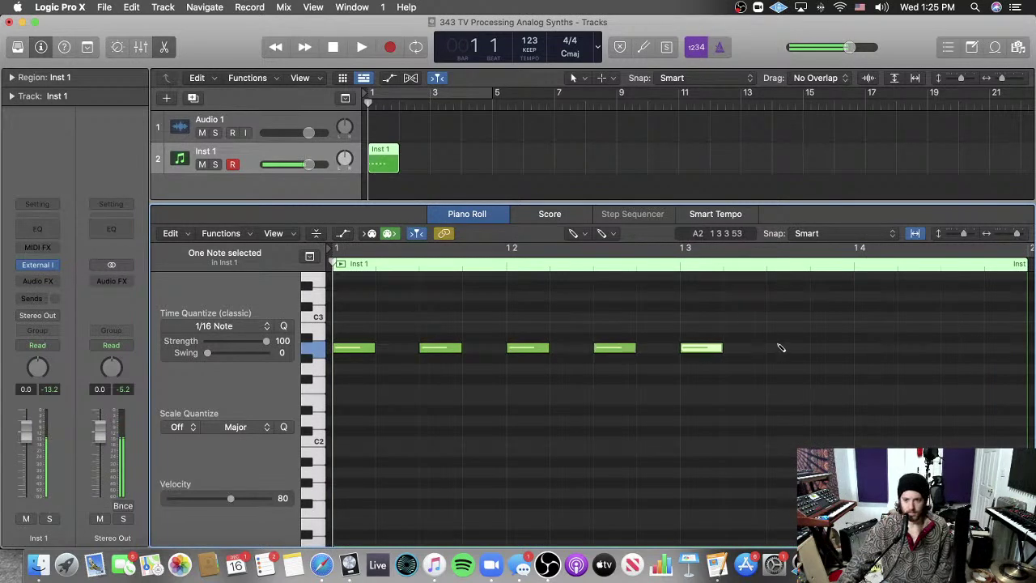
click(786, 348)
click(874, 348)
click(961, 348)
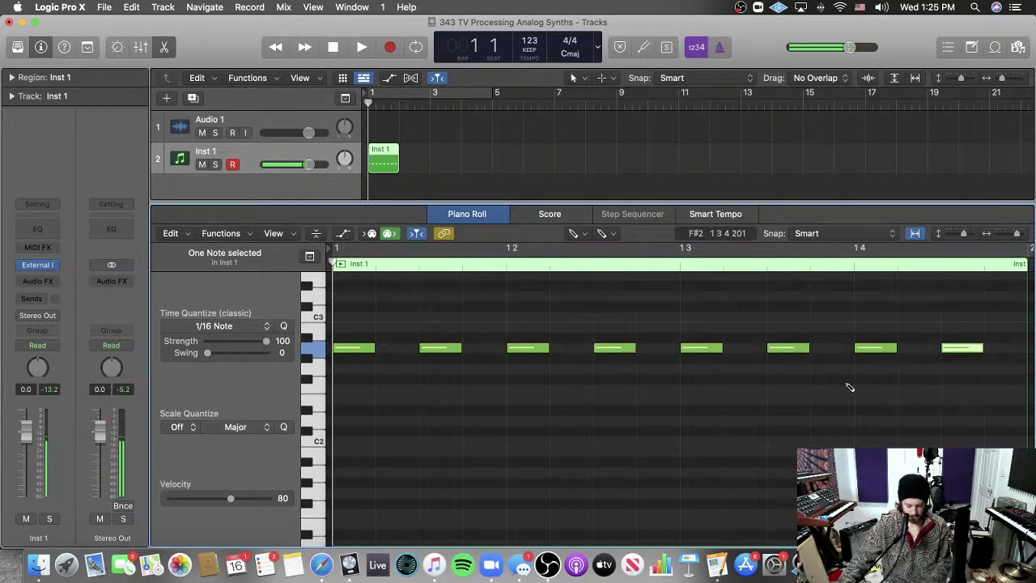
click(793, 403)
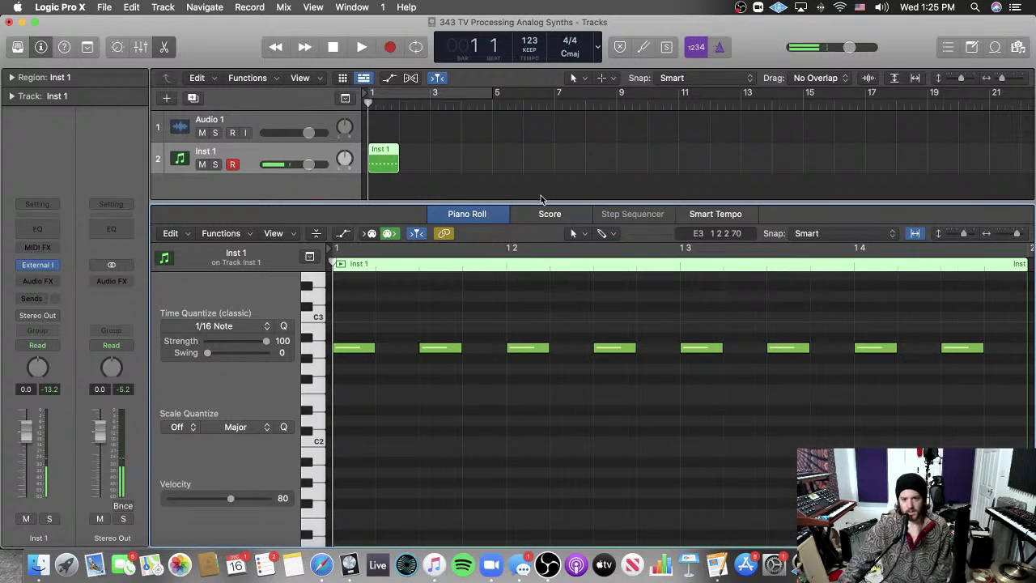
key(p)
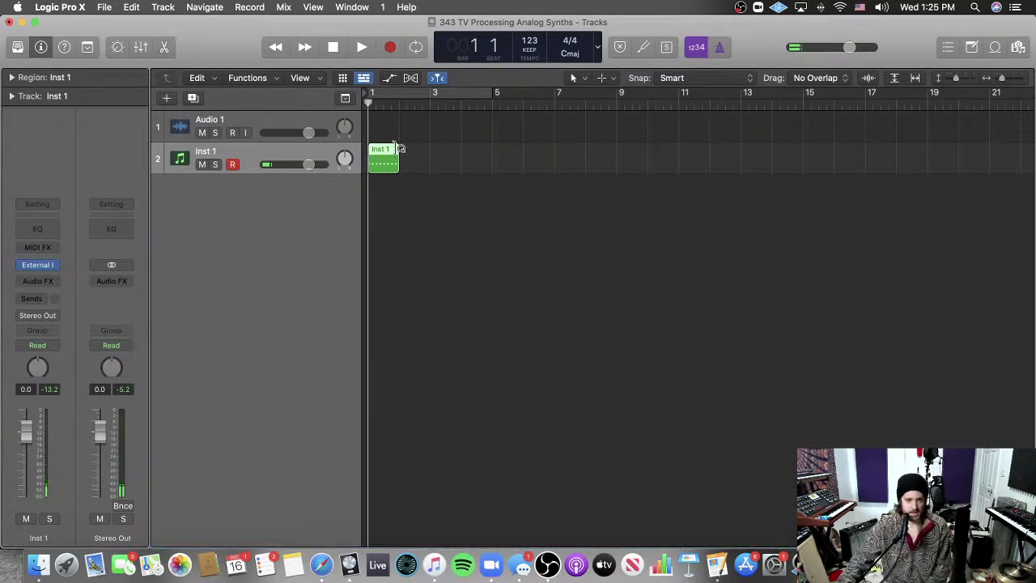
Step: Loop the Inst 1 region out to about bar 97
drag(398, 149, 651, 179)
scroll(675, 246, down, 5)
scroll(674, 247, down, 3)
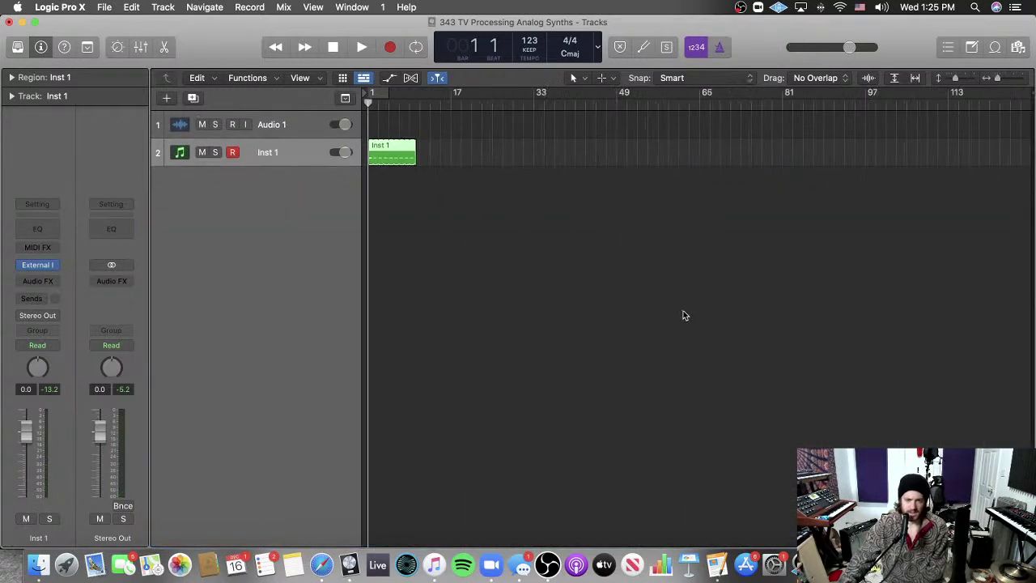
drag(416, 145, 864, 155)
Step: Disarm recording on the Inst 1 track and mute it
click(231, 153)
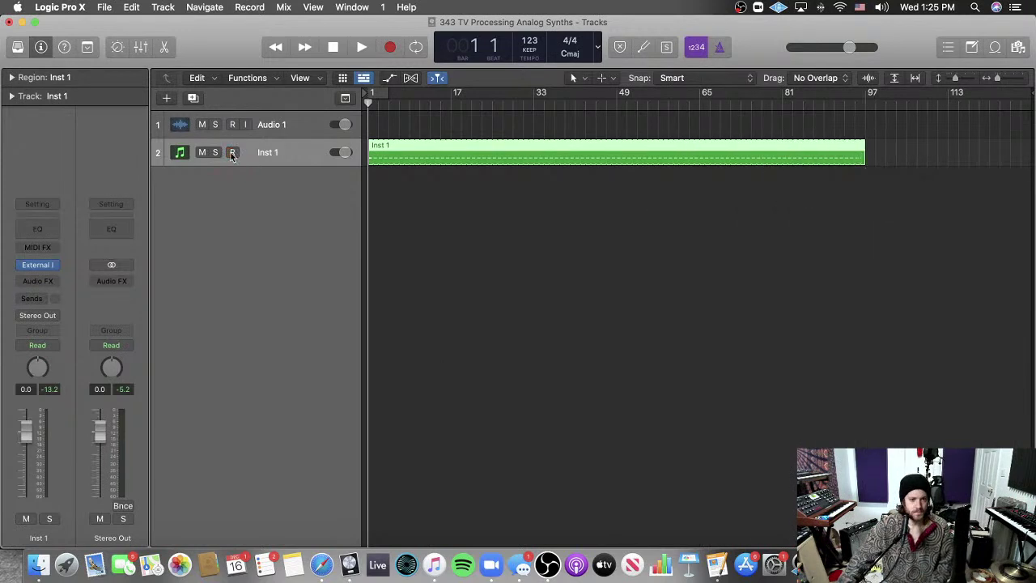
click(202, 152)
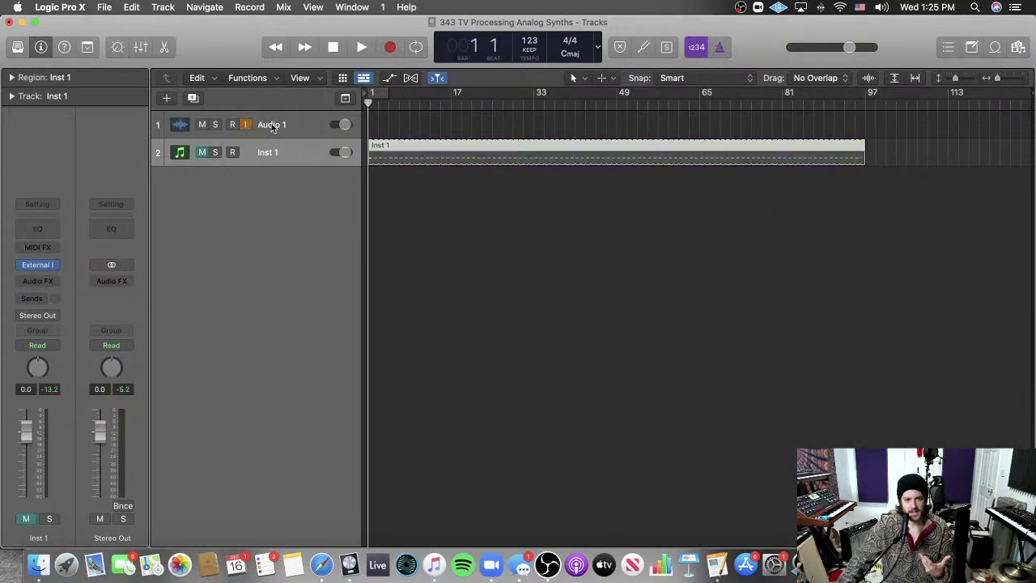
Step: Select the Audio 1 track and set its audio input to Input 7
click(246, 125)
click(38, 267)
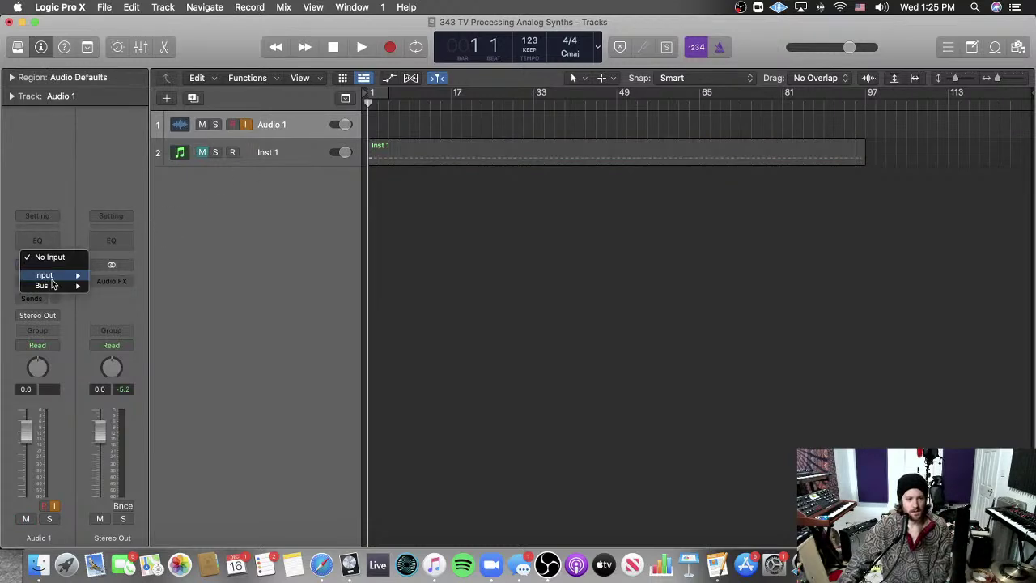
mouse_move(49, 275)
click(116, 278)
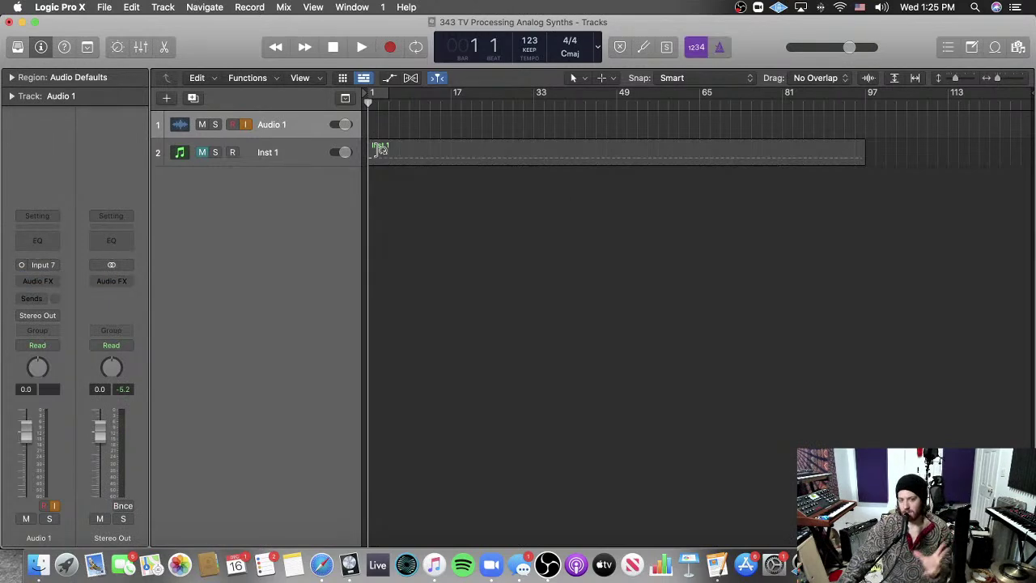
Step: Play the sequence through Audio 1 while setting the project tempo to 145, and stop playback around bar 22
key(super+Down)
key(space)
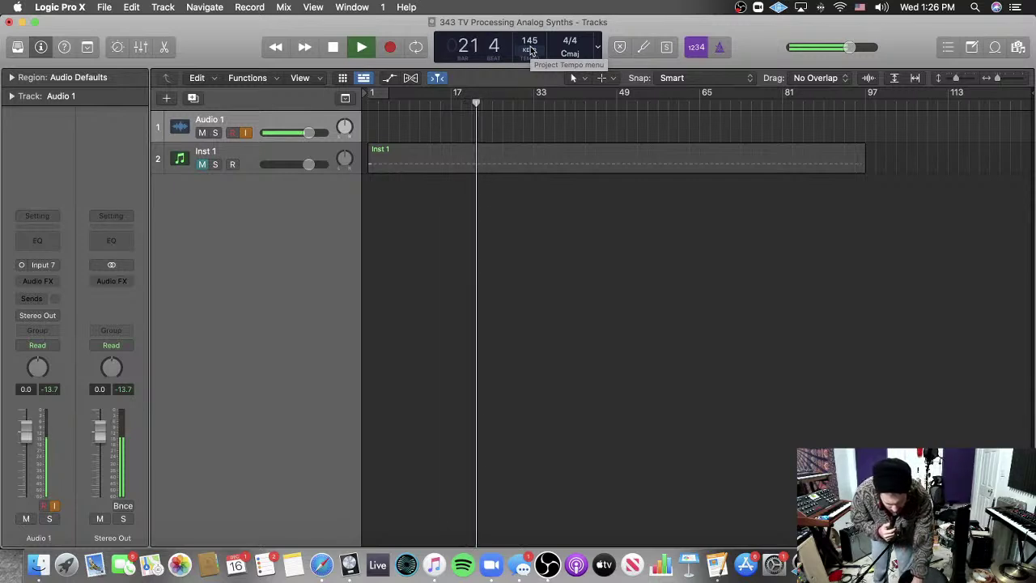
key(space)
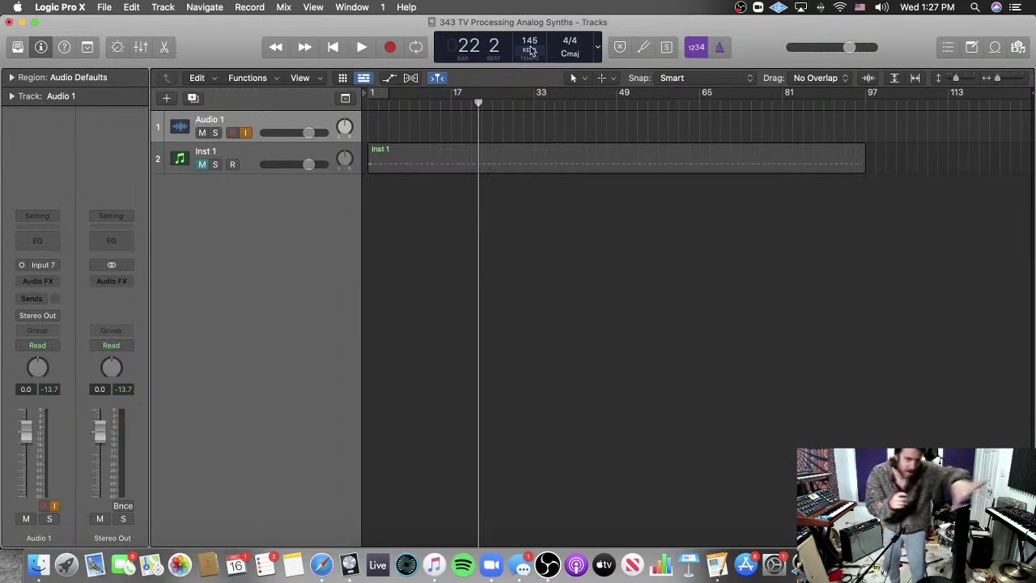
Step: Play the whole sequence from bar 1 to audition the synth through Audio 1, stopping around bar 98
key(Return)
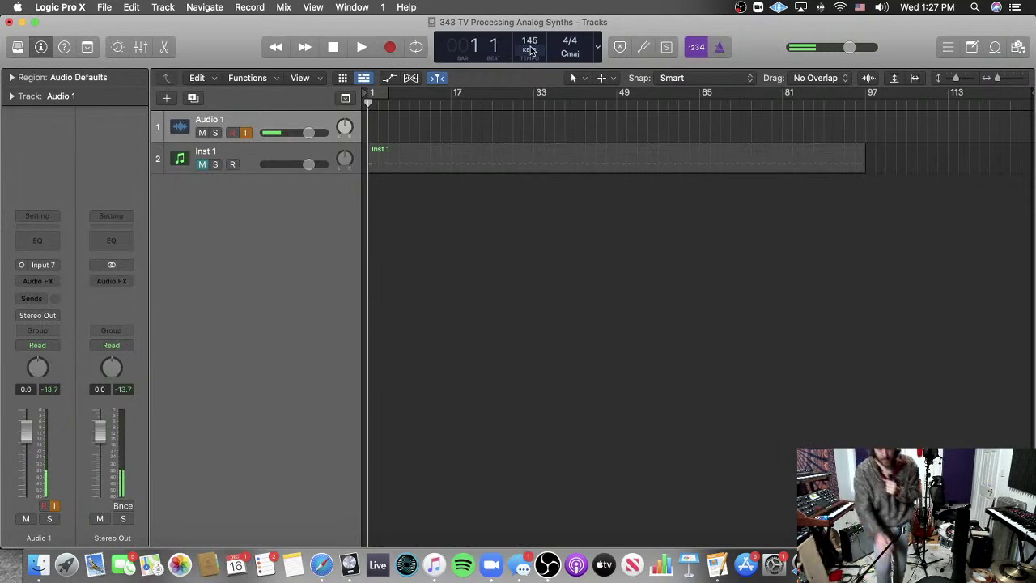
key(space)
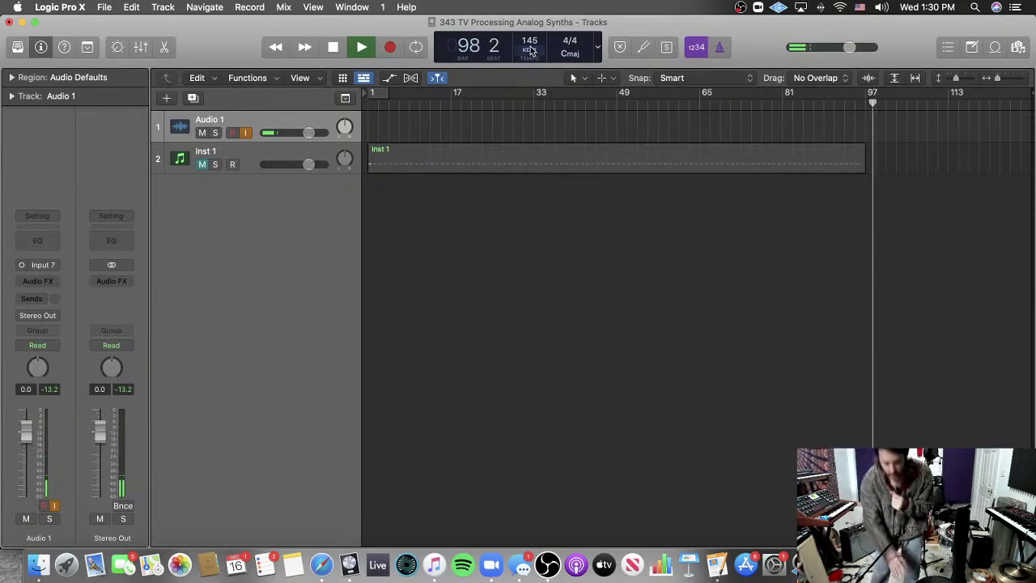
key(space)
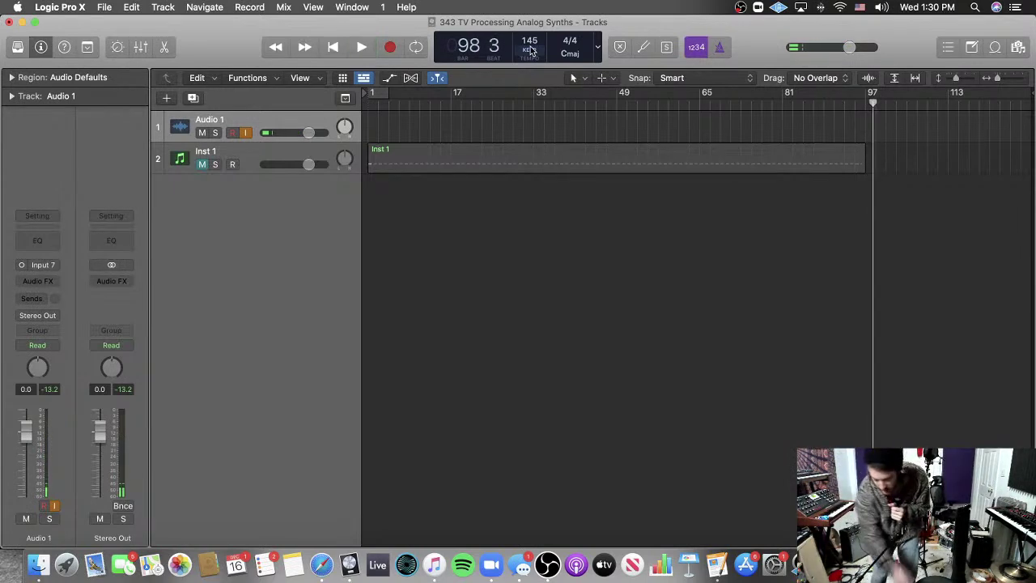
Step: Switch the transport display to the detailed layout with time code, and extend the Inst 1 loop to about bar 113
click(597, 46)
click(621, 136)
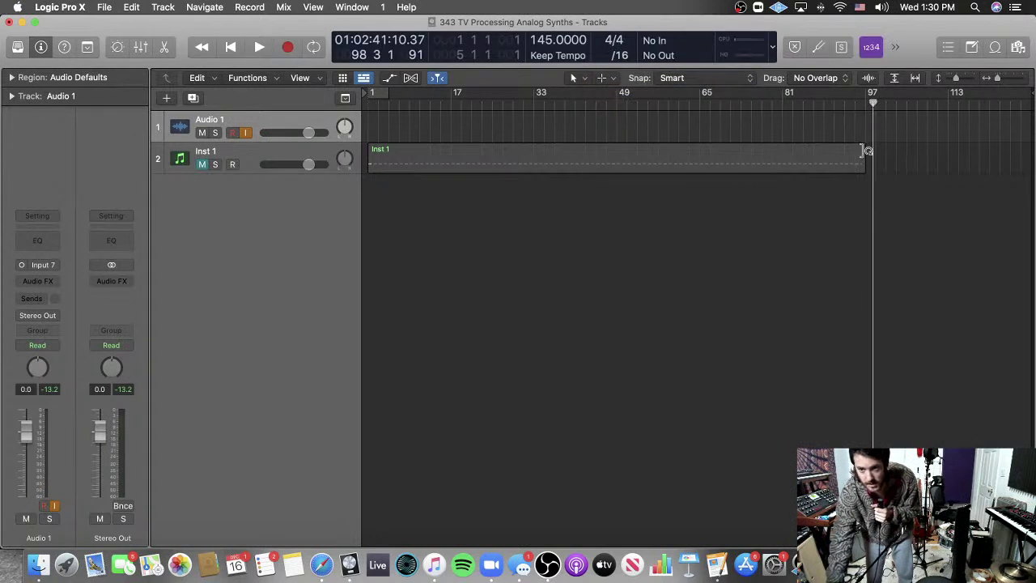
drag(863, 144, 946, 143)
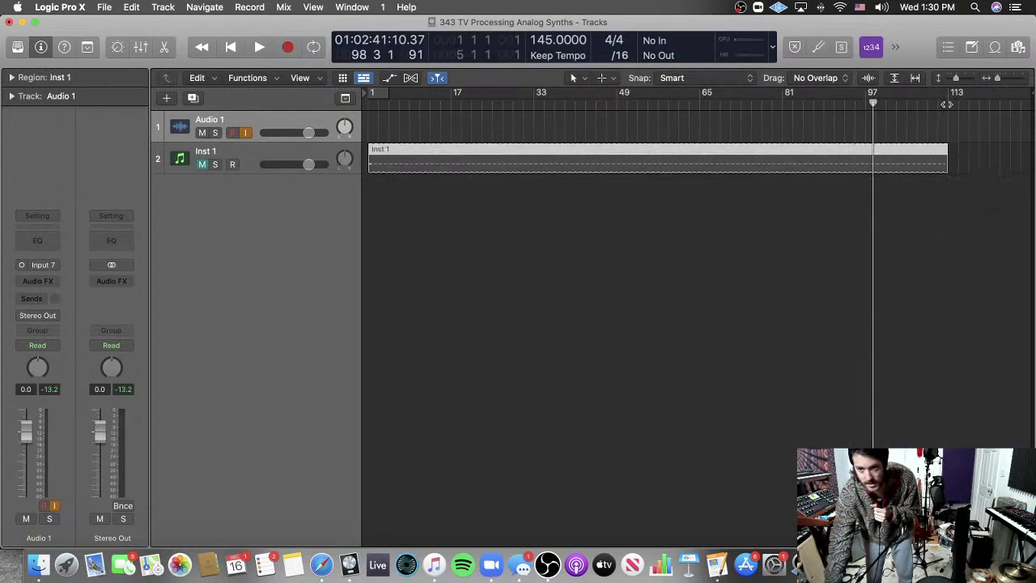
click(947, 105)
key(Return)
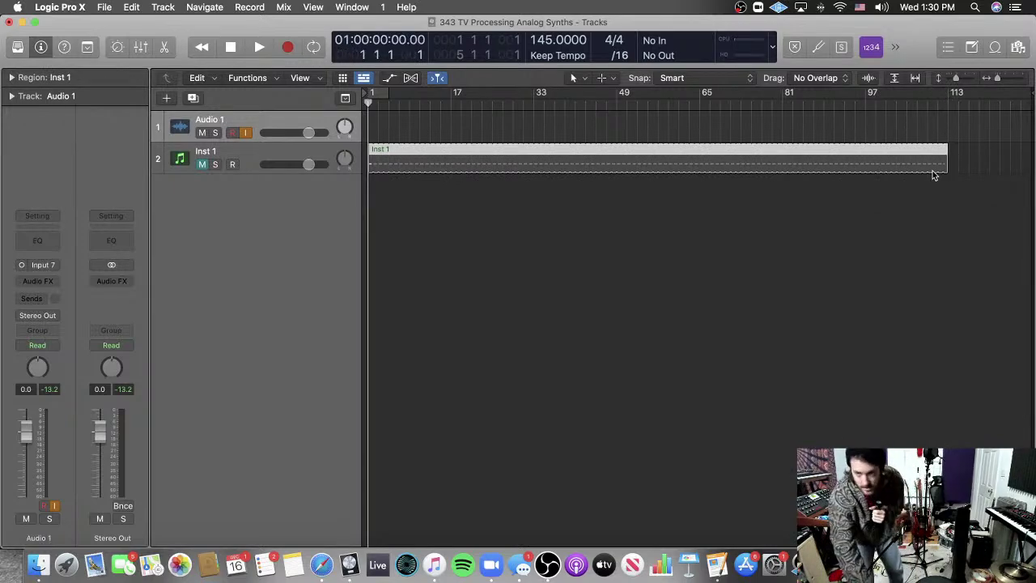
click(850, 135)
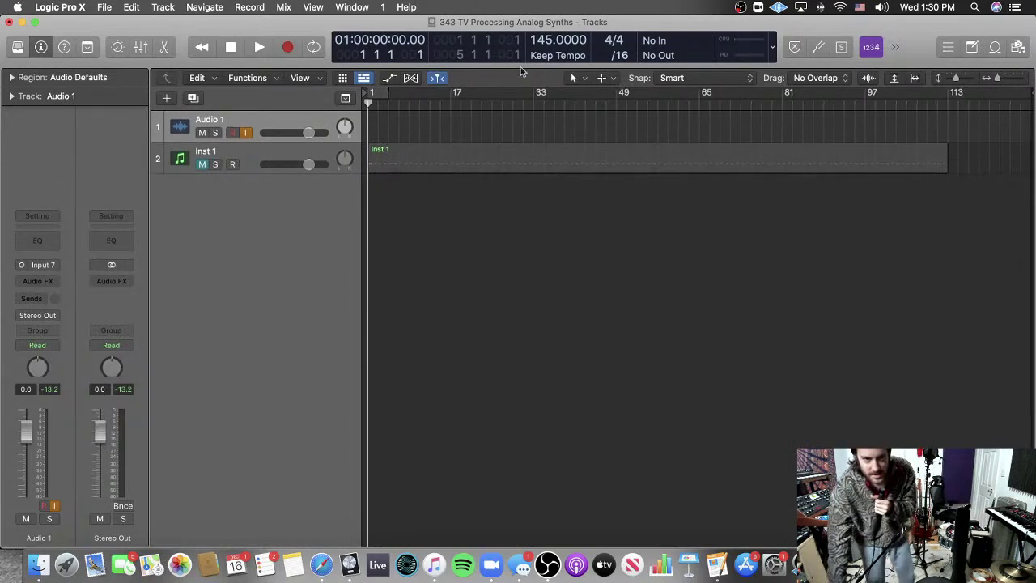
Step: Turn off input monitoring on Audio 1, arm it for recording and rename the track "Moog Synthtronome"
click(245, 132)
click(232, 132)
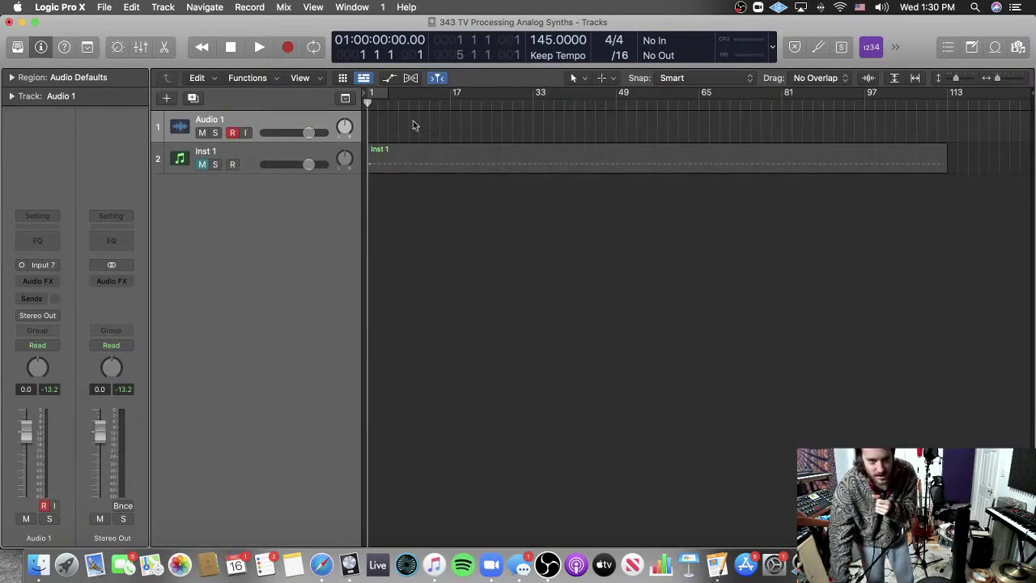
double_click(234, 118)
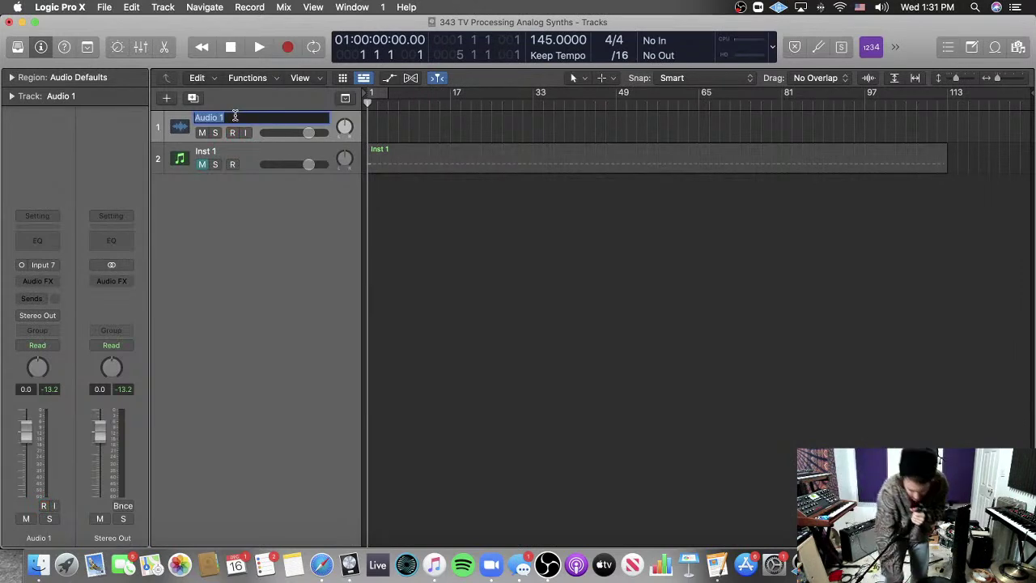
text(Moog )
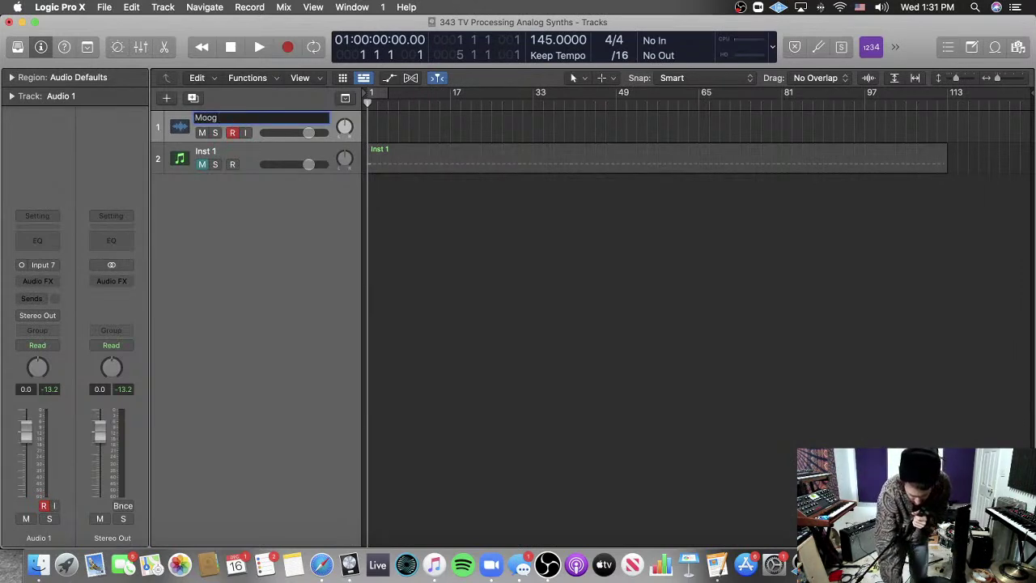
text(sthm)
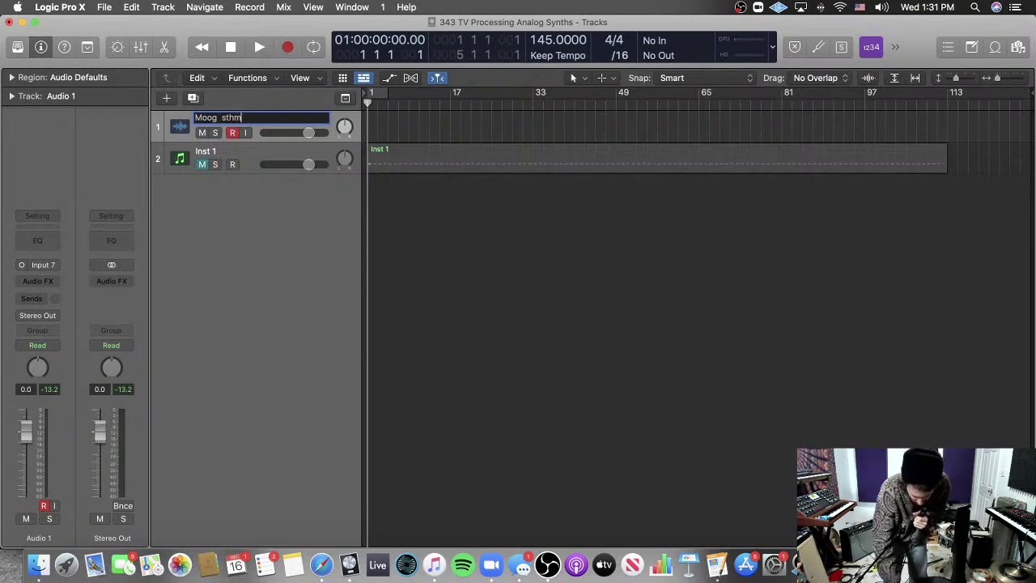
key(BackSpace)
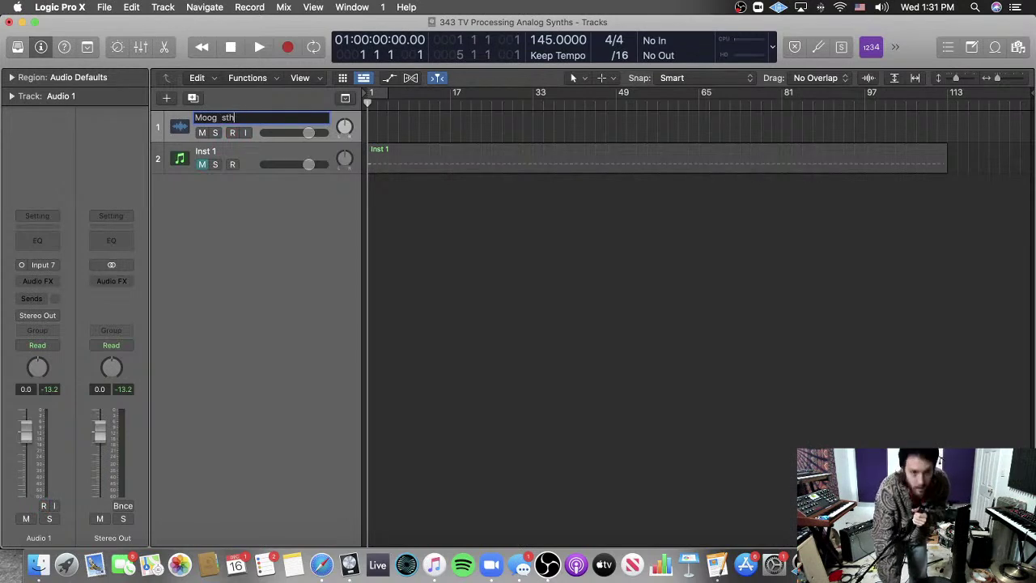
key(BackSpace)
key(BackSpace)
key(BackSpace)
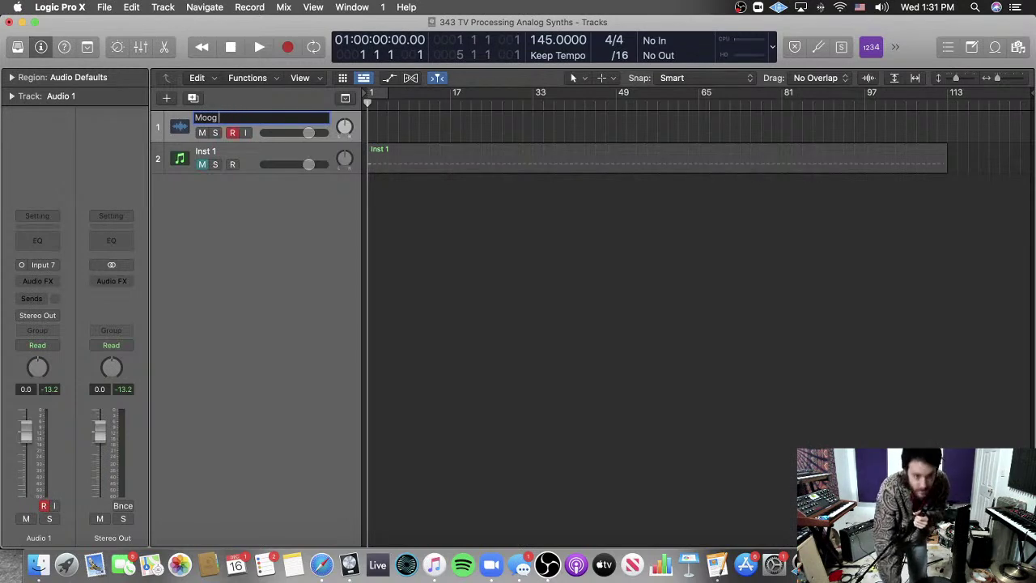
text(S)
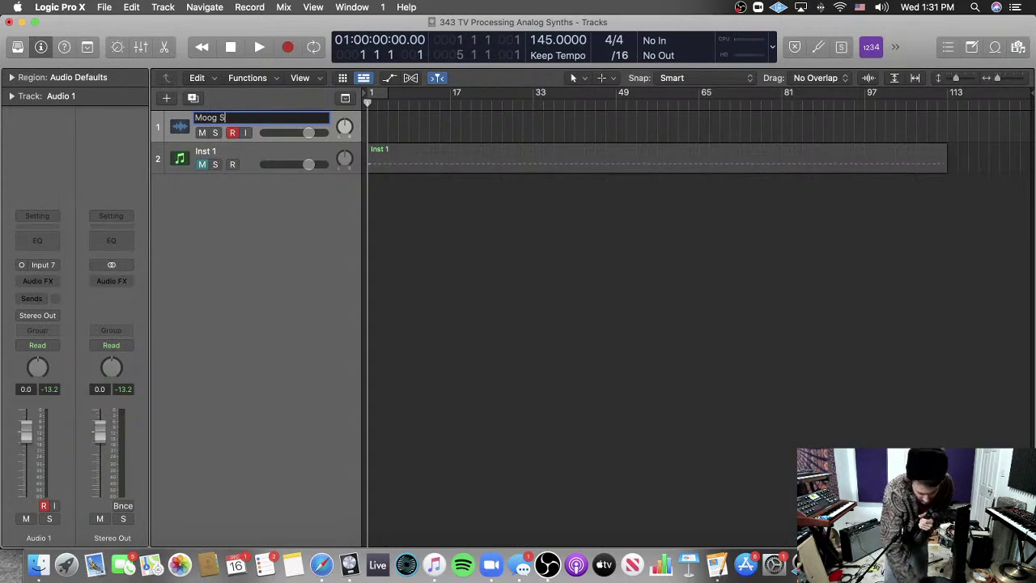
text(ynthtronome)
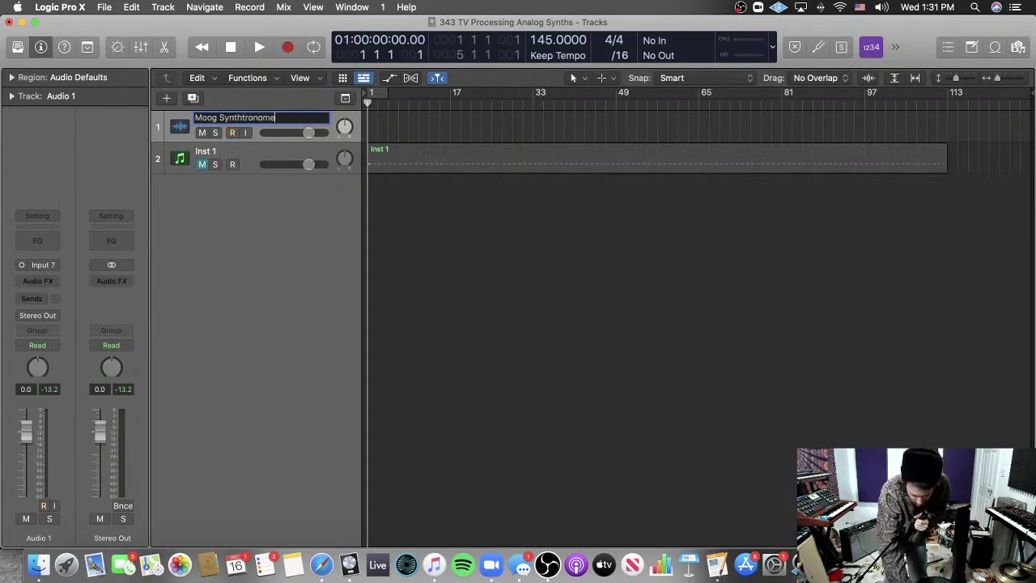
key(Return)
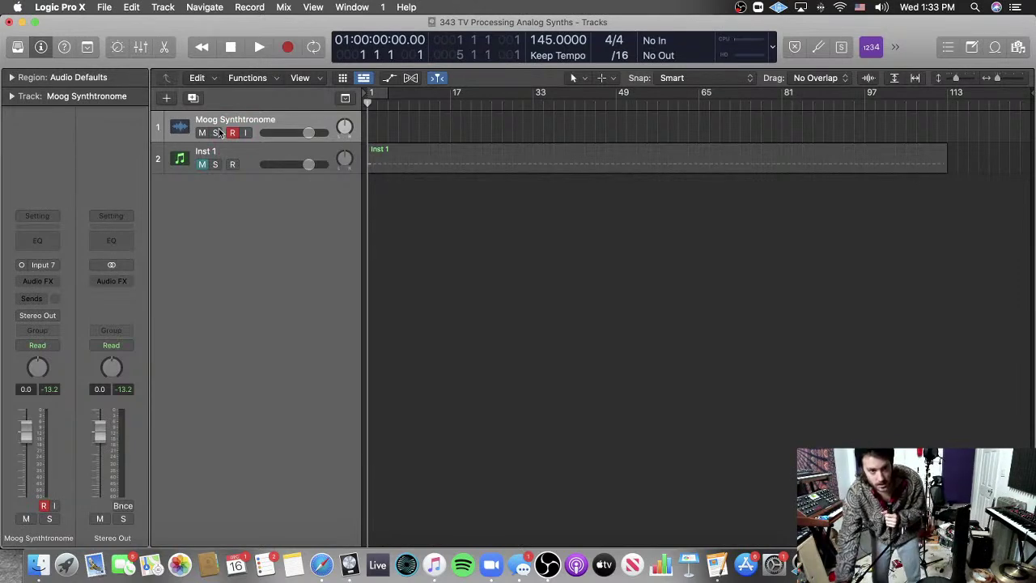
Step: Record the synth onto the Moog Synthtronome track from bar 1 to about bar 115 and return to the start
key(r)
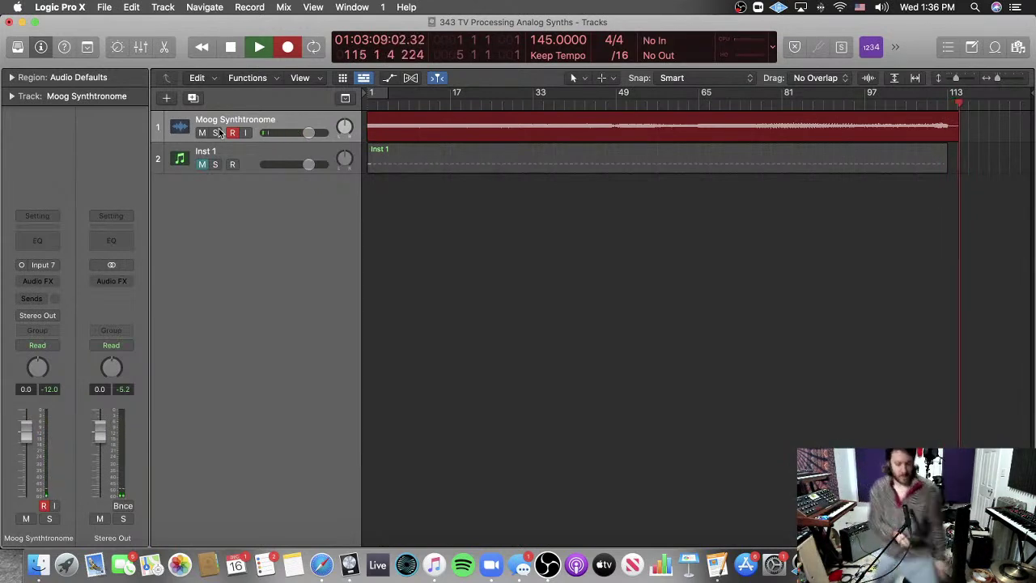
key(space)
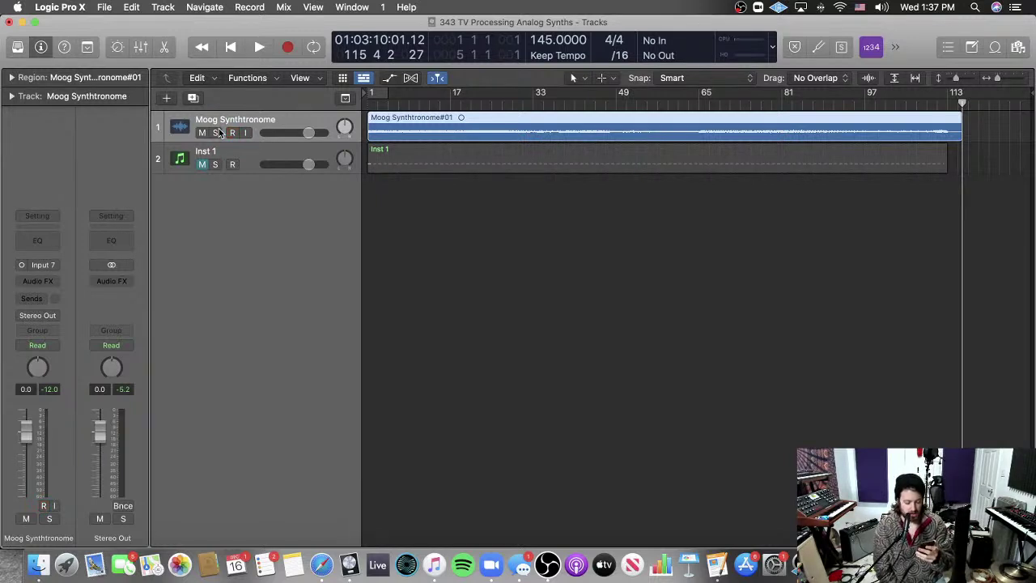
key(Return)
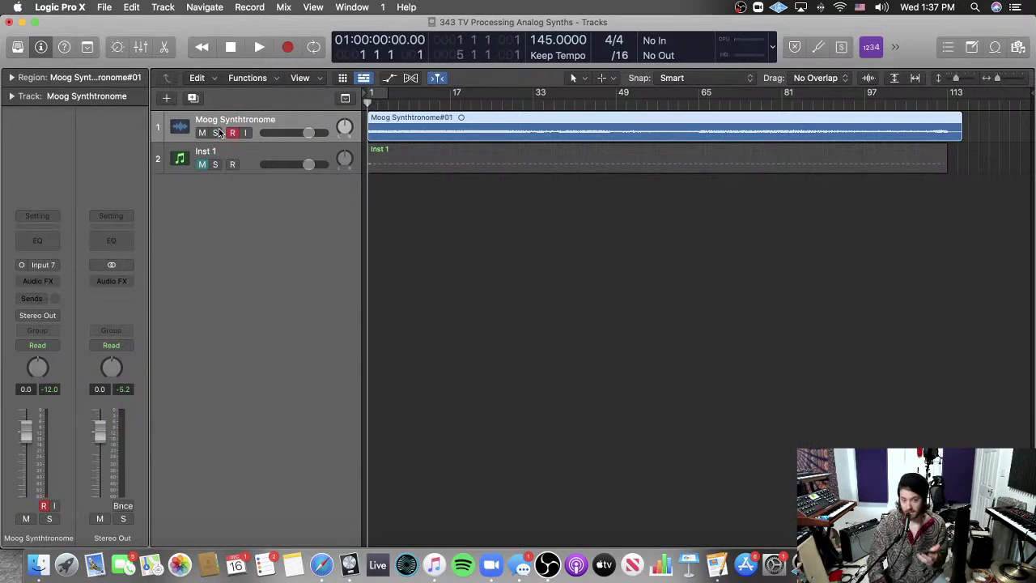
click(490, 285)
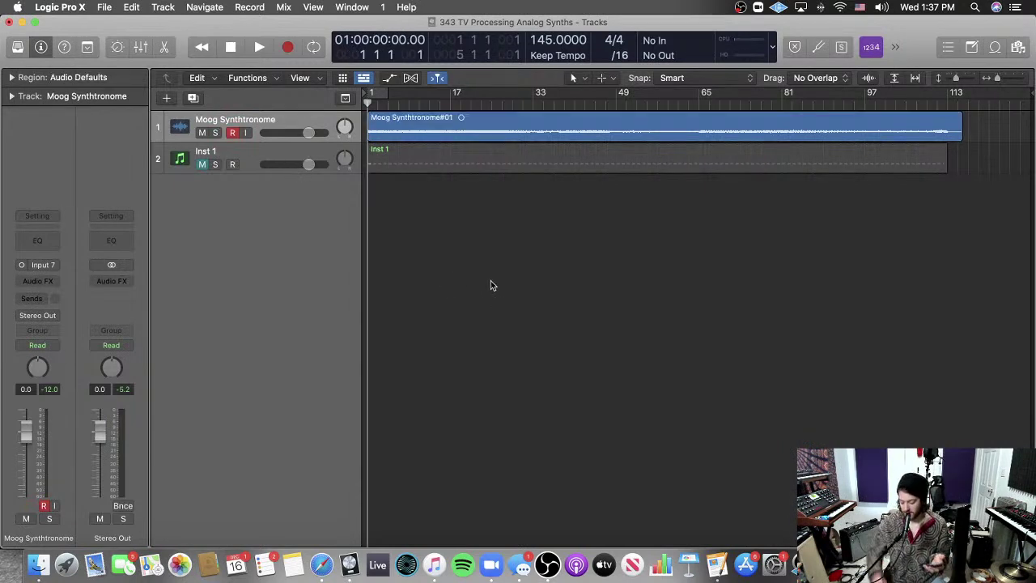
Step: Enlarge the tracks vertically to examine the recorded Moog Synthtronome waveform
key(super+Down)
key(super+Down)
key(super+Down)
key(super+Down)
key(super+Down)
key(super+Down)
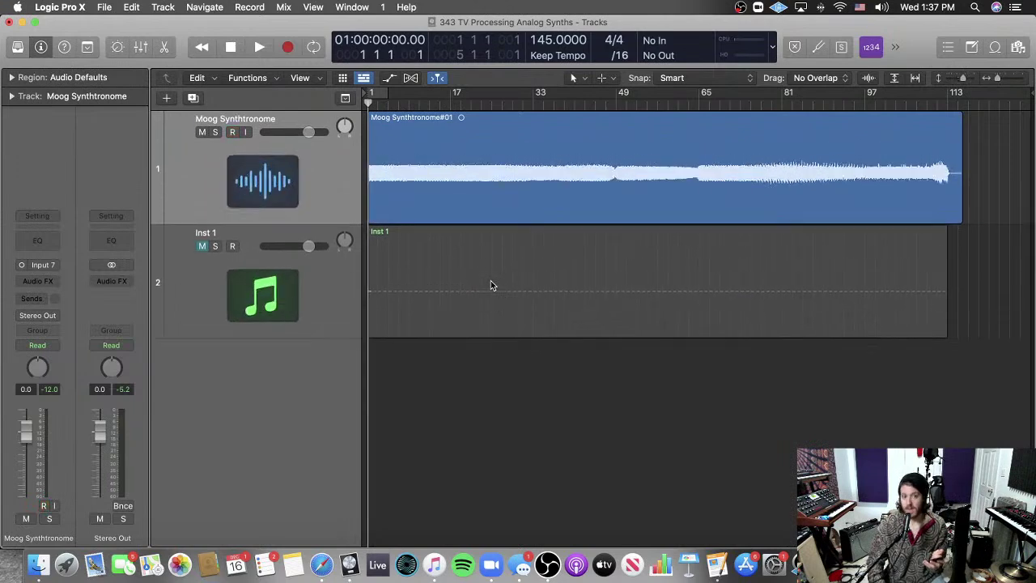
click(231, 140)
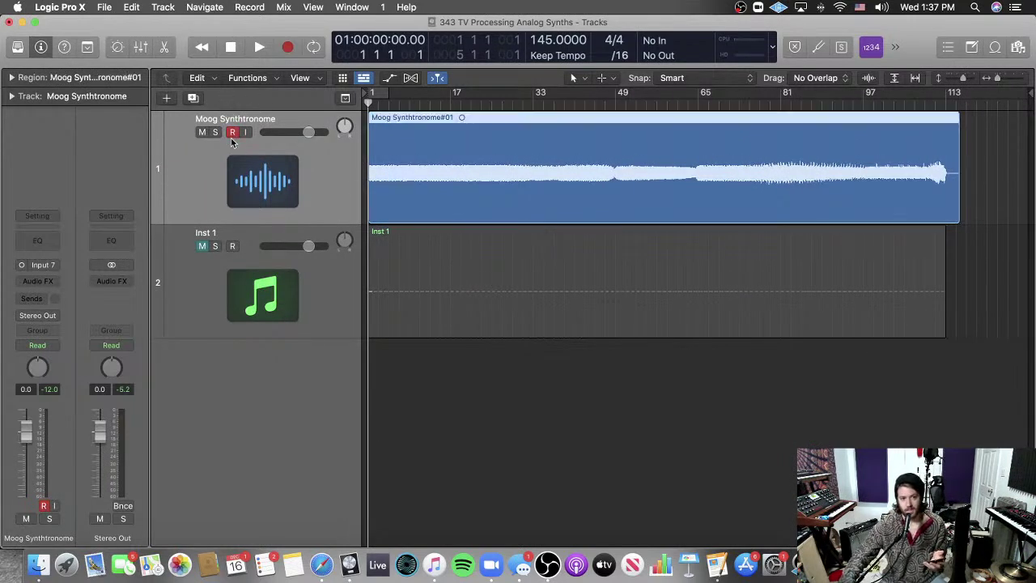
click(504, 393)
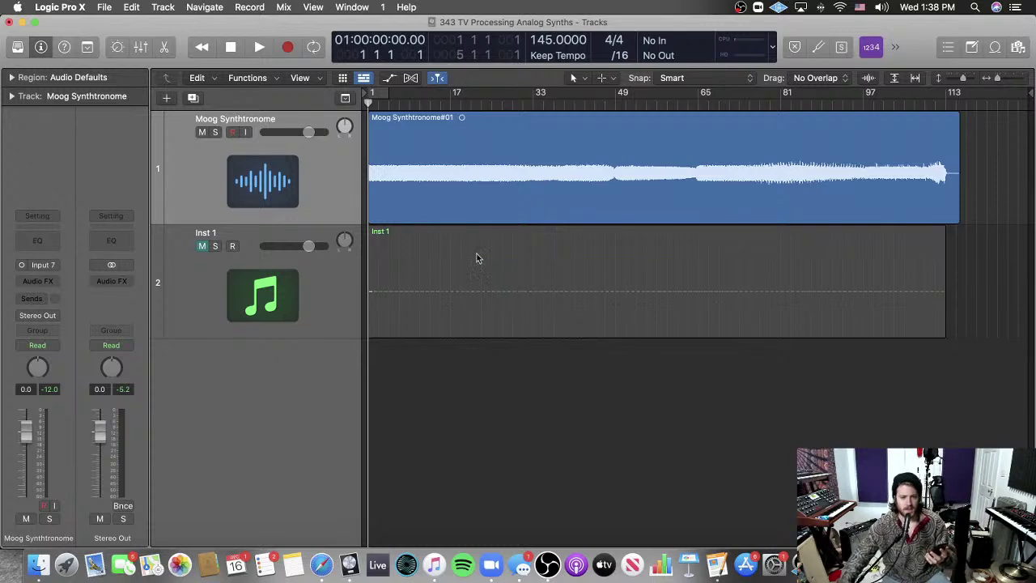
Step: Select the Inst 1 track and unmute it
click(259, 269)
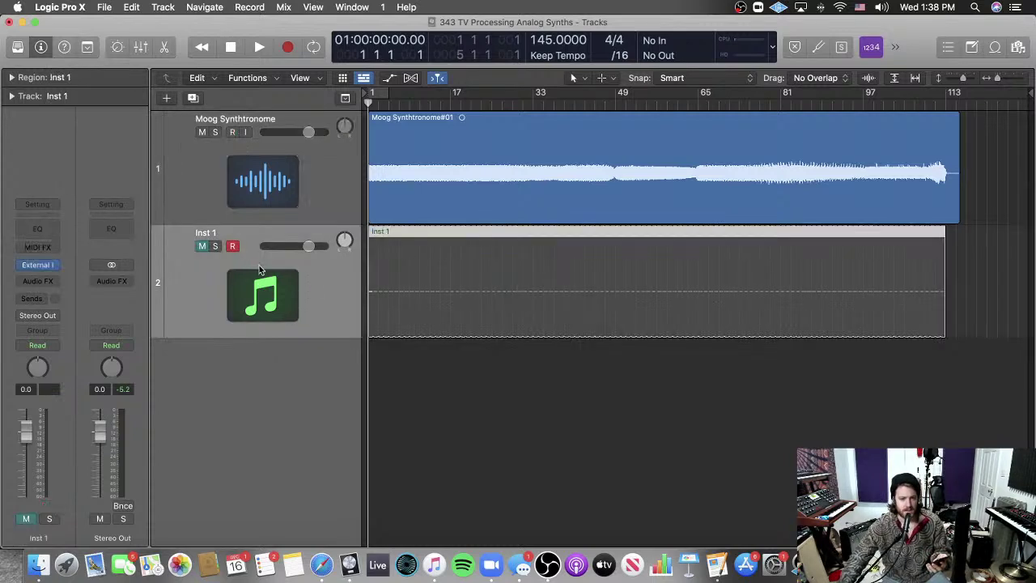
click(202, 246)
click(453, 419)
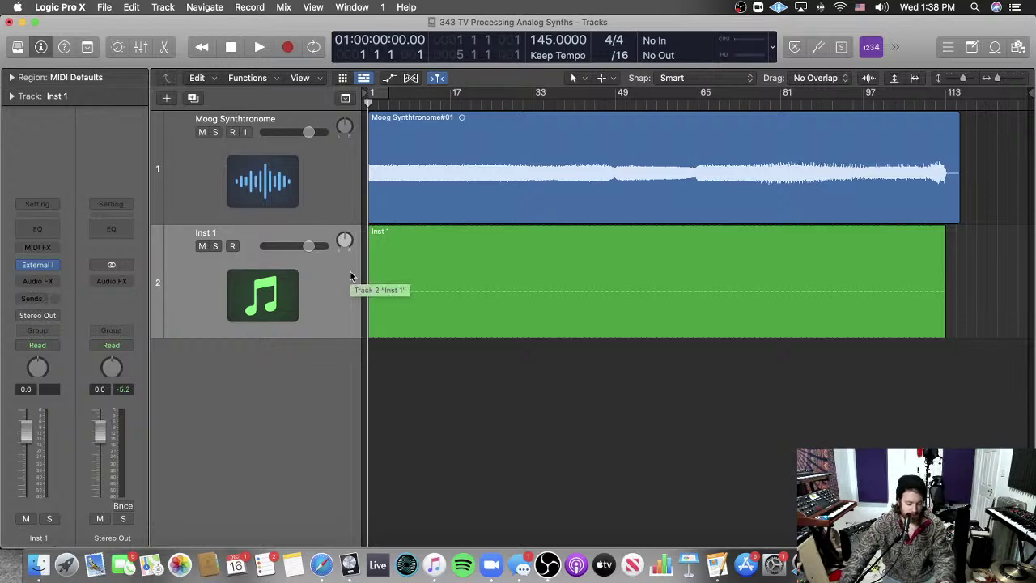
Step: Open the new track settings for an External MIDI track and review the available MIDI destination ports
click(168, 97)
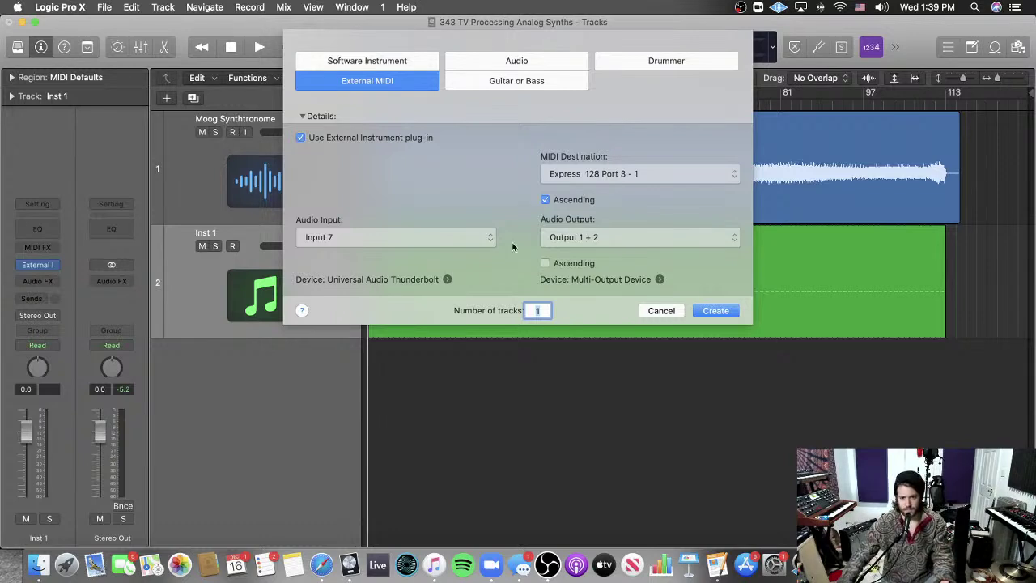
click(650, 175)
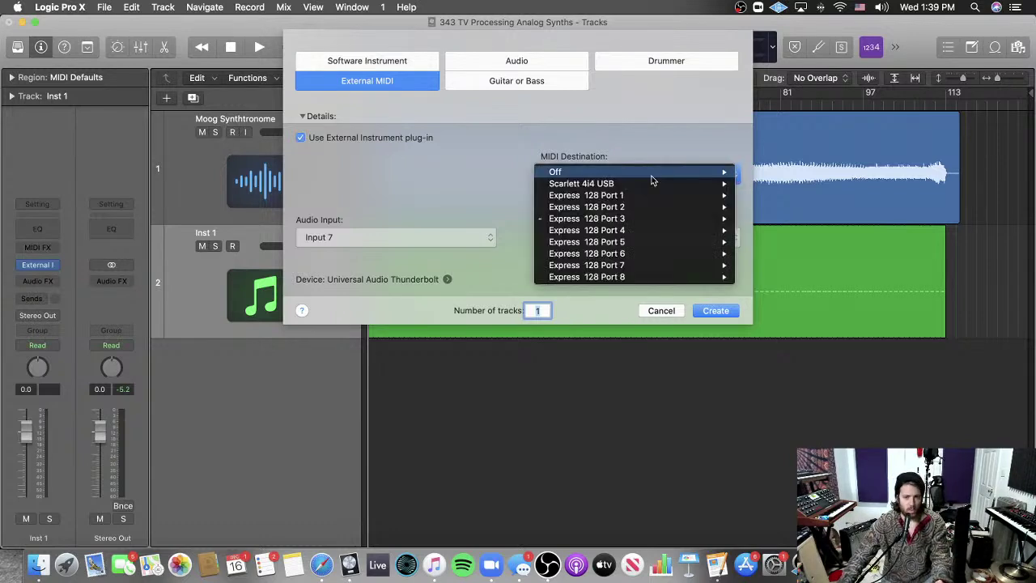
mouse_move(623, 280)
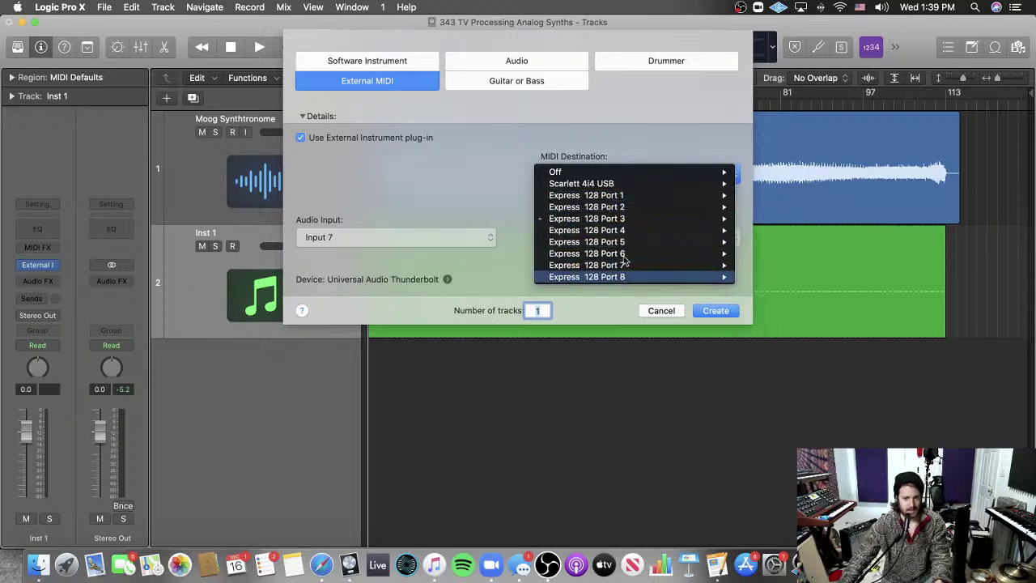
mouse_move(632, 195)
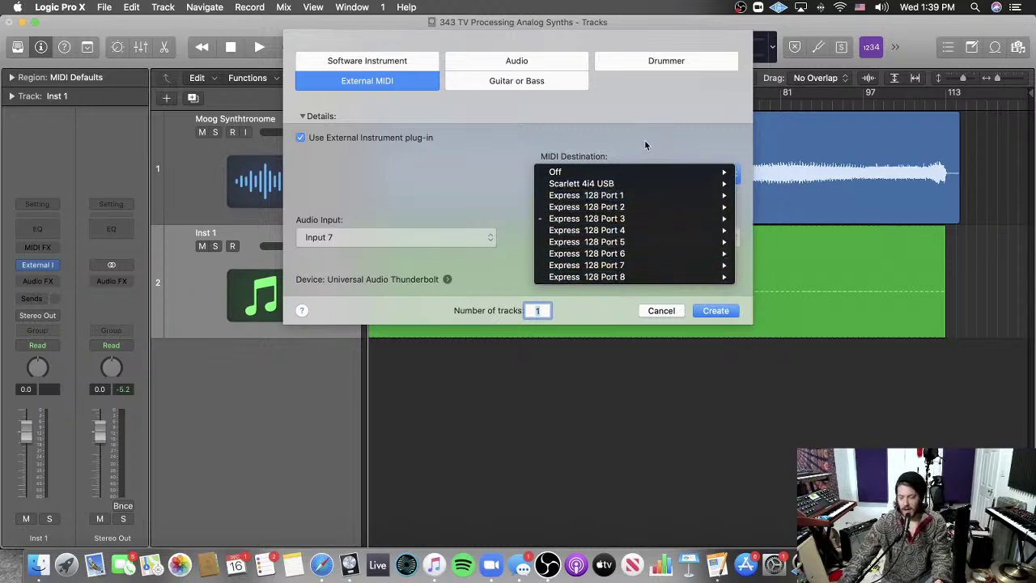
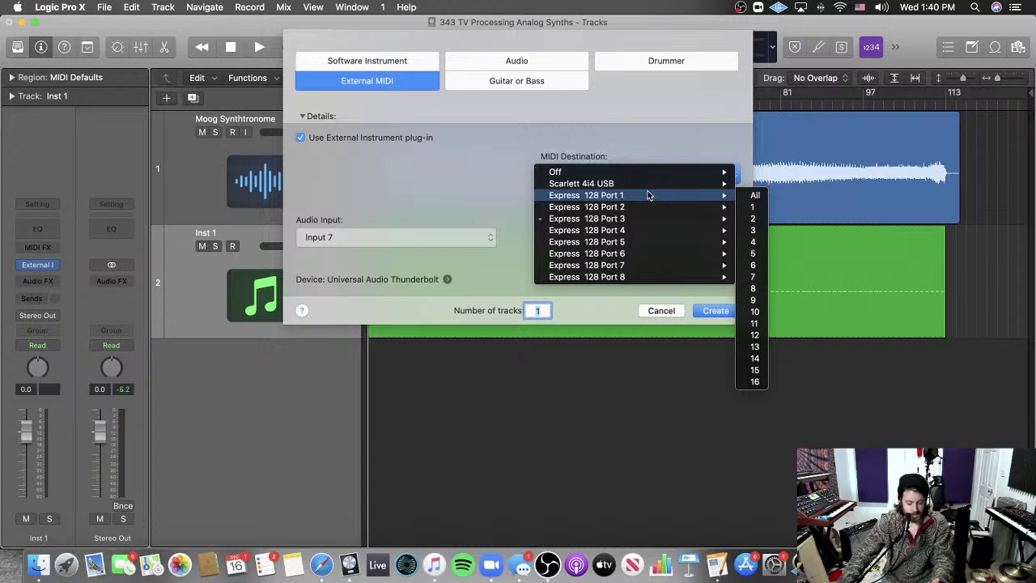
click(634, 135)
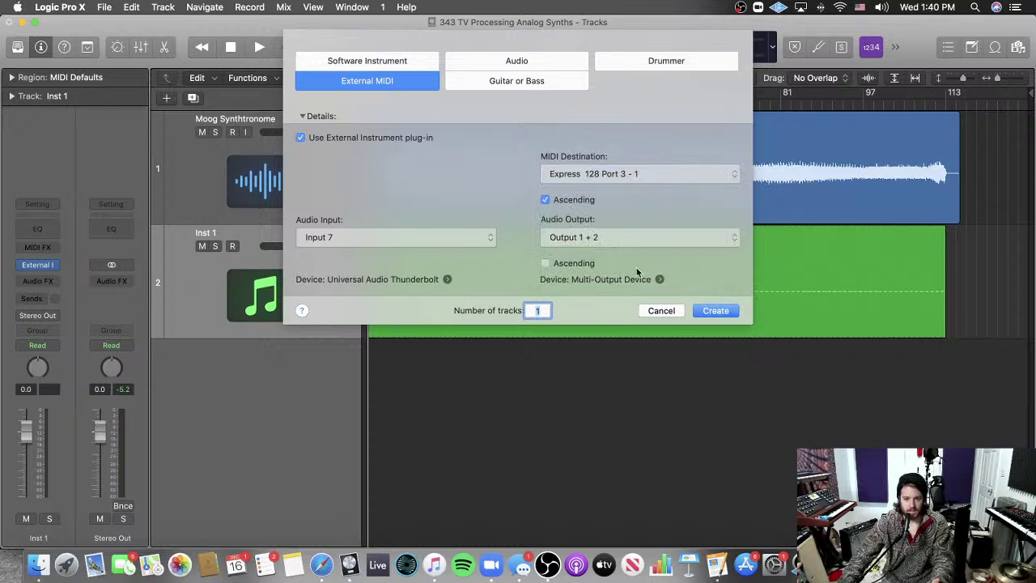
Step: Cancel the new track settings, mute the Inst 1 track and select the Moog Synthtronome track
click(660, 311)
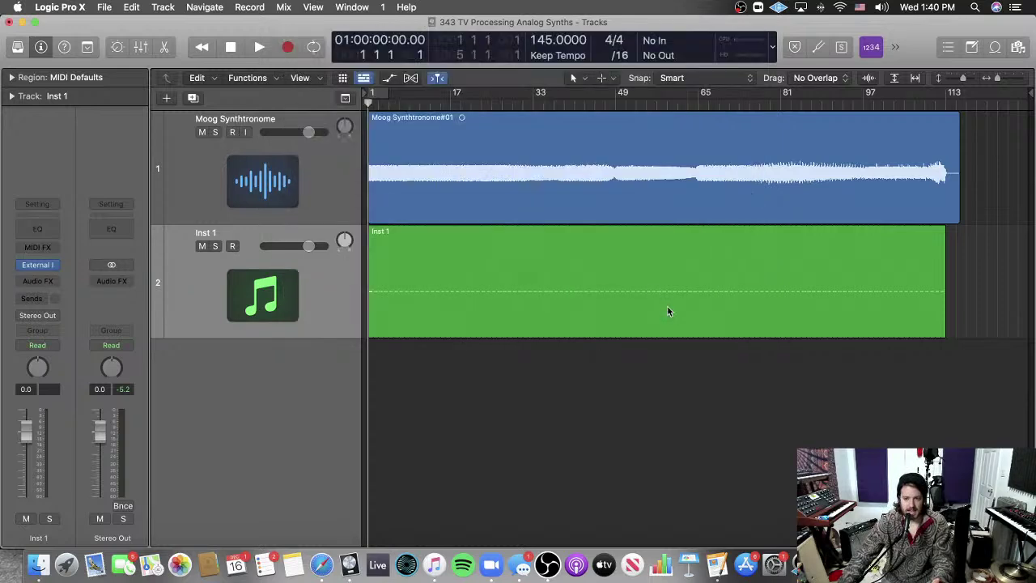
click(202, 245)
click(261, 200)
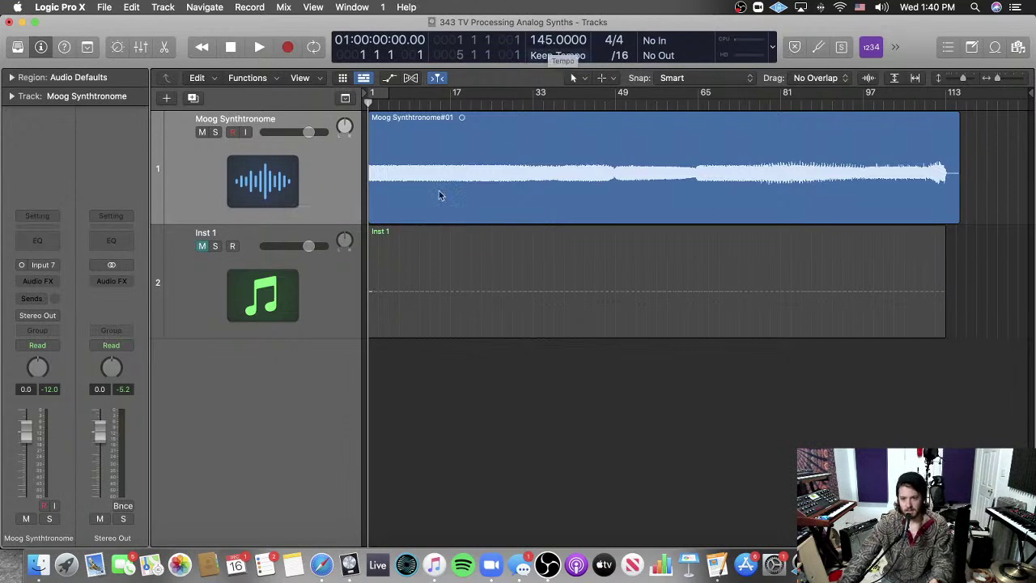
Step: Open the Inst 1 region in the Piano Roll, examine its MIDI note pattern and close the editor
double_click(370, 269)
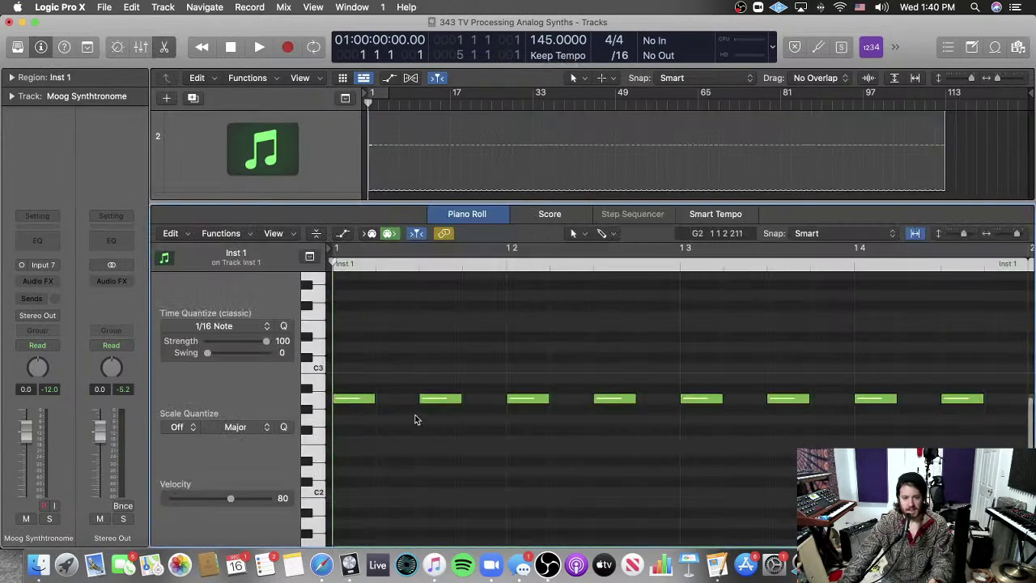
scroll(880, 370, right, 3)
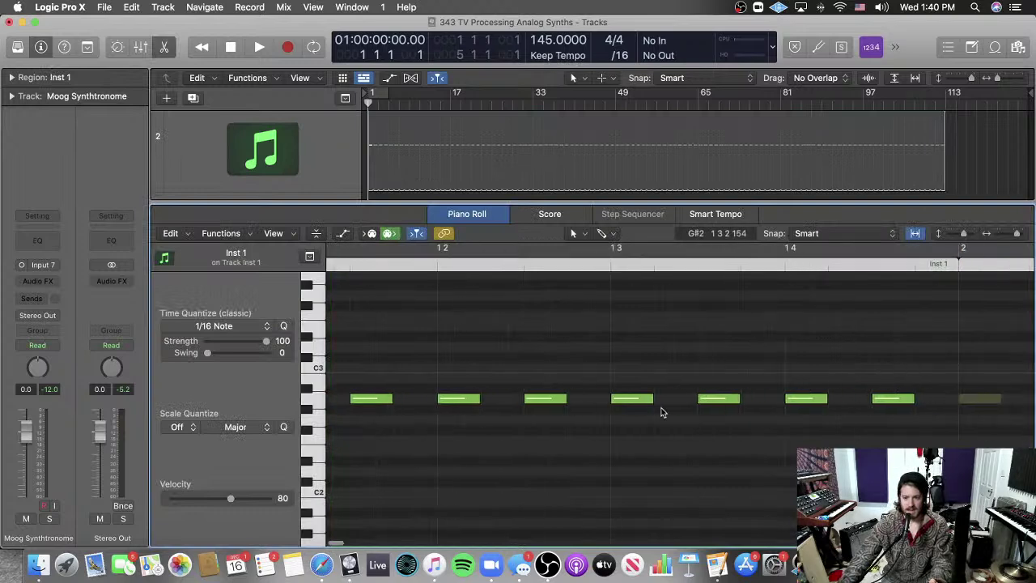
scroll(375, 409, left, 3)
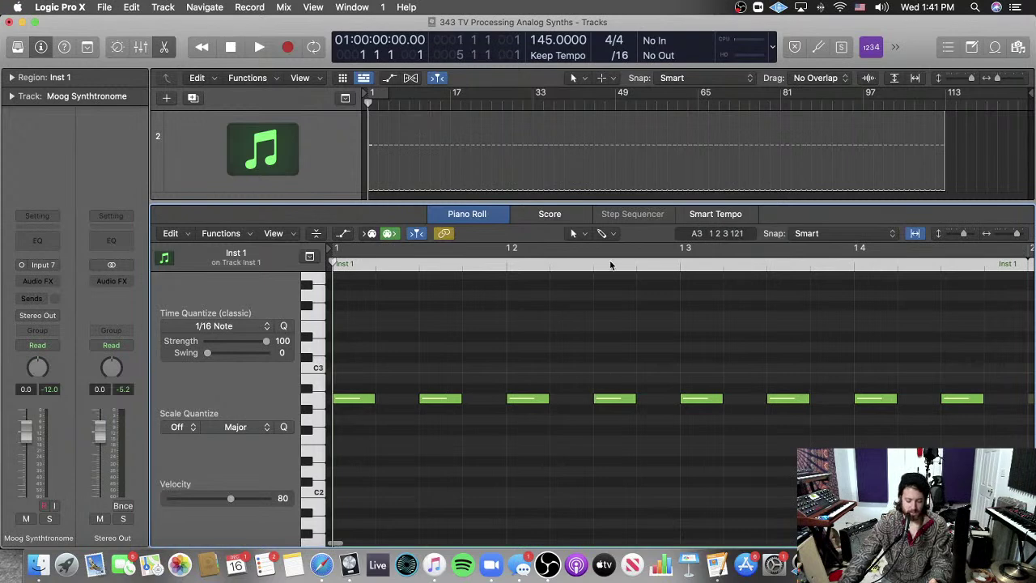
key(e)
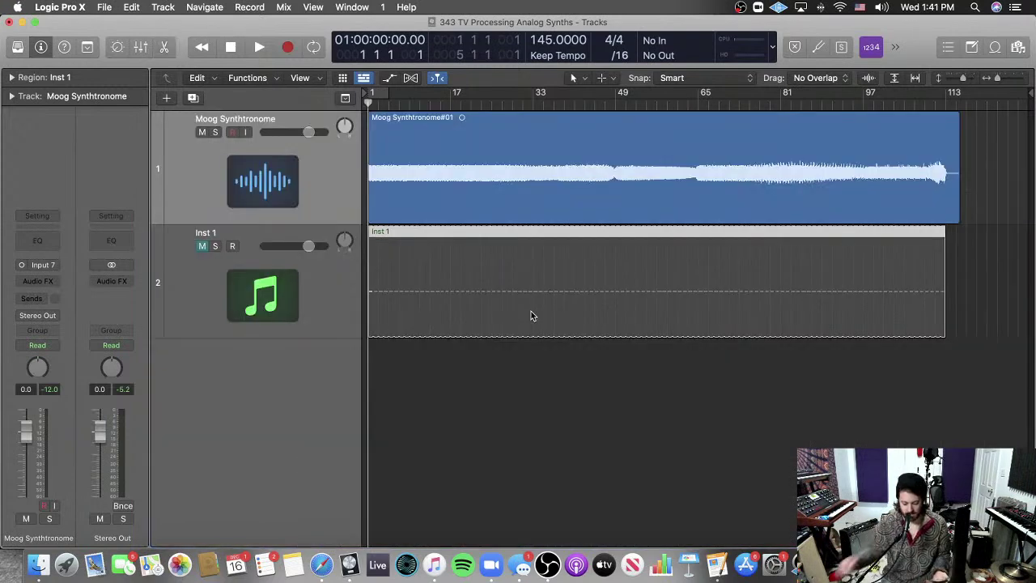
Step: Play the recorded synth from bar 1 to about bar 7 while enlarging the tracks vertically, then stop playback
key(space)
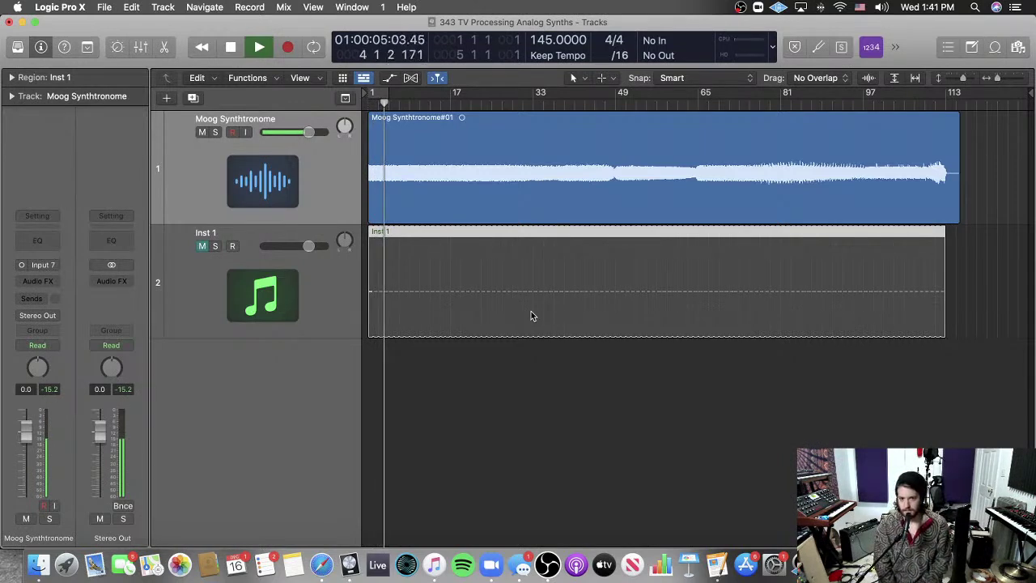
click(507, 386)
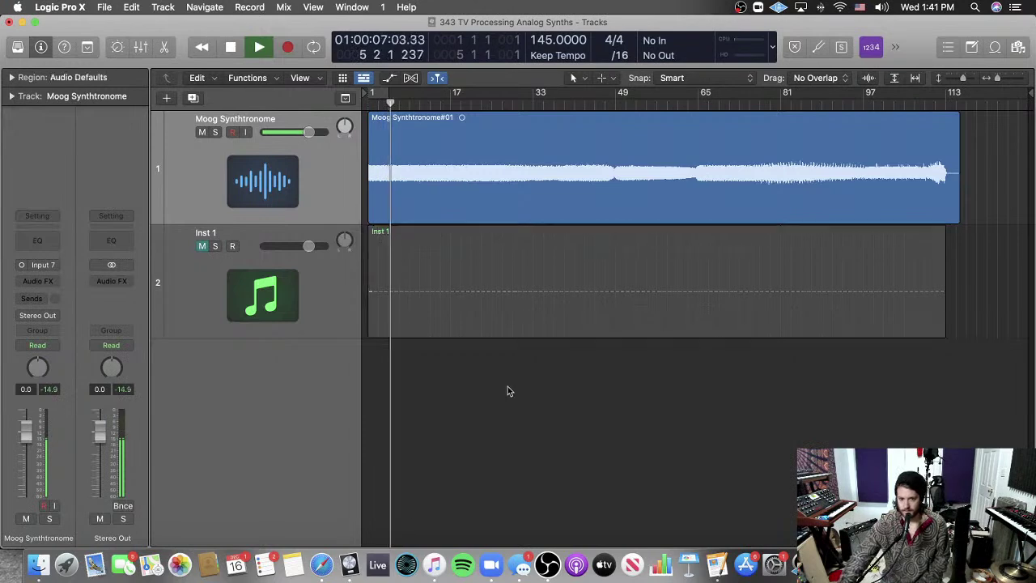
key(super+Down)
key(super+Down)
key(super+Down)
key(super+Down)
key(super+Down)
key(super+Down)
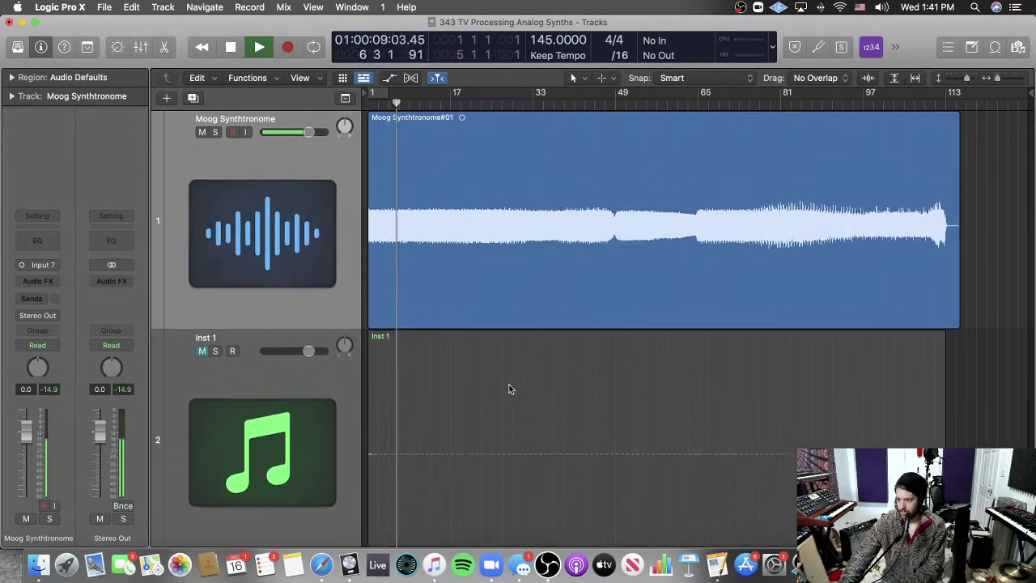
key(space)
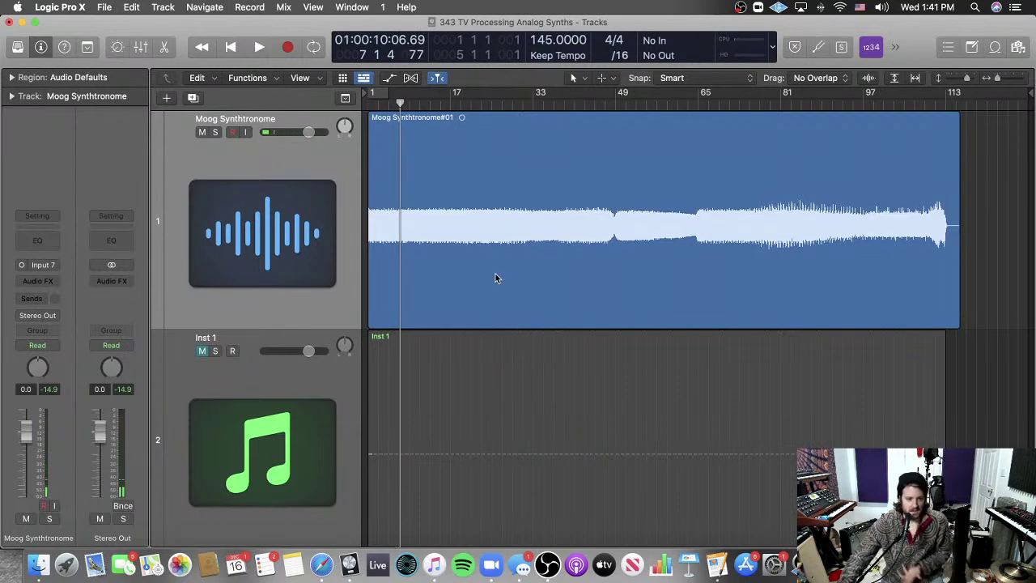
Step: Audition the Moog Synthtronome recording from about bars 65 and 54 and shortly before bar 97, then stop and return to the start
click(695, 104)
key(space)
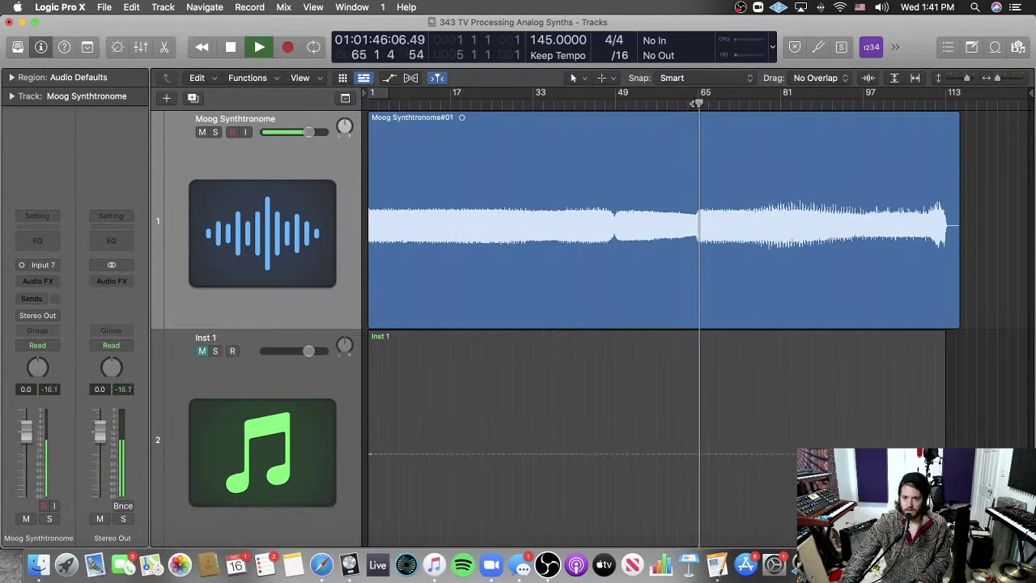
click(640, 106)
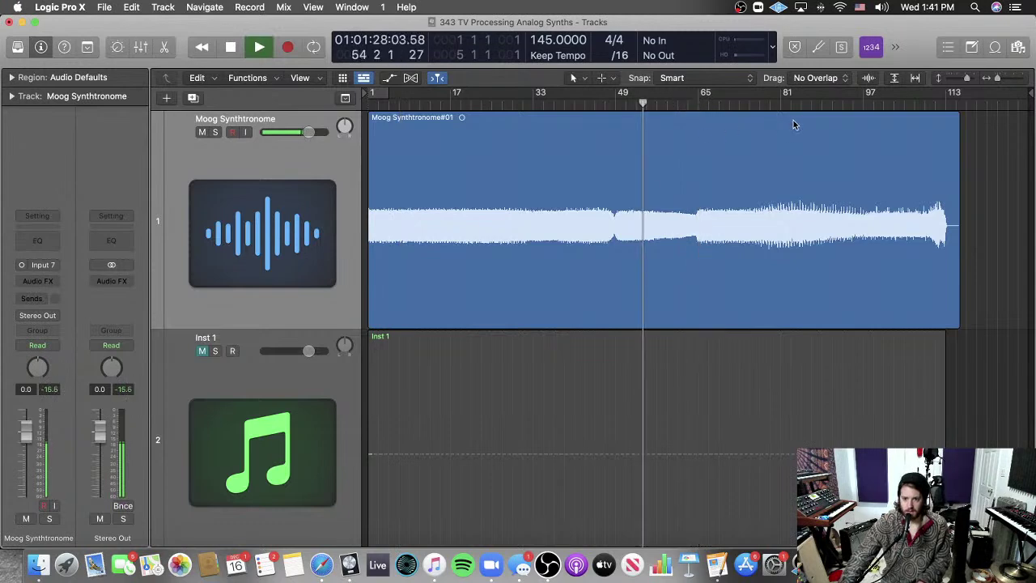
click(842, 106)
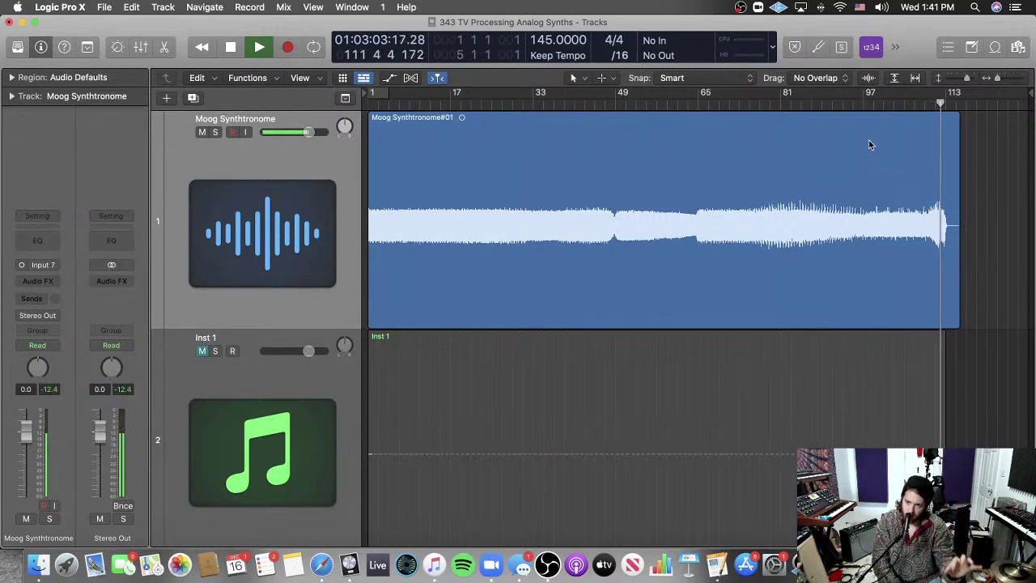
key(space)
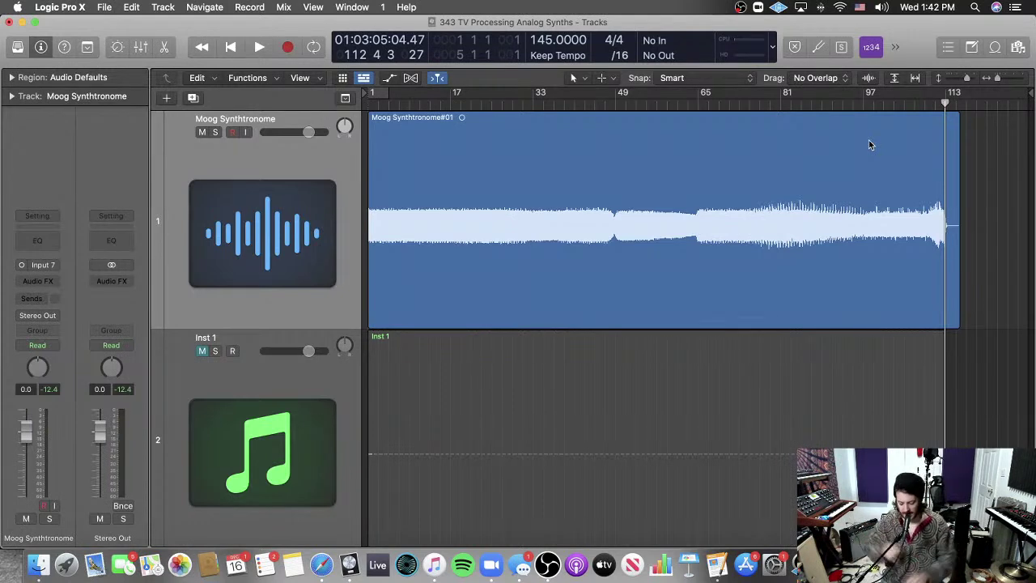
key(Return)
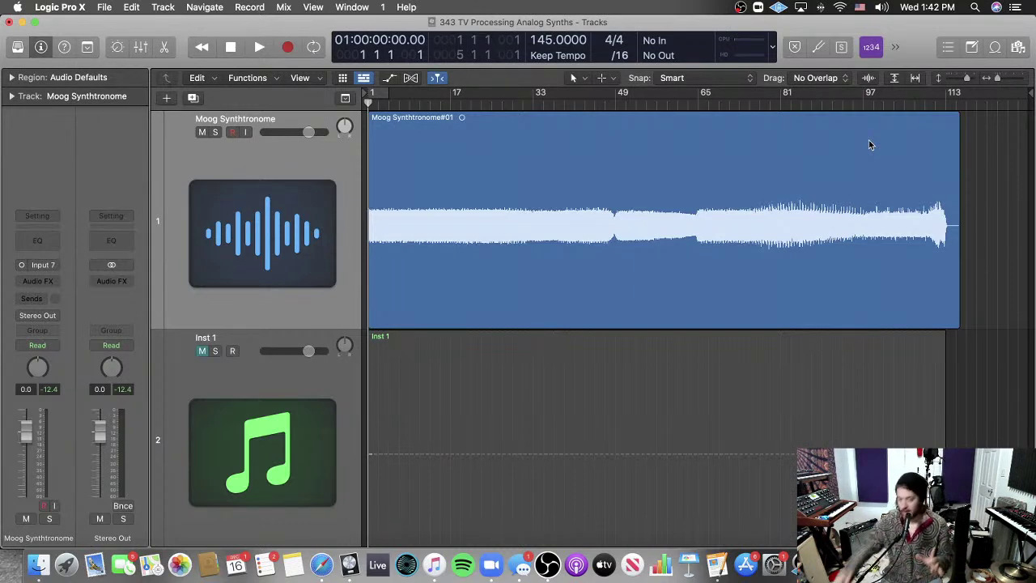
Step: Play the recording's opening beats, return to the start and enlarge the tracks vertically once more
key(space)
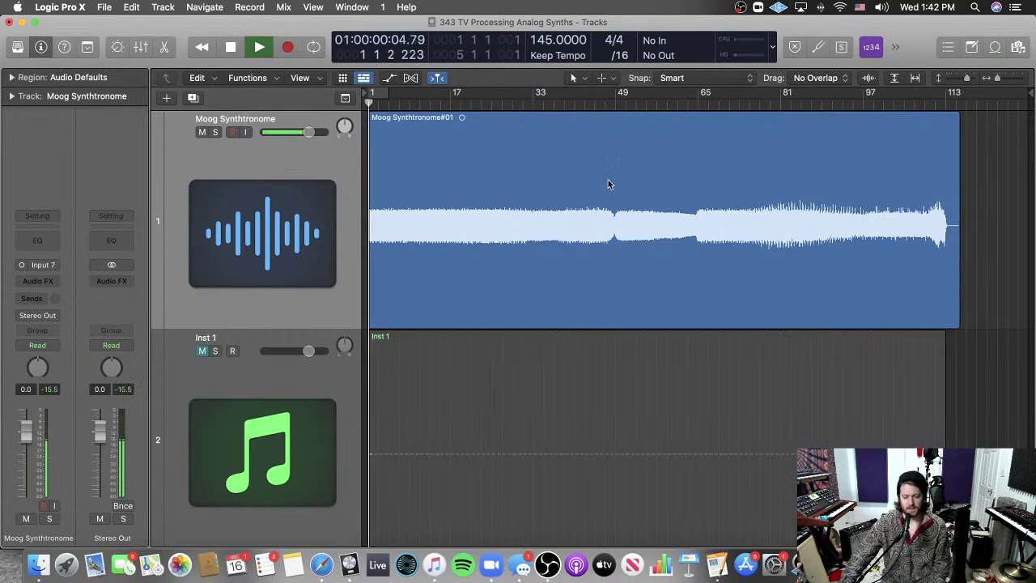
key(space)
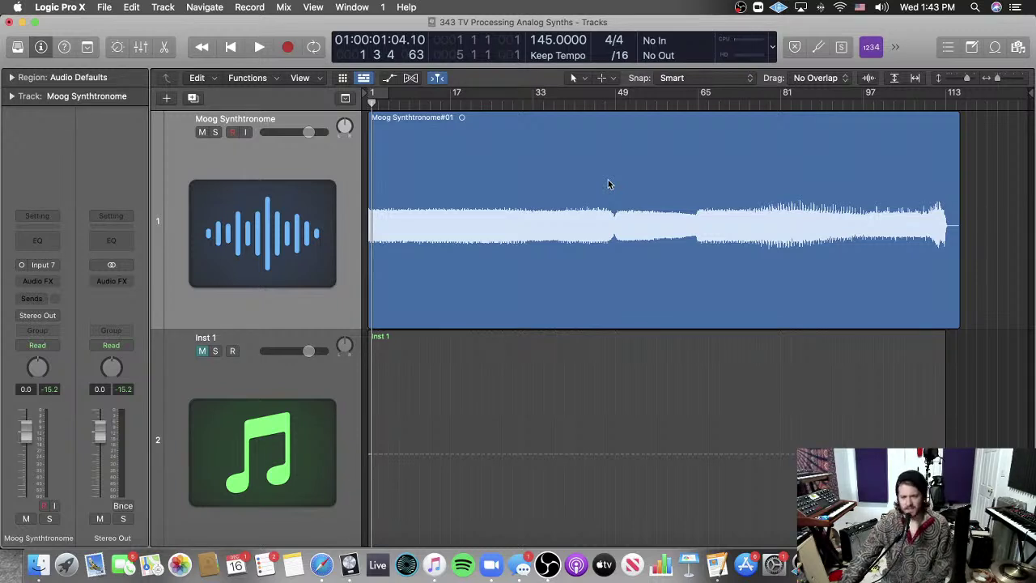
key(Return)
key(cmd+Down)
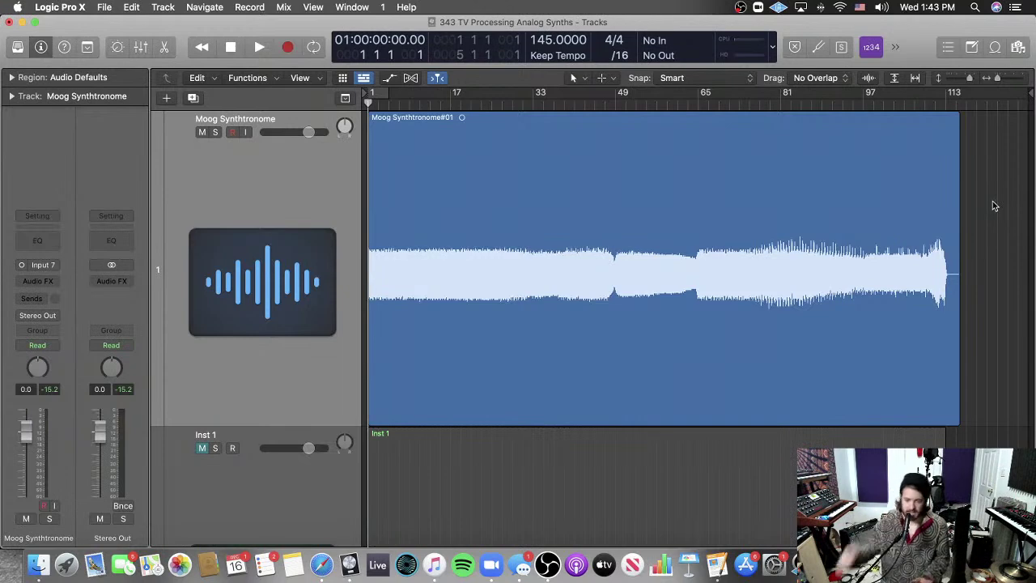
Step: Audition the recording from bar 55 and shortly after bar 97, locate bar 65 and return to the start
click(647, 116)
click(645, 106)
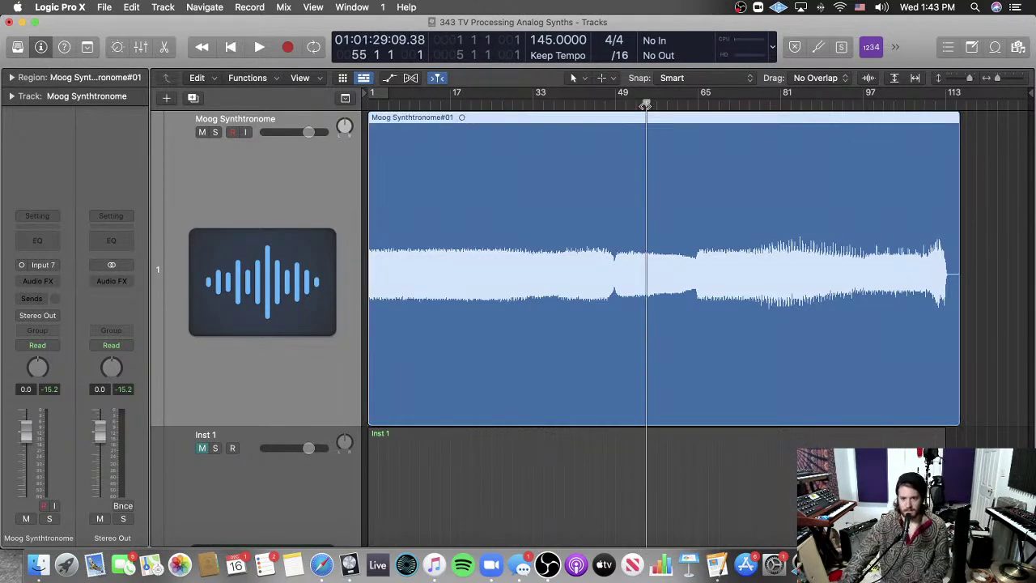
key(space)
click(988, 193)
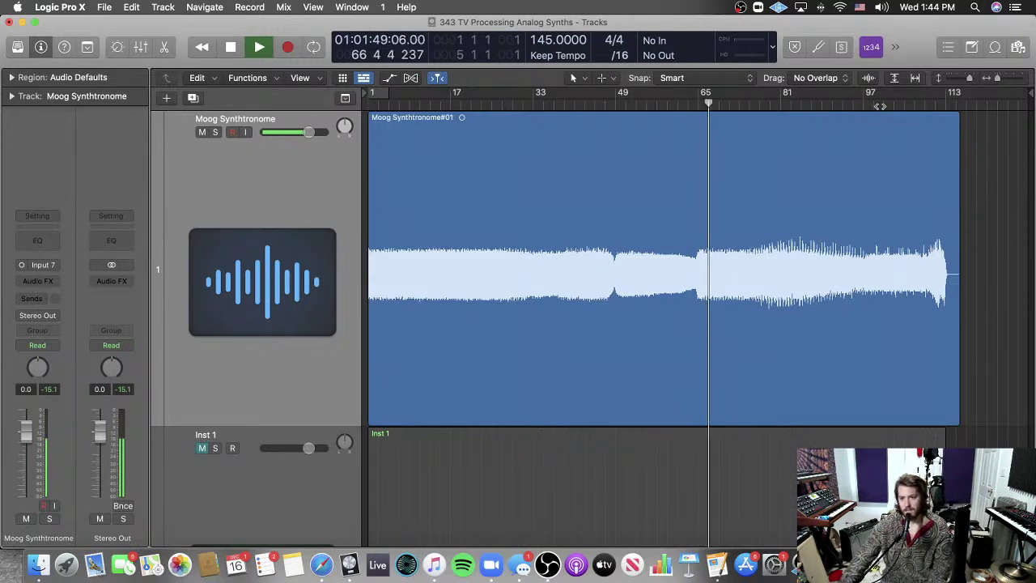
click(879, 106)
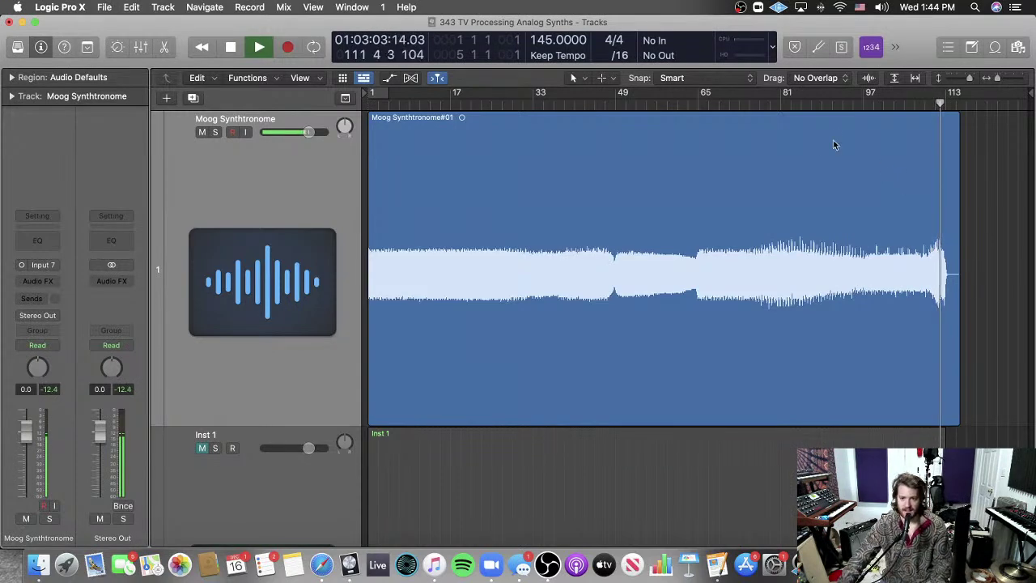
key(space)
mouse_move(716, 113)
mouse_down()
mouse_move(688, 117)
mouse_move(698, 120)
mouse_up()
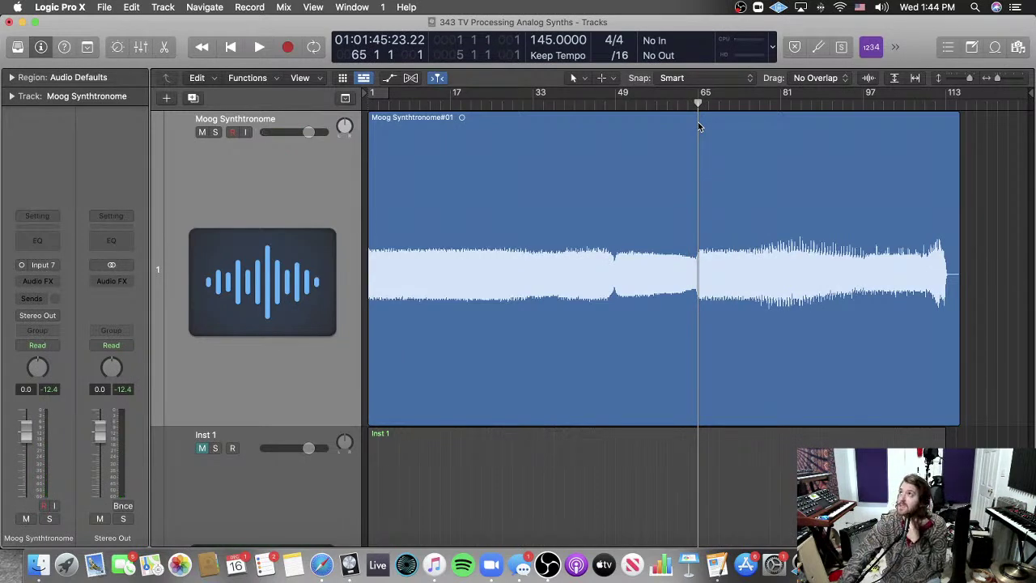
key(Return)
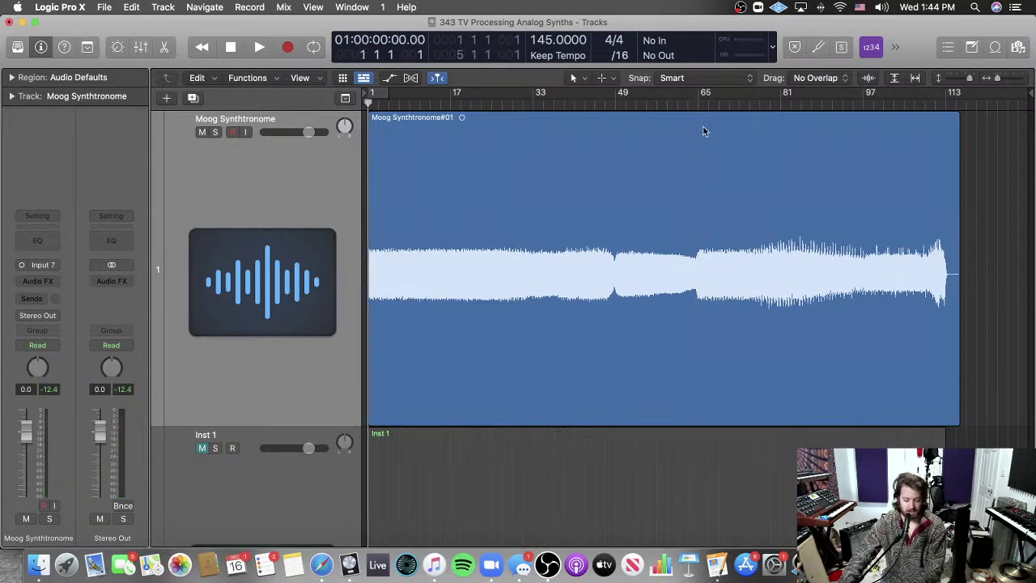
Step: Try the UAD Capitol Chambers reverb as a Mono->Stereo insert on the Moog Synthtronome track and undo the insertion
key(super+Up)
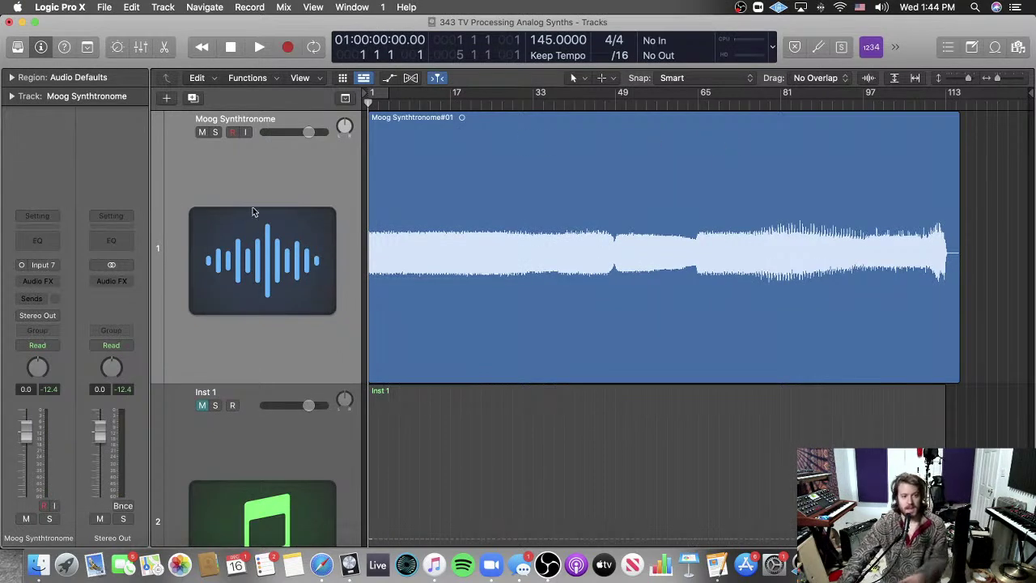
click(34, 282)
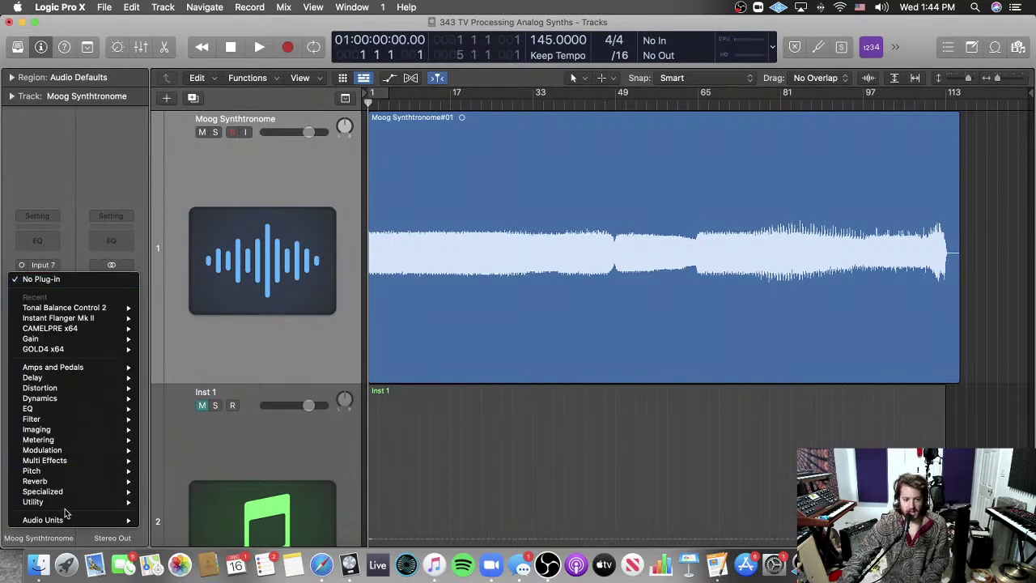
mouse_move(54, 482)
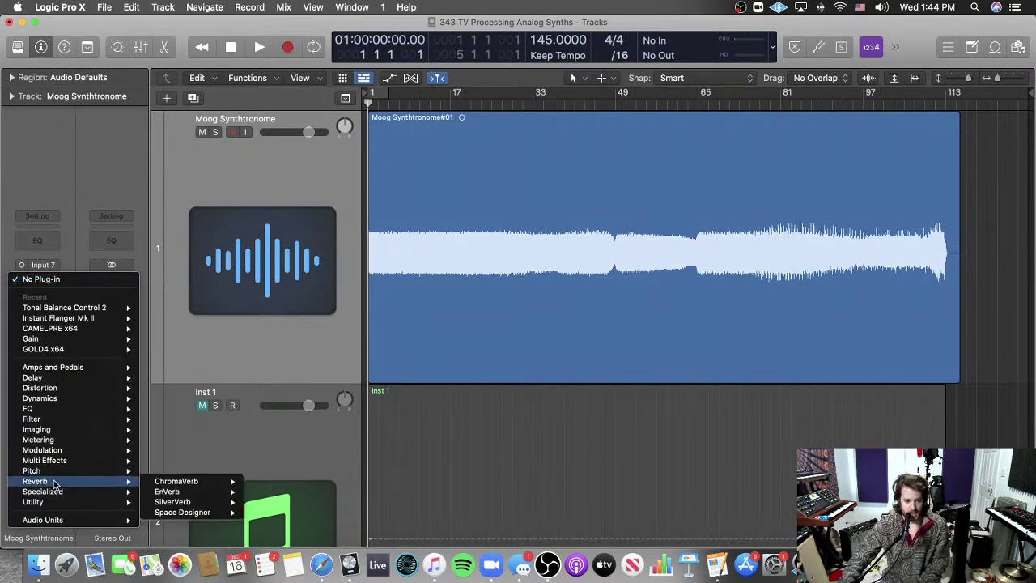
mouse_move(78, 523)
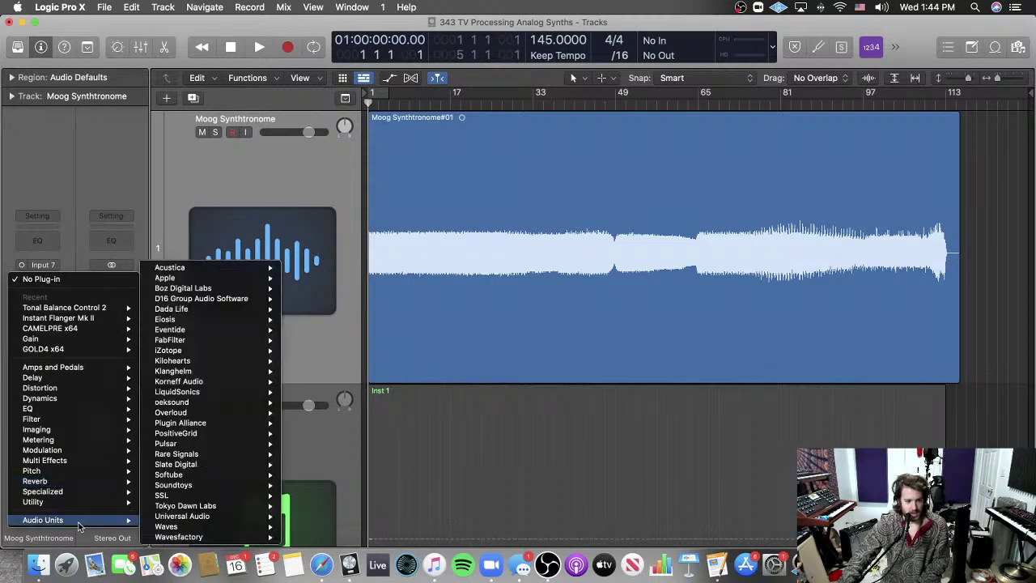
mouse_move(235, 517)
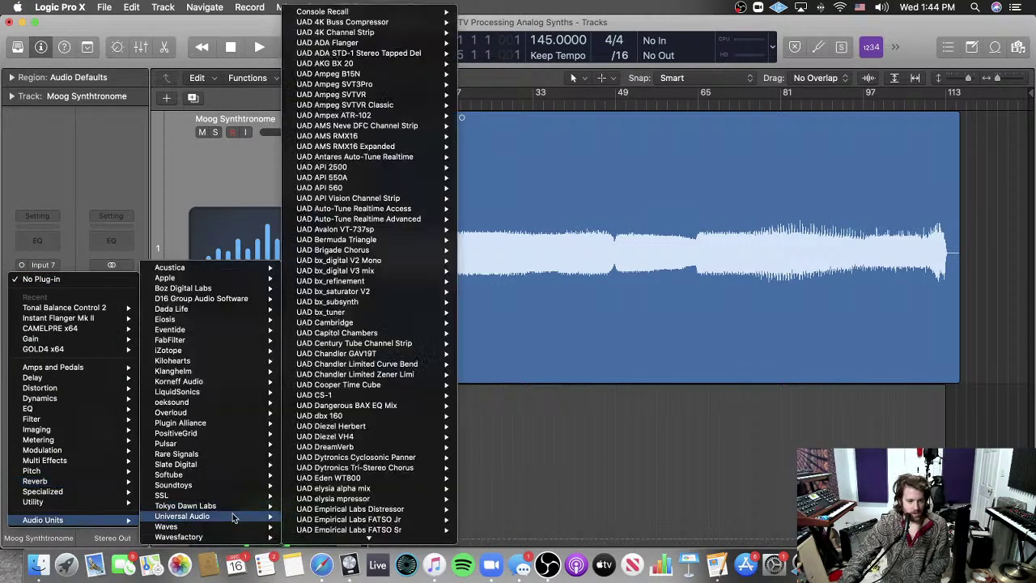
mouse_move(403, 335)
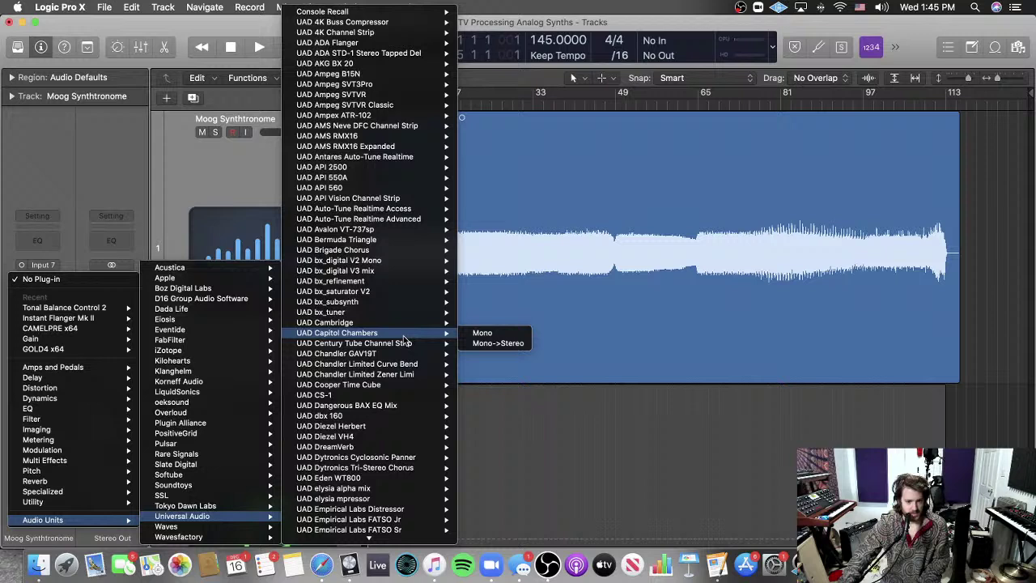
click(491, 345)
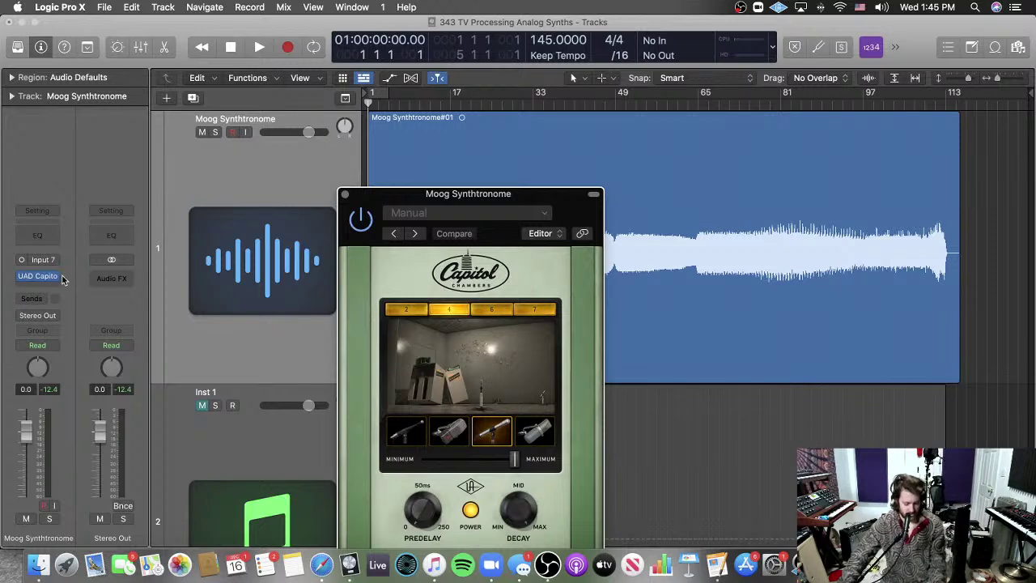
key(super+z)
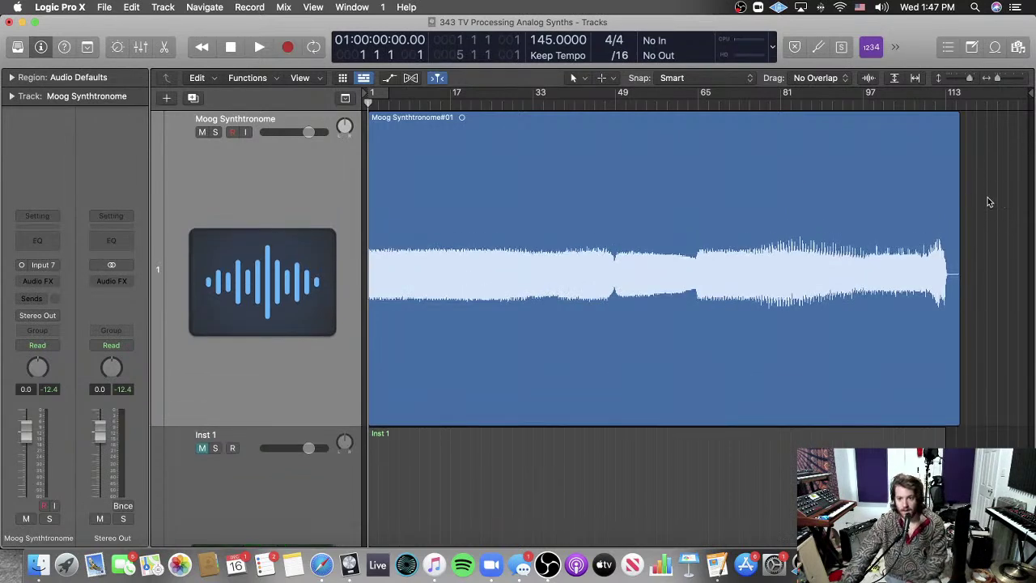
Step: Insert the recently used UAD Capitol Chambers plug-in as Mono->Stereo on the Moog Synthtronome track
scroll(395, 215, down, 2)
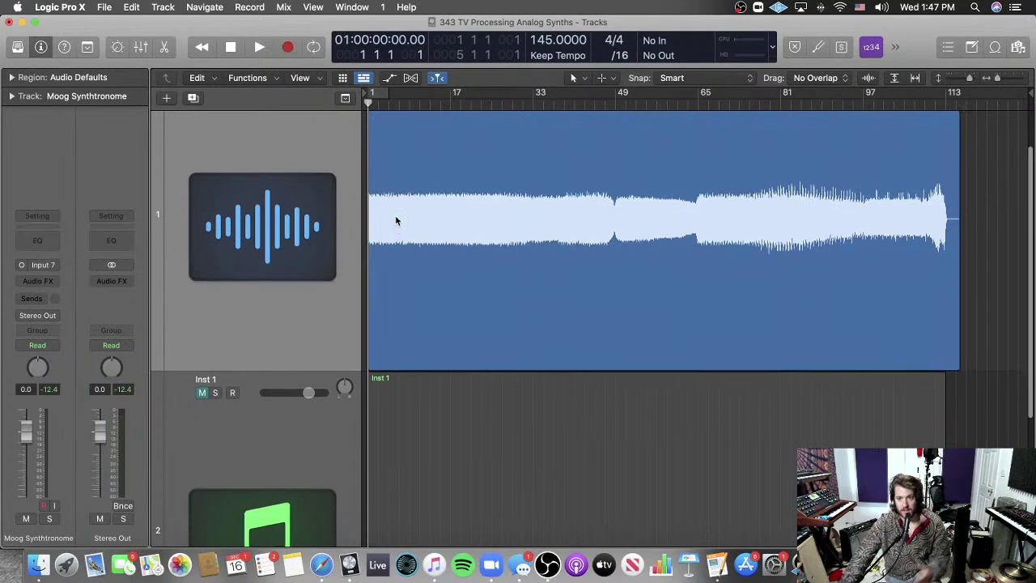
click(38, 282)
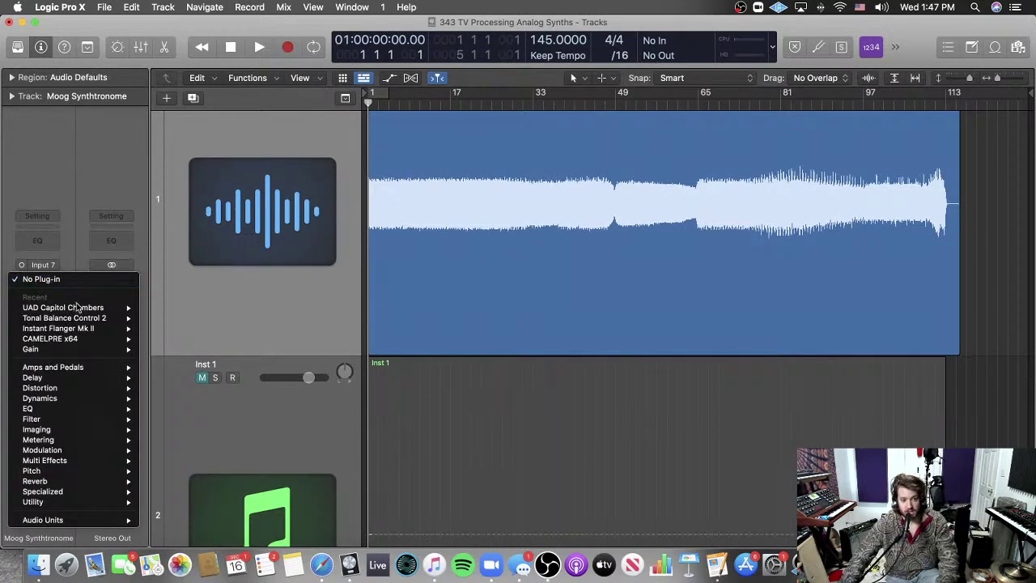
mouse_move(81, 313)
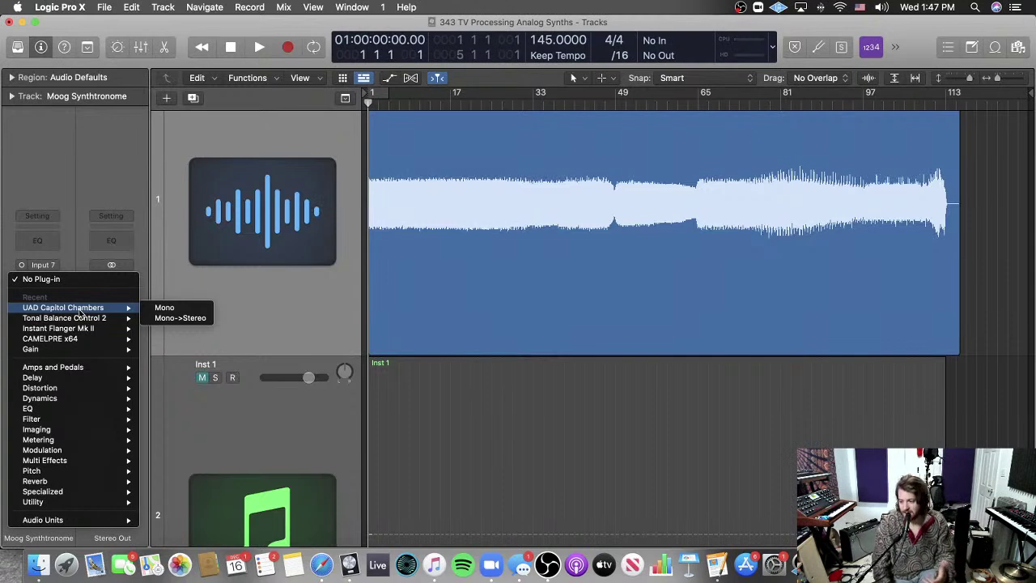
click(191, 318)
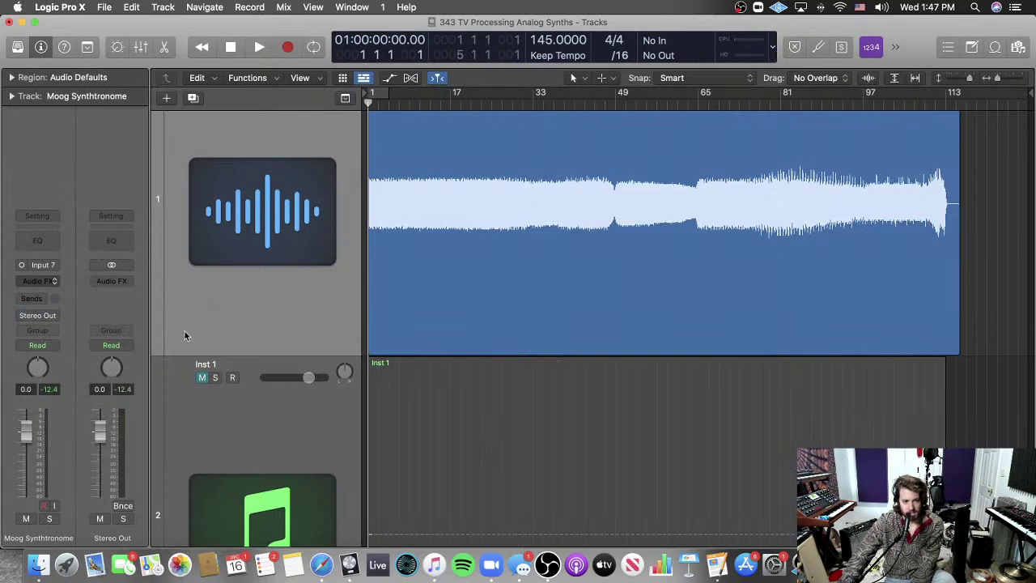
Step: Reposition the Capitol Chambers plug-in window so its lower controls are reachable and turn off Wet Solo
drag(560, 208, 849, 36)
drag(701, 28, 706, 63)
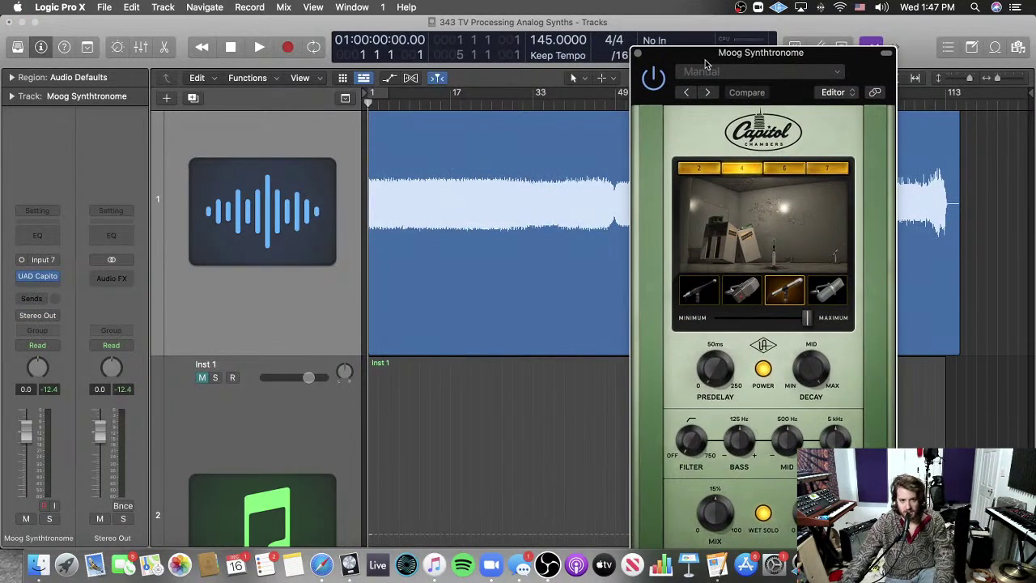
drag(773, 50, 667, 20)
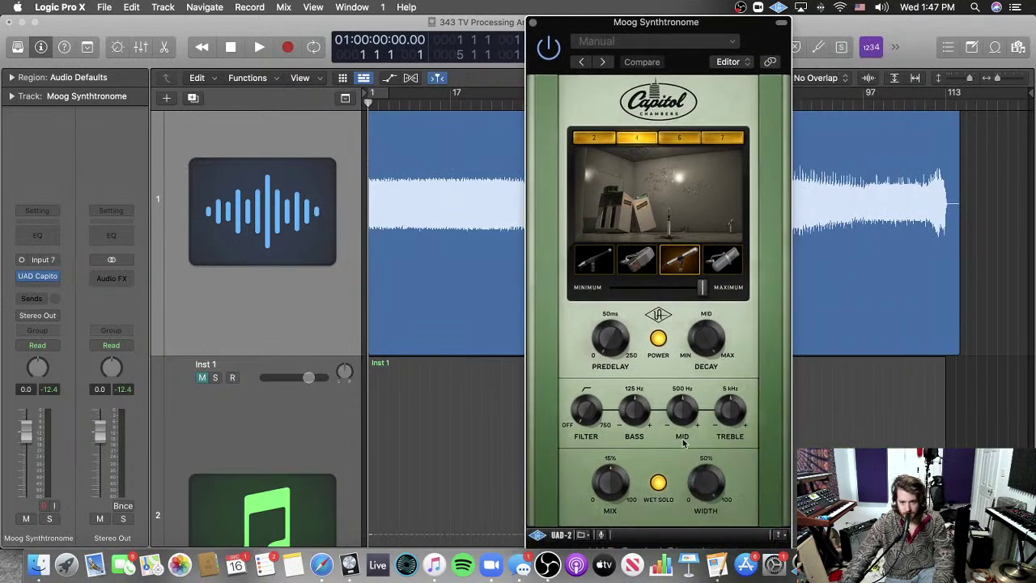
click(658, 484)
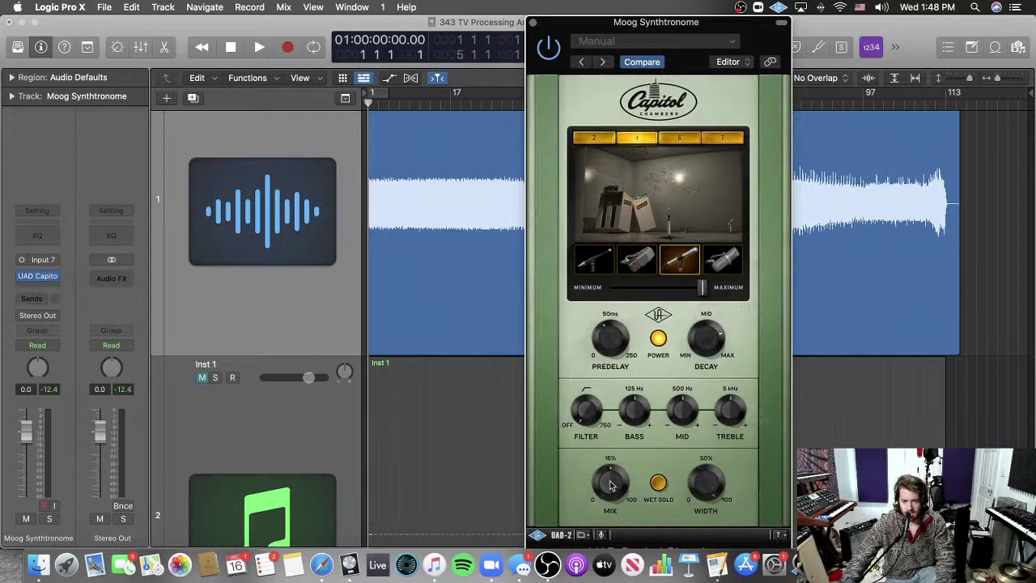
Step: Play the track from the start and try the second chamber microphone, settling on the first one
drag(605, 31, 612, 117)
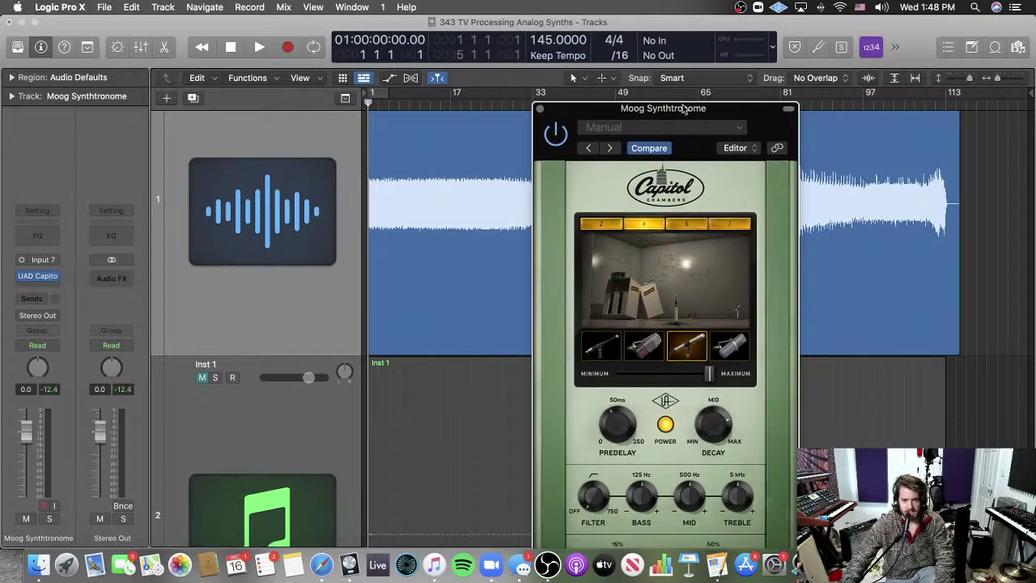
click(1002, 139)
key(space)
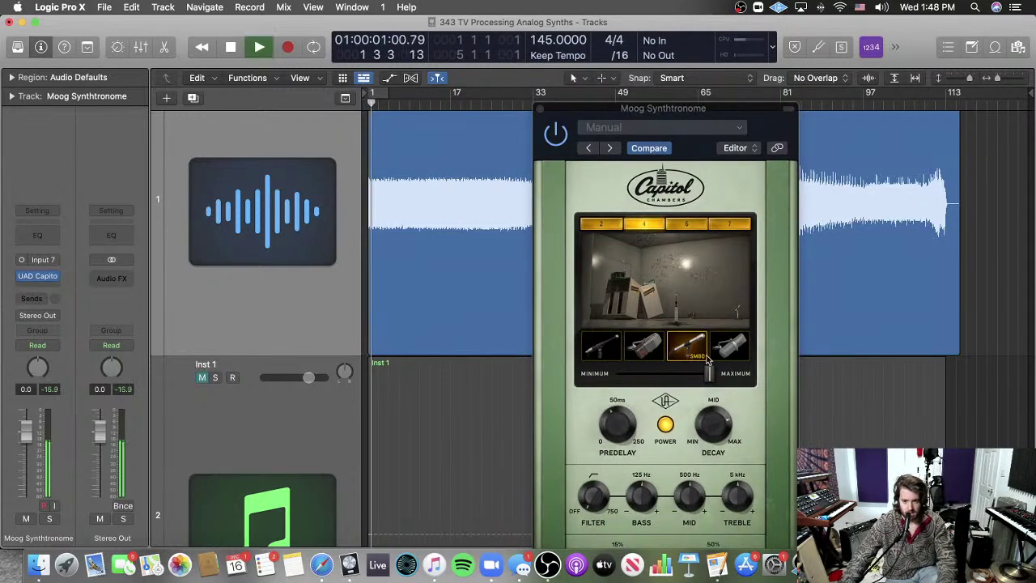
drag(715, 102, 655, 17)
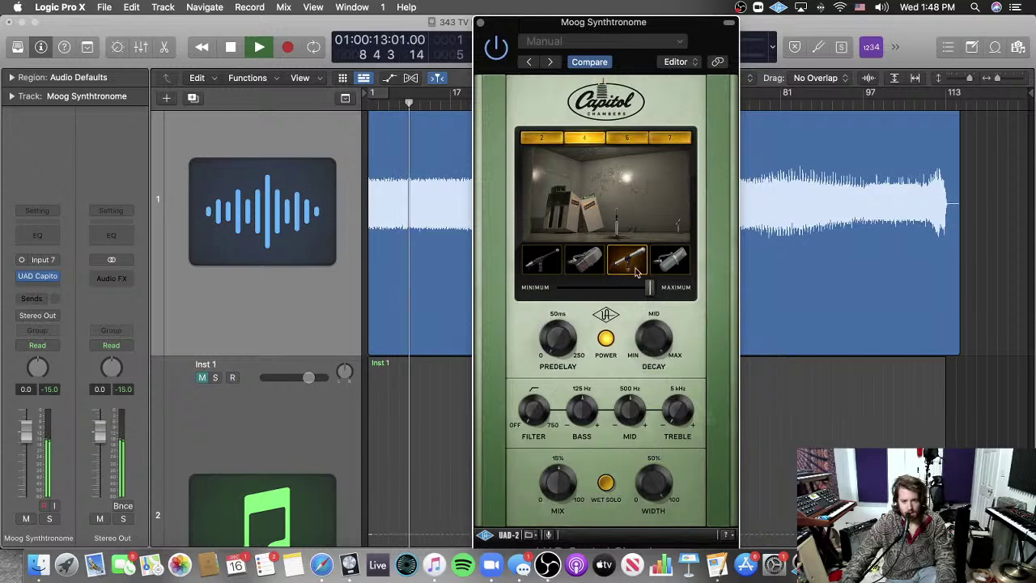
click(593, 261)
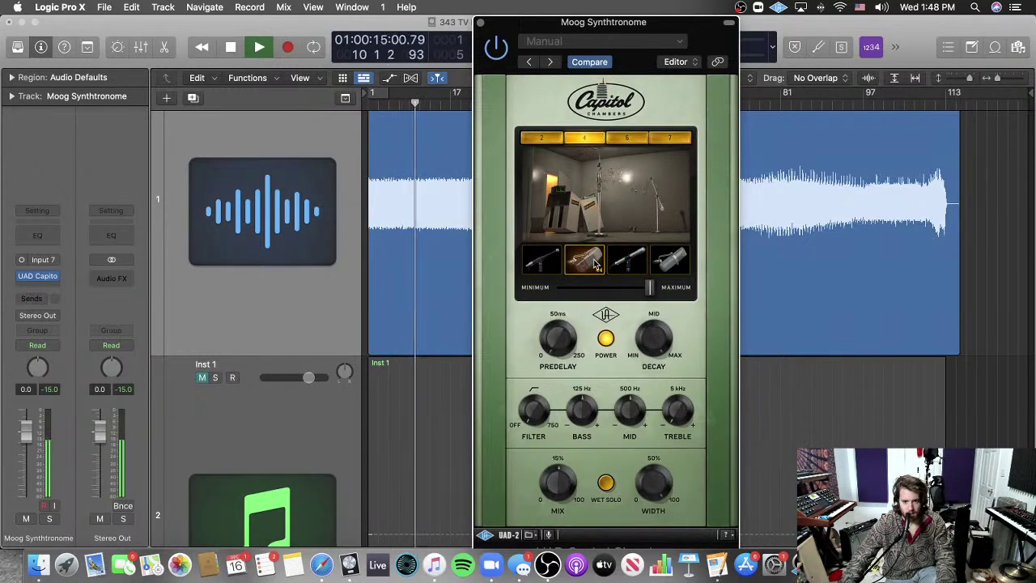
click(549, 263)
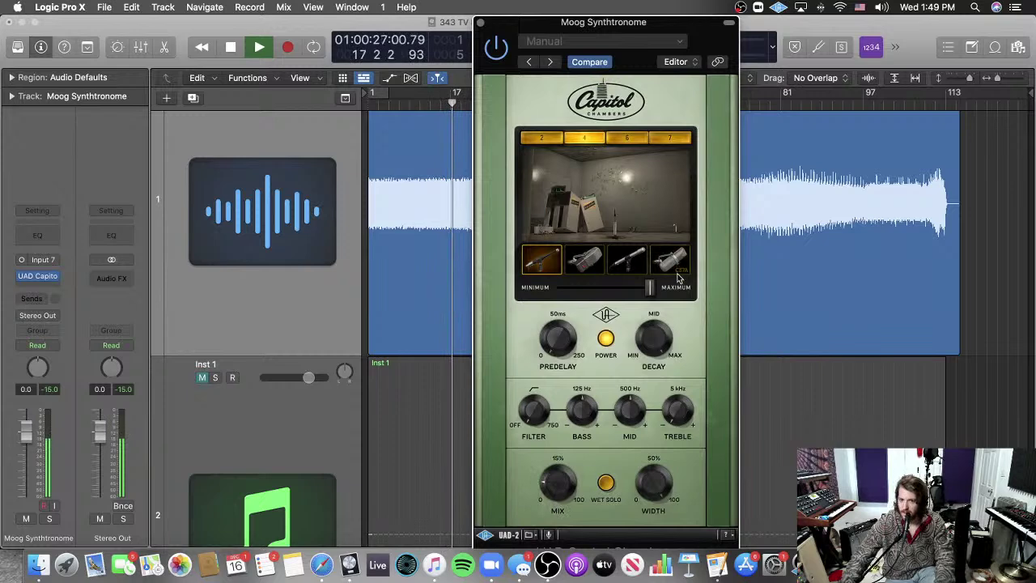
Step: Audition the reverb from around bar 44 and from bar 81 while lowering its Mix amount
drag(641, 22, 472, 23)
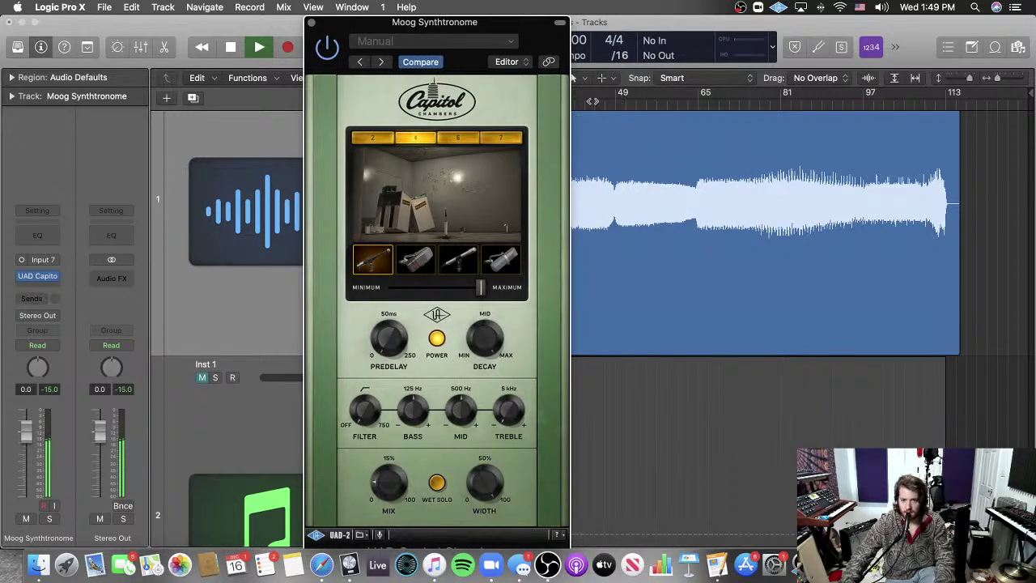
click(593, 103)
click(388, 477)
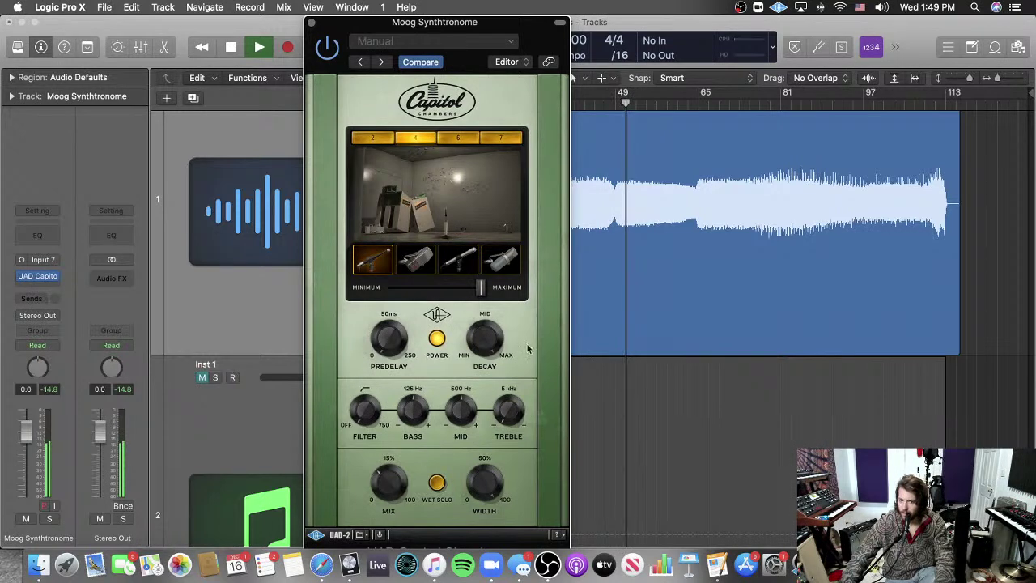
click(782, 95)
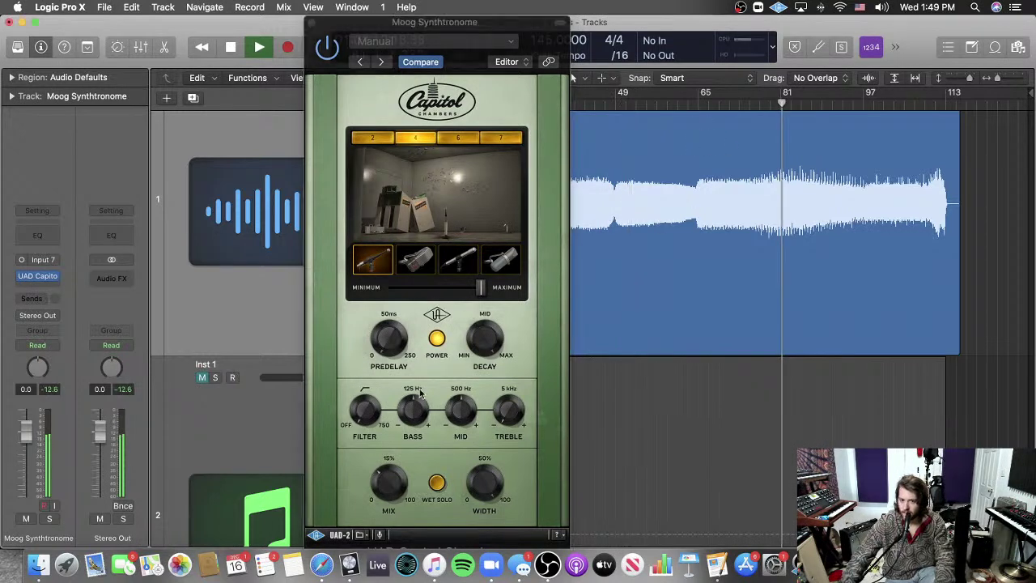
click(397, 497)
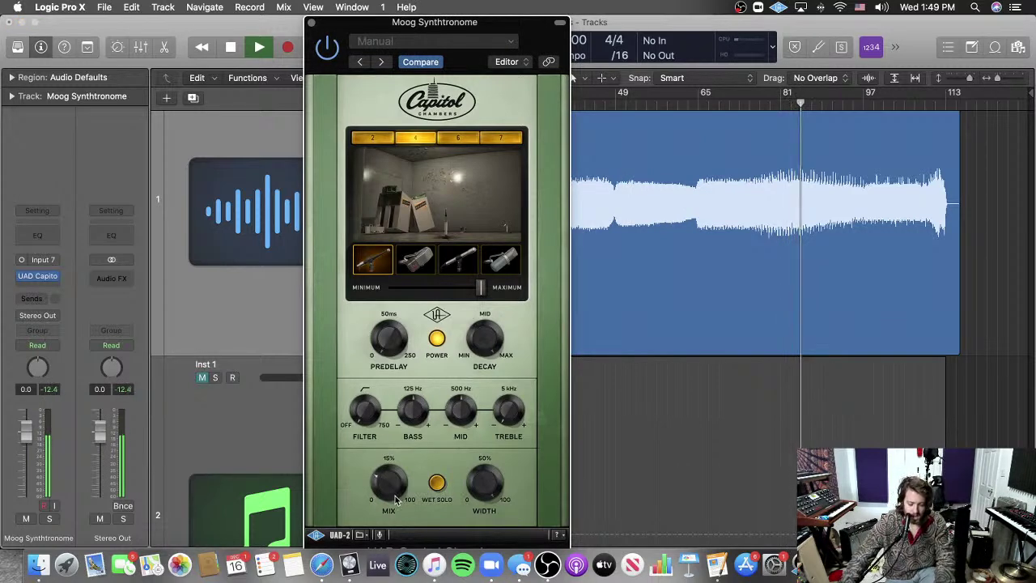
Step: Stop playback, play the track from the start again and close the Capitol Chambers window
key(space)
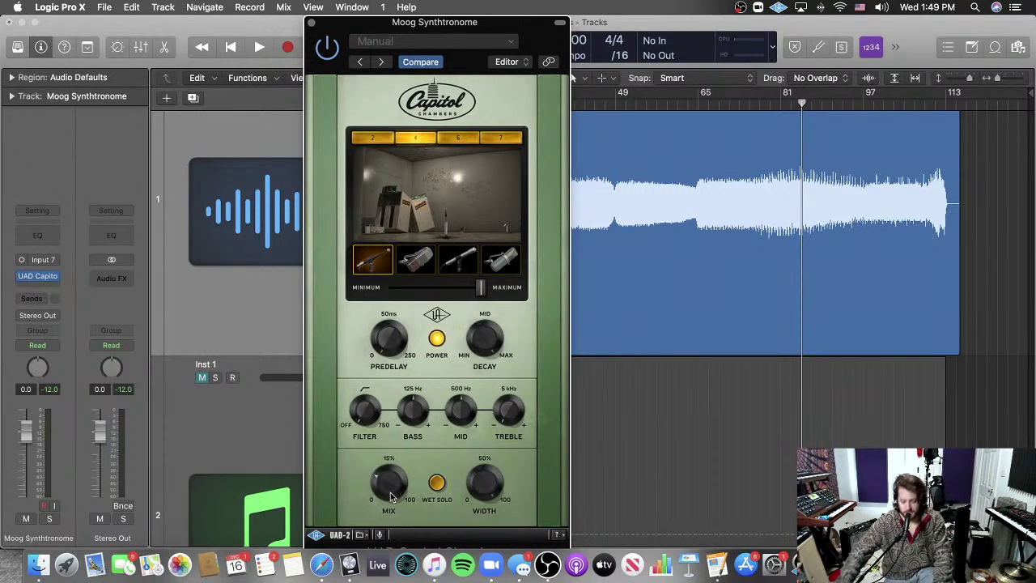
key(space)
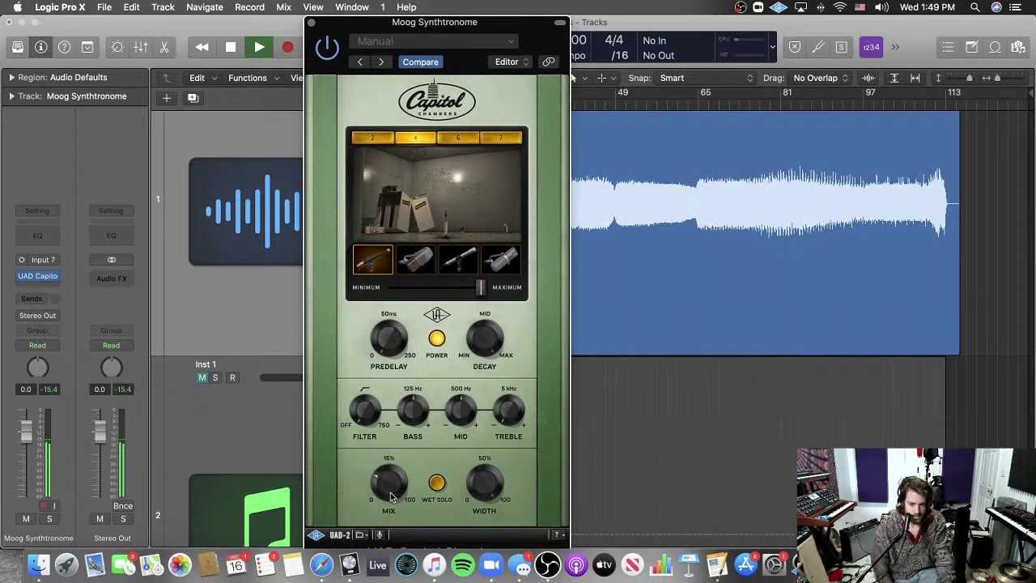
click(311, 22)
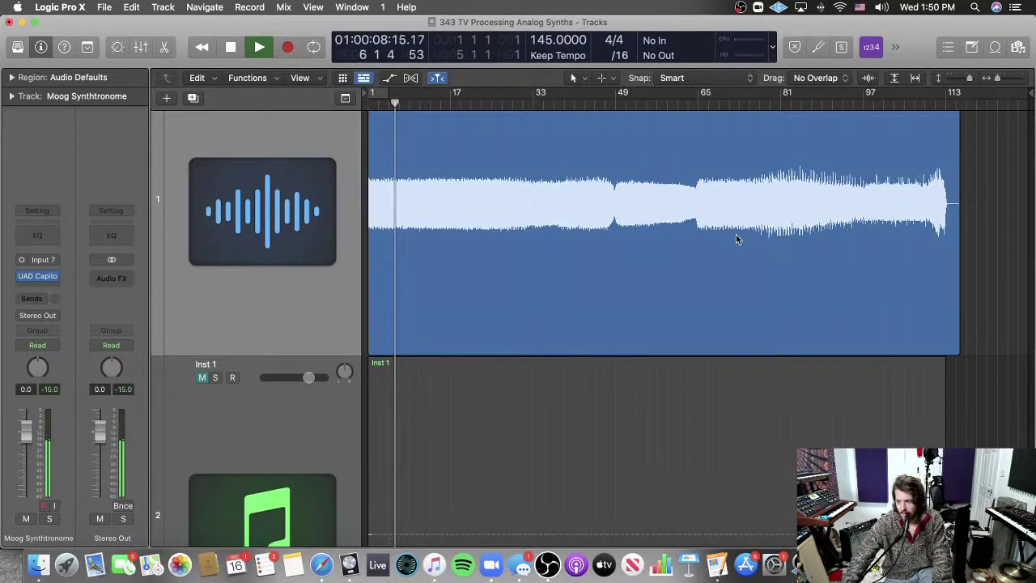
Step: Try Plugin Alliance's SPL Transient Designer Plus as an insert on the Moog Synthtronome track and remove it
click(41, 283)
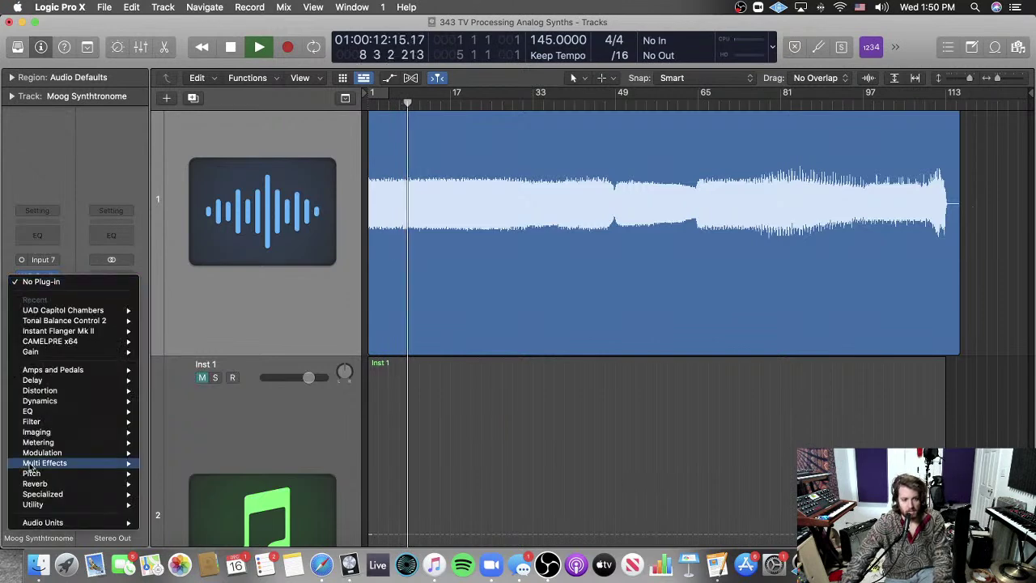
mouse_move(66, 524)
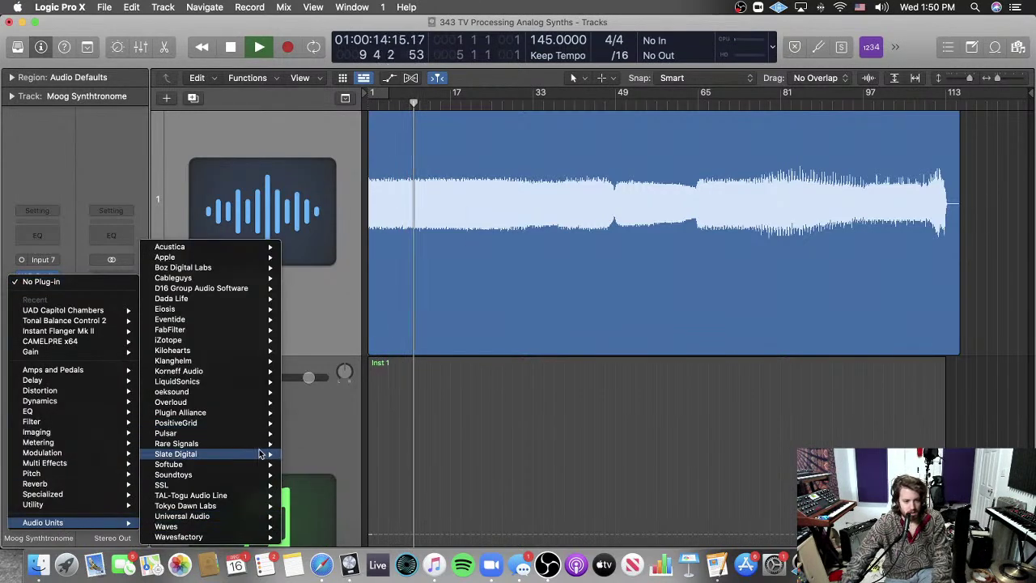
mouse_move(267, 412)
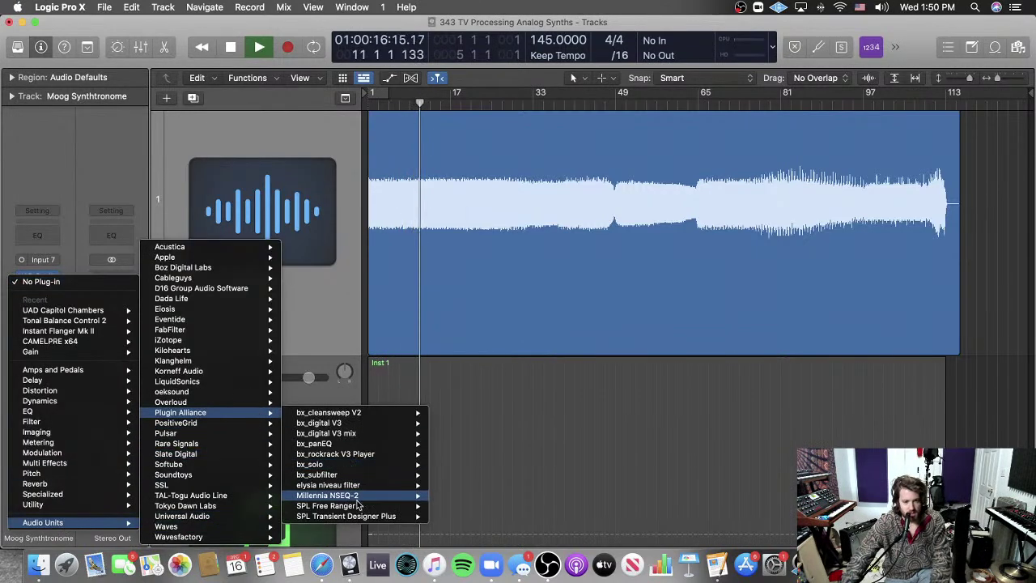
click(447, 515)
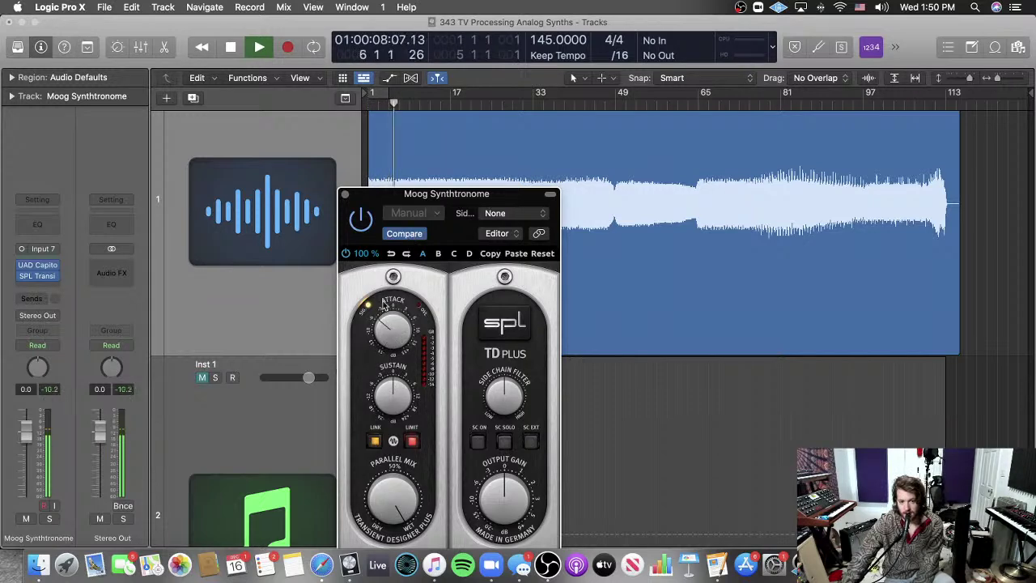
click(44, 276)
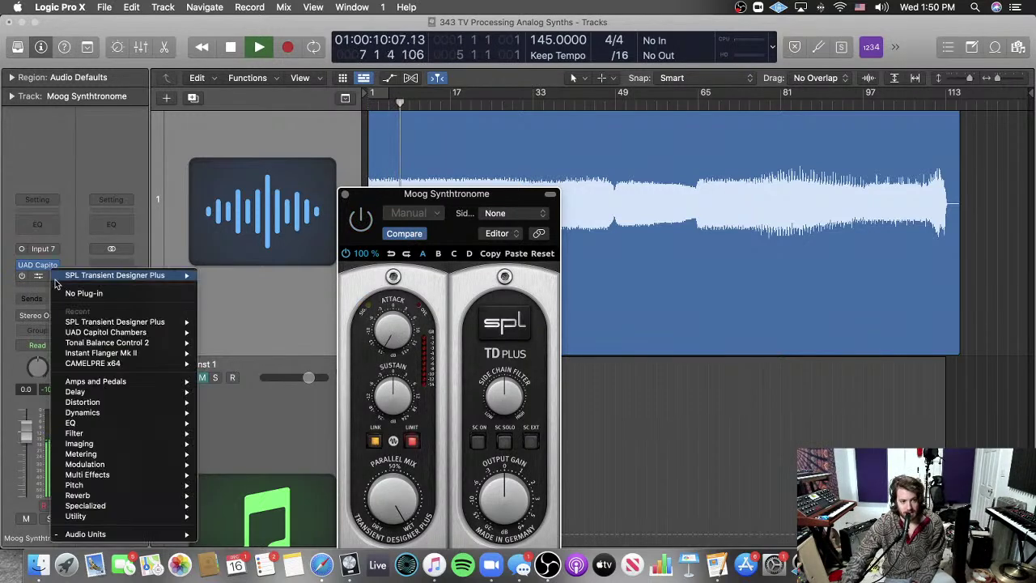
click(61, 296)
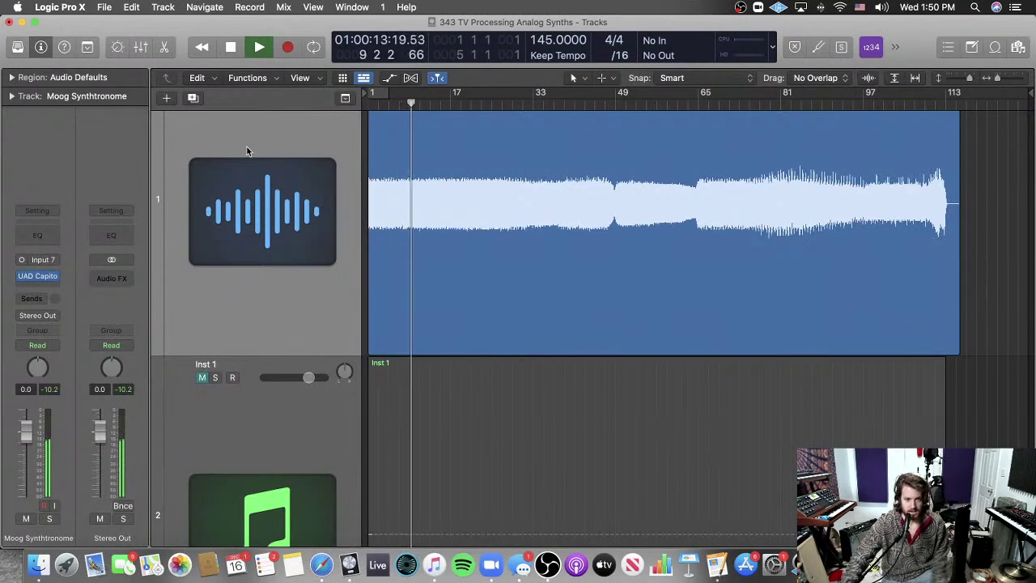
click(166, 97)
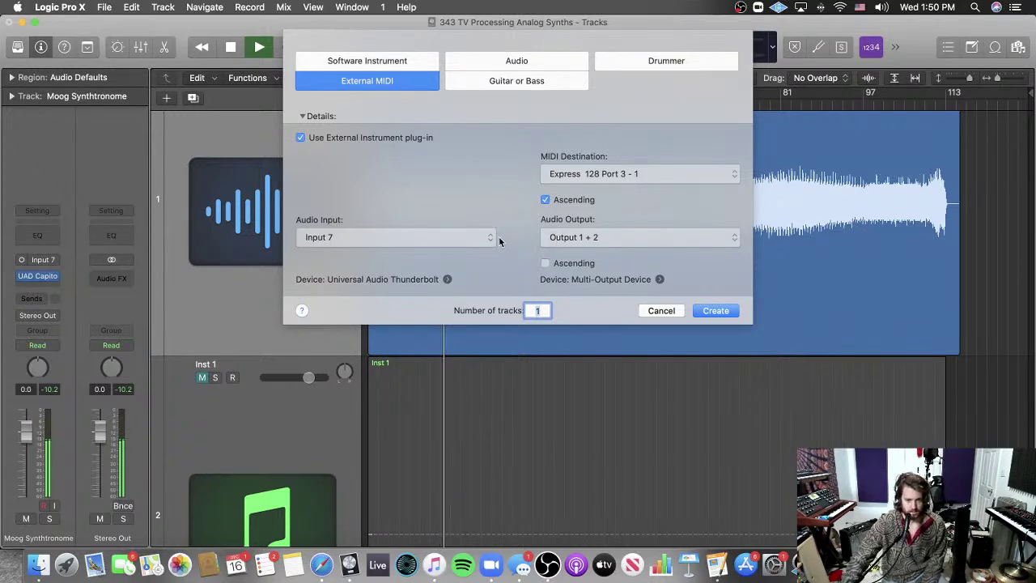
click(711, 311)
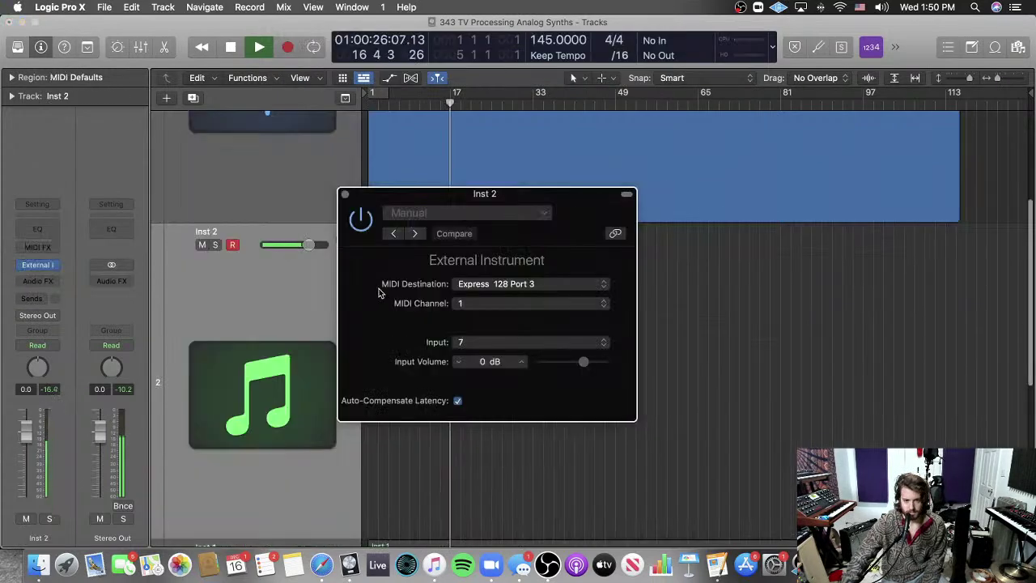
click(346, 194)
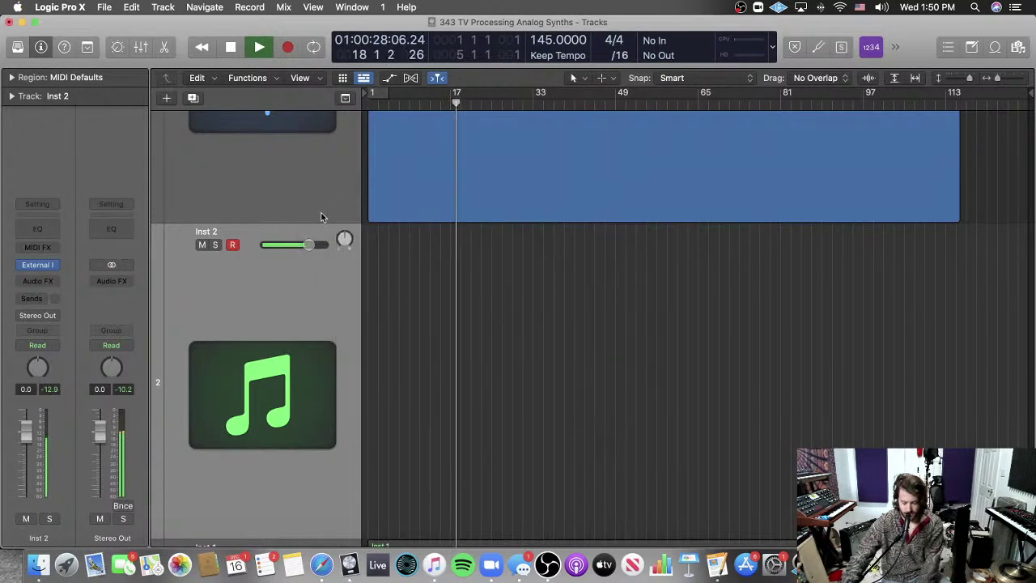
key(super+BackSpace)
Step: Create one new audio track below Moog Synthtronome with Input 7 as its audio input and Output 1 + 2
click(295, 172)
click(166, 98)
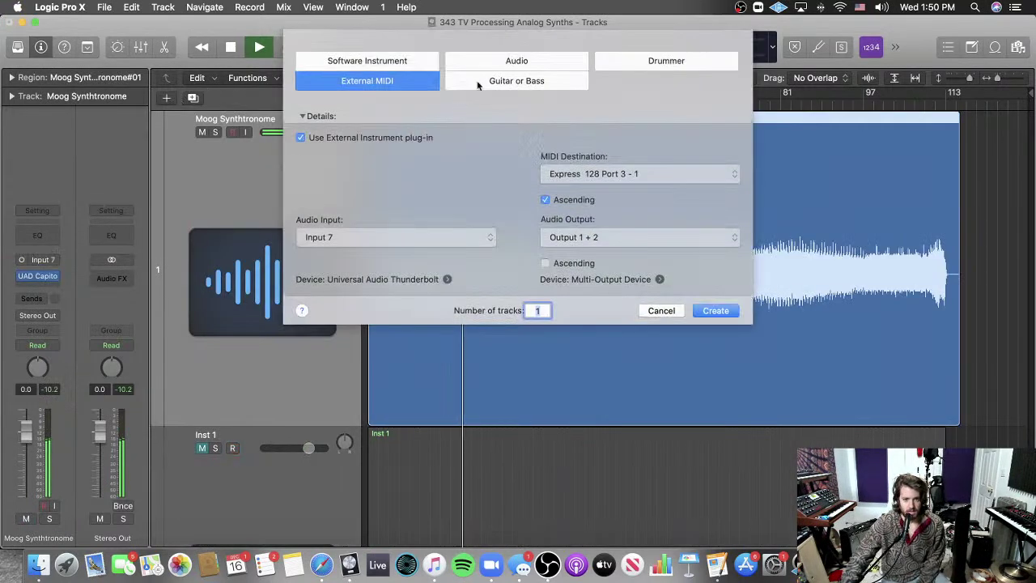
click(516, 60)
click(385, 154)
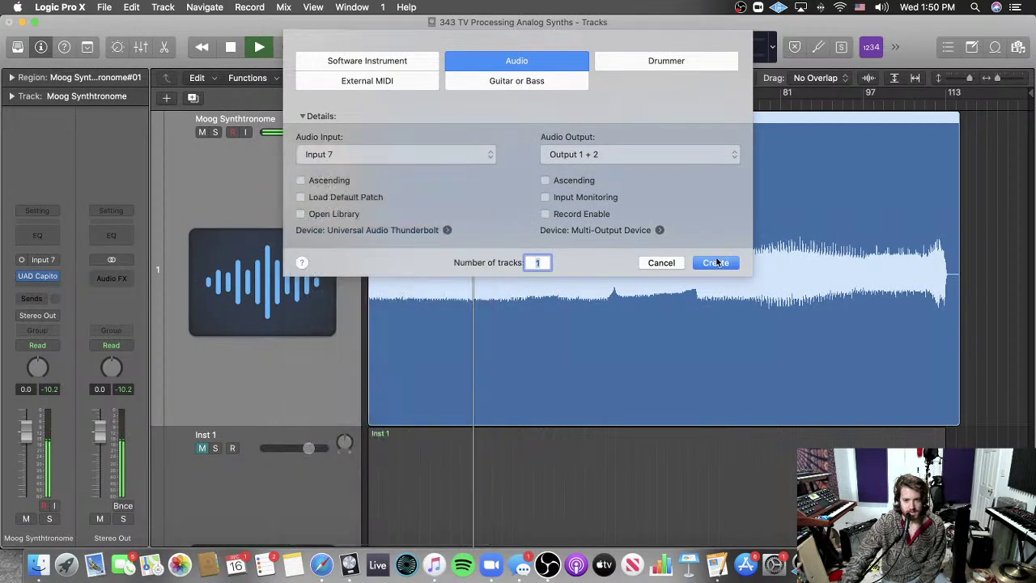
click(716, 262)
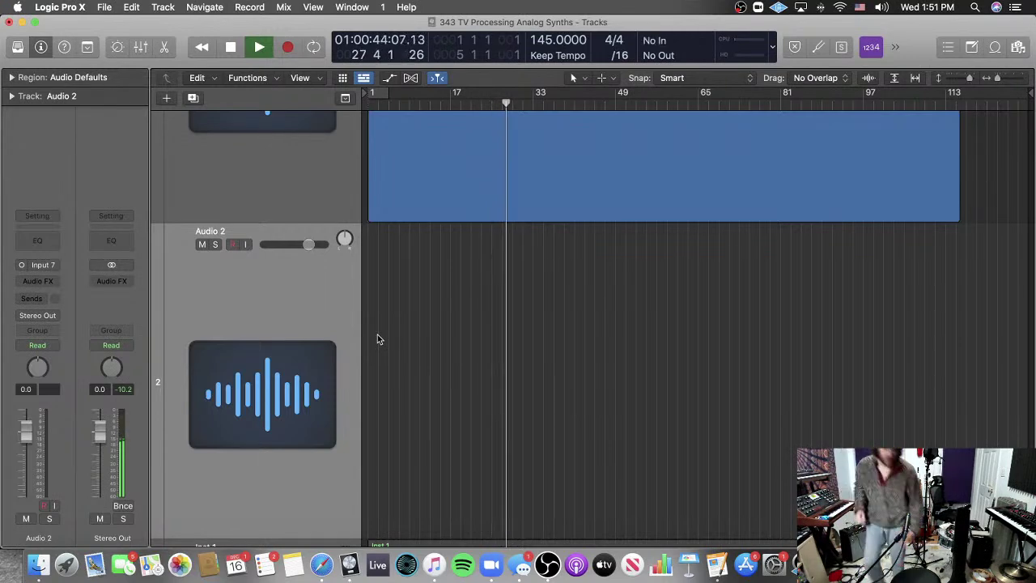
Step: Monitor the live input on the Audio 2 track against playback from the start, stop and switch monitoring off
scroll(377, 338, up, 1)
scroll(377, 338, up, 3)
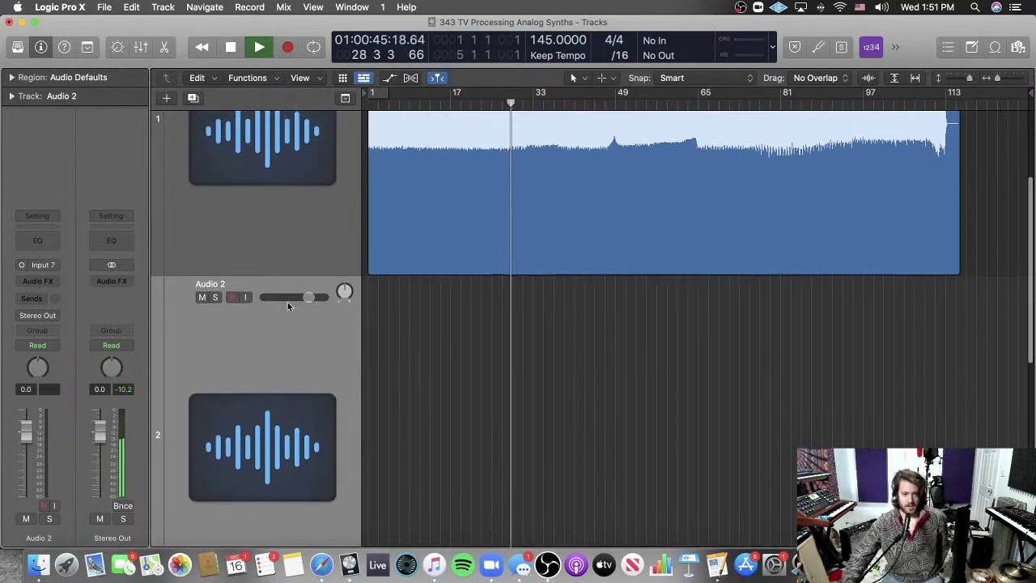
click(246, 298)
key(Return)
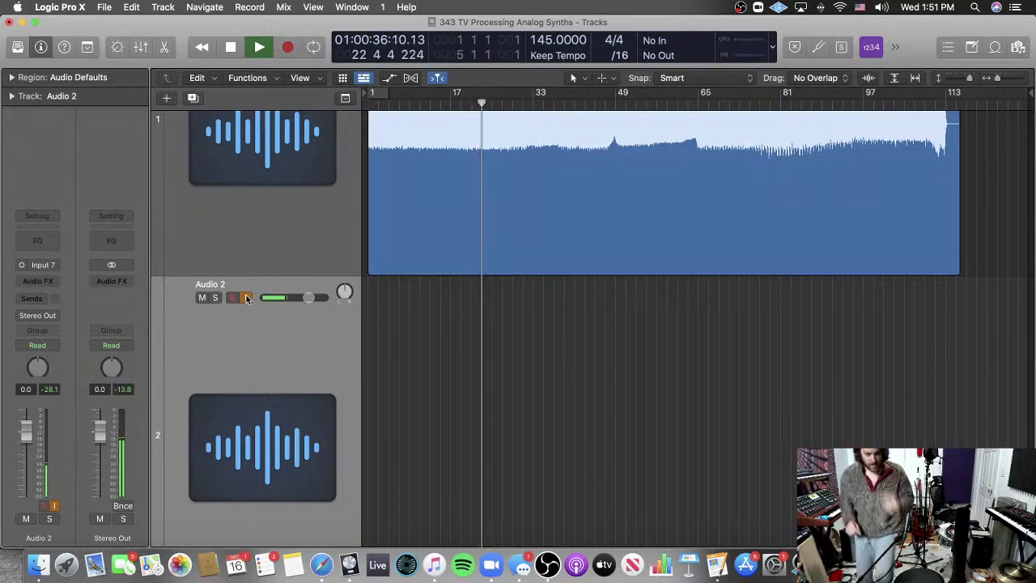
key(space)
scroll(248, 298, down, 2)
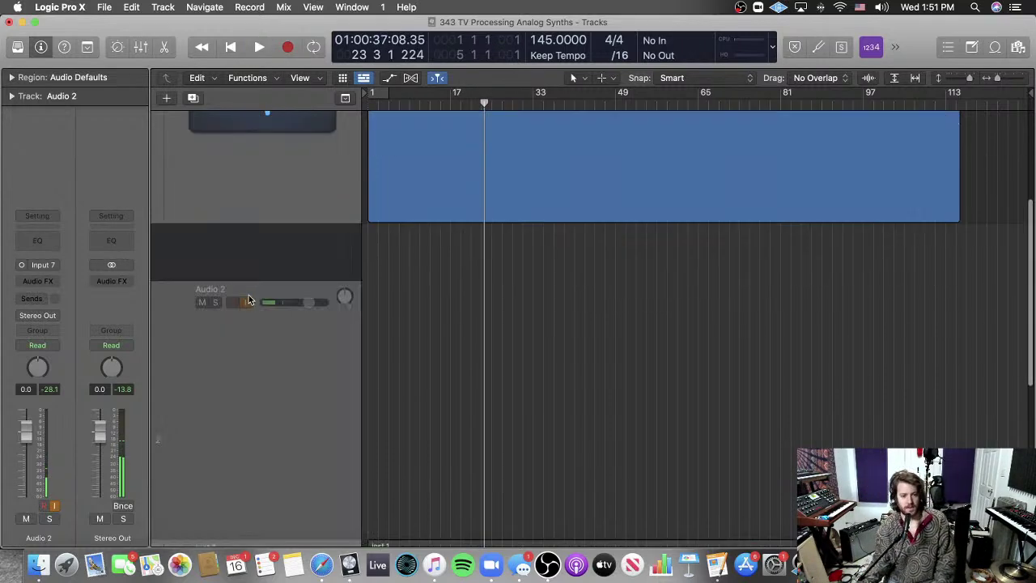
click(247, 247)
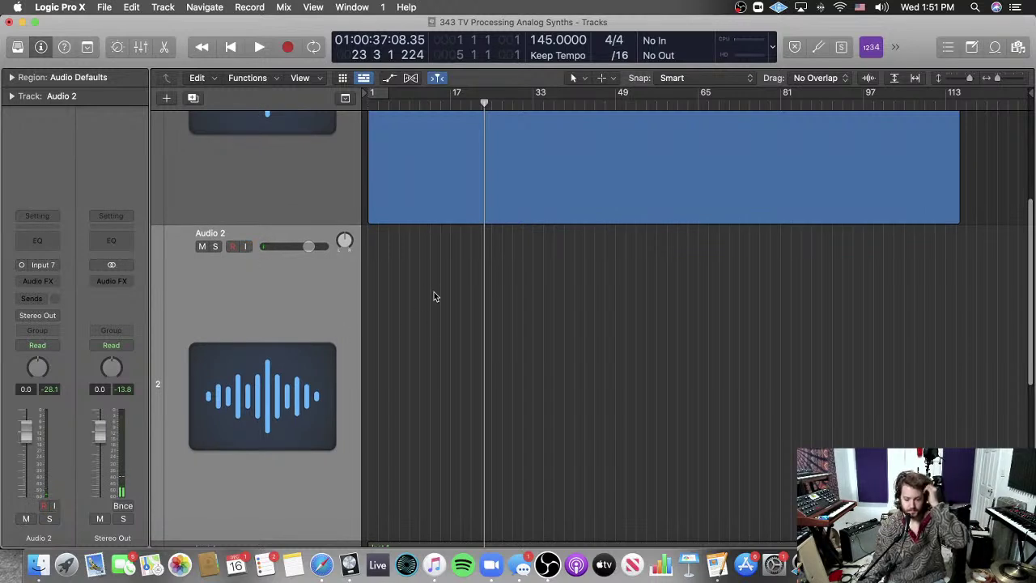
Step: Set the Audio 2 track to stereo with Input 9-10 as its source and turn on input monitoring
key(super+Up)
key(super+Up)
key(super+Up)
key(super+Up)
key(super+Up)
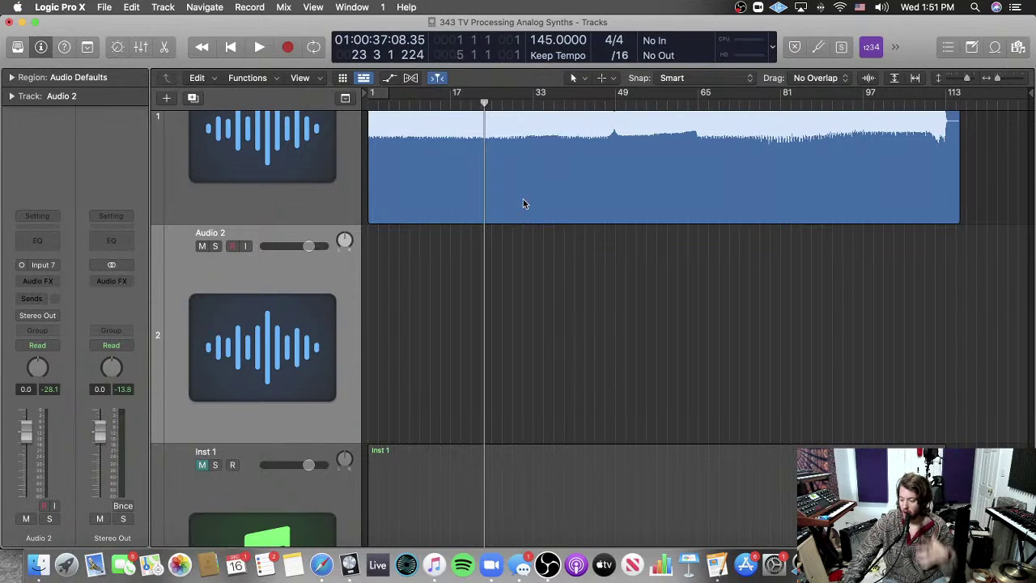
key(Return)
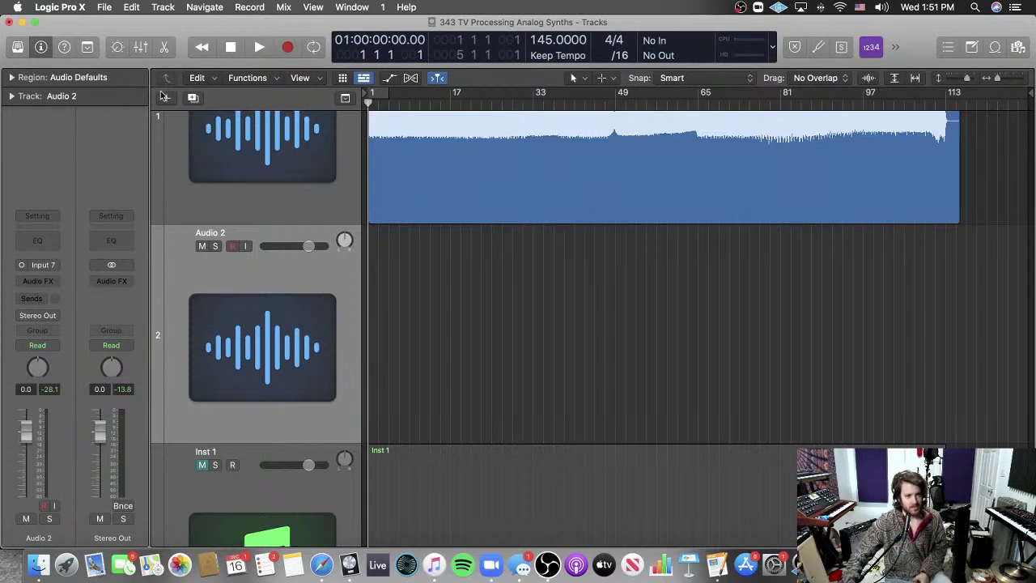
click(23, 267)
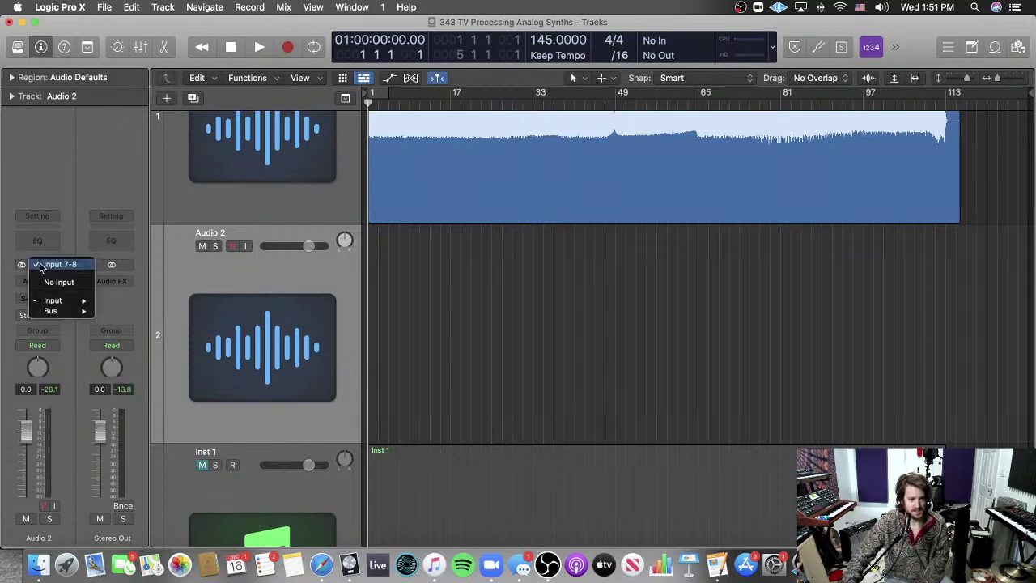
mouse_move(52, 301)
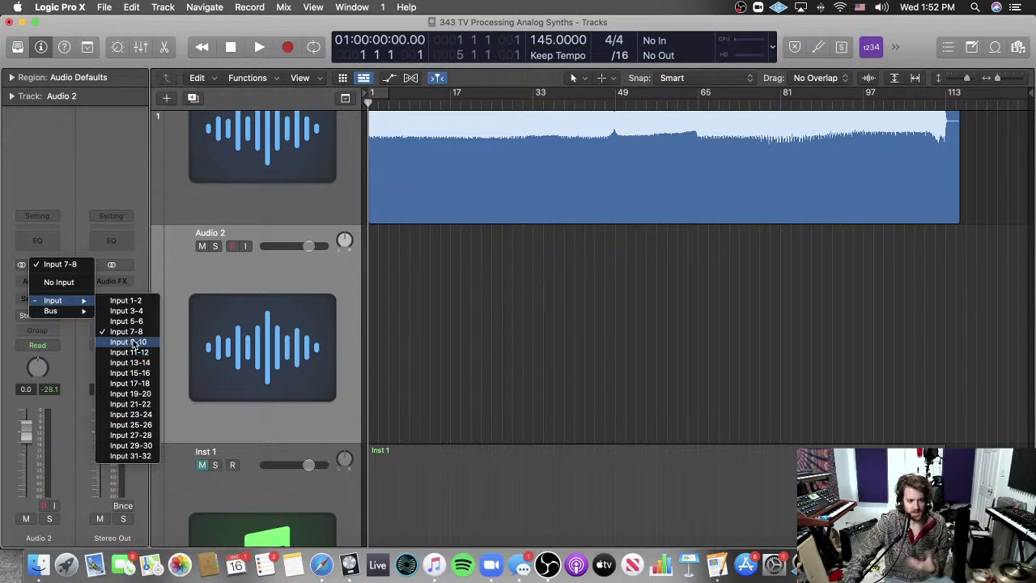
click(330, 335)
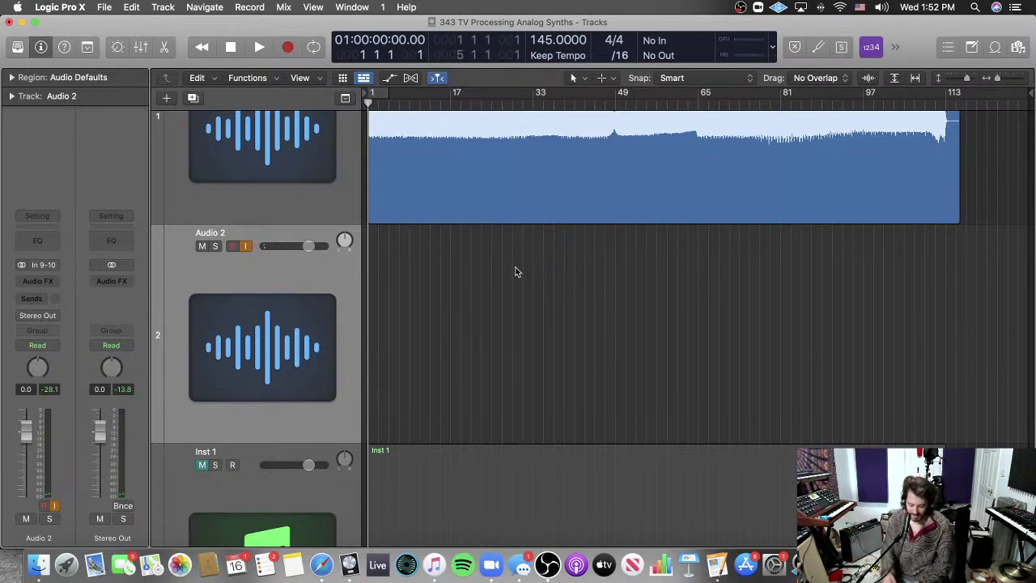
Step: Play the project twice from the start while monitoring the live input on Audio 2, then stop and return to the start
key(space)
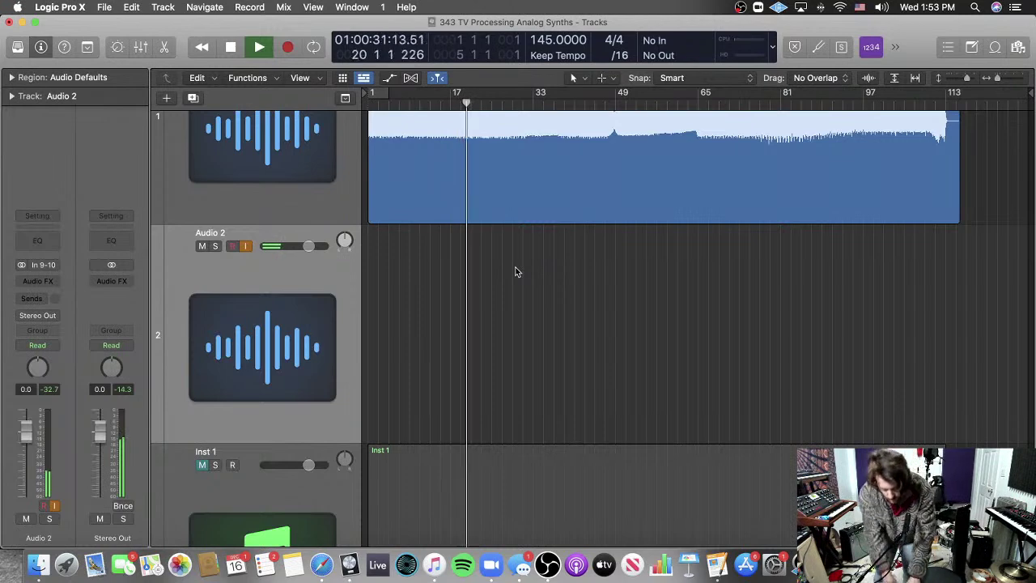
key(space)
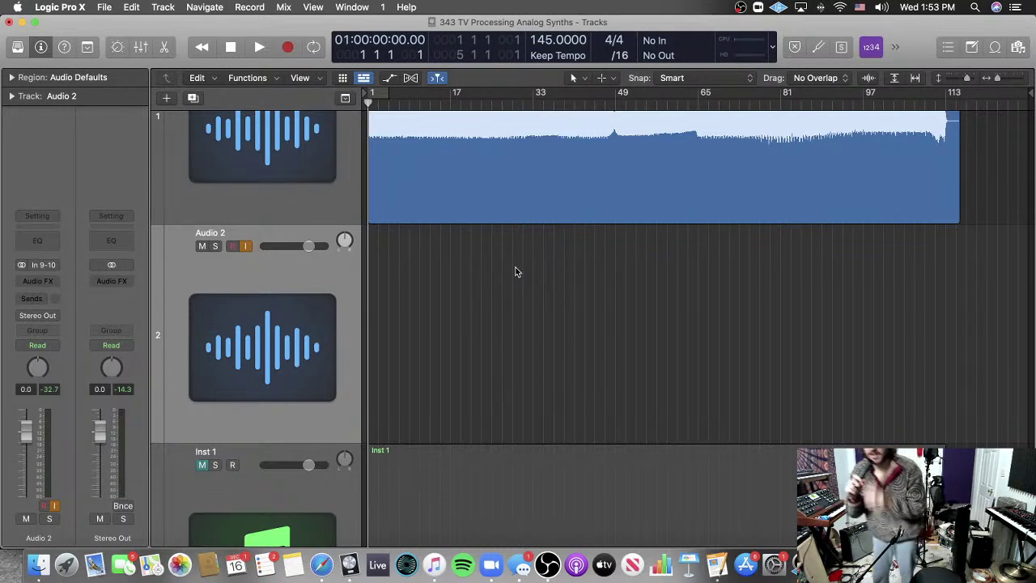
key(space)
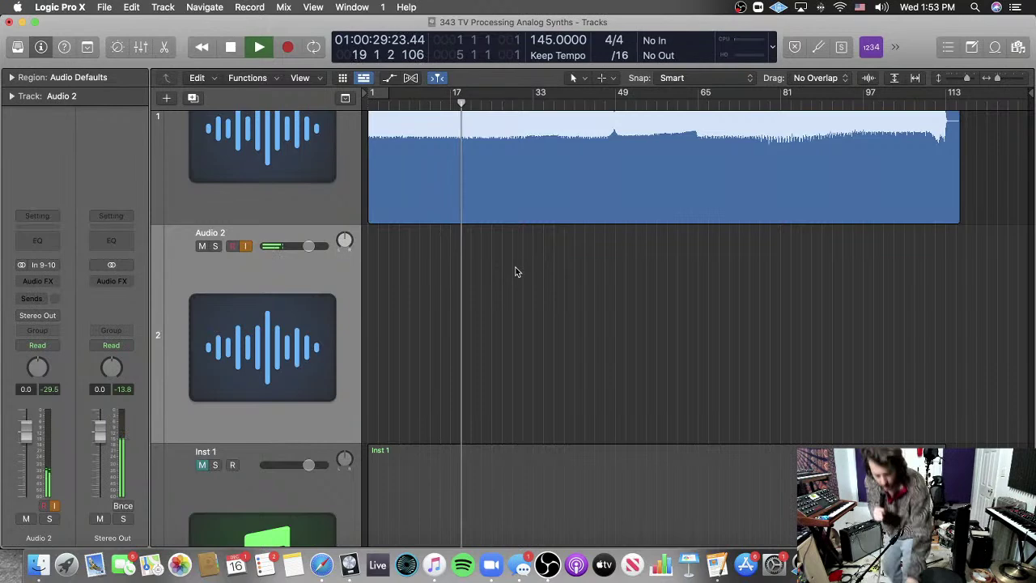
key(space)
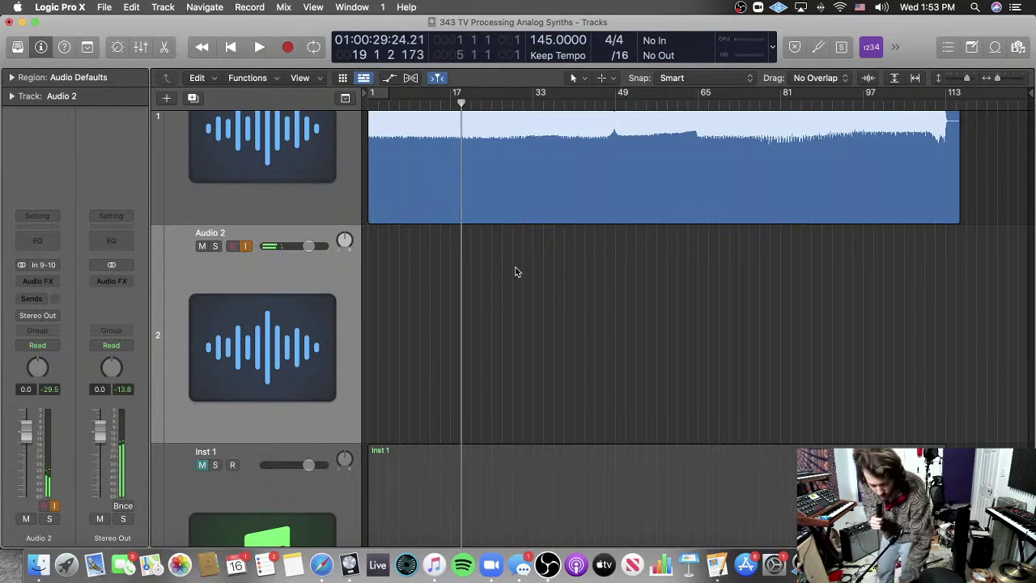
key(Return)
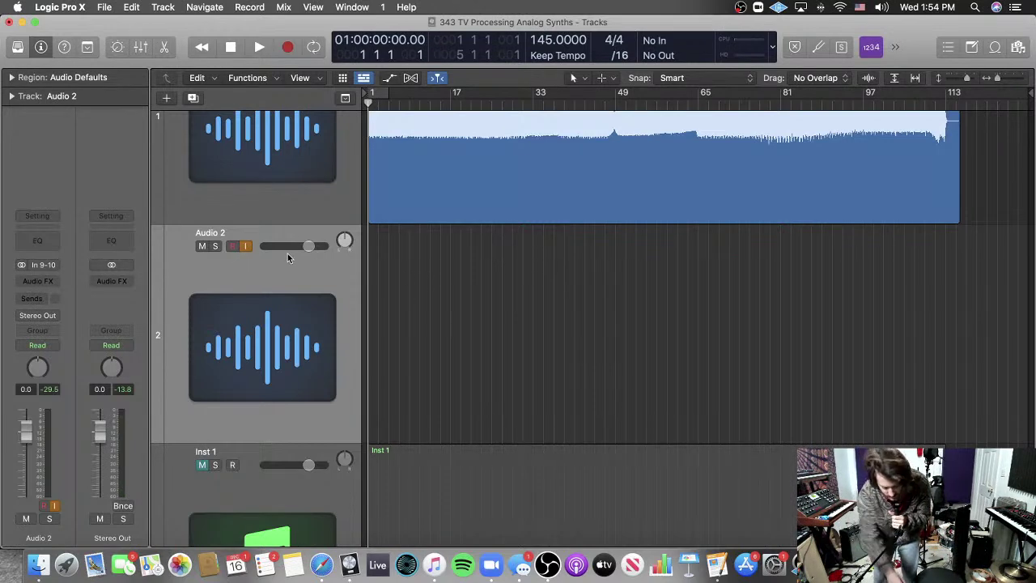
Step: Play from the start, solo Audio 2 to hear its live input alone, then stop, return to the start and clear the solo
key(space)
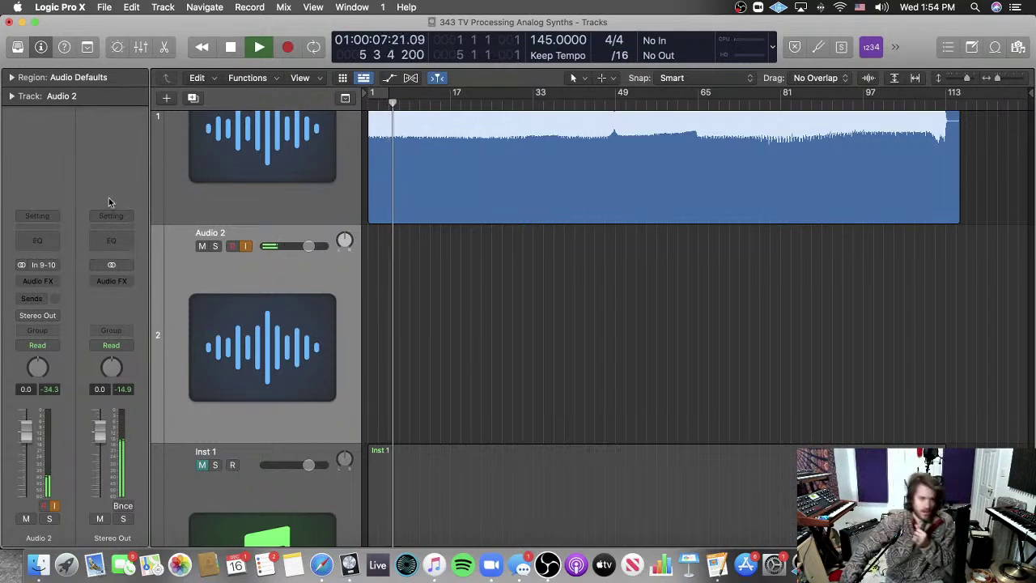
click(202, 246)
click(202, 246)
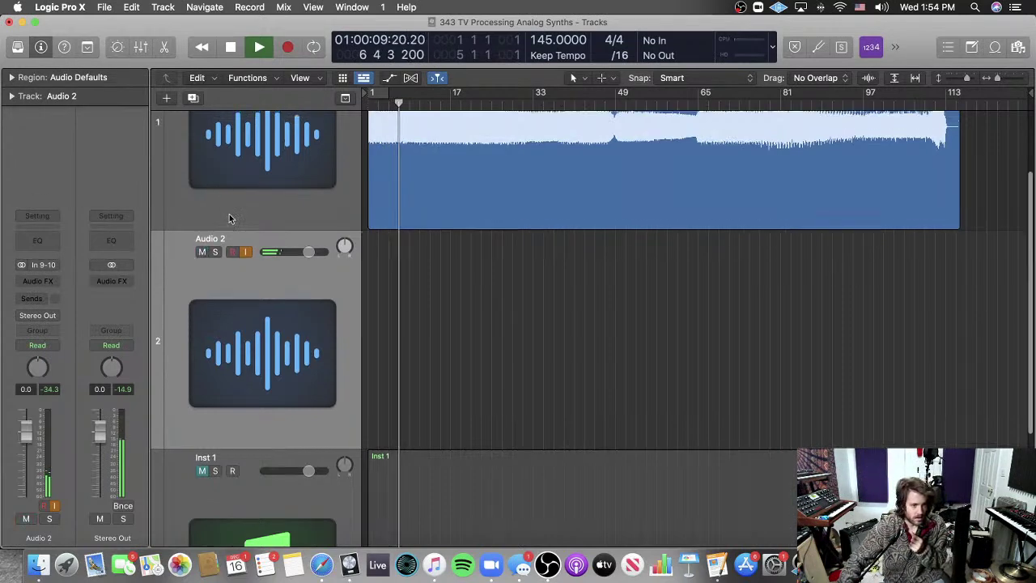
scroll(229, 214, up, 3)
click(215, 321)
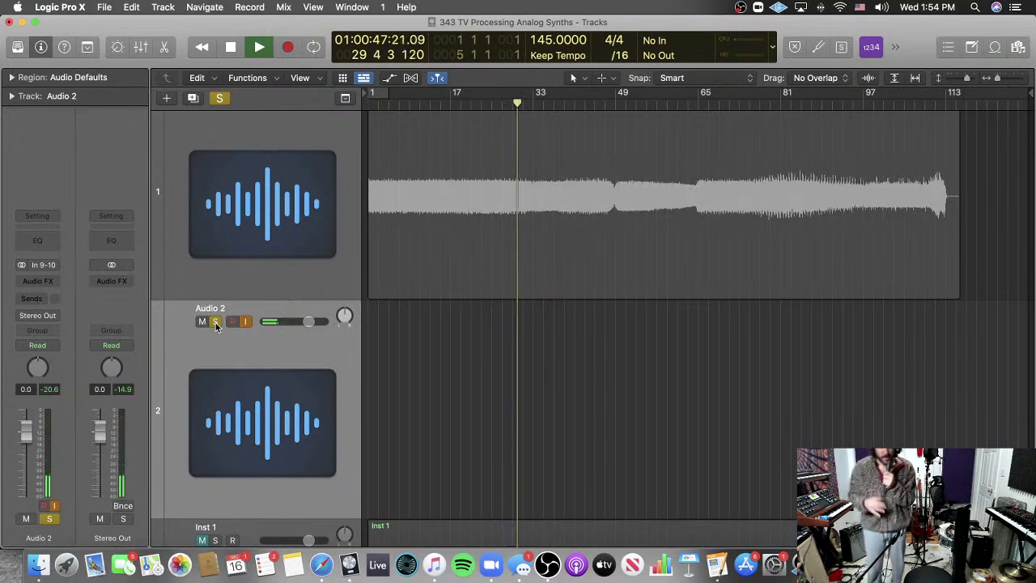
key(space)
key(Return)
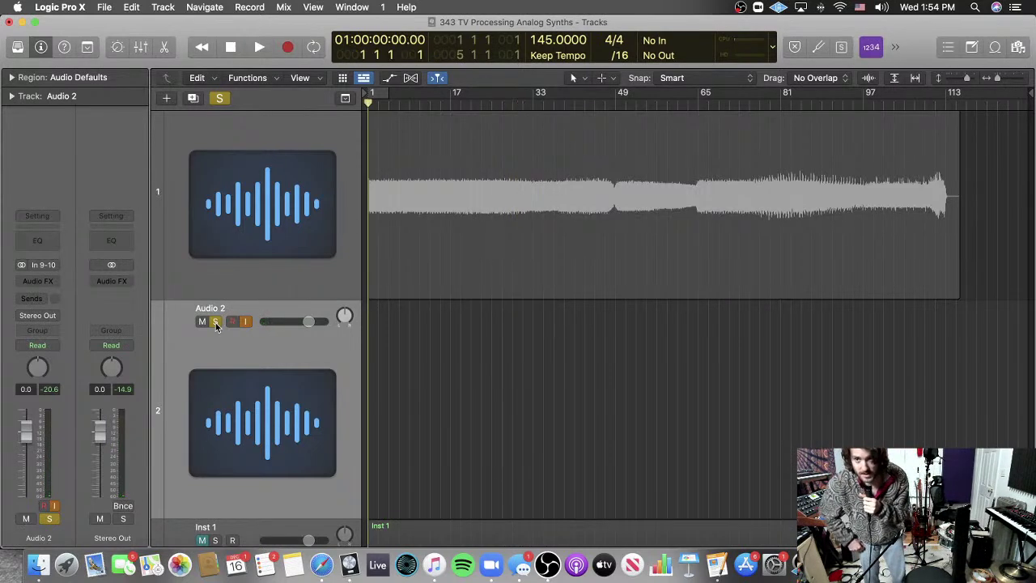
click(216, 321)
Step: Record a stereo take on Audio 2 from the start to about bar 116 with input monitoring off
scroll(215, 326, down, 1)
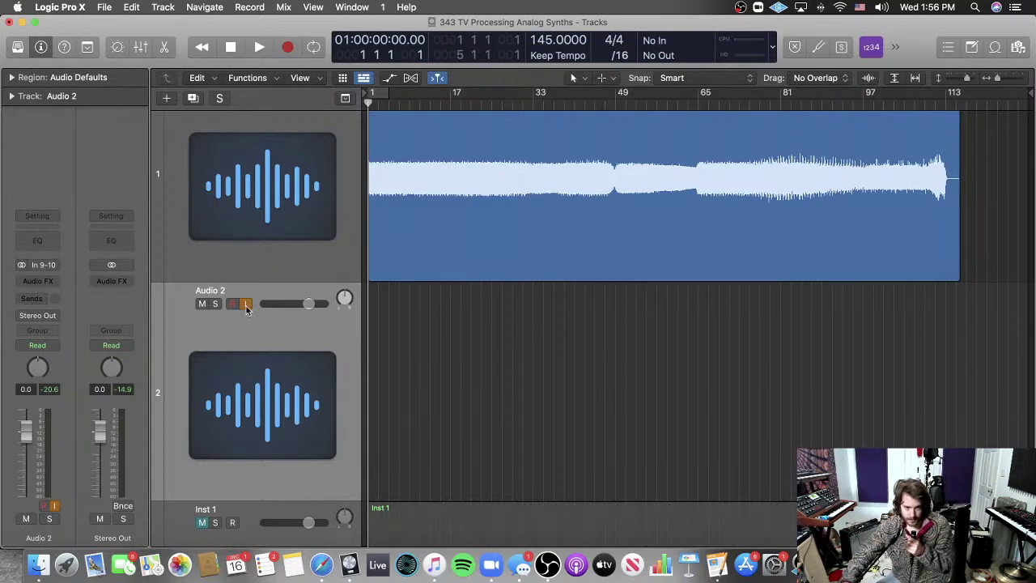
key(r)
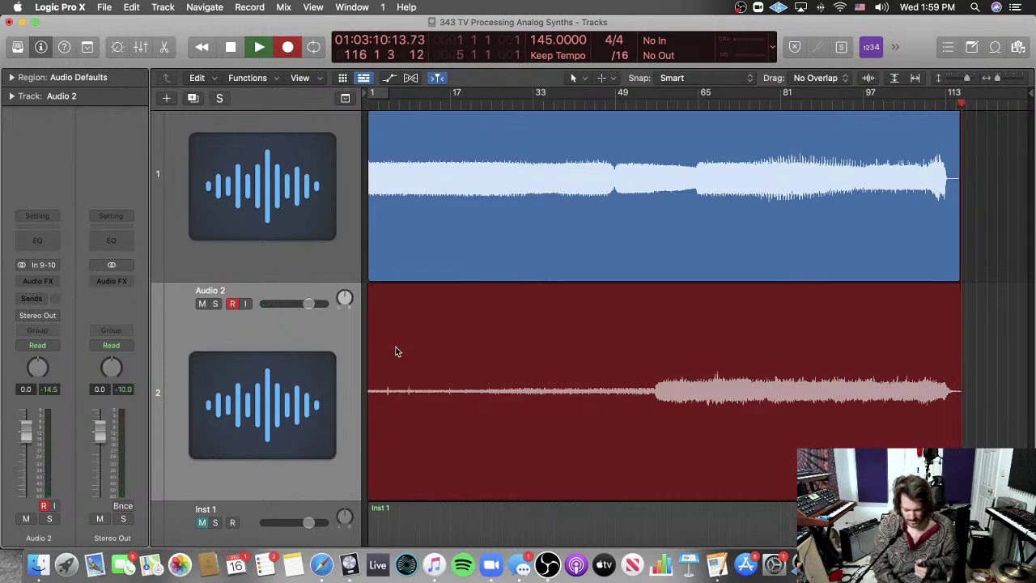
key(space)
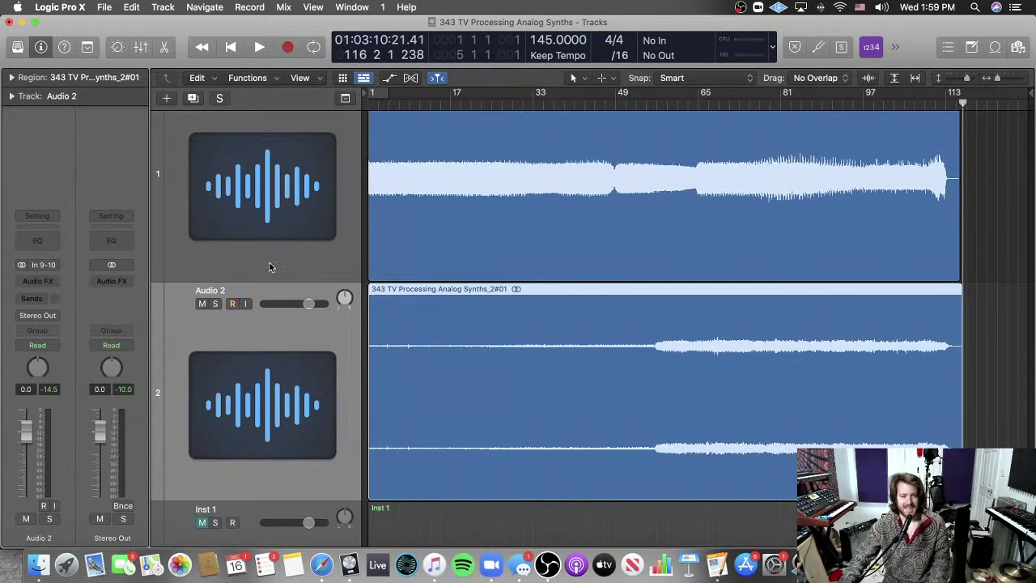
click(985, 338)
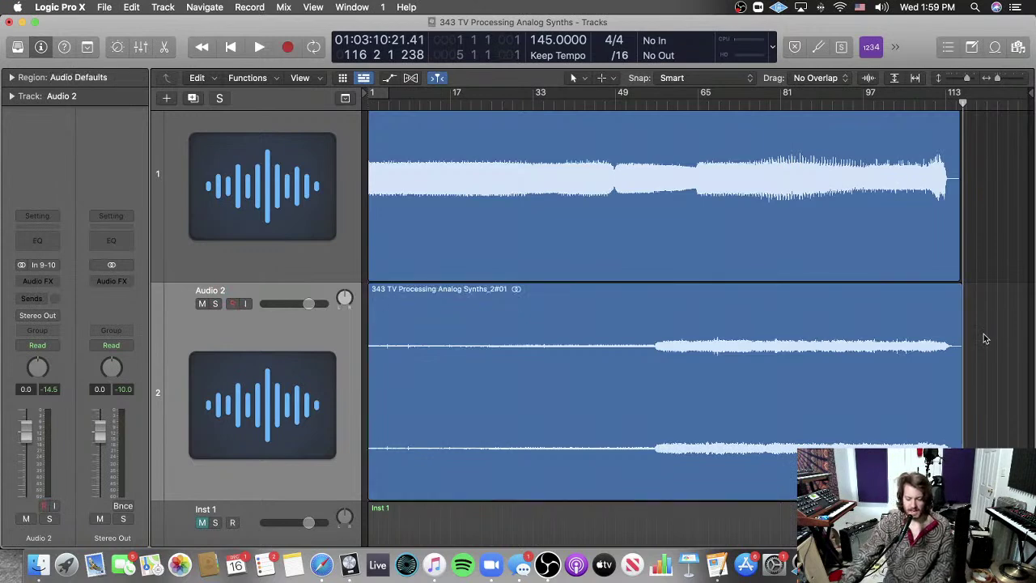
Step: Solo the Audio 2 recording and play it from about bar 55
key(Return)
key(super+Up)
key(super+Up)
key(super+Up)
key(super+Up)
key(super+Up)
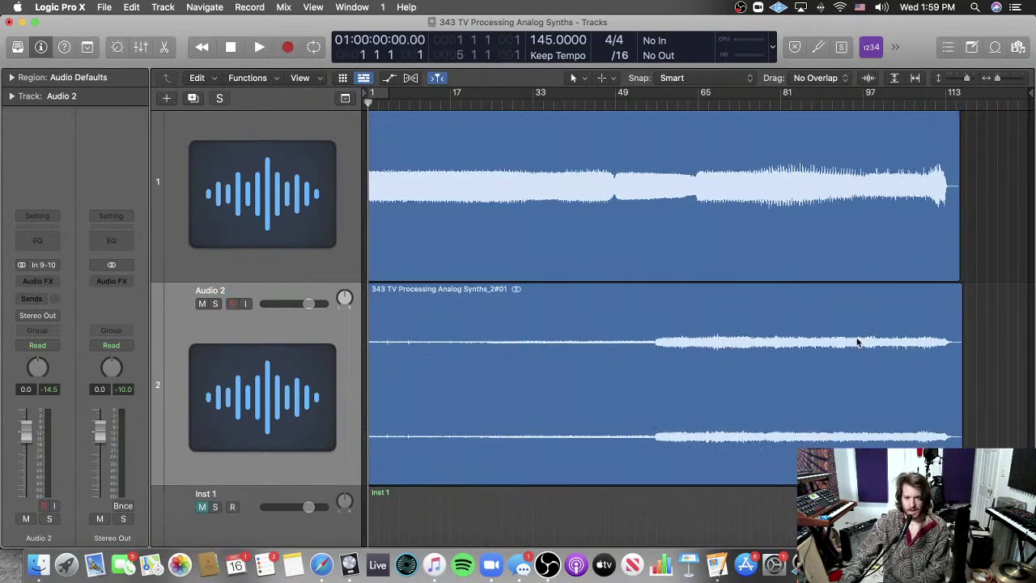
key(super+Up)
key(super+Up)
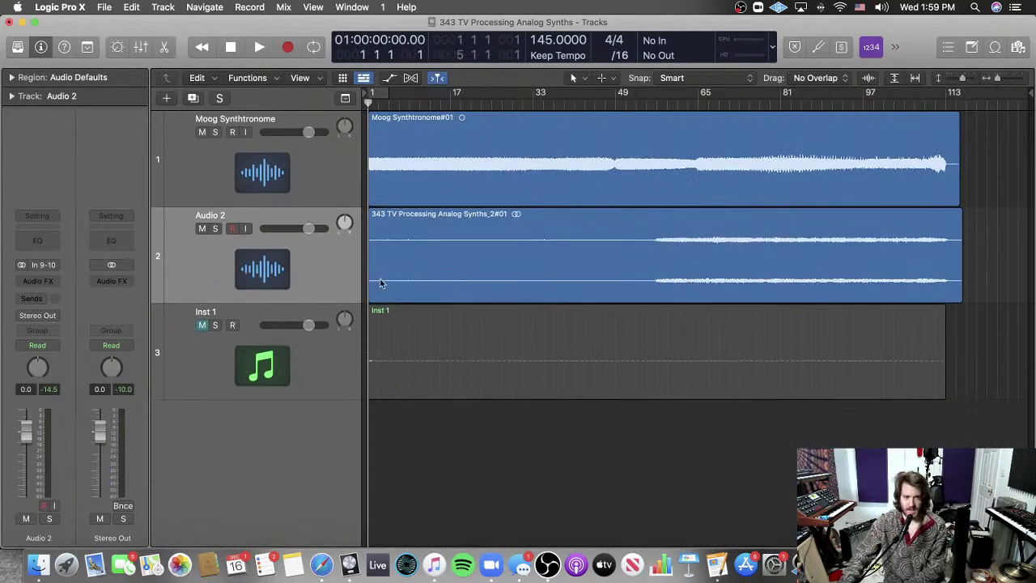
click(215, 229)
double_click(582, 109)
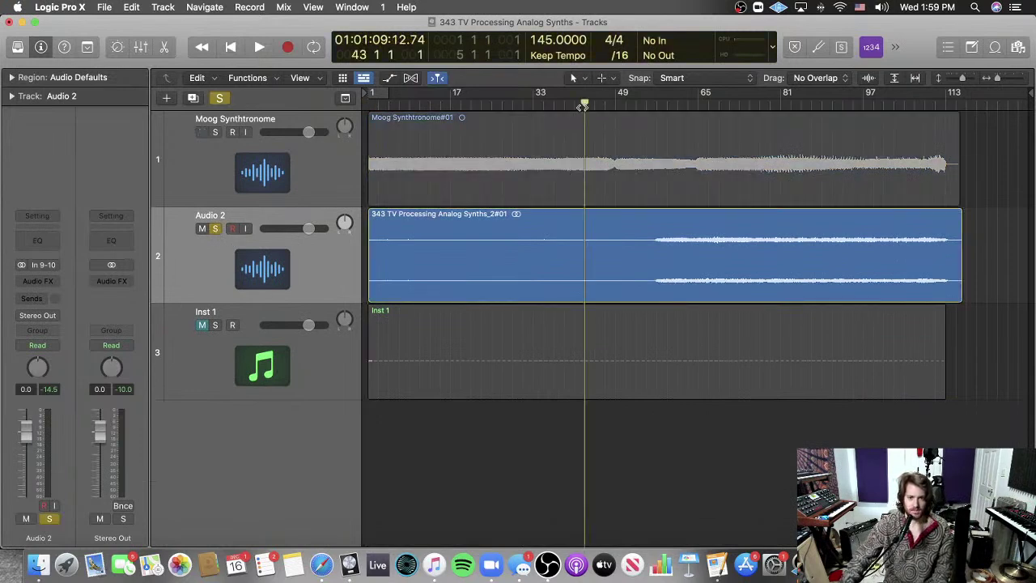
click(650, 101)
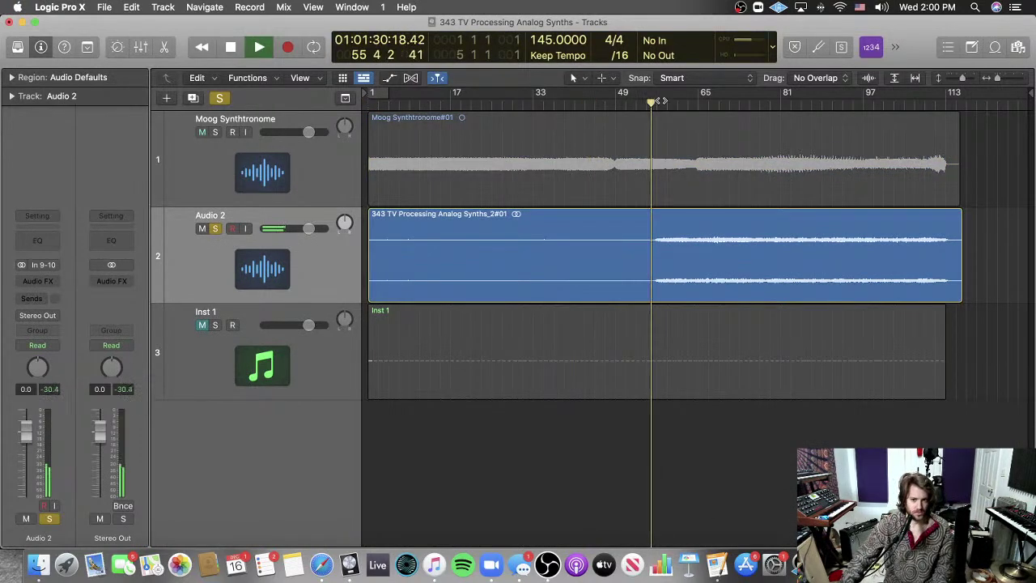
Step: Enlarge the track heights to inspect the waveforms during playback and turn off the solo on Audio 2
key(super+Down)
key(super+Down)
key(super+Down)
key(super+Down)
key(super+Down)
key(super+Down)
key(super+Down)
key(super+Down)
key(super+Down)
key(super+Down)
key(super+Down)
key(super+Down)
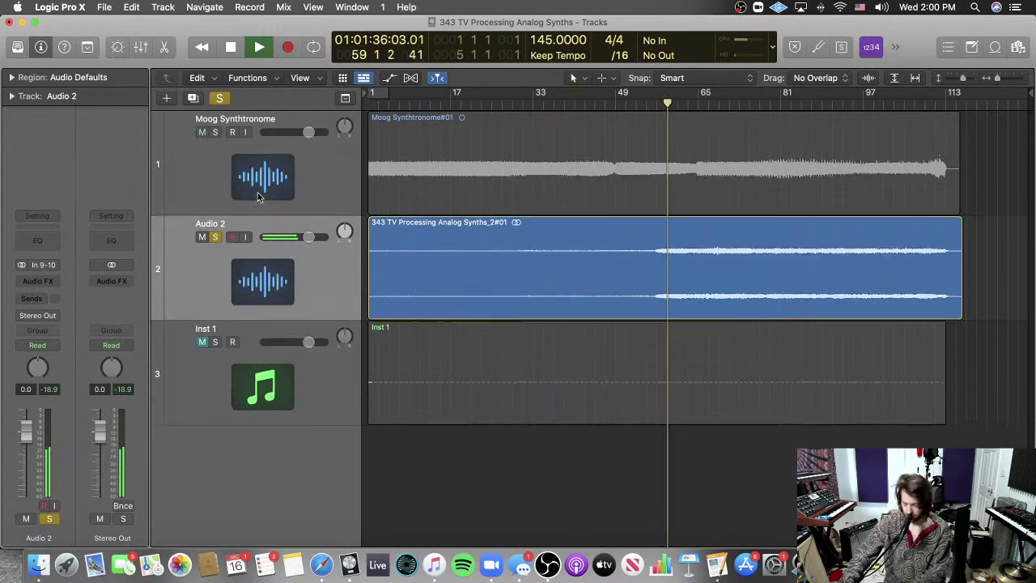
key(super+Down)
key(super+Down)
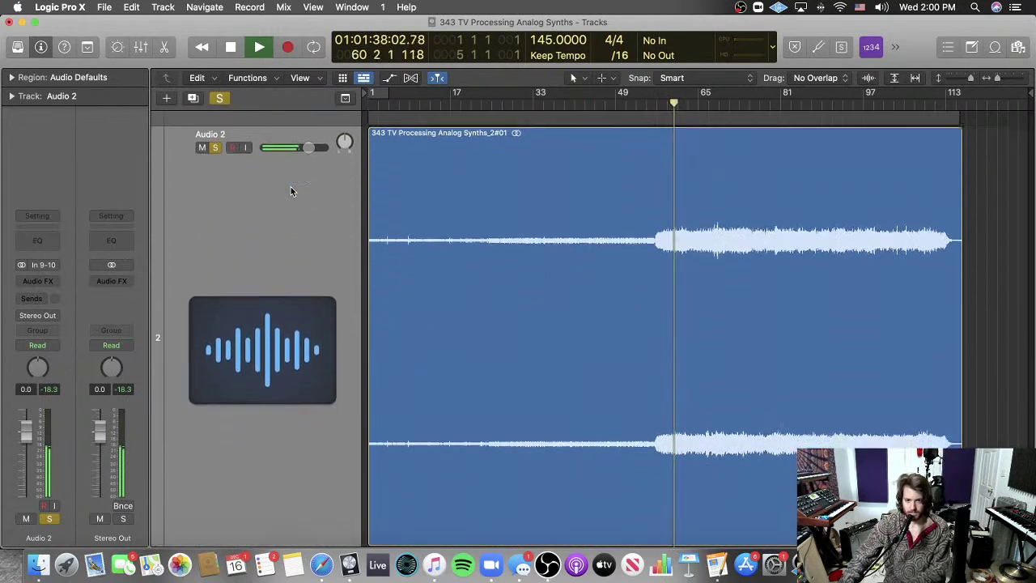
scroll(284, 188, up, 10)
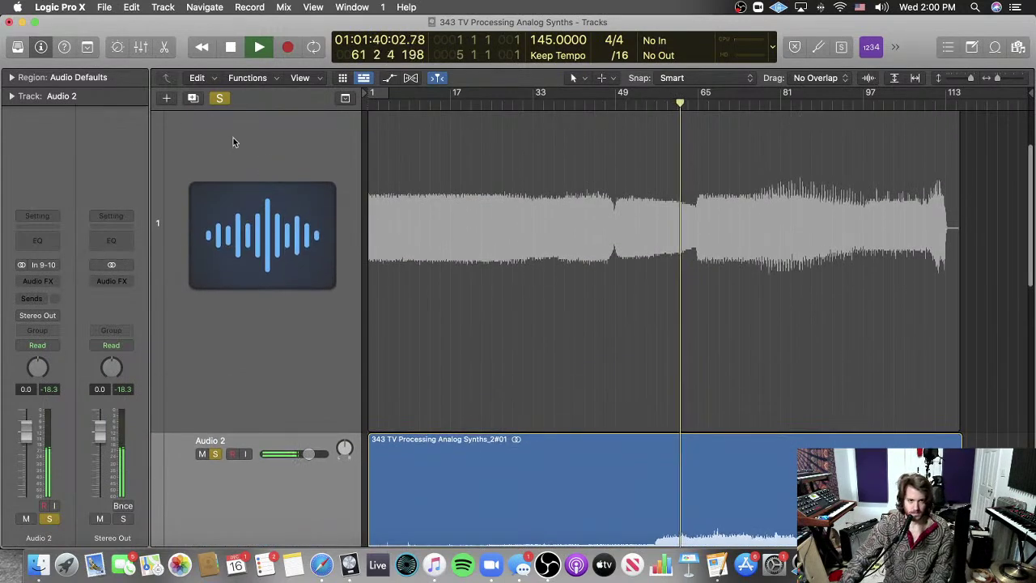
scroll(241, 411, up, 4)
scroll(212, 123, down, 1)
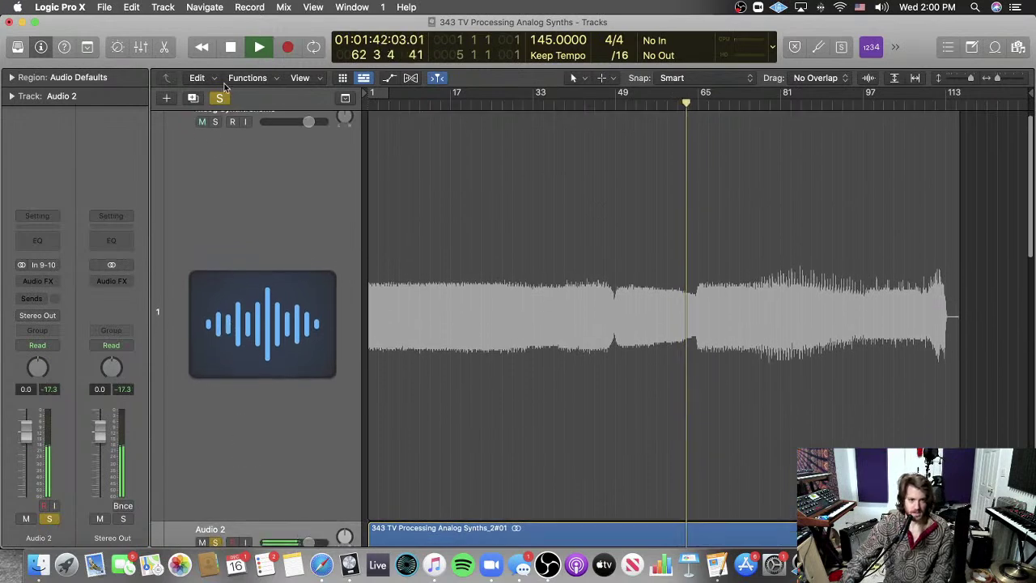
click(220, 98)
Step: Lower the Audio 2 track's volume to -5.0 dB during playback and reduce the track heights until all three tracks fit
scroll(507, 246, down, 5)
scroll(506, 246, down, 4)
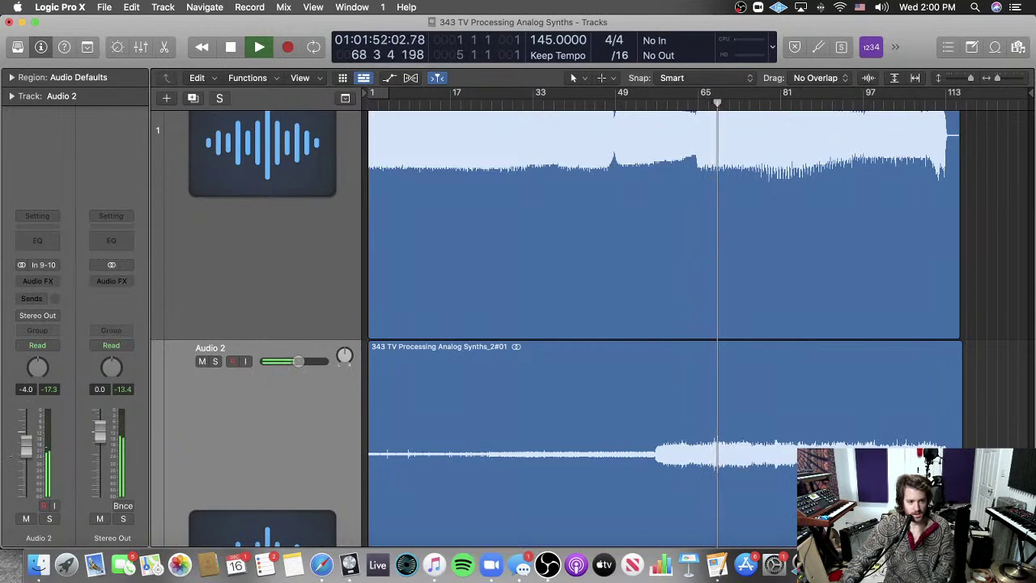
scroll(989, 350, down, 5)
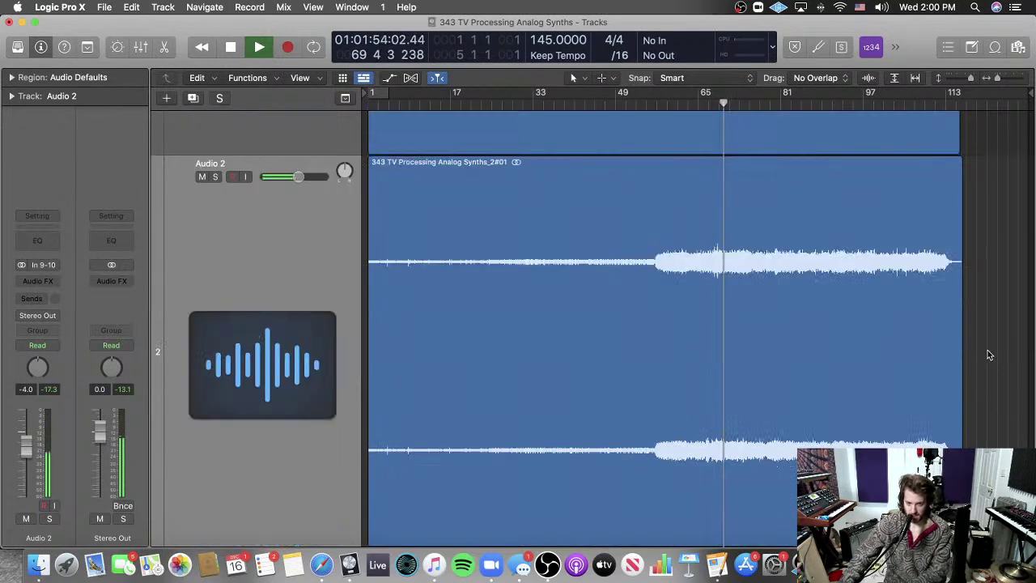
key(super+Up)
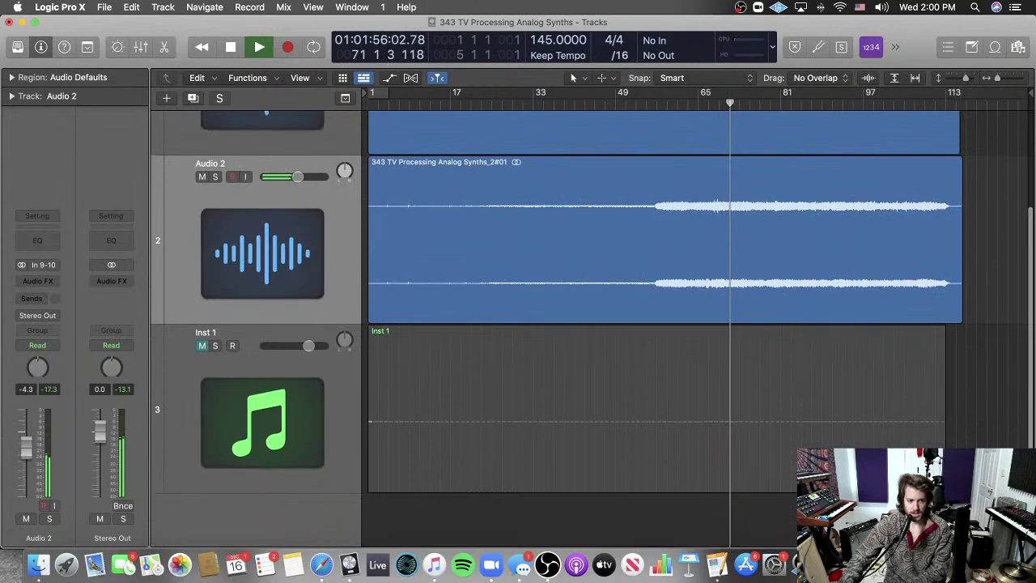
drag(27, 445, 27, 449)
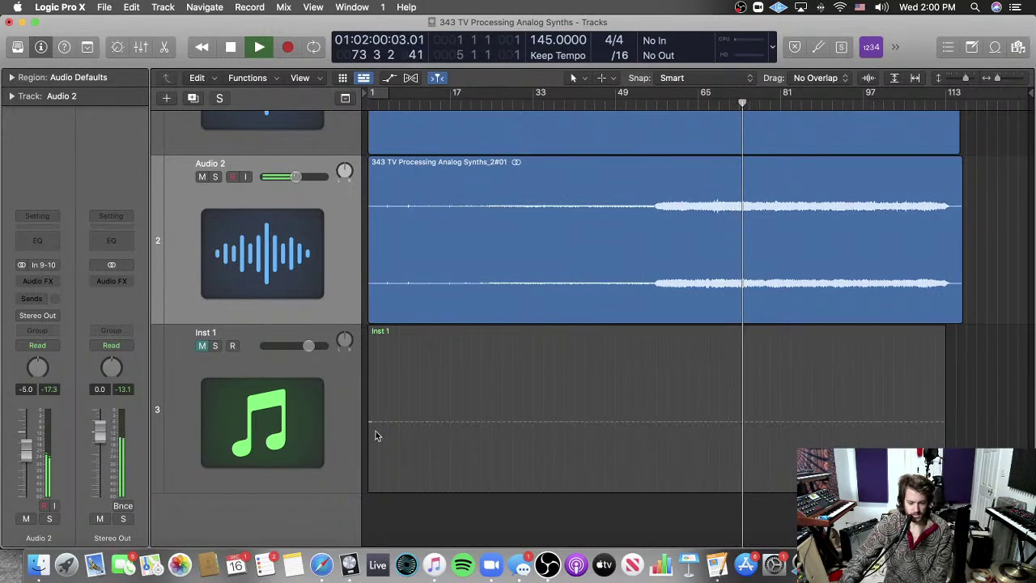
key(super+Up)
key(super+Up)
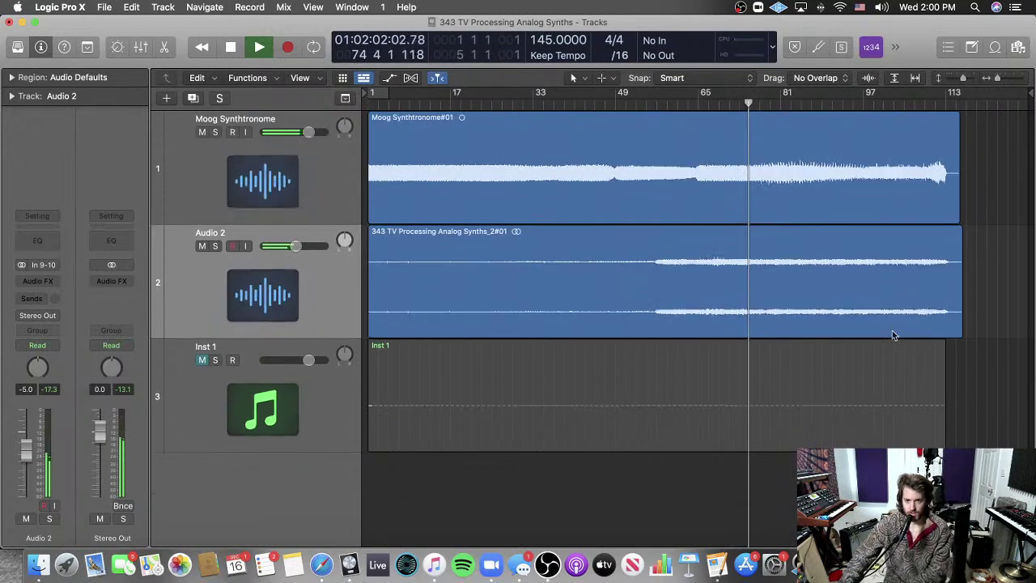
Step: Replay the project from the start, briefly solo Audio 2, and check the levels in the UAD Console before switching back to Logic Pro X
key(Return)
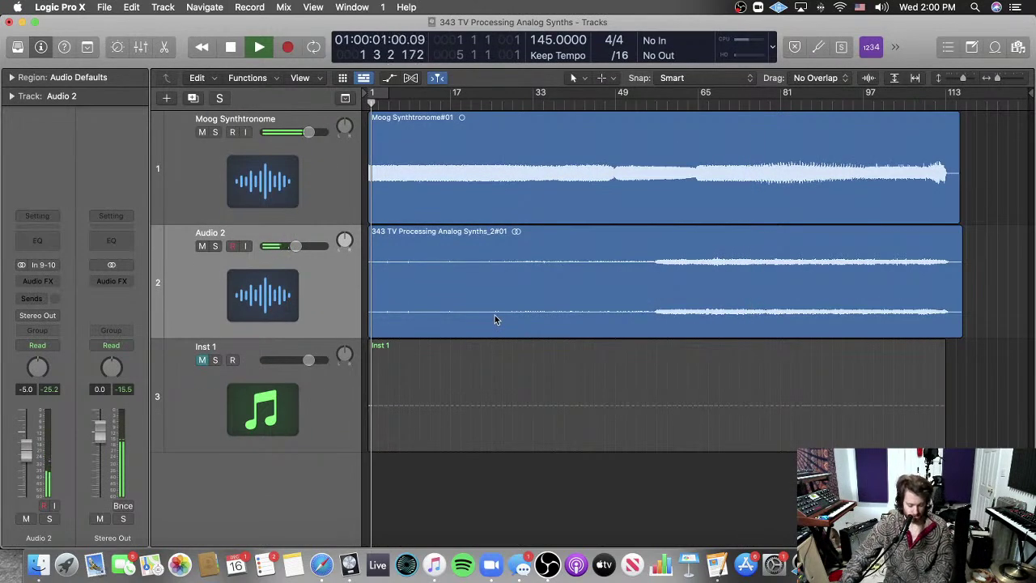
key(space)
click(215, 246)
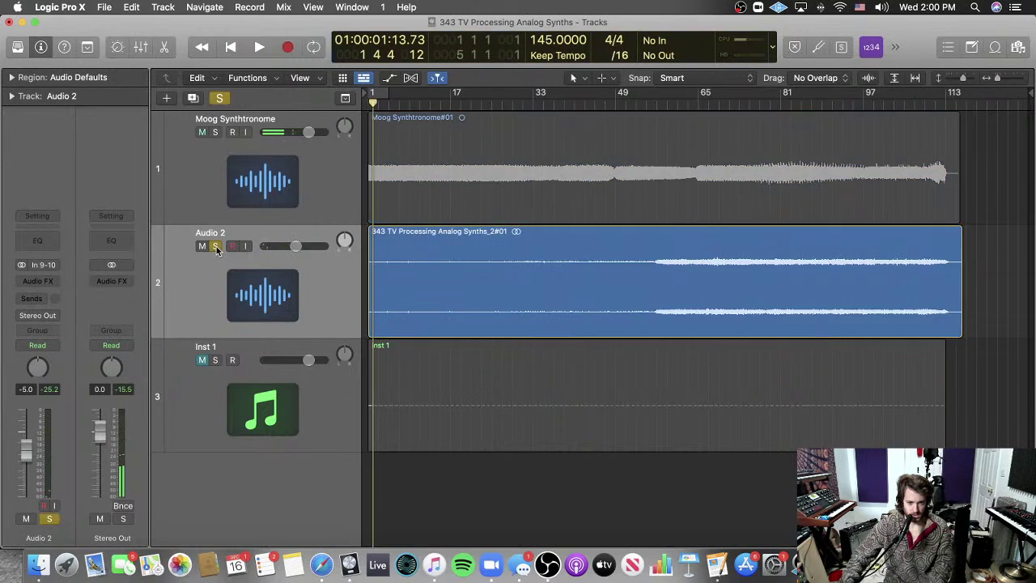
key(space)
click(802, 564)
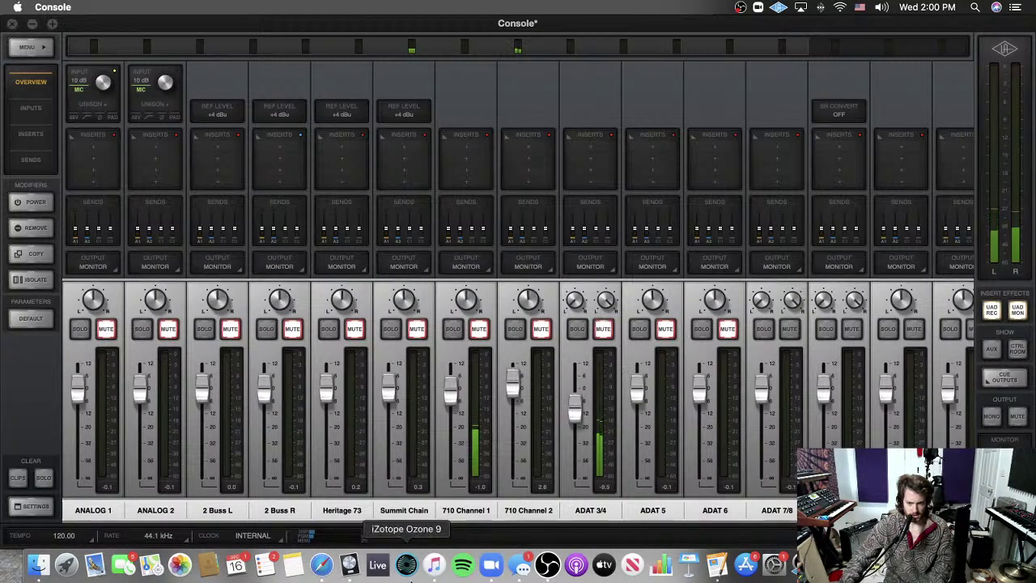
key(super+Tab)
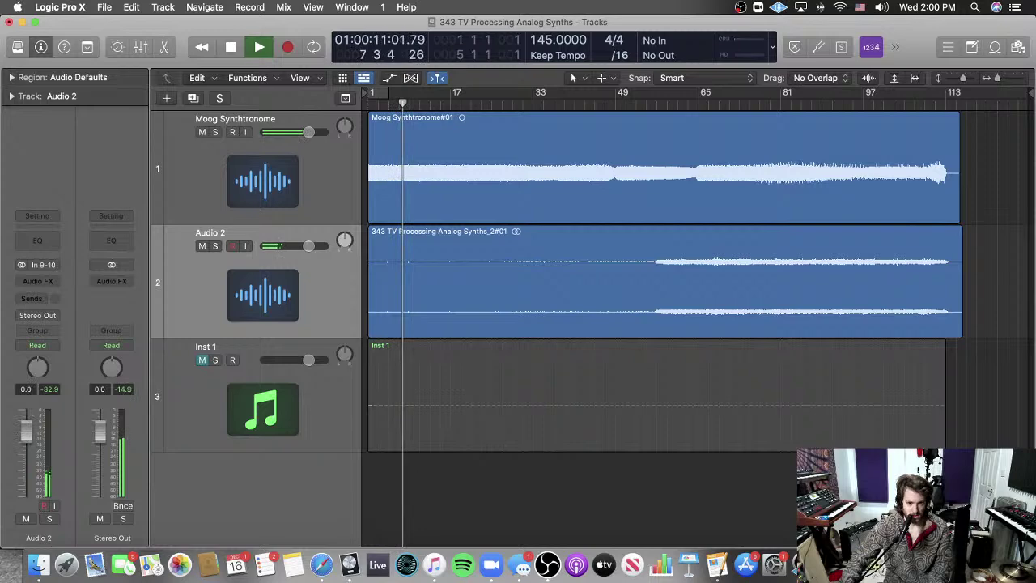
Step: Play from about bar 59, raise the Audio 2 volume to 0.5 dB, and solo the track before stopping playback
click(673, 102)
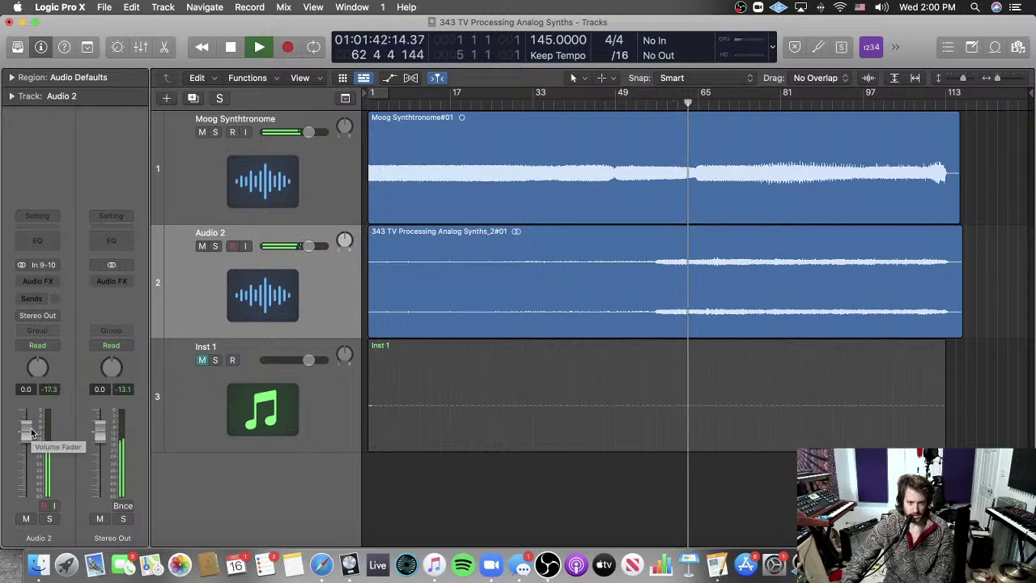
drag(32, 433, 32, 430)
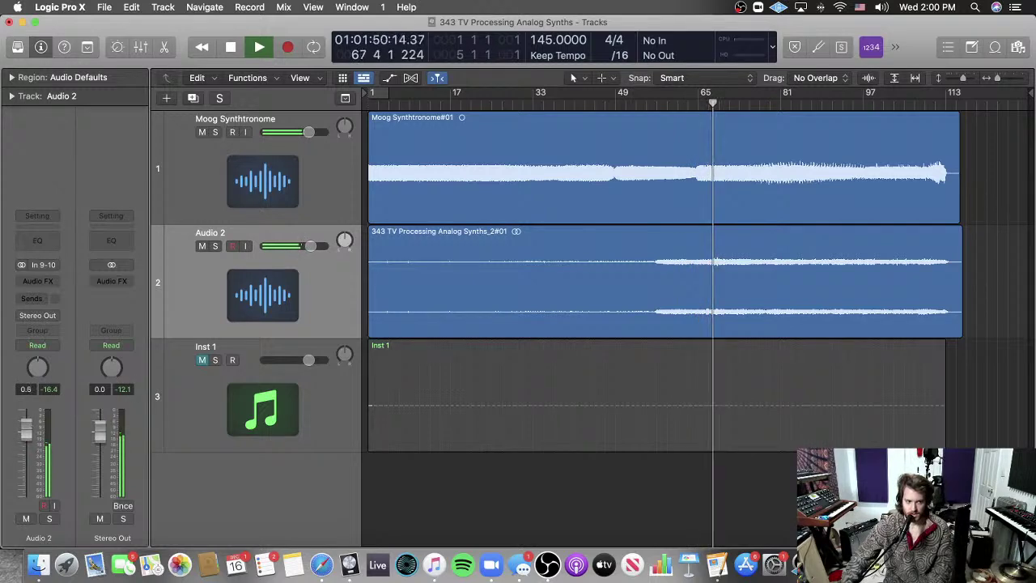
click(214, 246)
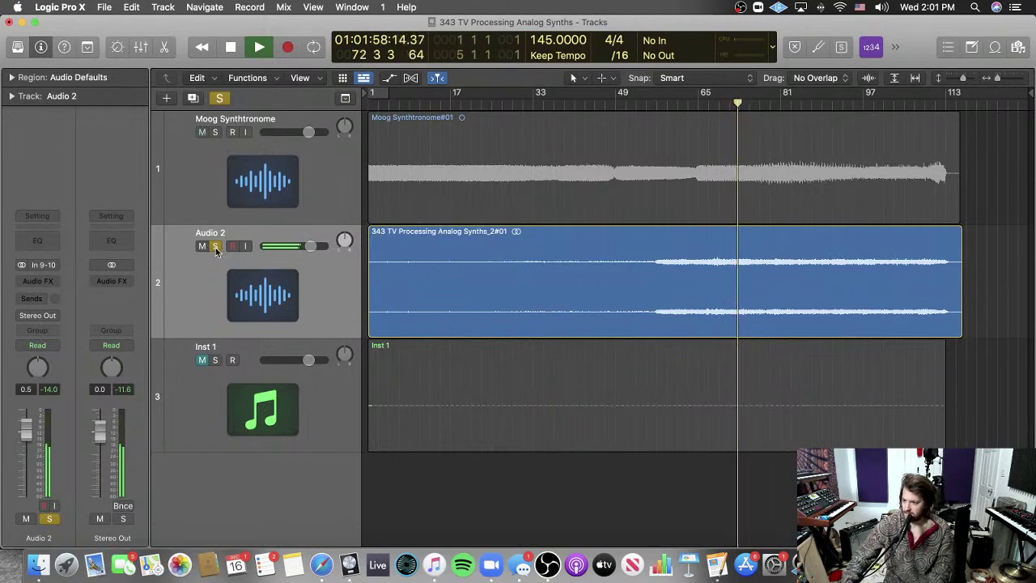
key(space)
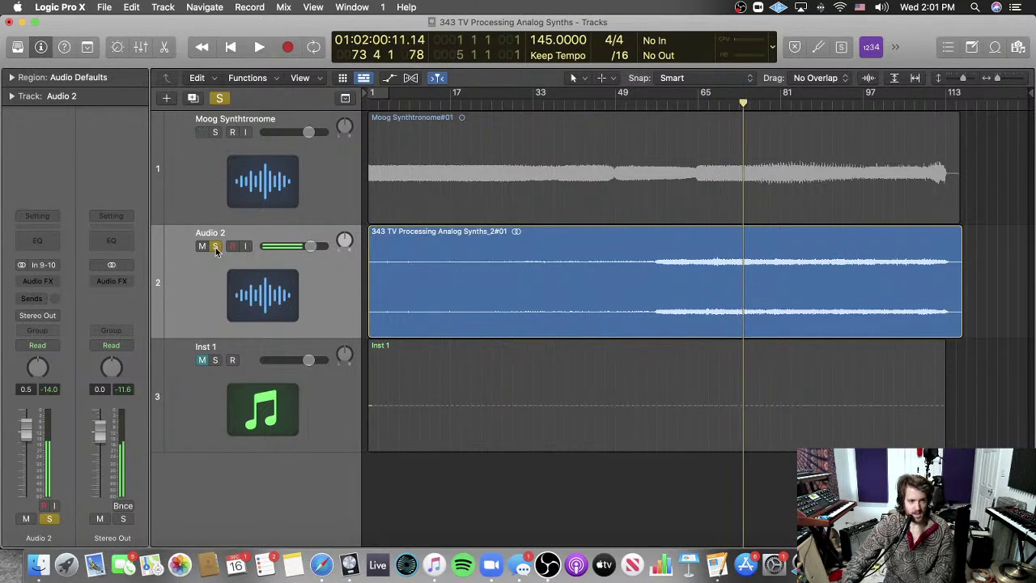
Step: Add a Channel EQ to Audio 2 and view its spectrum from about bar 67, soloing Moog Synthtronome alongside it
click(30, 235)
key(Return)
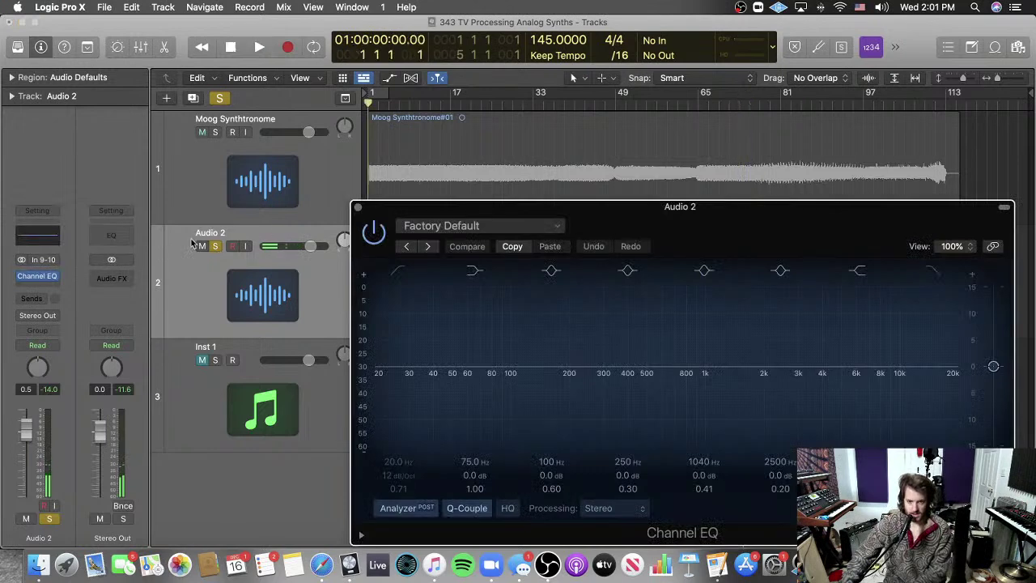
double_click(710, 105)
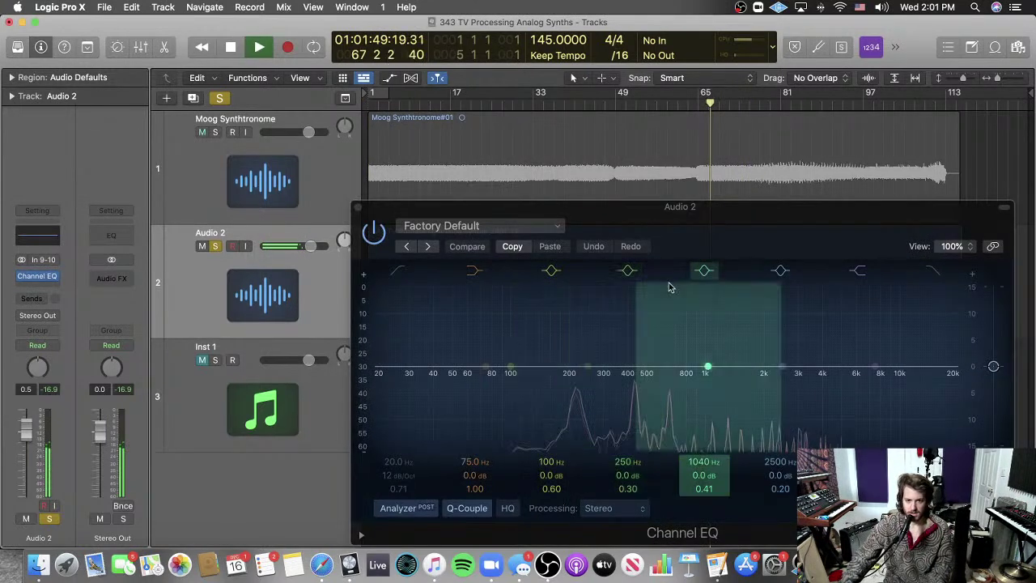
drag(354, 372, 356, 294)
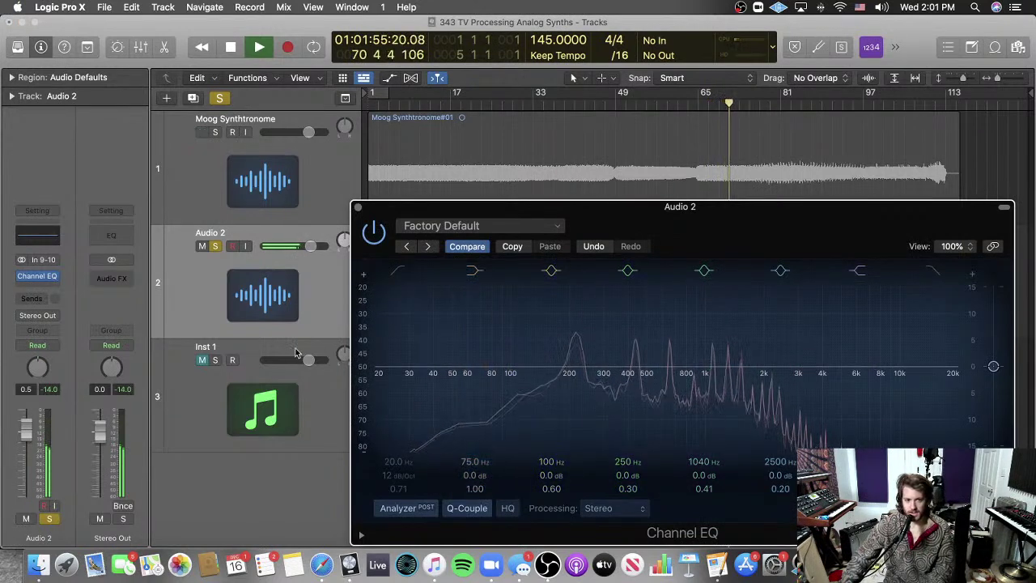
click(216, 158)
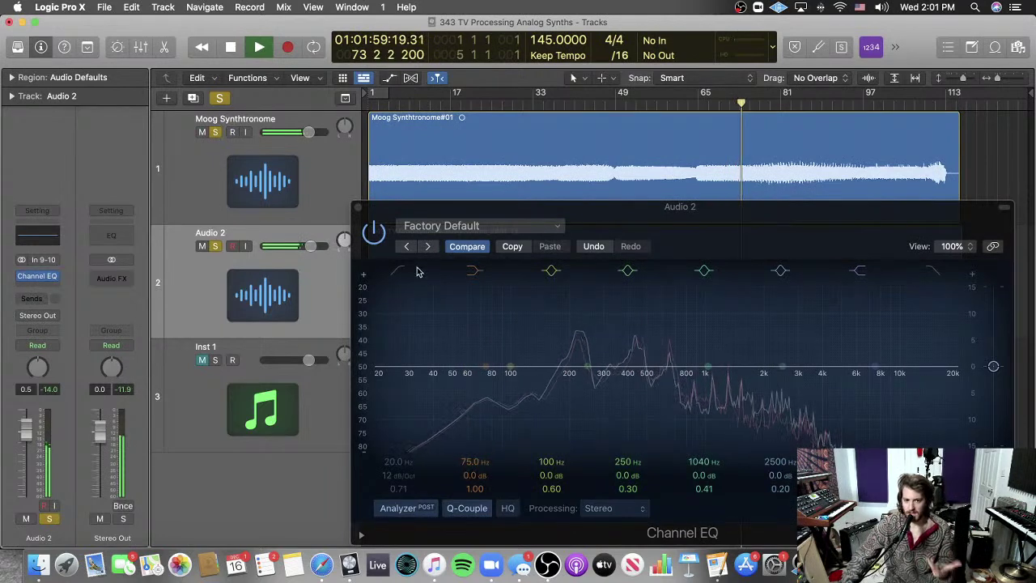
Step: Enable the low-cut band in Audio 2's Channel EQ and set it to 110 Hz with an 18 dB/Oct slope
click(398, 288)
mouse_move(398, 468)
mouse_down()
mouse_move(383, 488)
mouse_move(391, 478)
mouse_up()
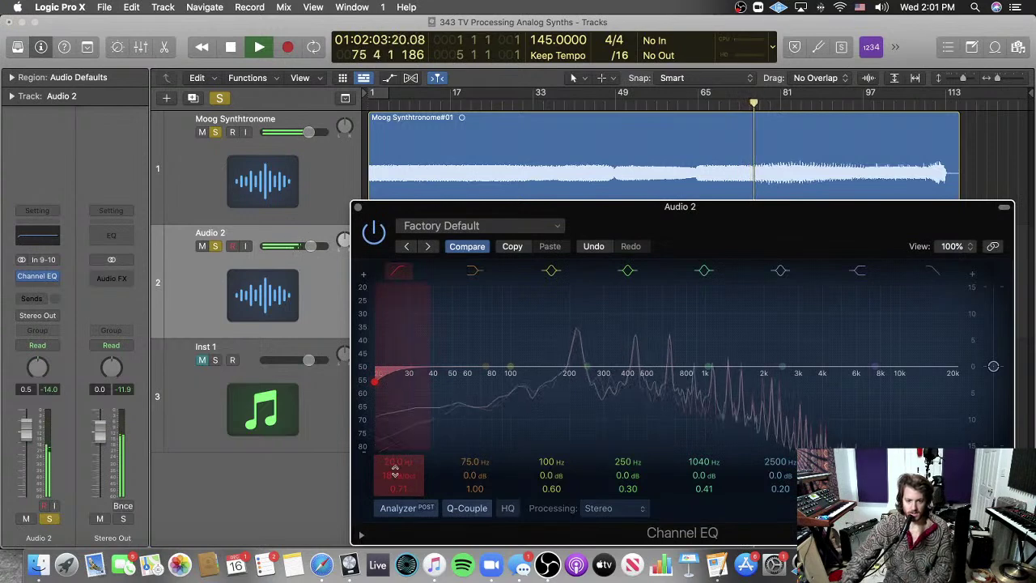
drag(381, 388, 440, 387)
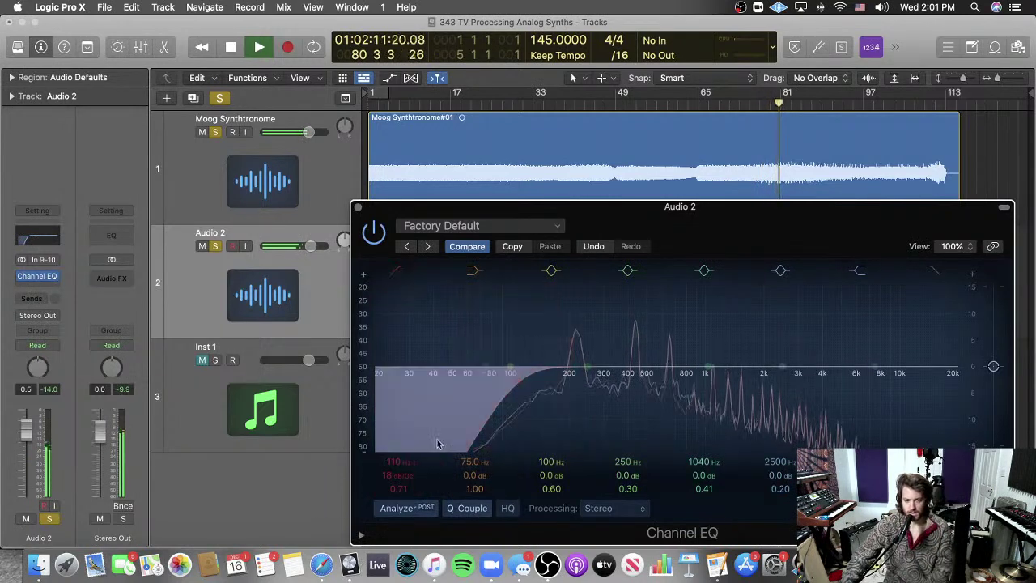
Step: Toggle the low-cut band off and on during playback to compare the sound, leave it off, and stop playback
click(405, 275)
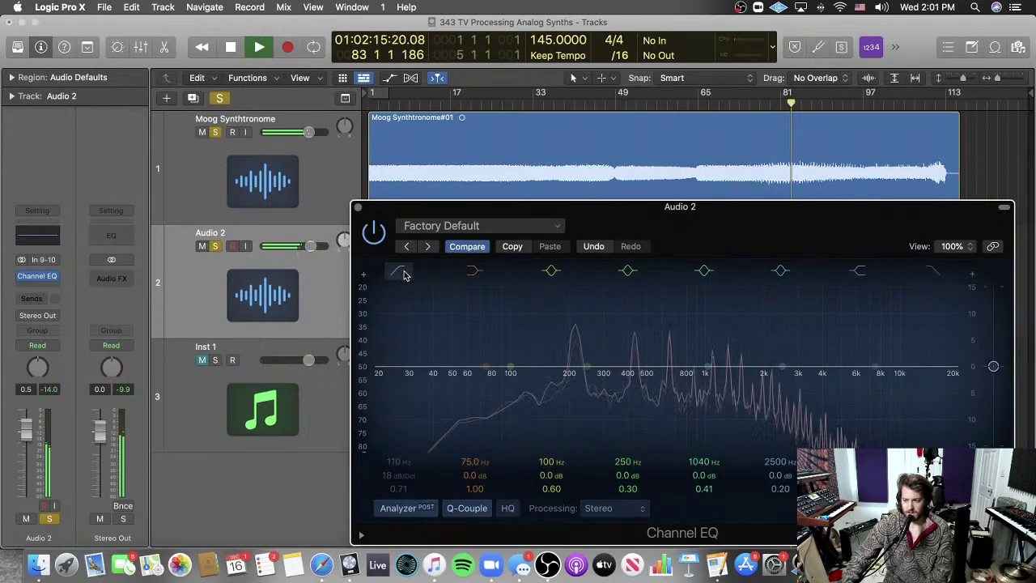
click(406, 275)
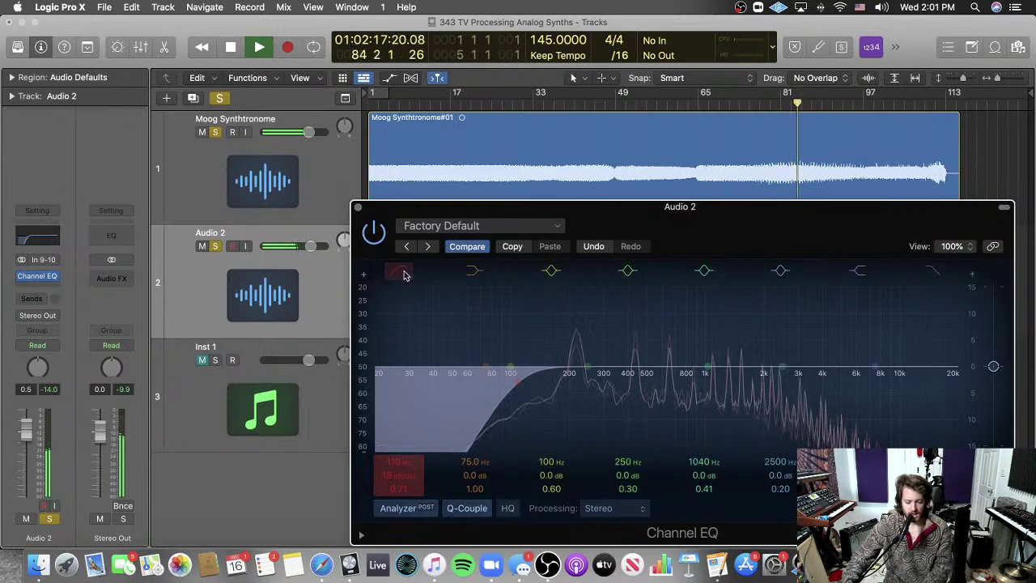
click(406, 275)
key(space)
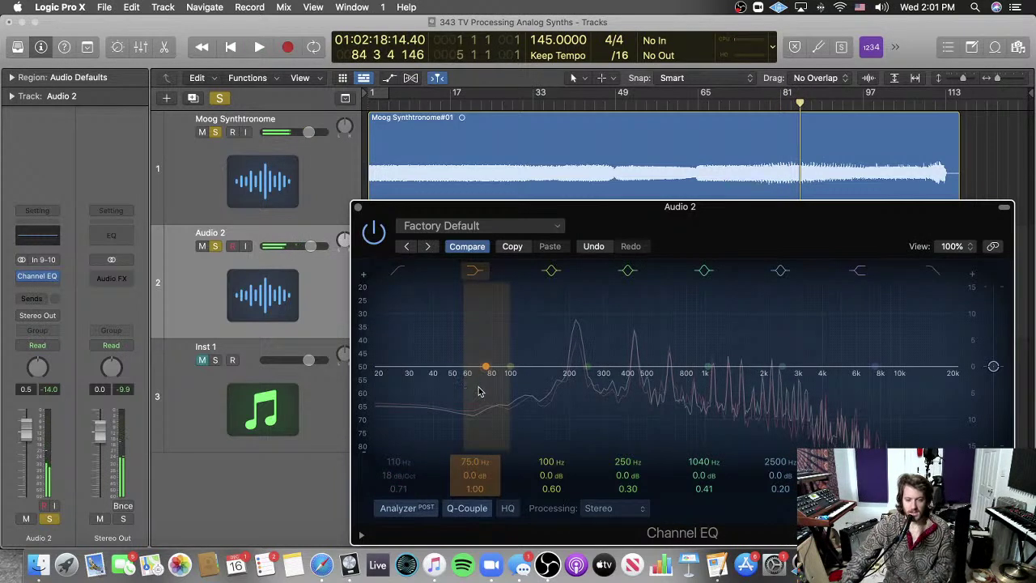
Step: Close the Channel EQ window and remove the plug-in from Audio 2
click(359, 209)
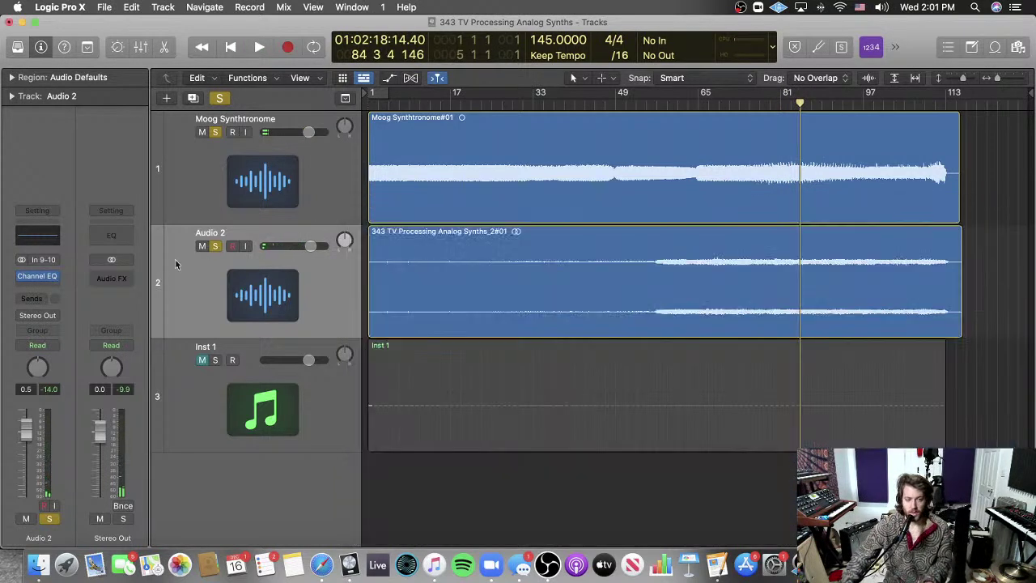
click(53, 276)
click(73, 296)
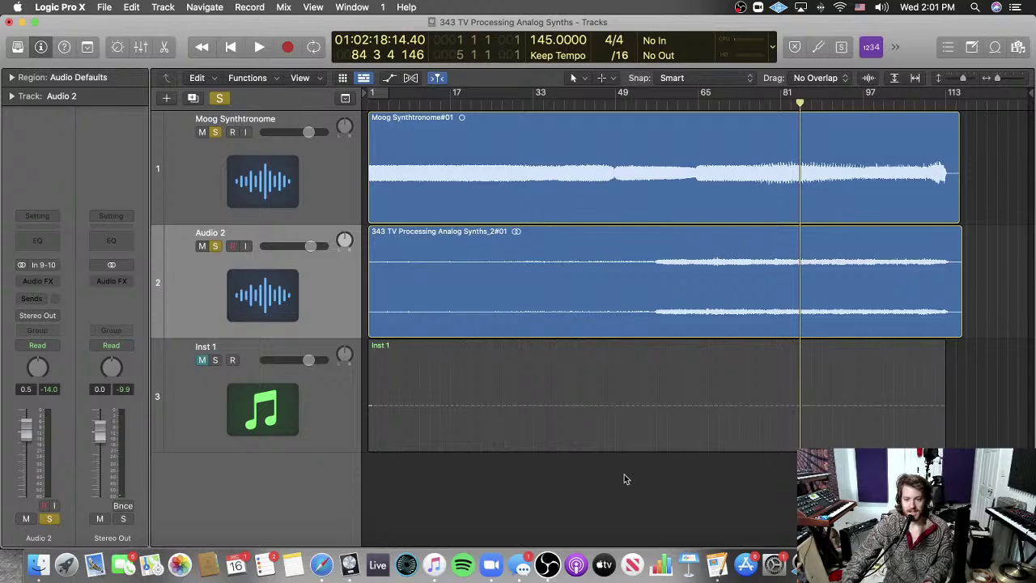
Step: Return the playhead to the project start and clear all solos, with the track heights enlarged
key(Return)
key(super+Down)
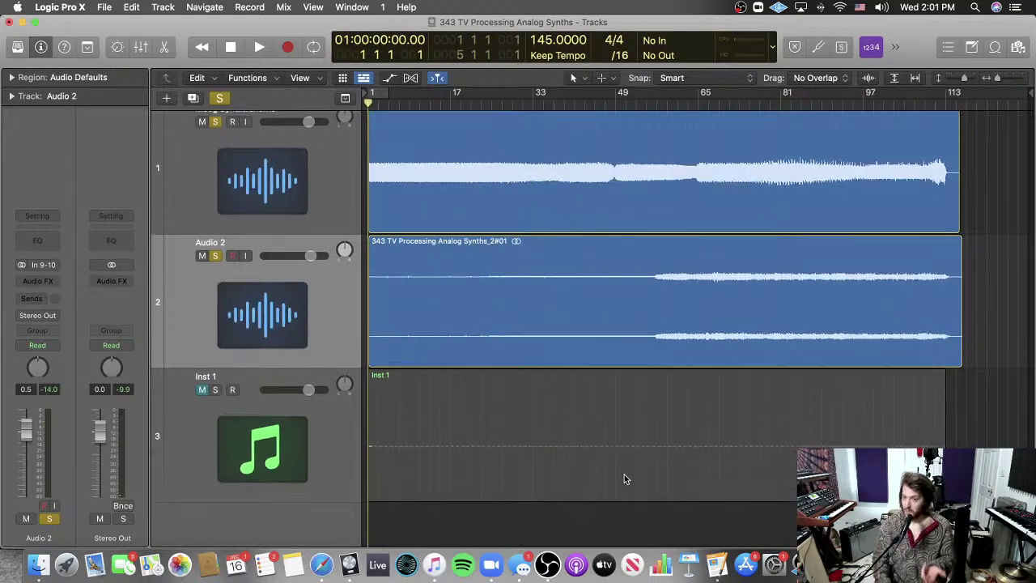
scroll(623, 478, up, 2)
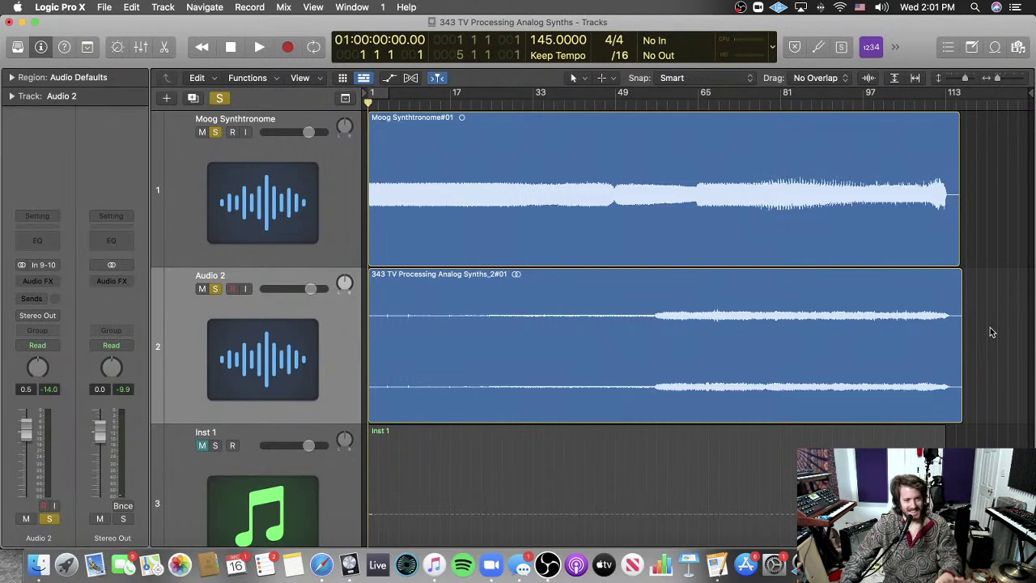
click(219, 98)
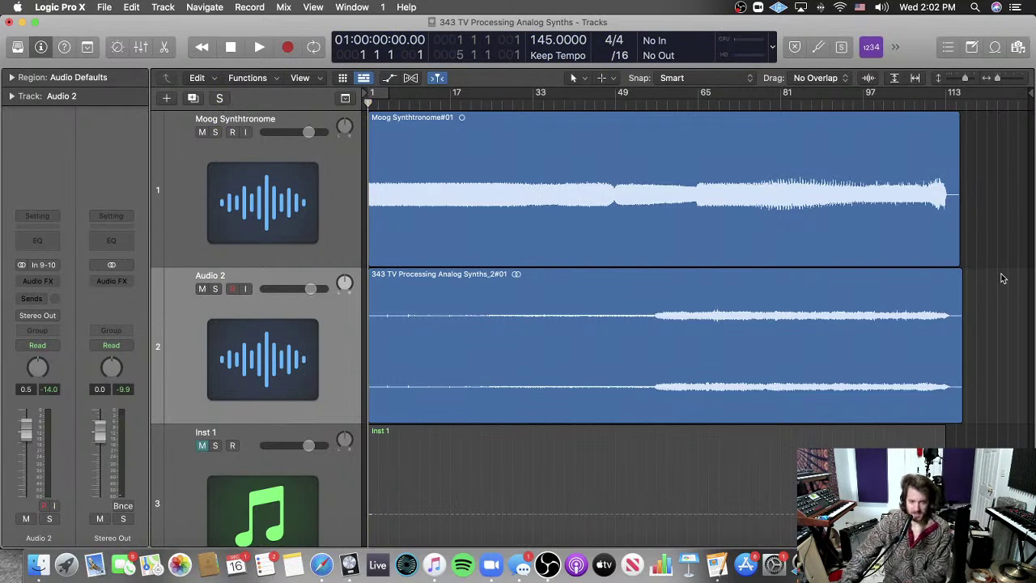
key(super+Down)
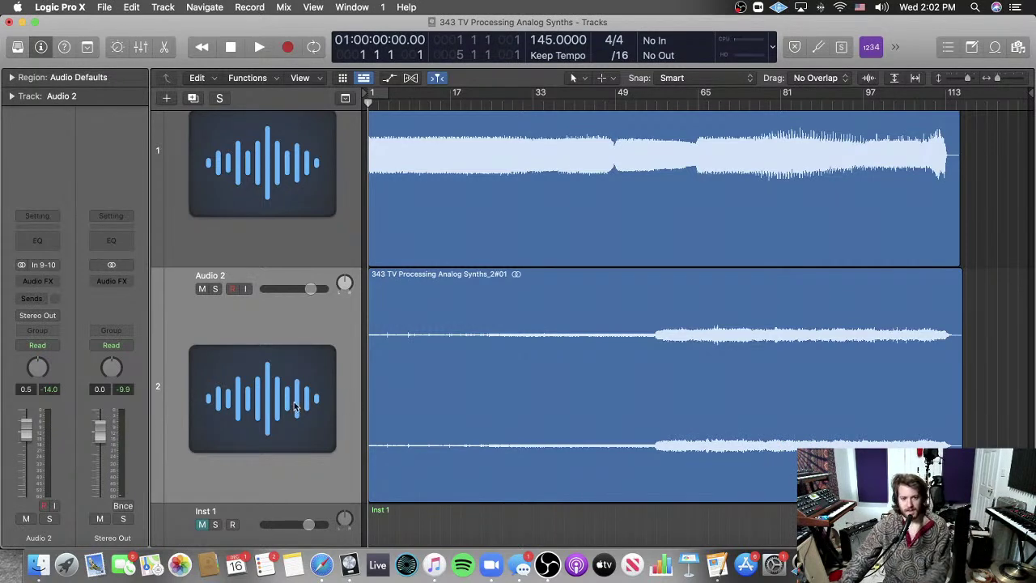
Step: Create one new audio track with Input 9 + 10 as its input and Output 1 + 2 as its output
click(168, 98)
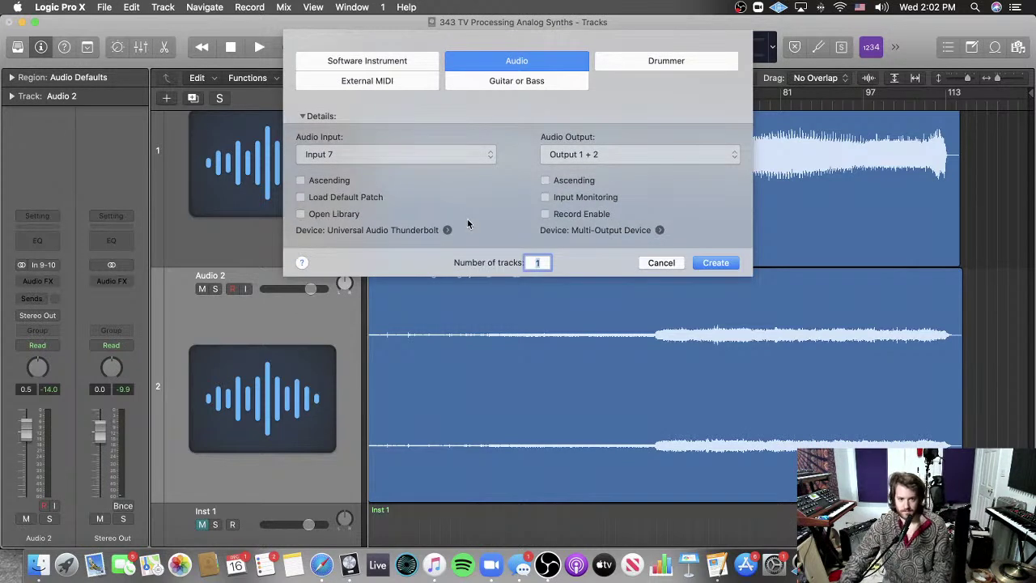
click(472, 155)
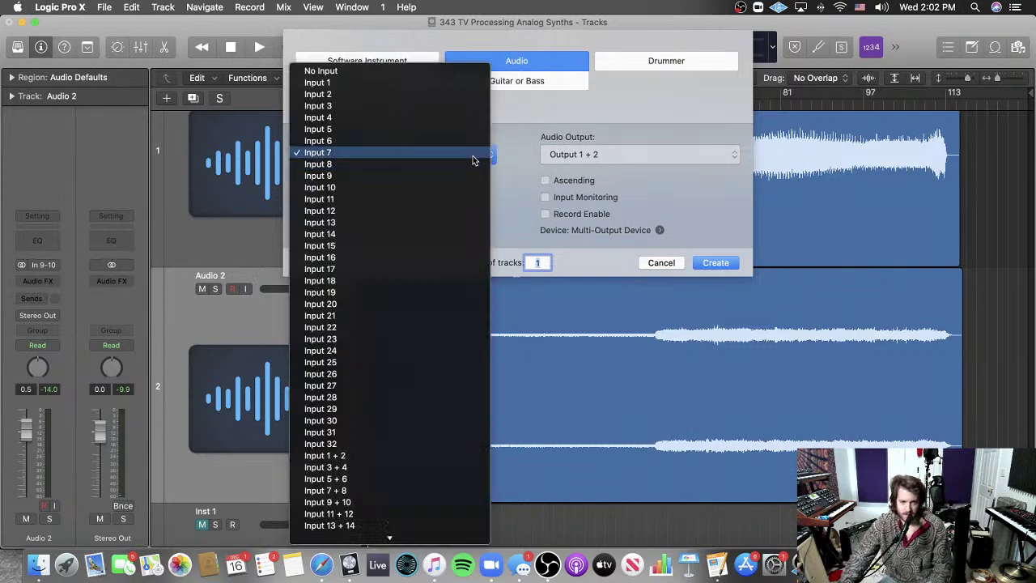
click(472, 155)
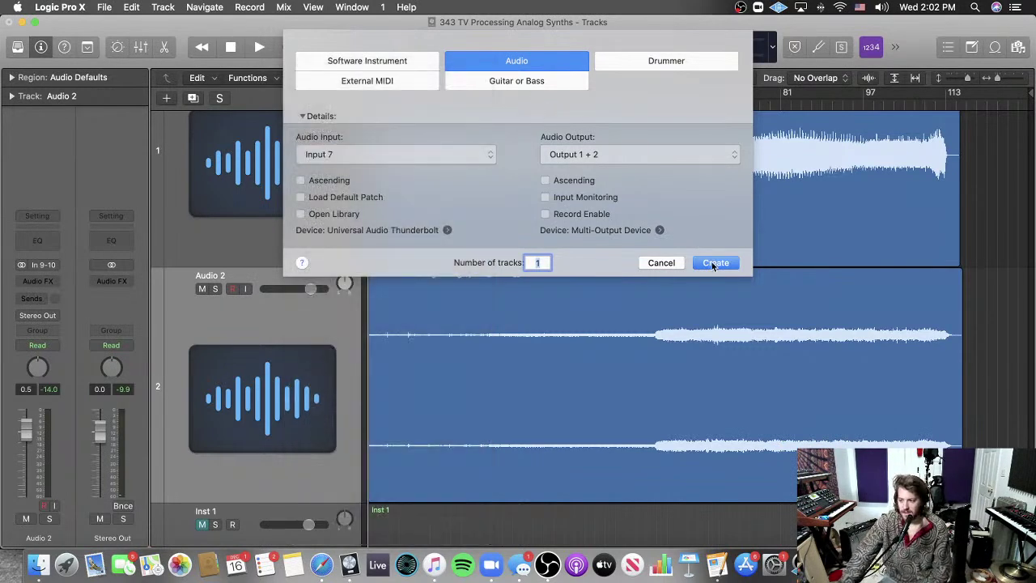
click(396, 154)
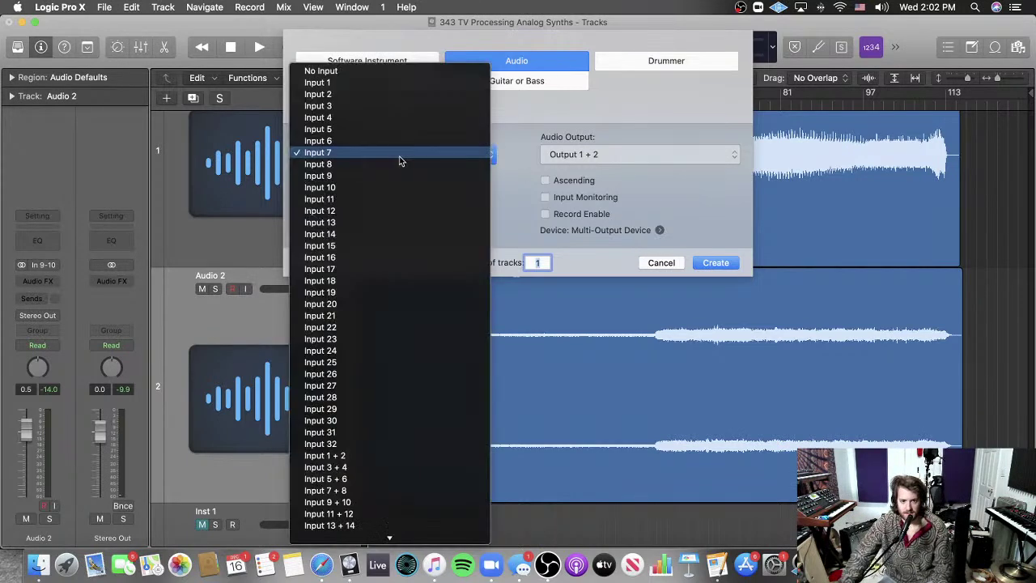
click(379, 502)
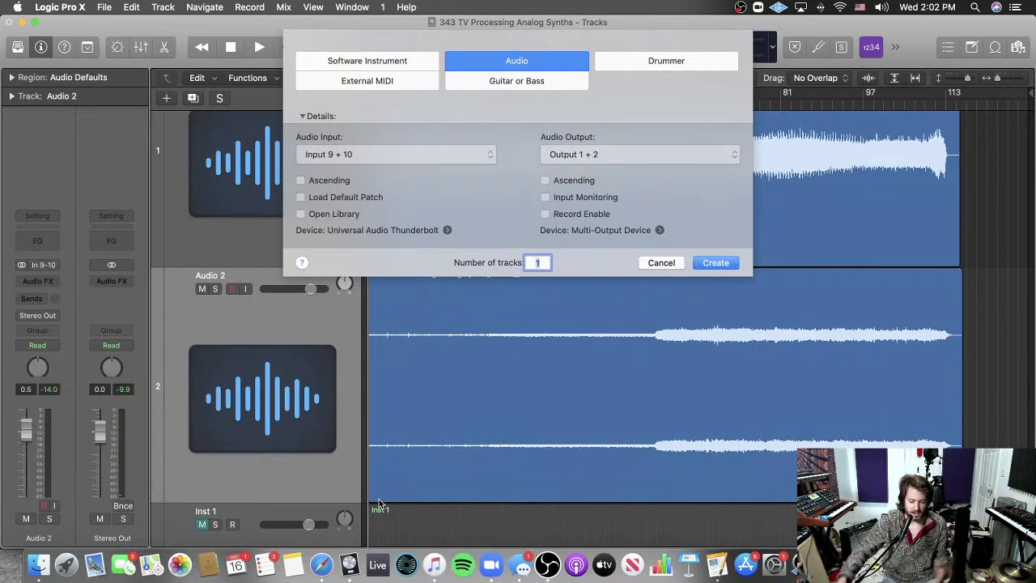
click(717, 263)
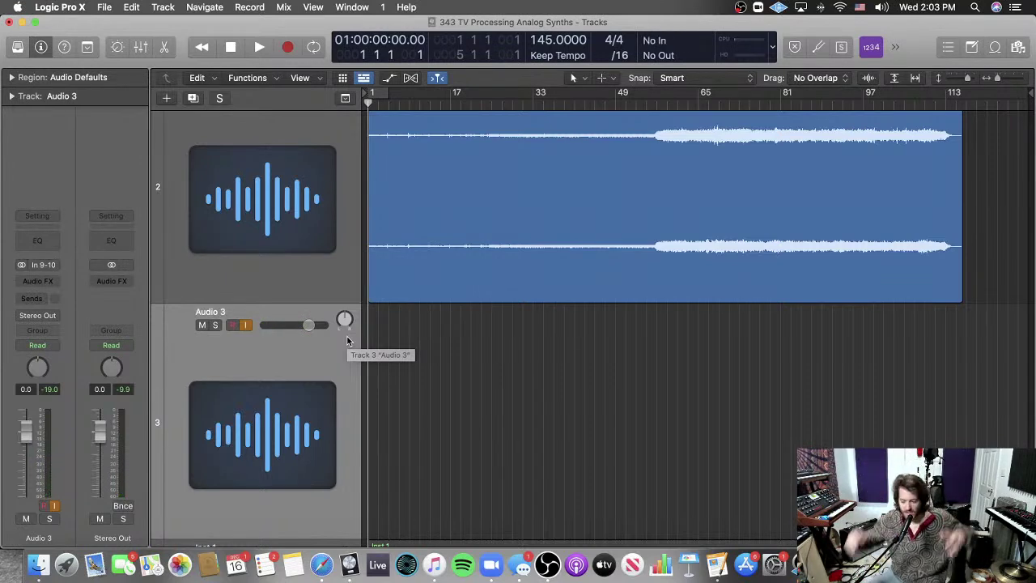
Step: Examine the notes of the Inst 1 region in the Piano Roll and close the editor again
scroll(356, 348, down, 4)
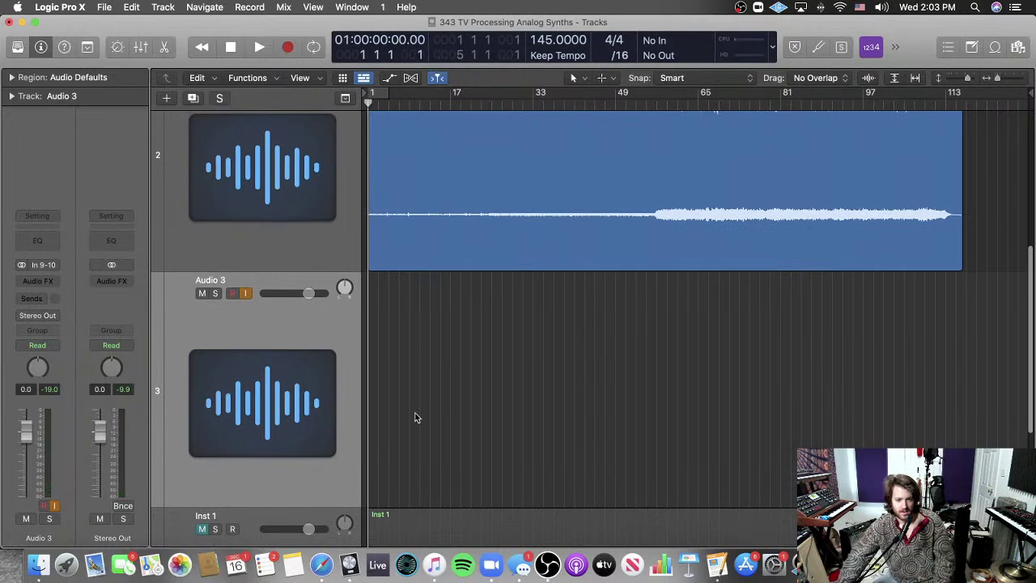
scroll(381, 461, down, 1)
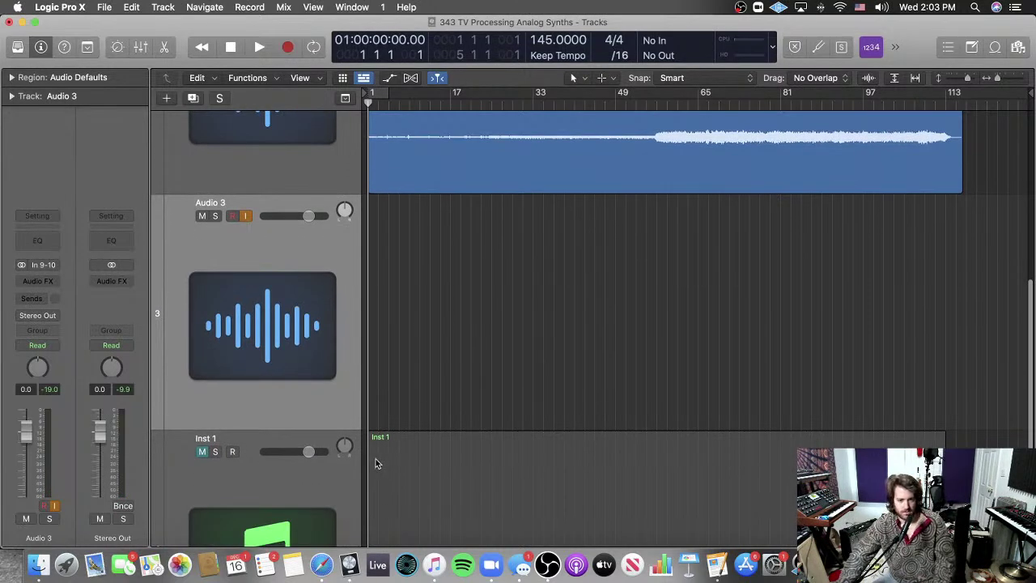
double_click(375, 459)
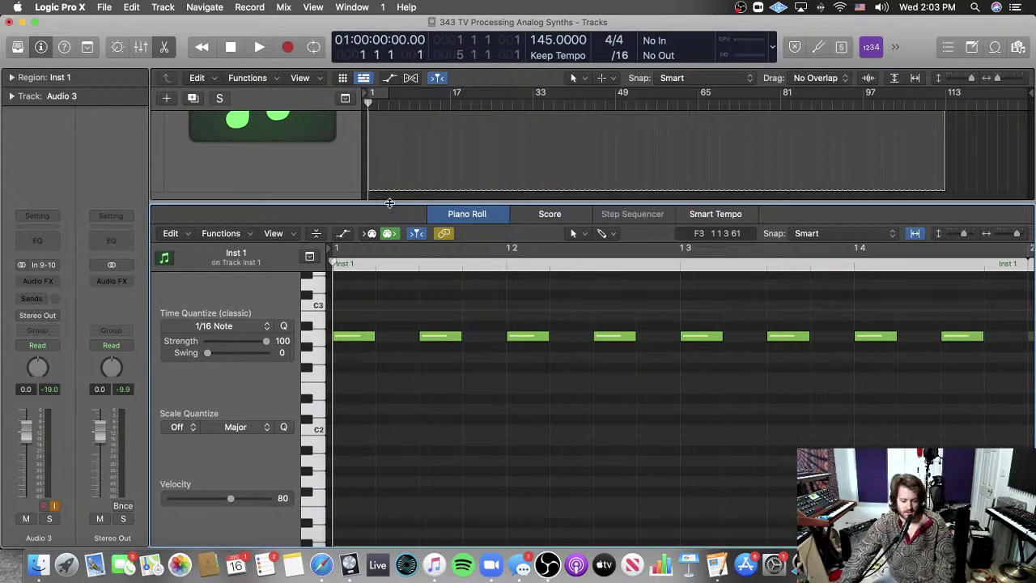
key(p)
click(444, 213)
scroll(445, 217, up, 5)
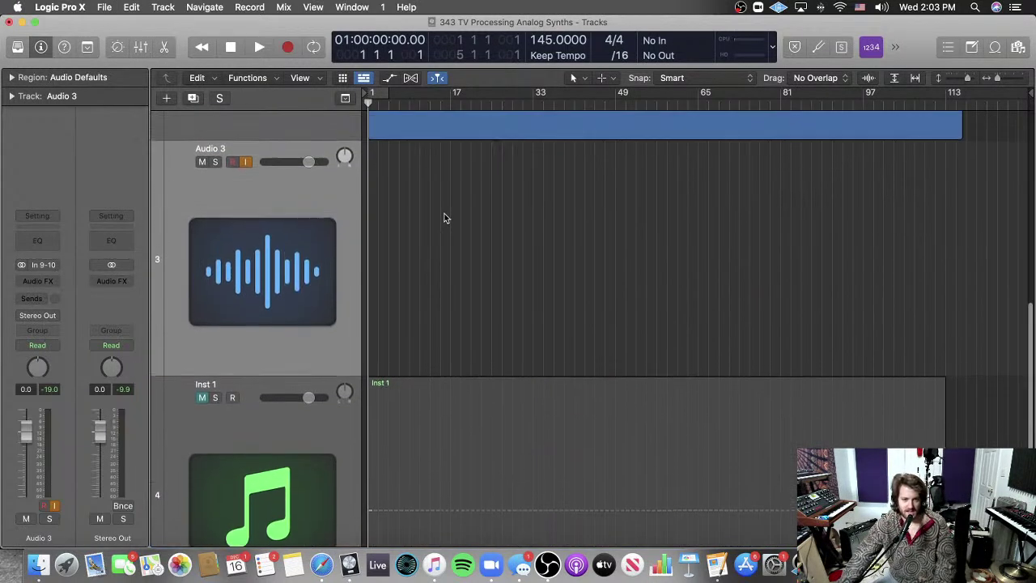
scroll(412, 300, down, 2)
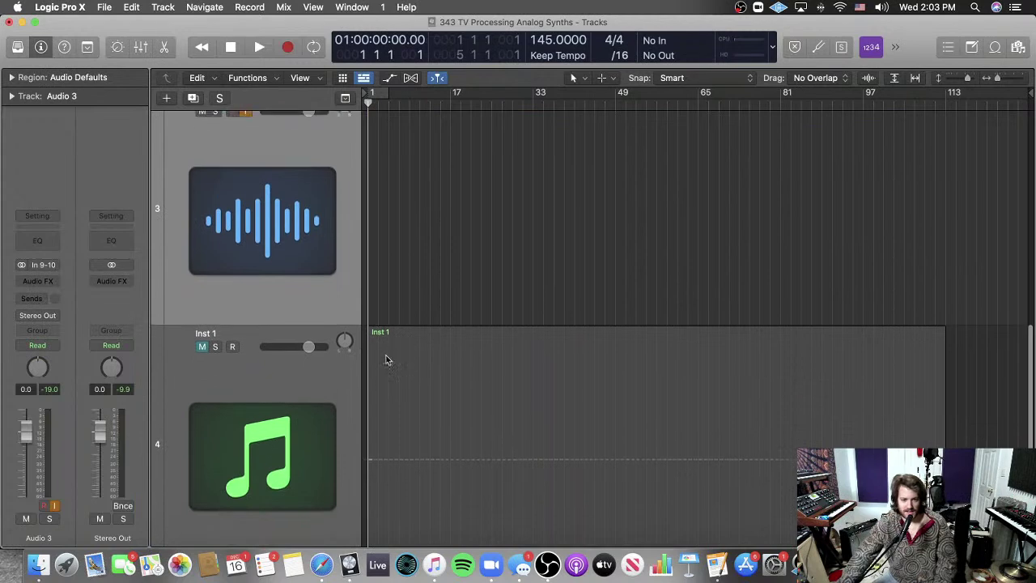
double_click(374, 360)
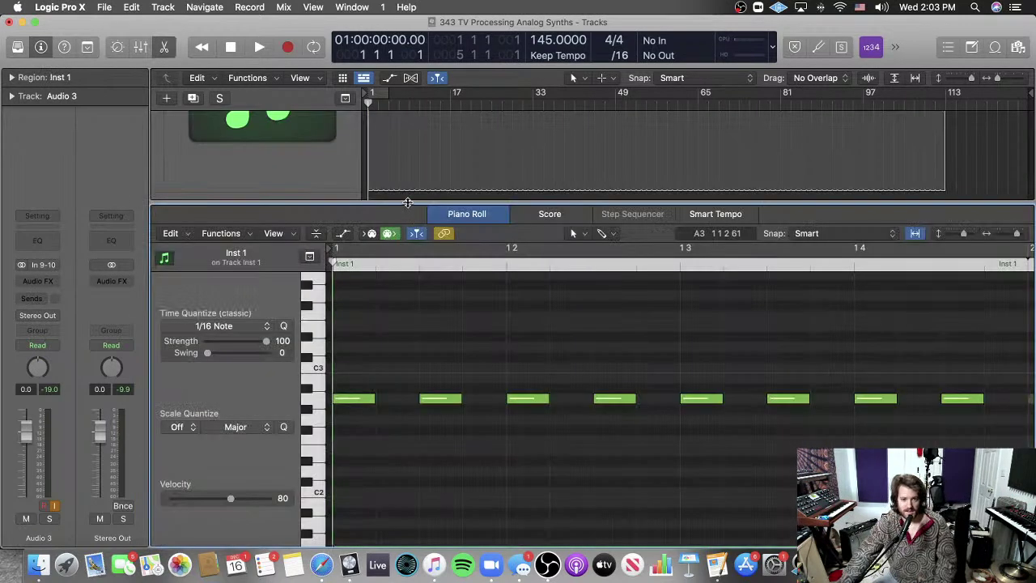
key(p)
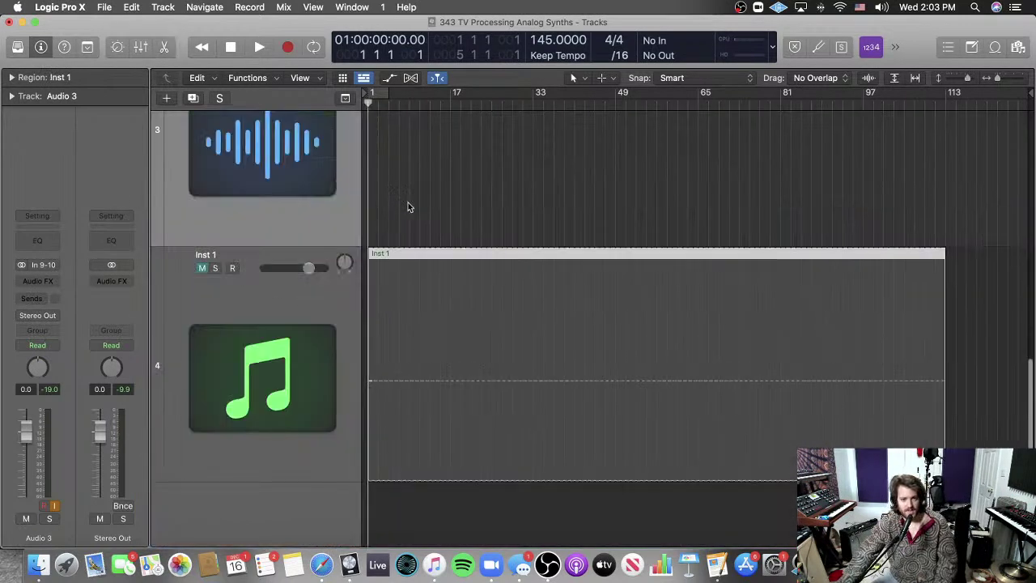
Step: Start playback, shorten the Inst 1 region to about one bar, and move it beyond bar 113, past the end of the recordings
key(space)
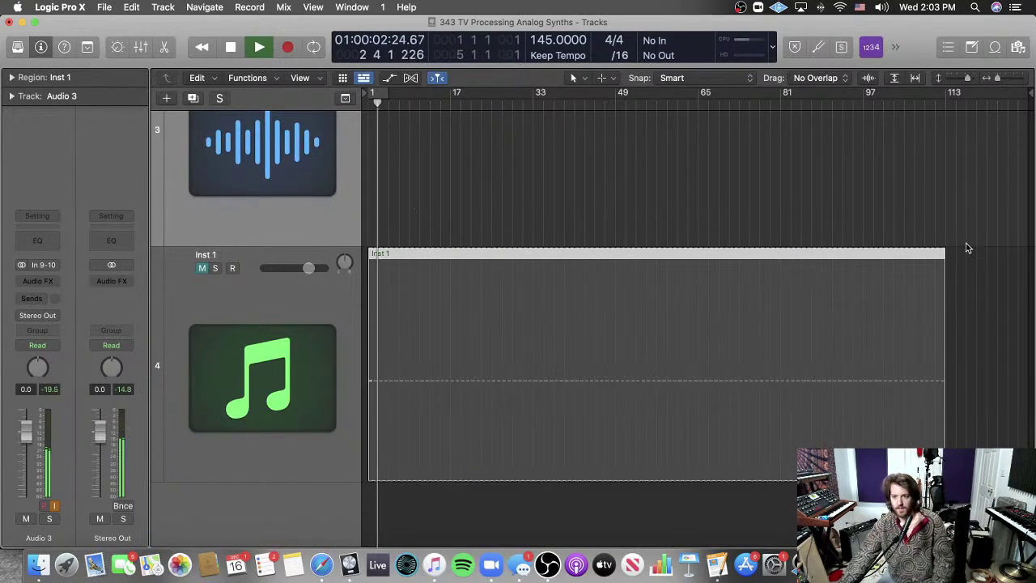
drag(944, 259, 317, 319)
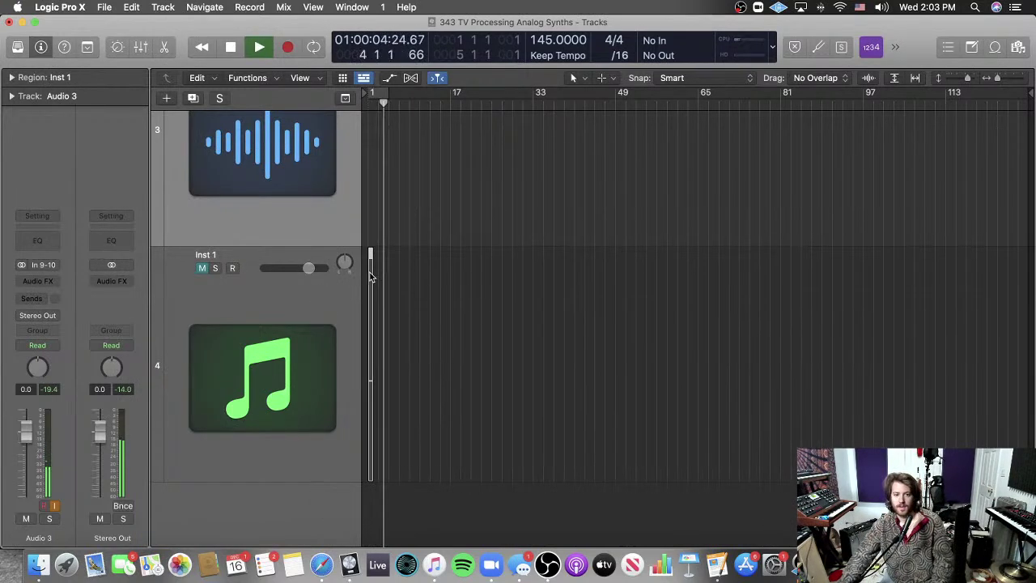
drag(370, 276, 1012, 325)
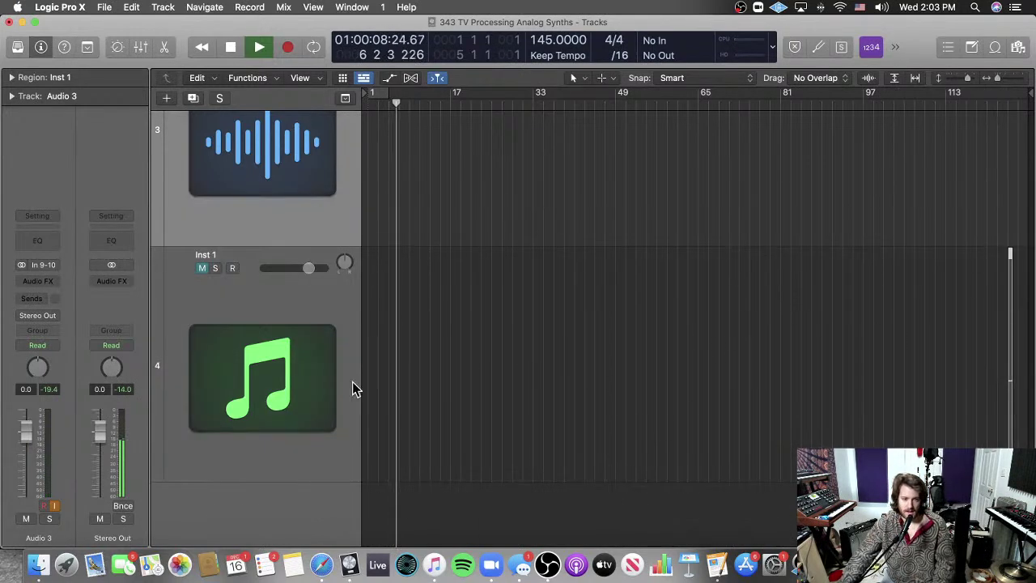
Step: Play the project from the start with the Audio 3 input monitored, and stop playback after the rehearsal
scroll(323, 364, up, 3)
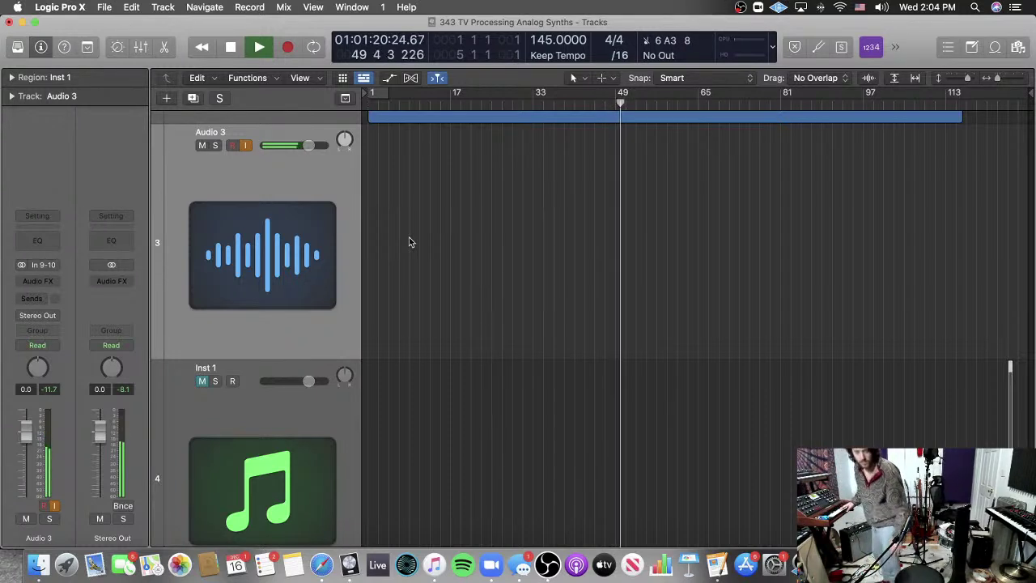
key(Return)
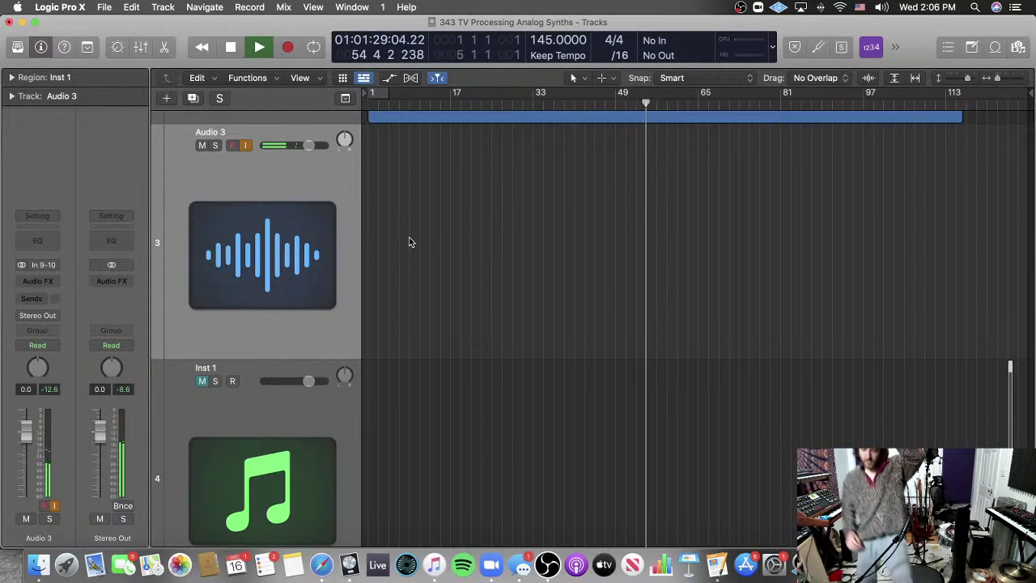
key(space)
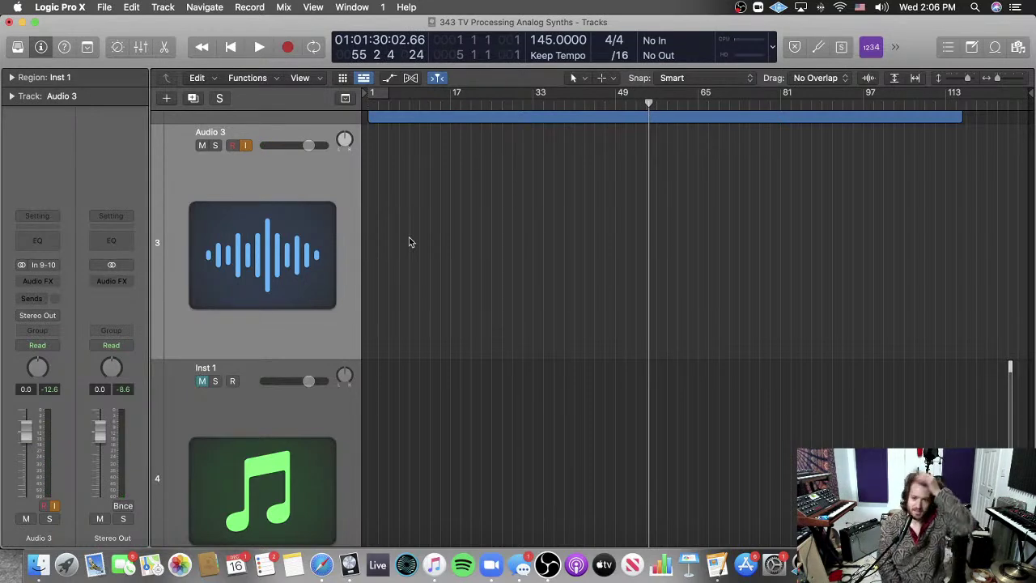
Step: Reduce the track heights until all four tracks fit on screen, and play the project from the start and from about bar 17
key(super+Up)
key(super+Up)
key(super+Up)
key(super+Up)
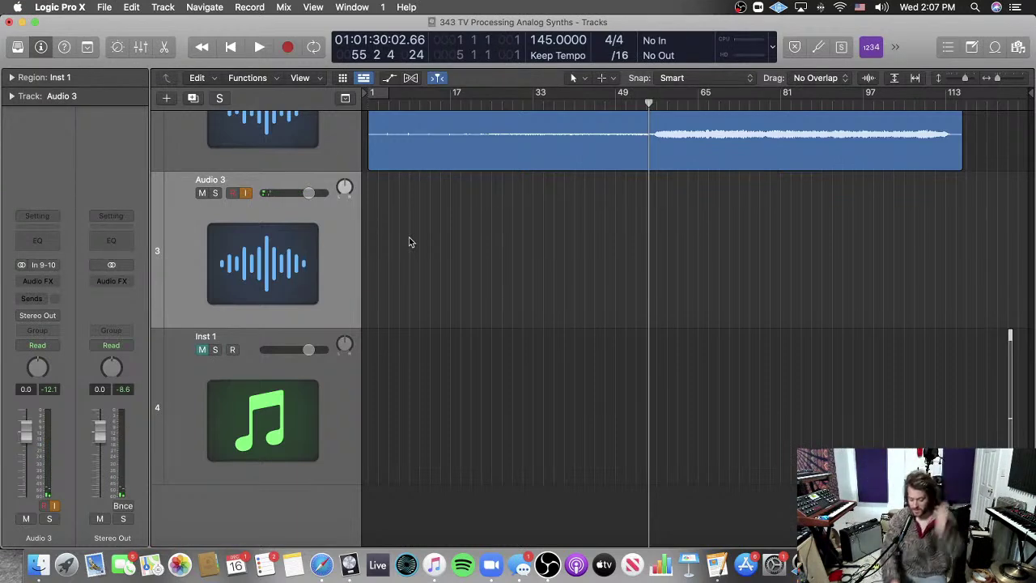
key(Return)
key(space)
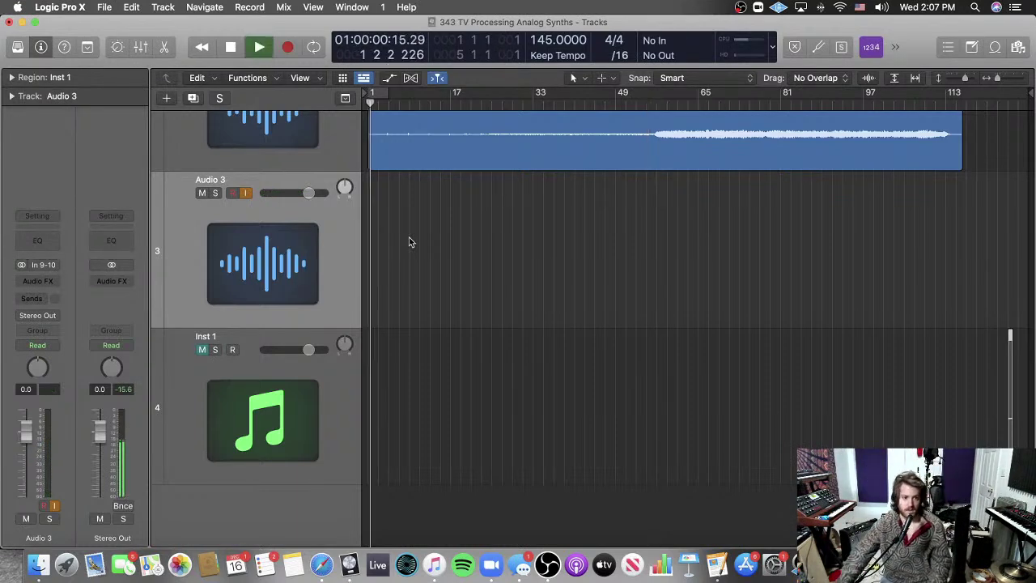
key(super+Down)
key(super+Up)
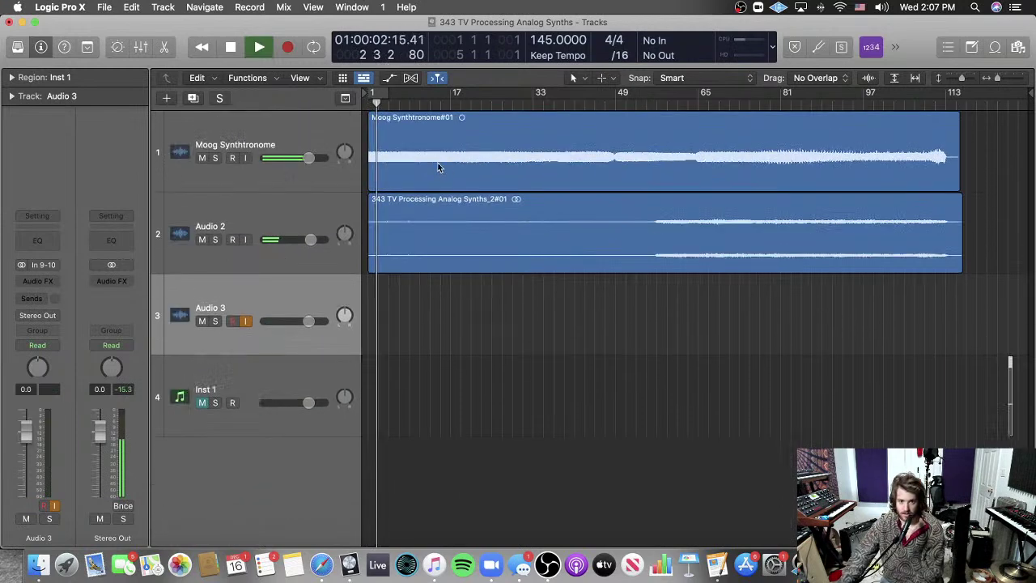
click(449, 100)
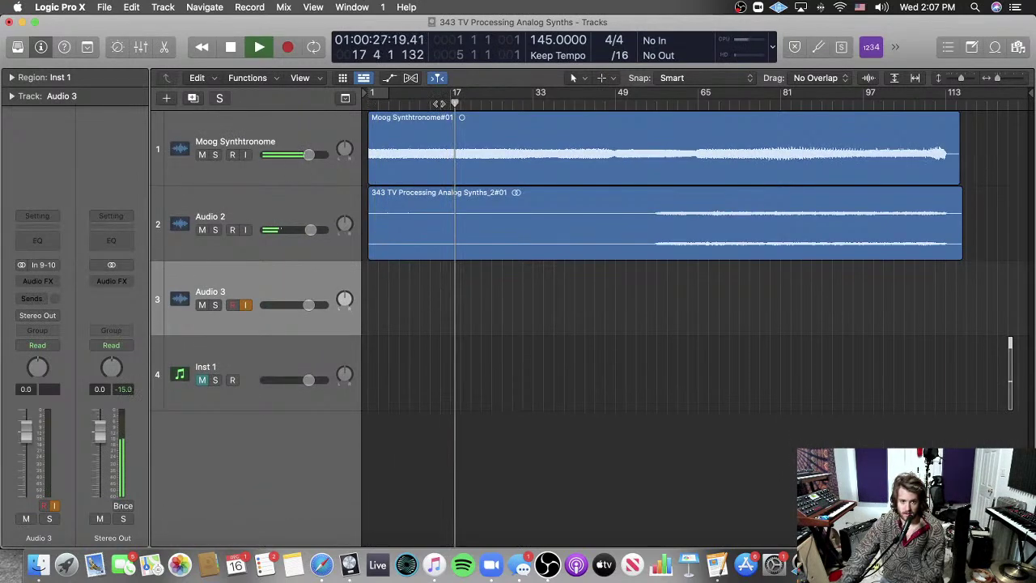
Step: Turn off input monitoring on Audio 3 and record a take on it from the project start to about bar 117
key(Return)
click(245, 304)
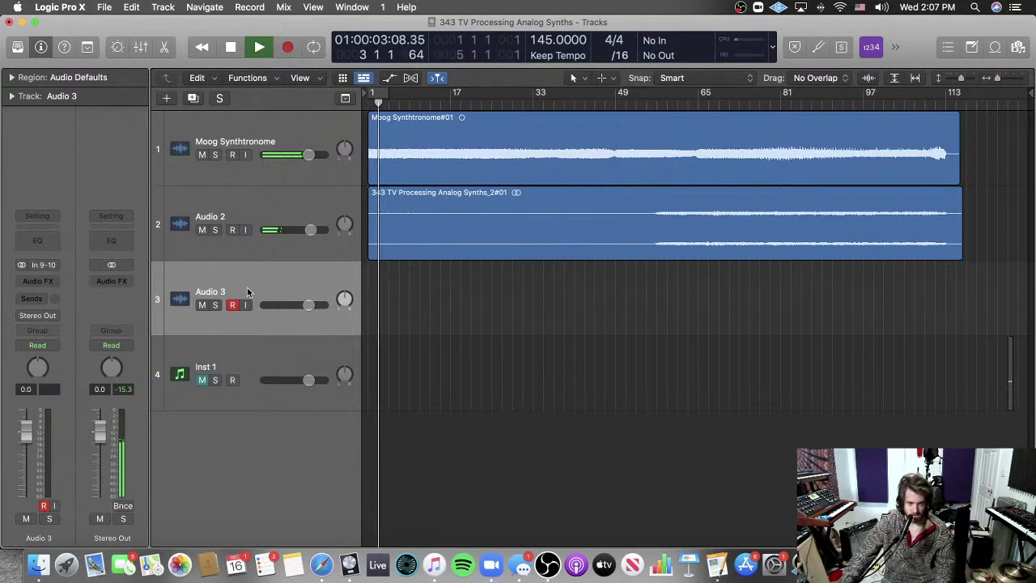
key(r)
key(space)
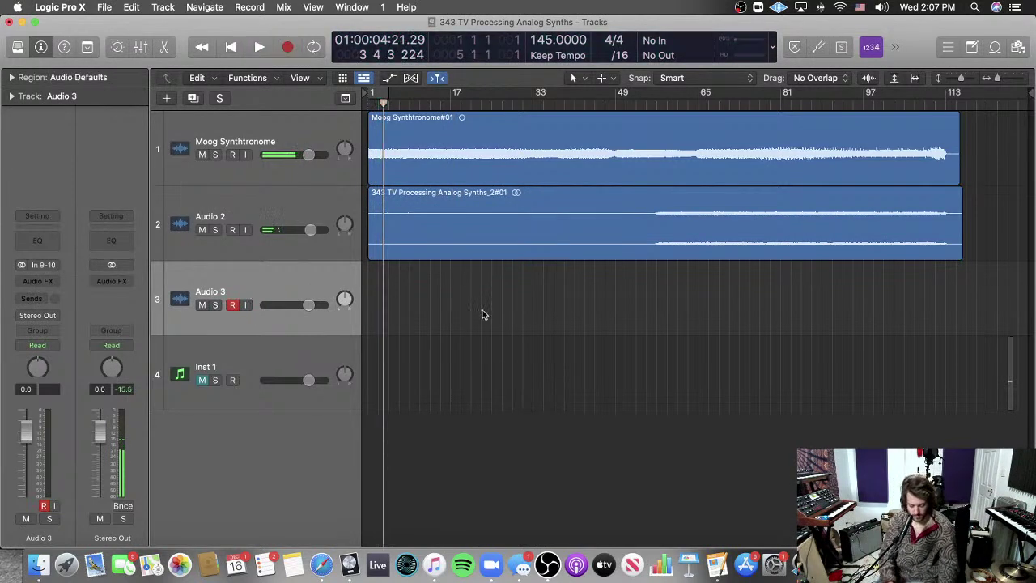
key(Return)
key(r)
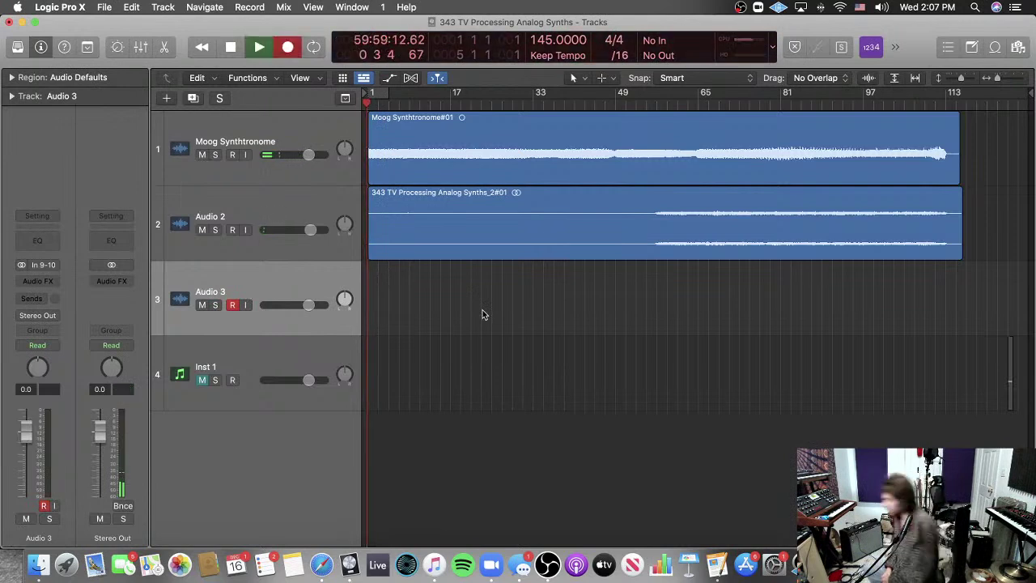
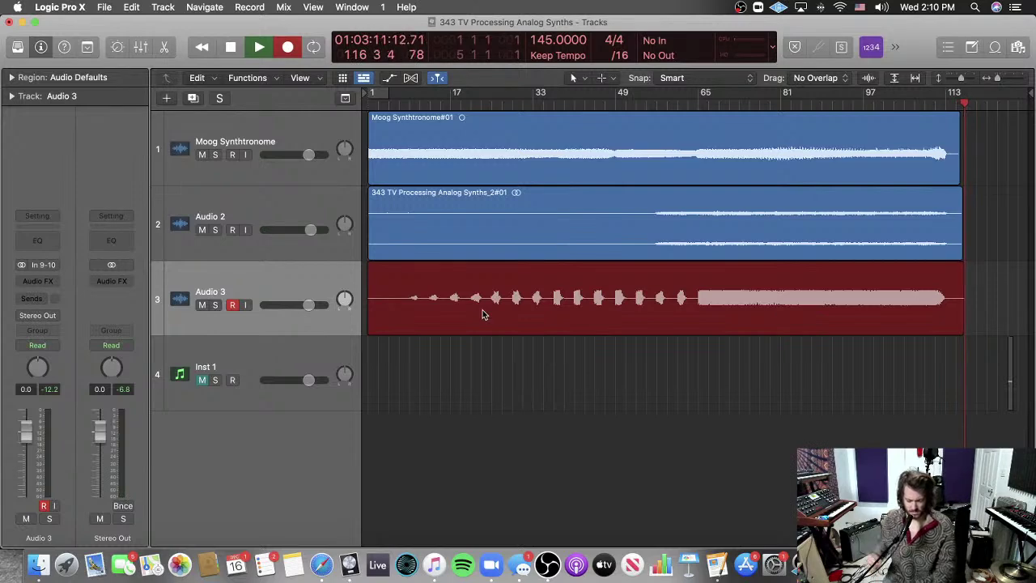
key(space)
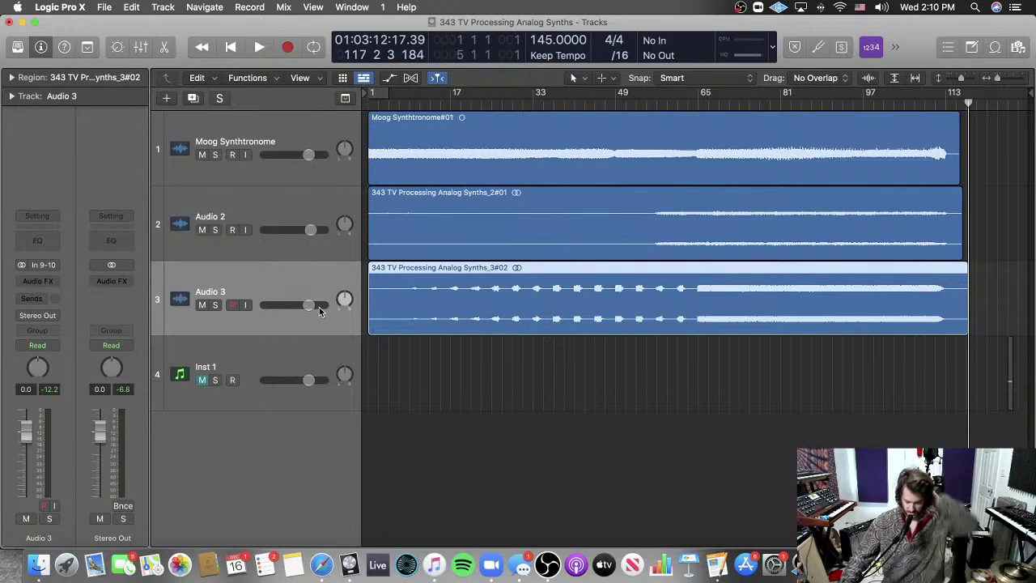
Step: Play back the new Audio 3 recording from about bar 64, comparing it soloed and in the full mix, and stop playback
click(214, 304)
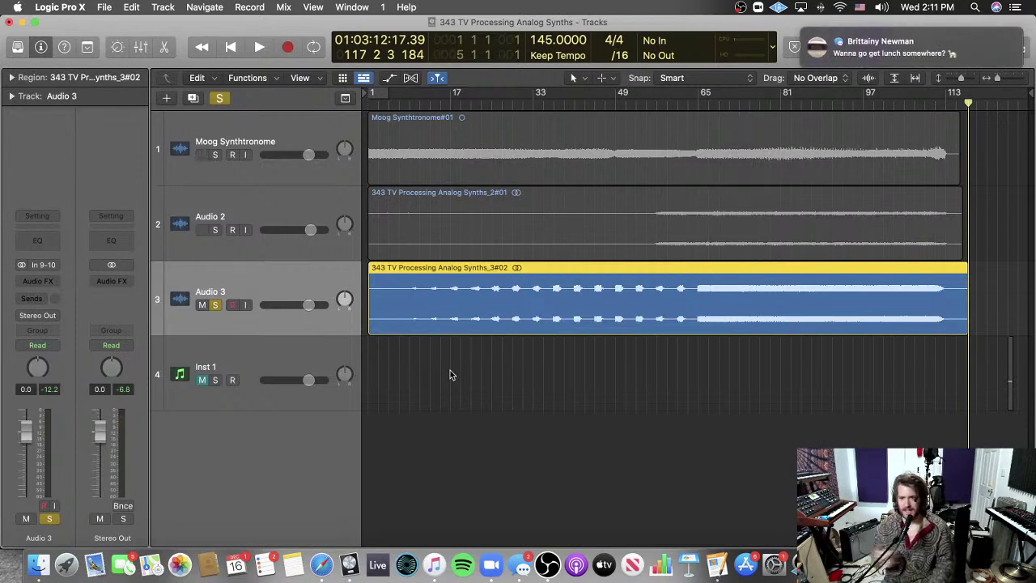
click(215, 304)
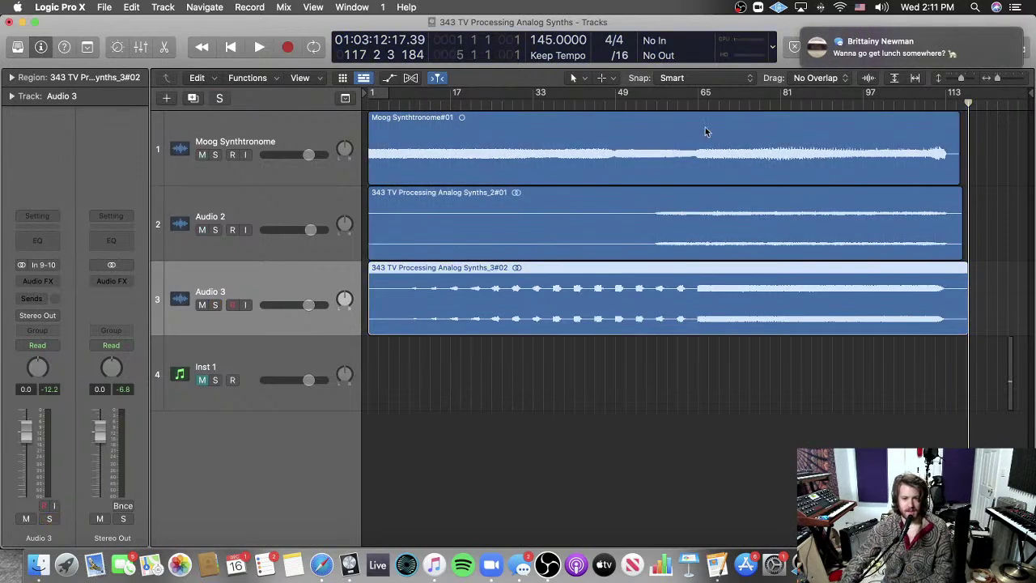
click(696, 101)
key(space)
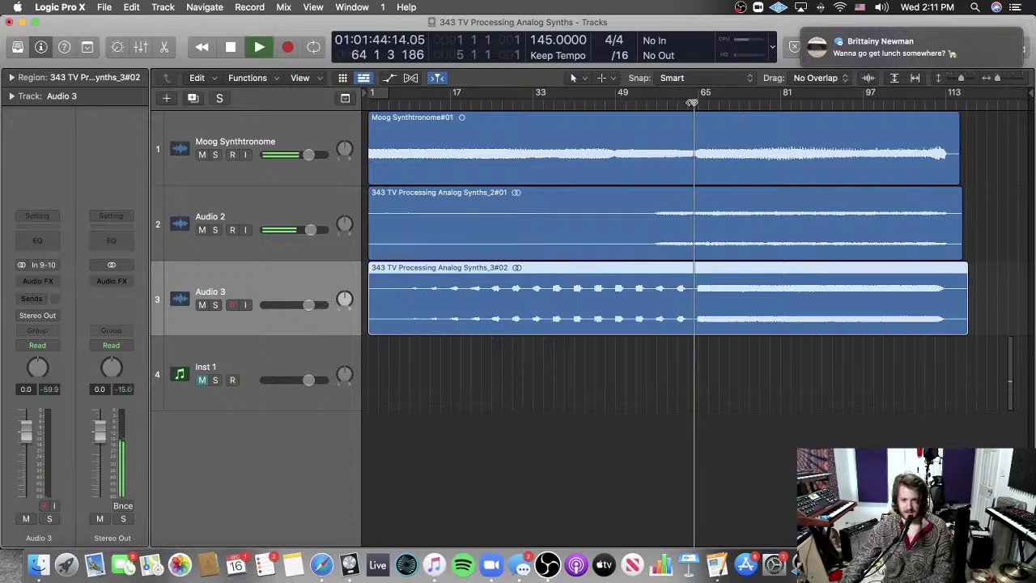
click(216, 304)
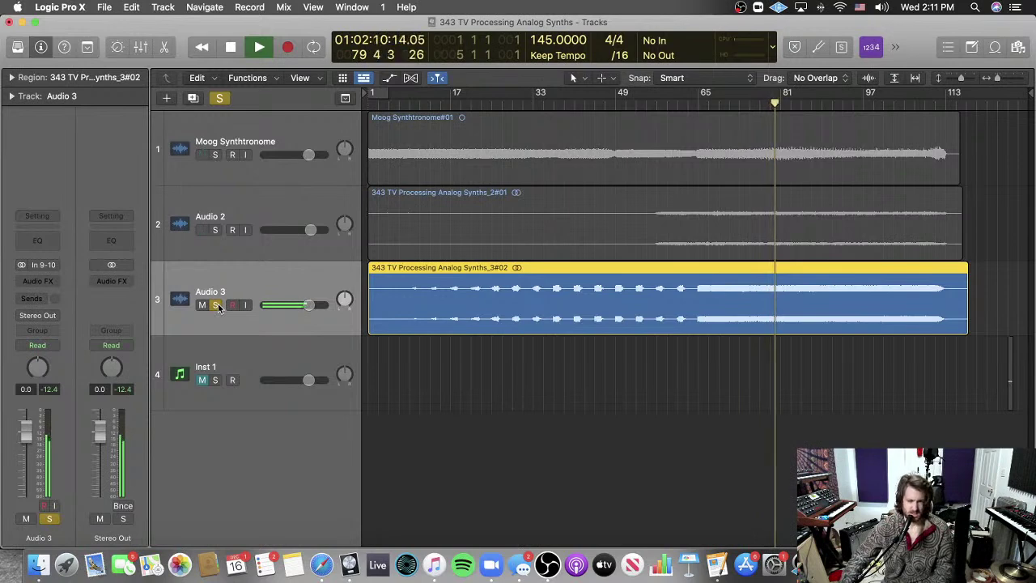
click(215, 305)
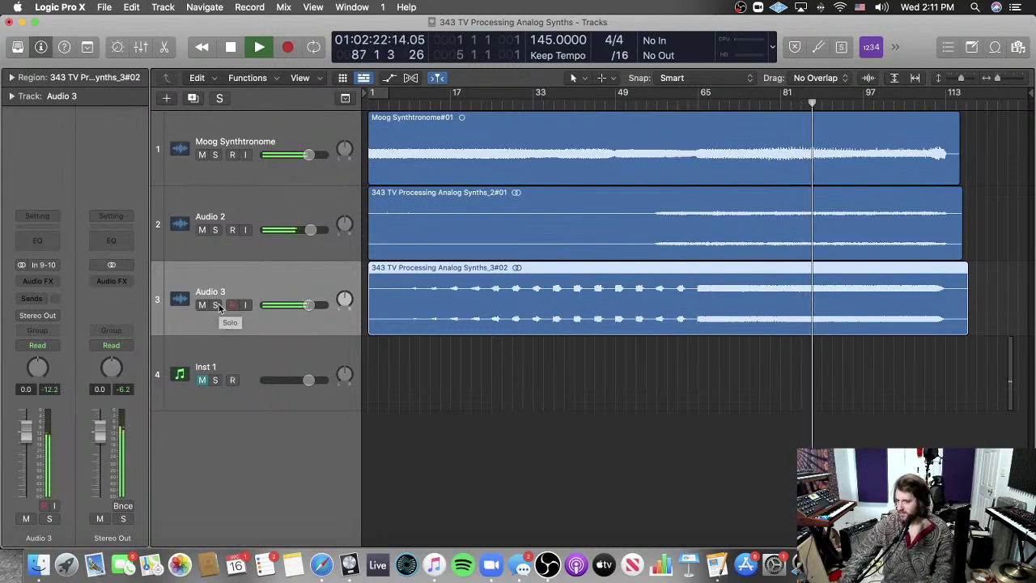
click(399, 346)
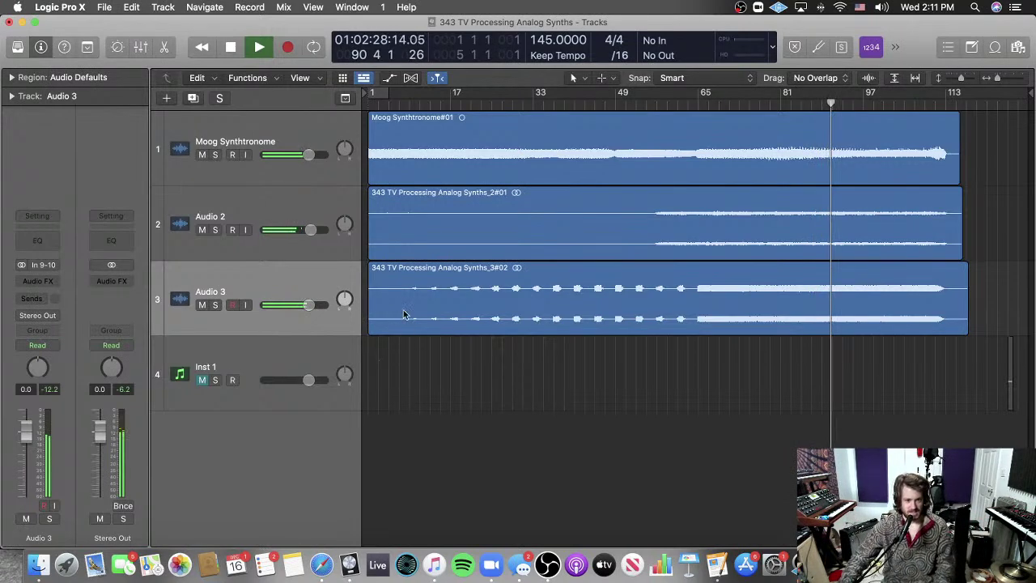
key(space)
Step: Open the settings for creating a new audio track
click(167, 98)
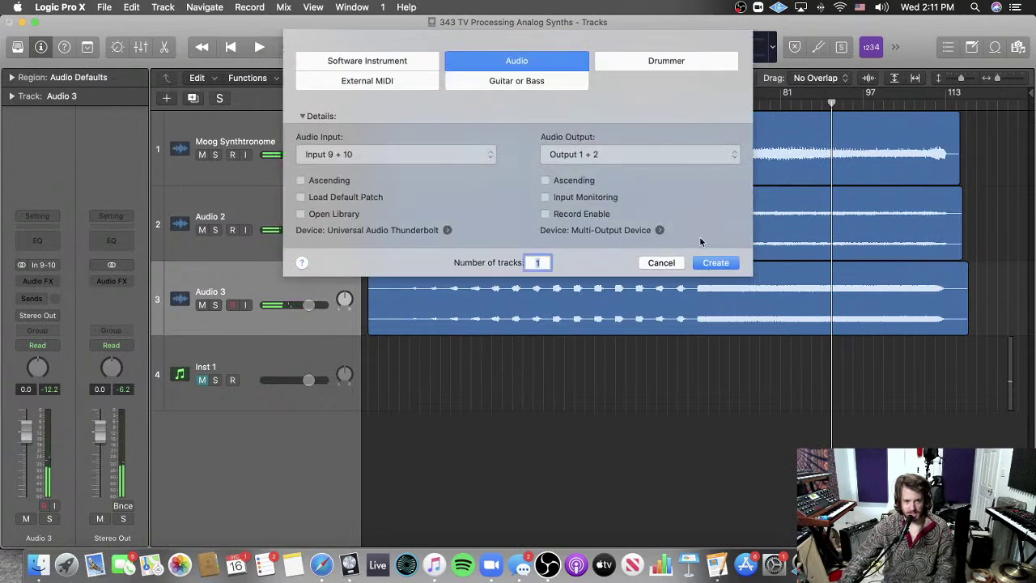
Step: Create one audio track with Input 9 + 10 and Output 1 + 2, and turn on its input monitoring
click(715, 262)
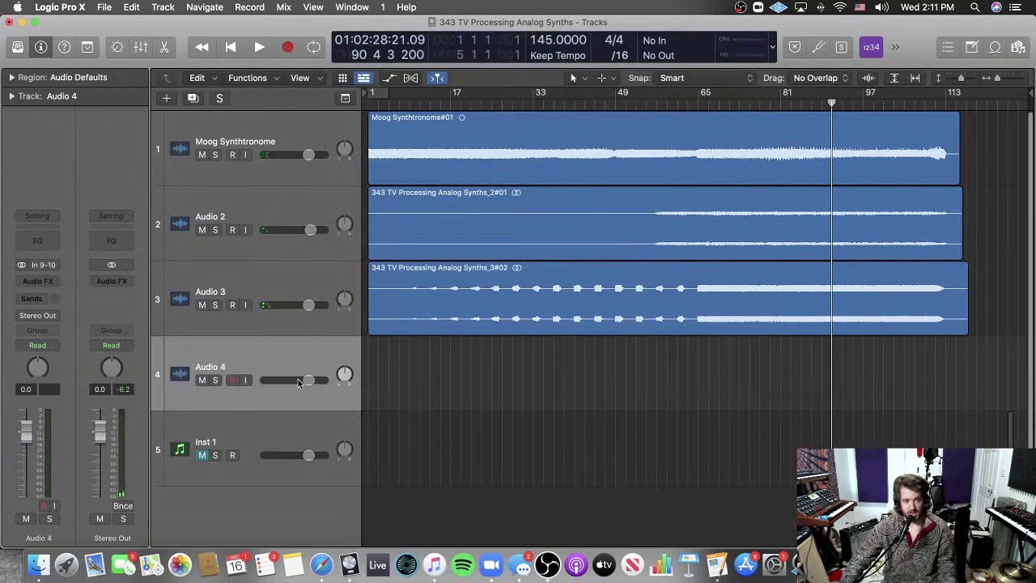
scroll(283, 244, down, 1)
click(247, 376)
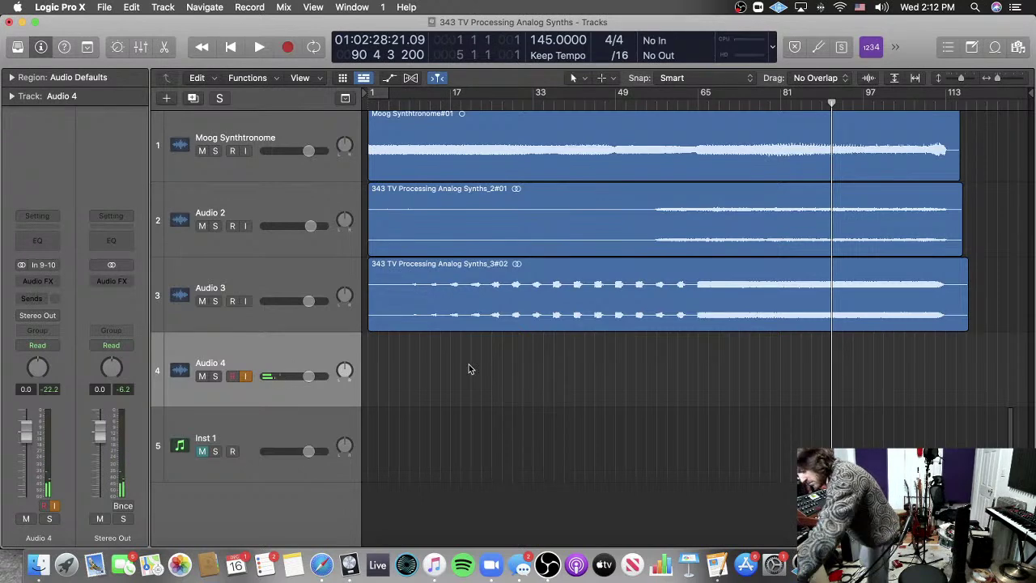
Step: Play the project from the start to hear the monitored Audio 4 input with the other tracks, and stop playback
key(Return)
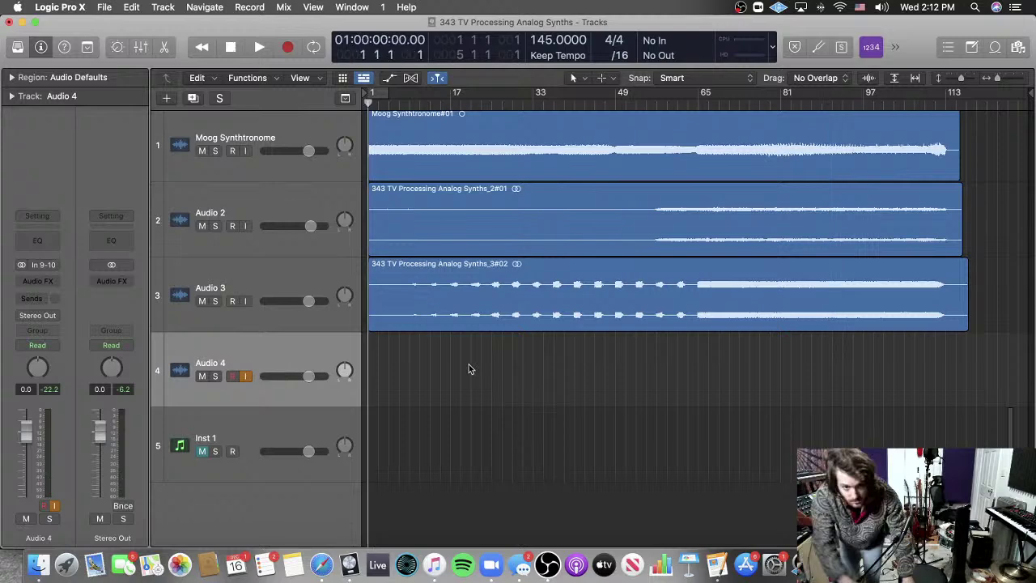
key(space)
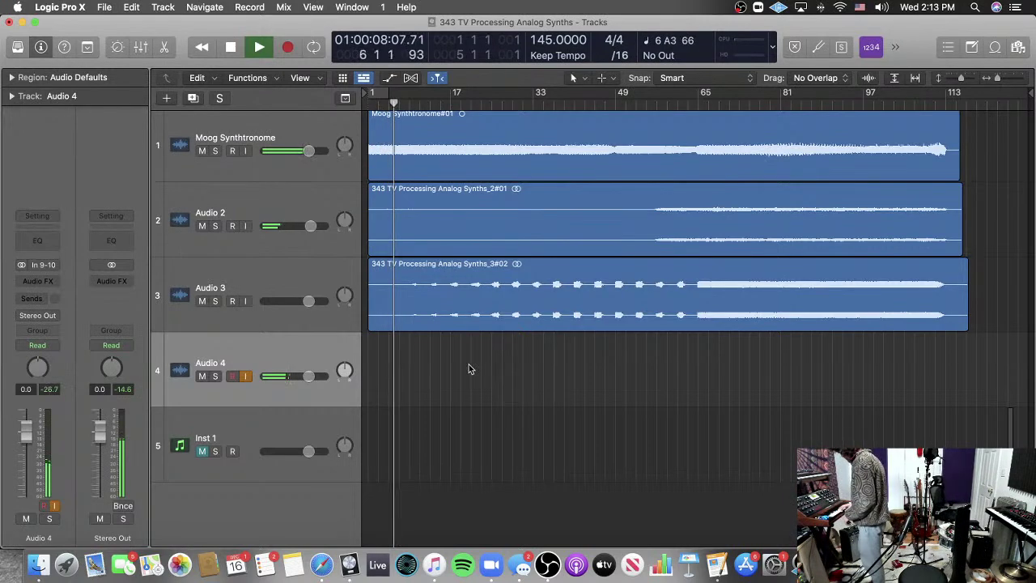
key(space)
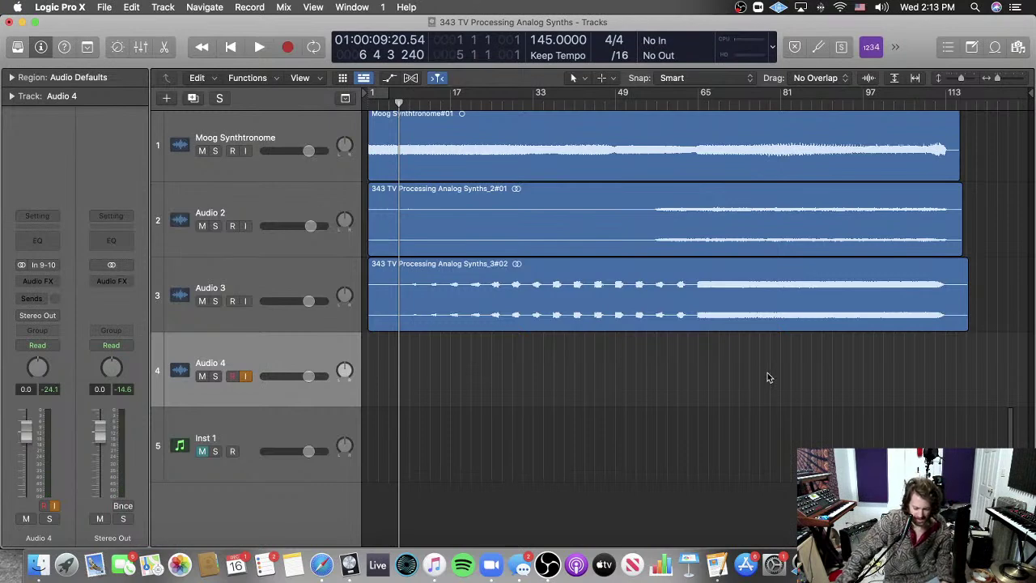
Step: Resize the Inst 1 region to span from bar 1 to about bar 112, and play the project from the start
click(1010, 421)
drag(1011, 424, 944, 441)
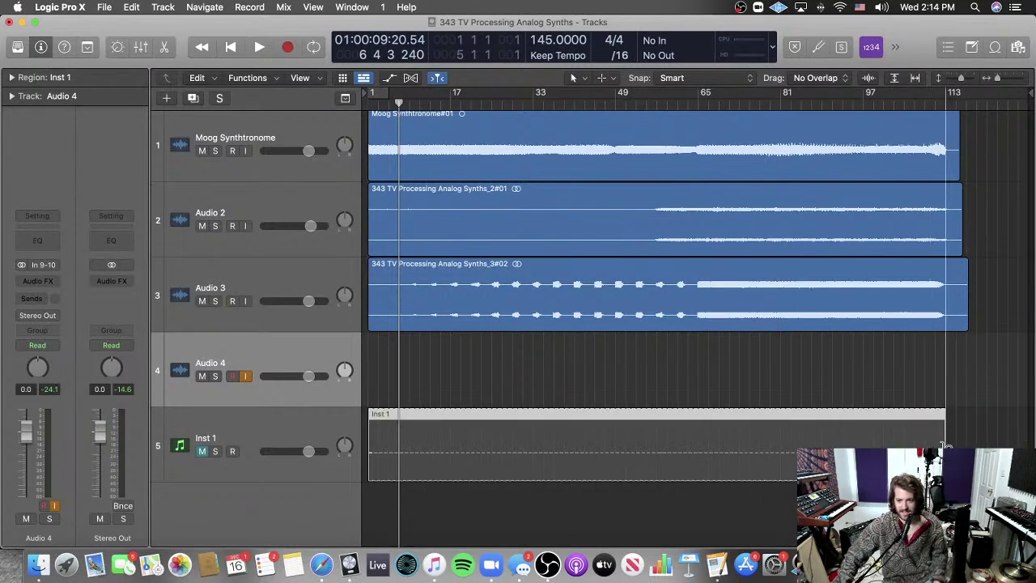
key(Return)
key(space)
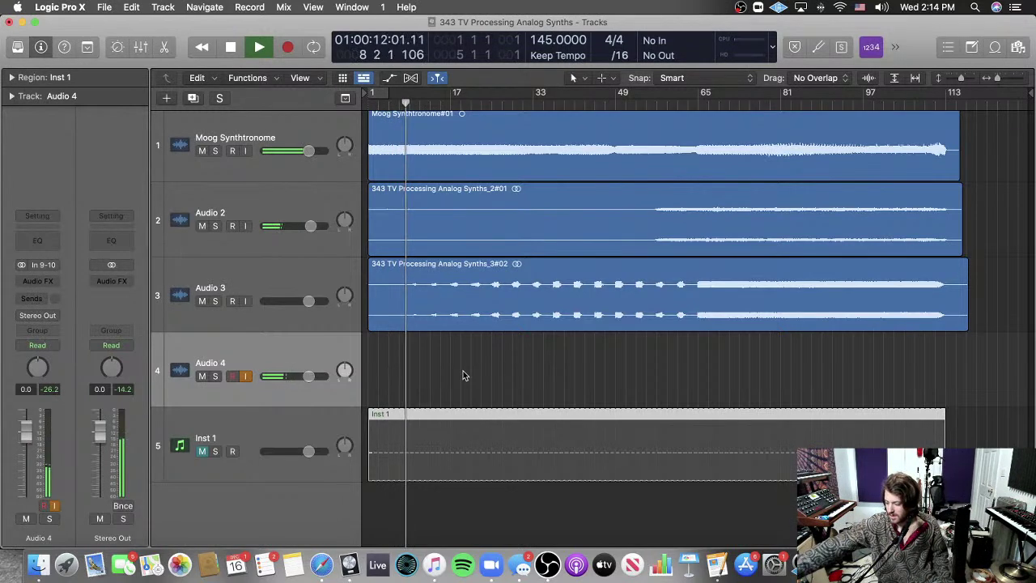
Step: Open the Inst 1 region in the Piano Roll and transpose the first bar's eight notes up one octave to A3
double_click(376, 429)
drag(368, 358, 1027, 508)
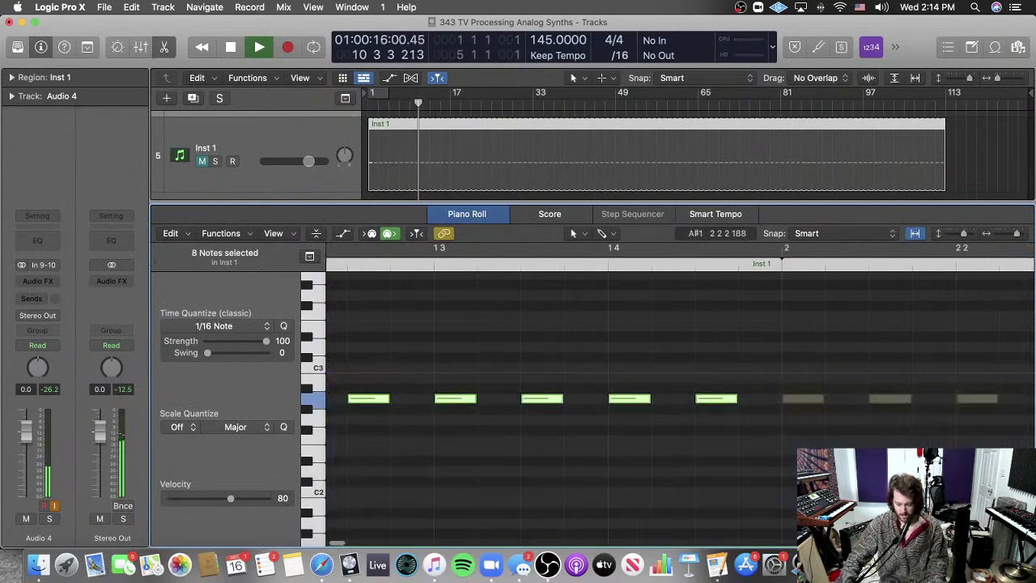
key(super+Left)
key(super+Left)
key(super+Left)
key(super+Left)
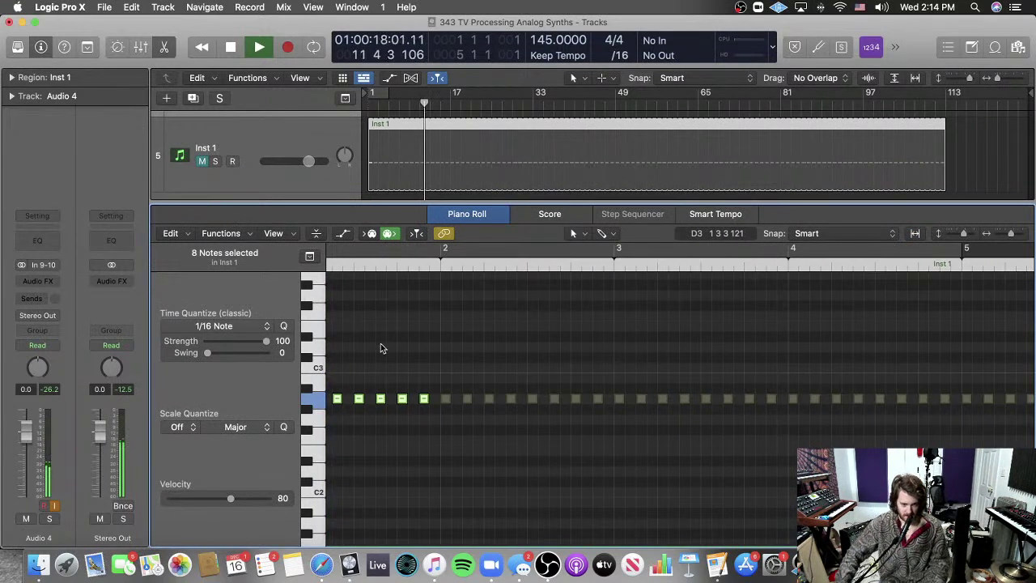
scroll(381, 346, left, 3)
key(shift+alt+Up)
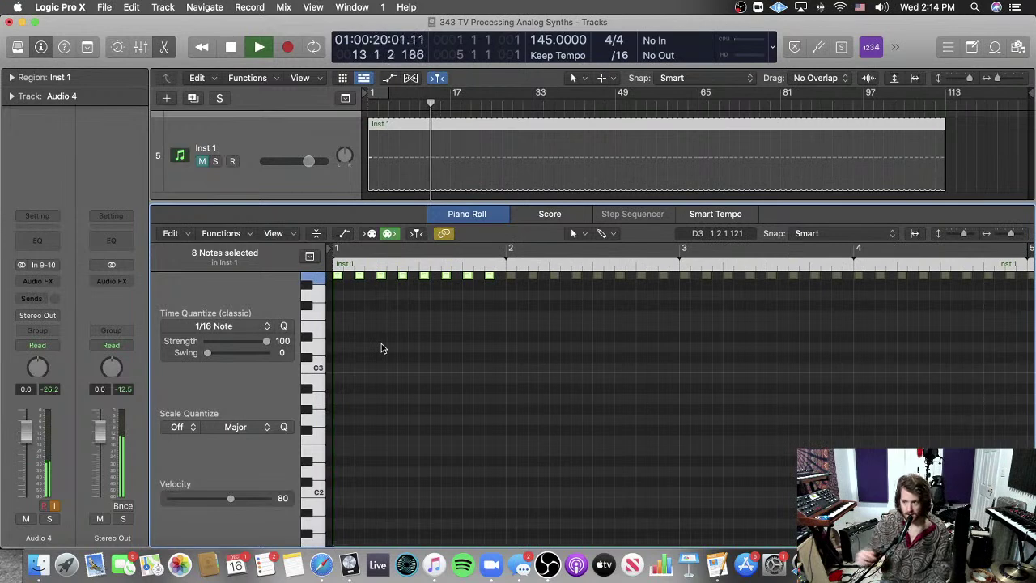
Step: Audition the Audio 4 track soloed, turn its solo off with the playhead back at bar 1, and close the Piano Roll
scroll(259, 158, up, 2)
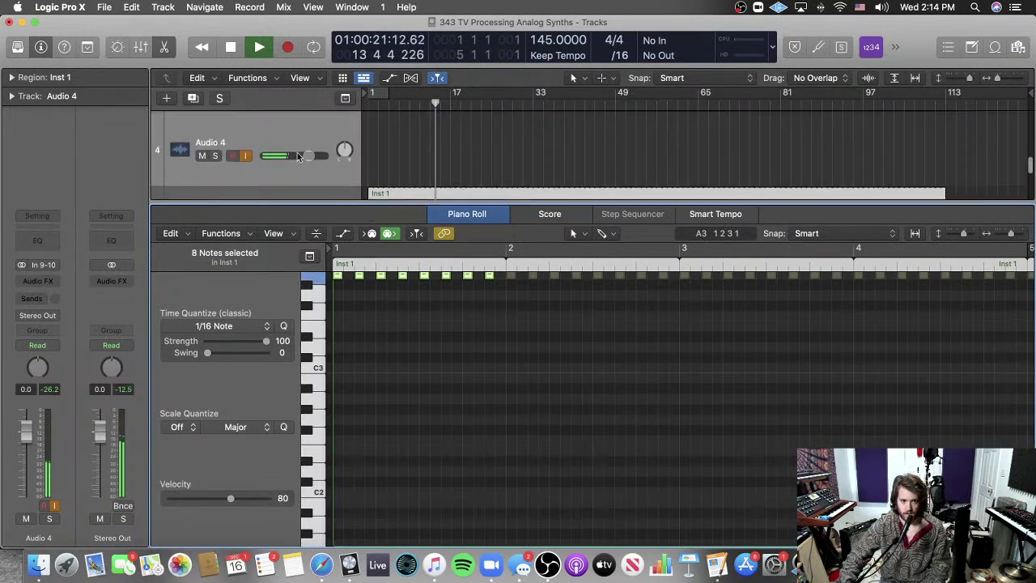
click(214, 160)
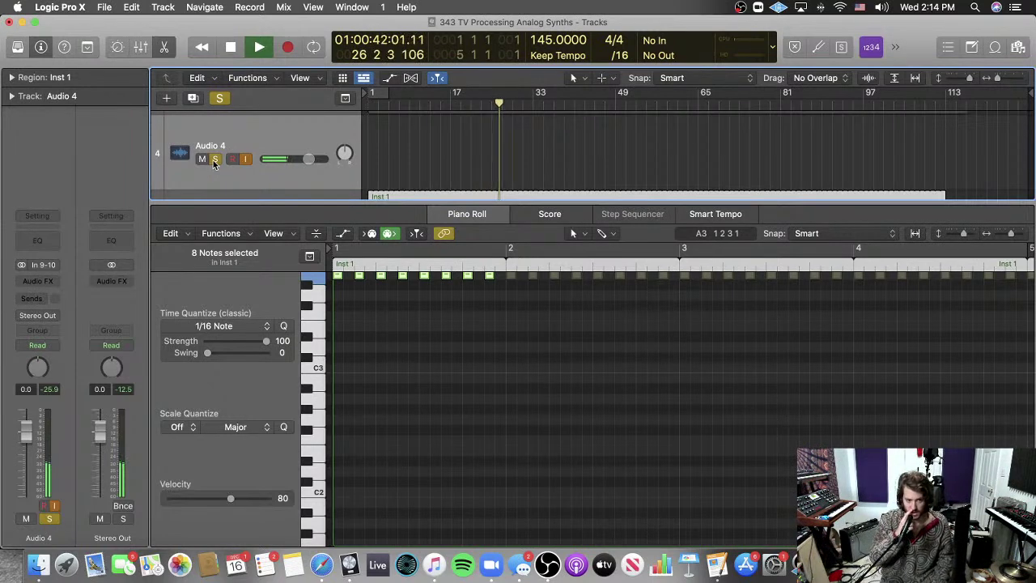
key(space)
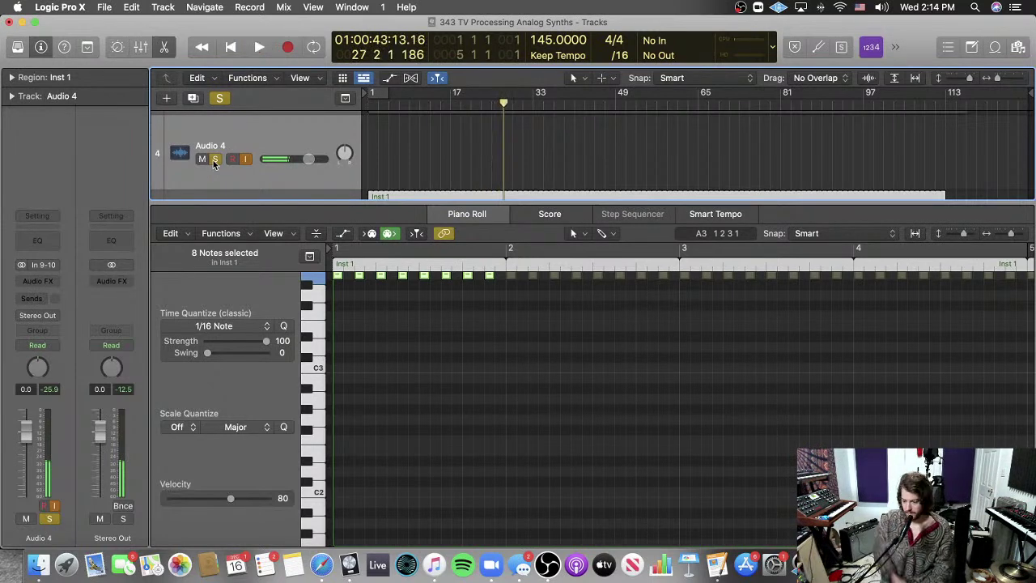
key(Return)
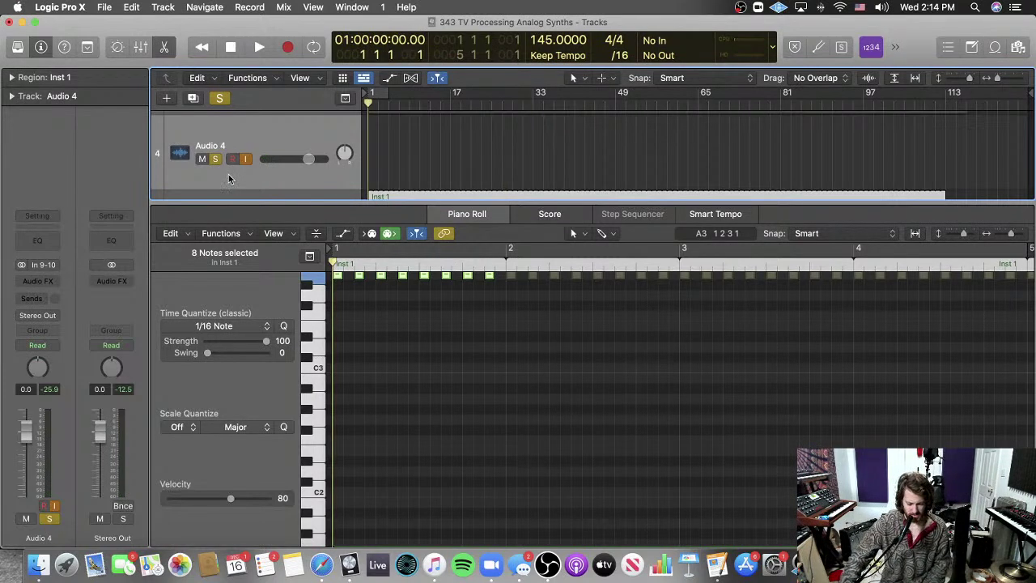
click(215, 159)
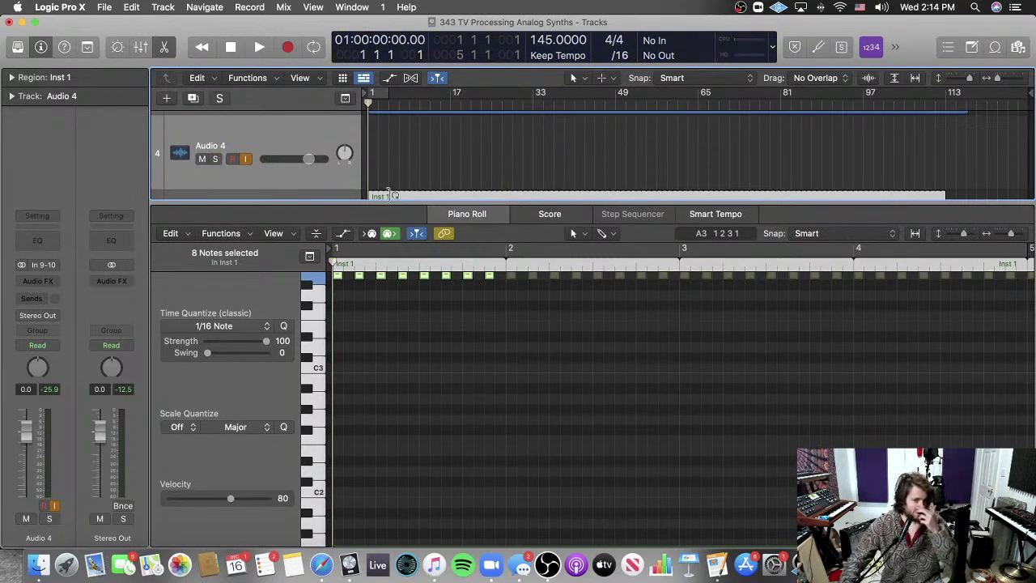
key(e)
click(409, 350)
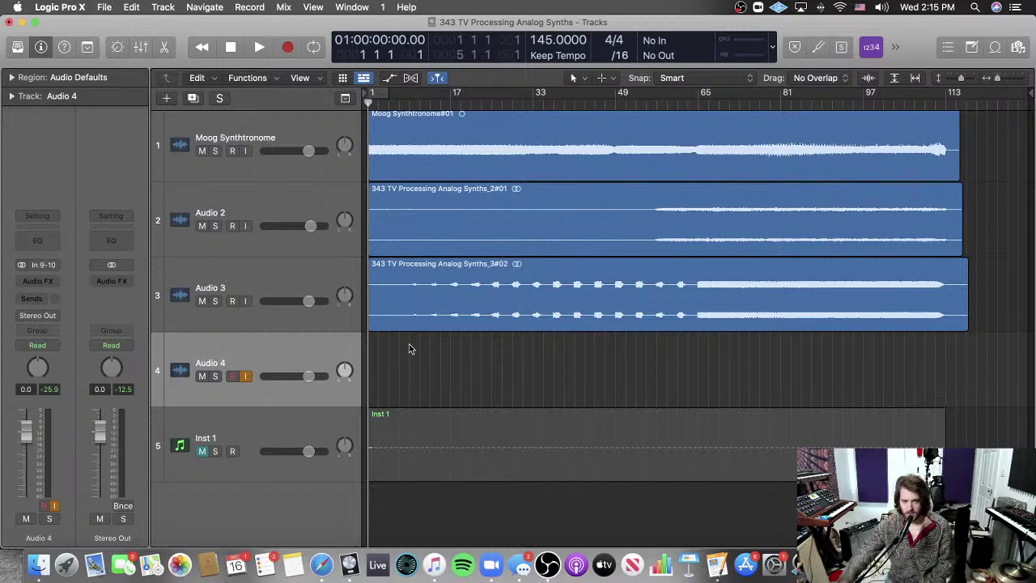
Step: Play from bar 1 with Audio 4 soloed, and turn the solo off to hear it together with the other tracks
click(216, 377)
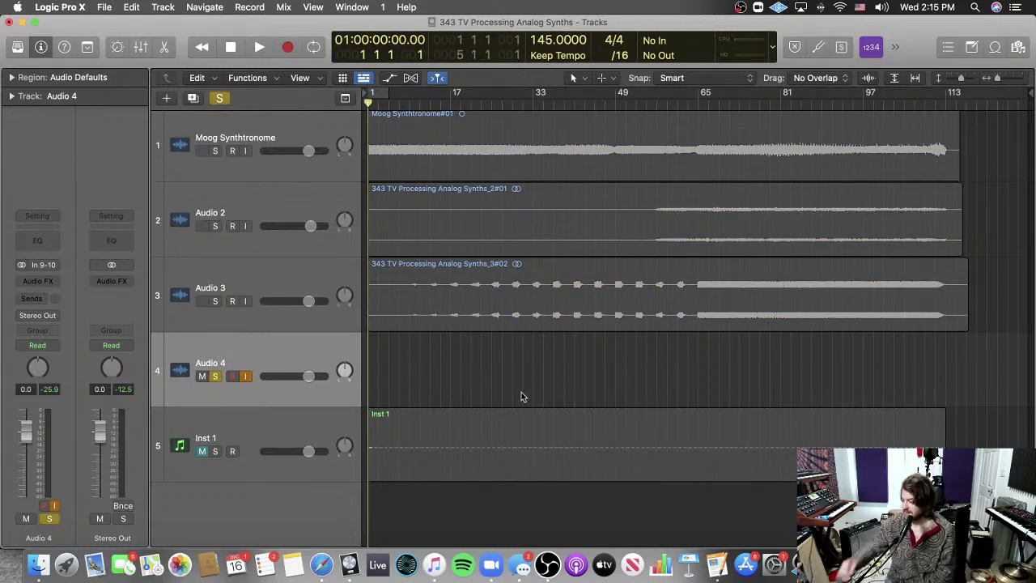
key(space)
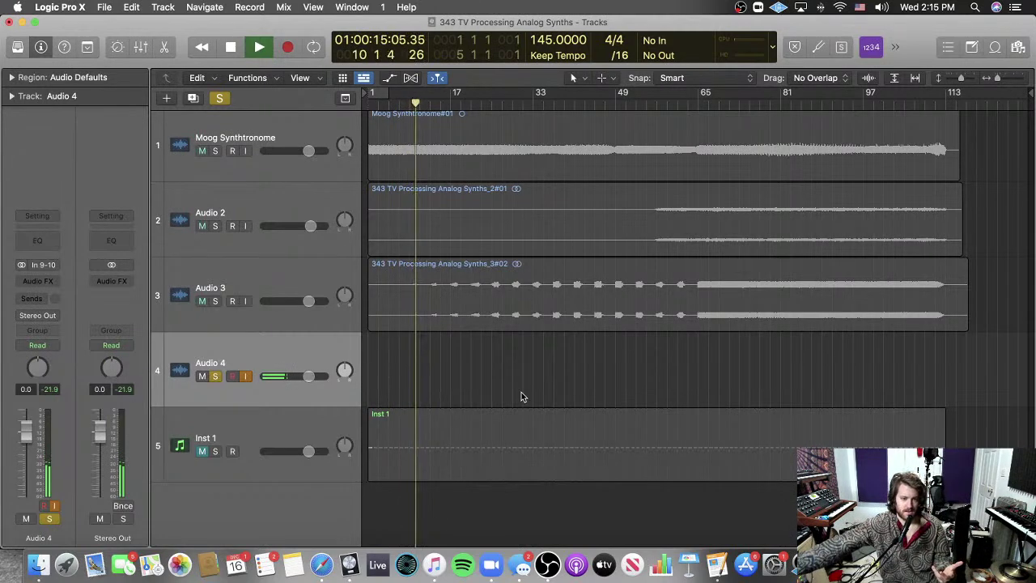
click(215, 376)
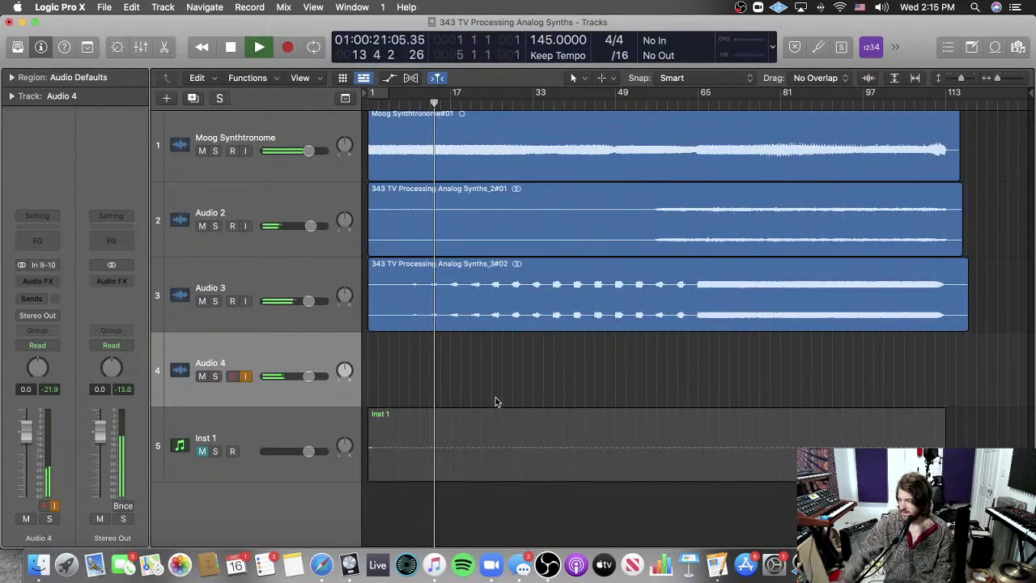
click(202, 376)
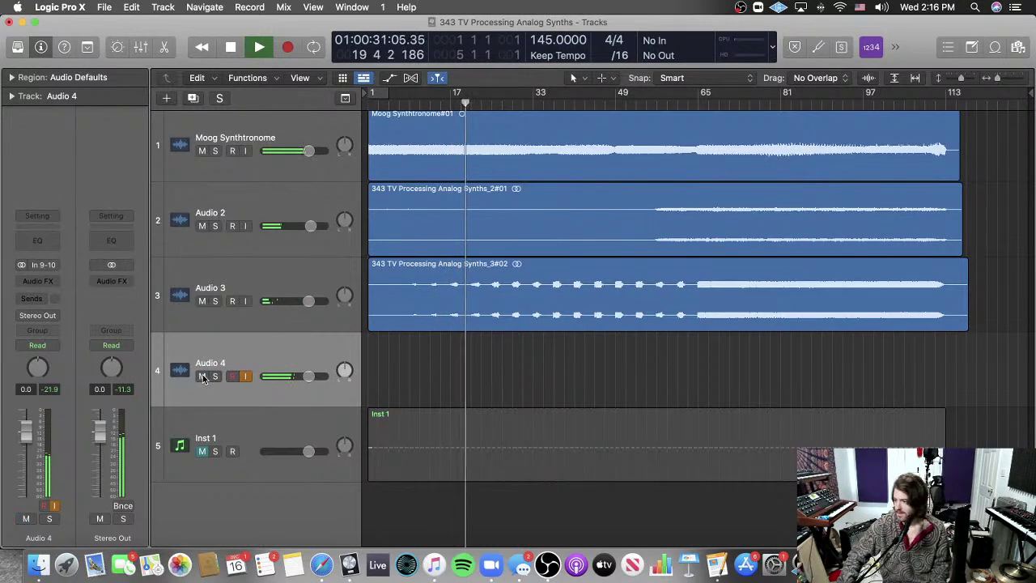
key(space)
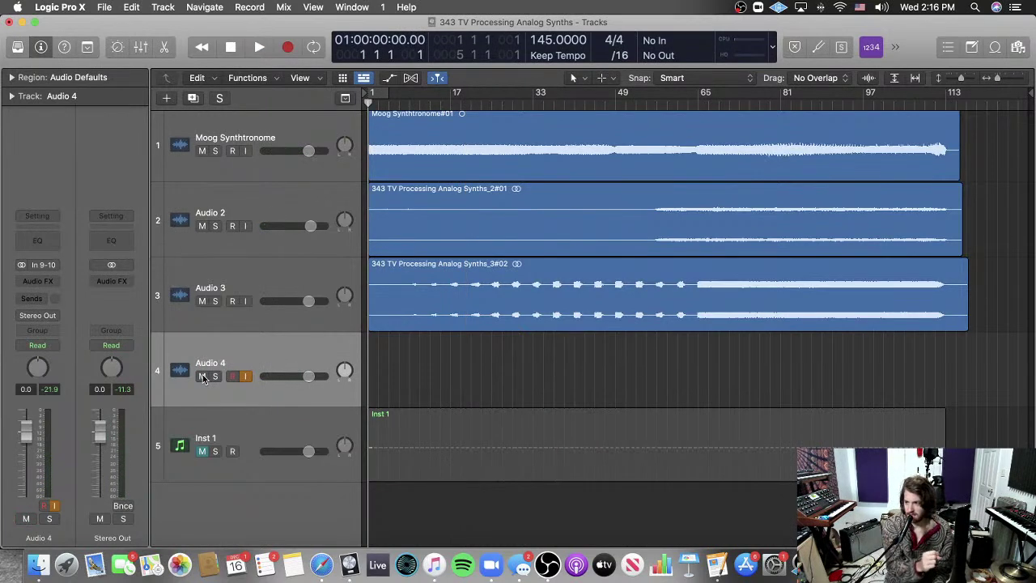
Step: Compare Audio 4 in the full mix and soloed during playback, ending with the solo off and the playhead at bar 1
key(space)
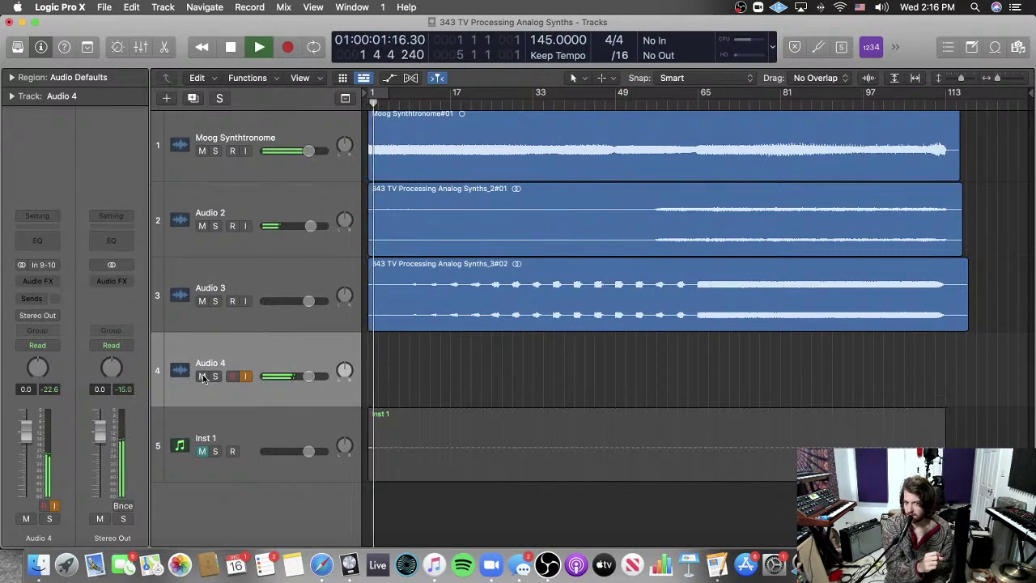
key(space)
key(space)
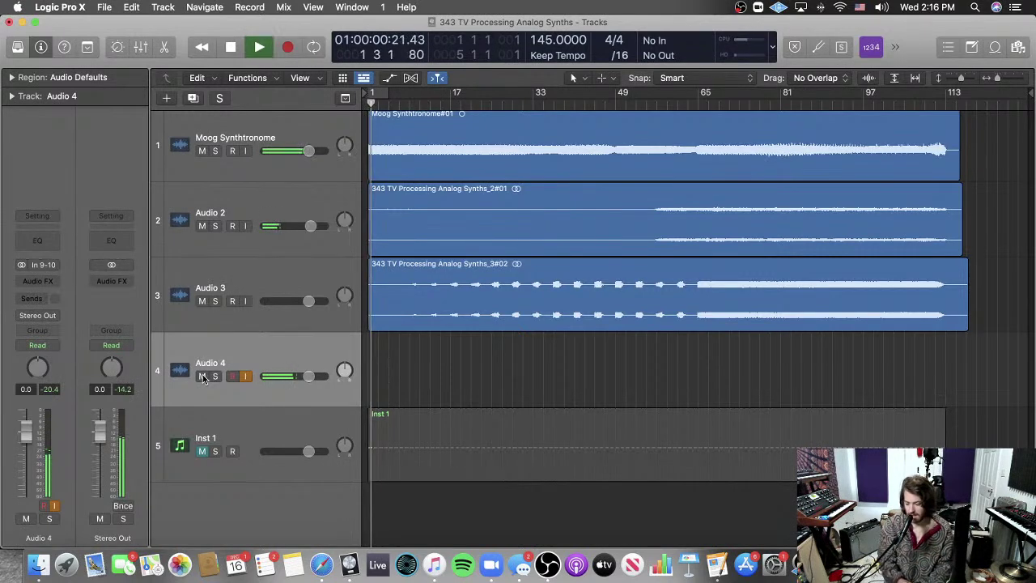
click(214, 376)
key(space)
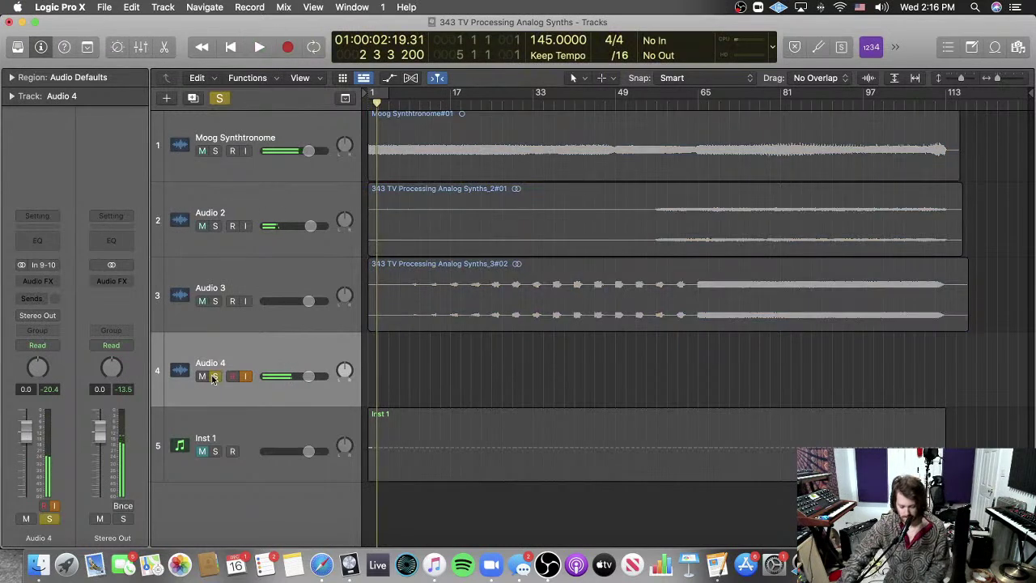
key(space)
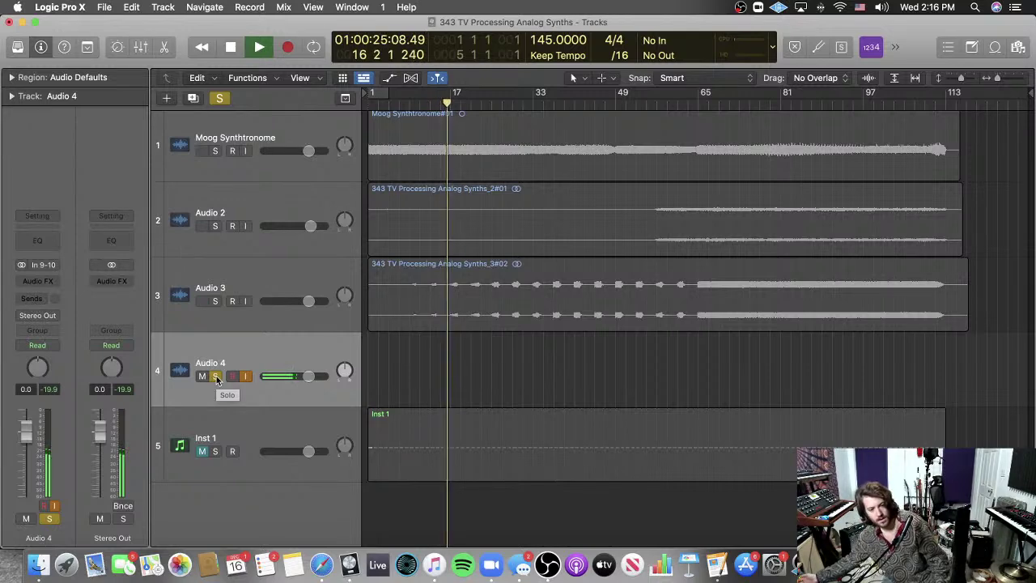
key(space)
click(217, 379)
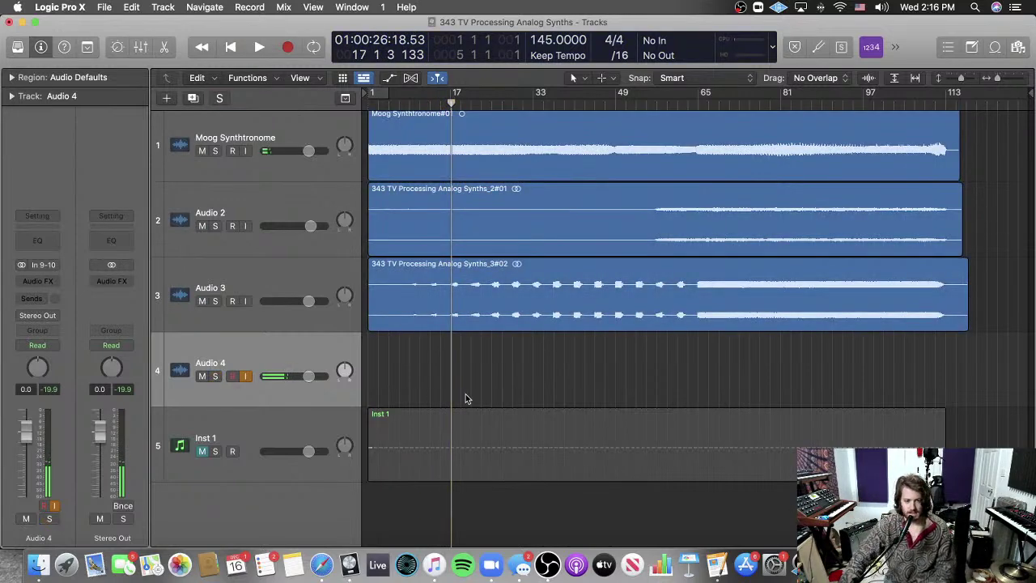
key(Return)
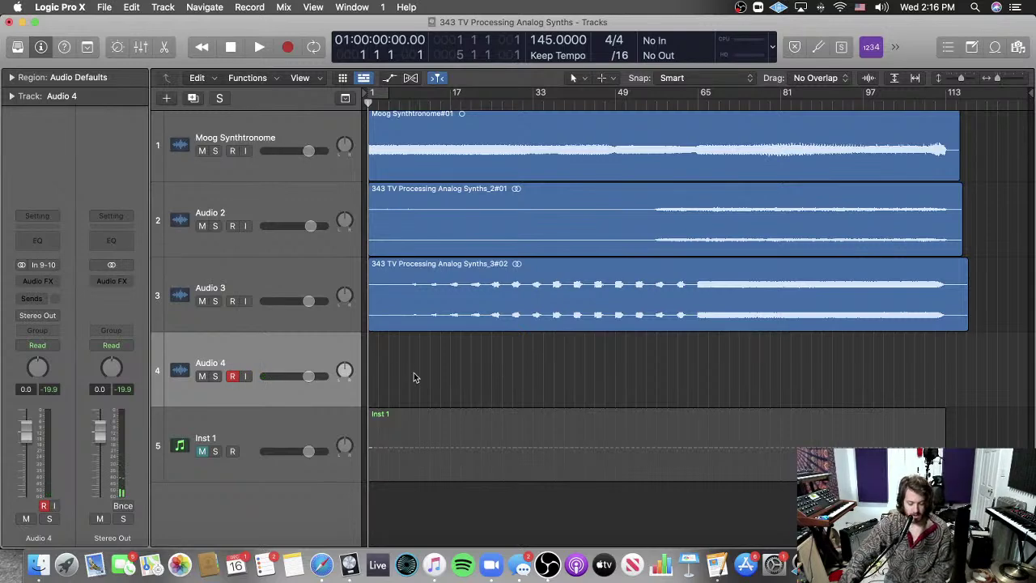
key(r)
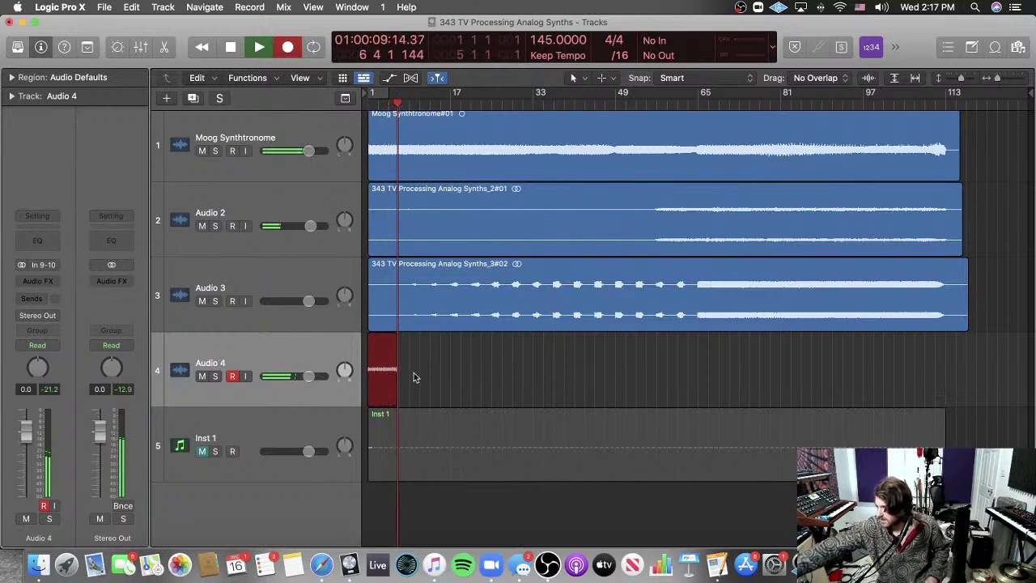
key(space)
key(Delete)
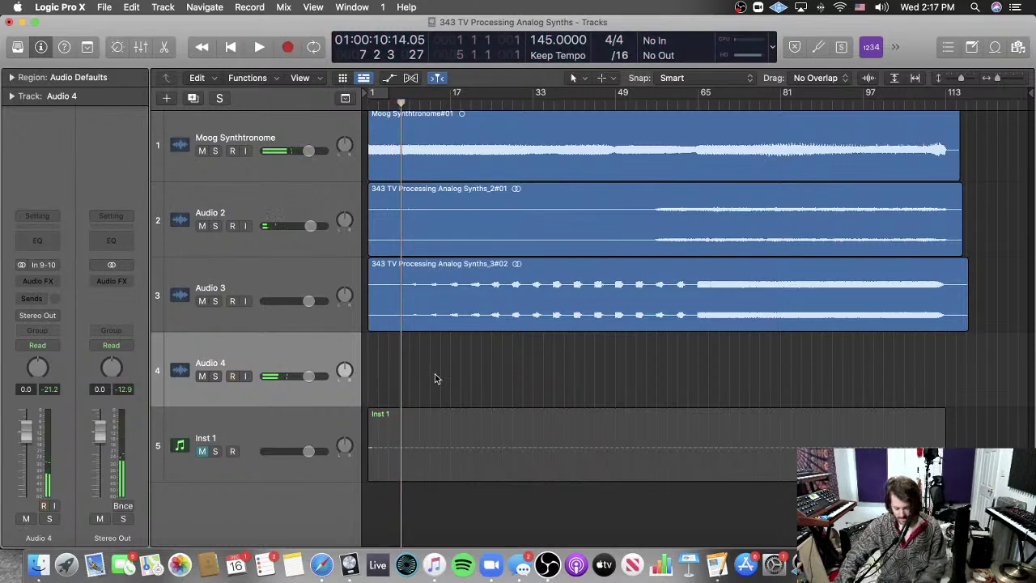
Step: Record Audio 4 from bar 1 to about bar 116, soloing it for part of the take, and solo the recorded track
key(Return)
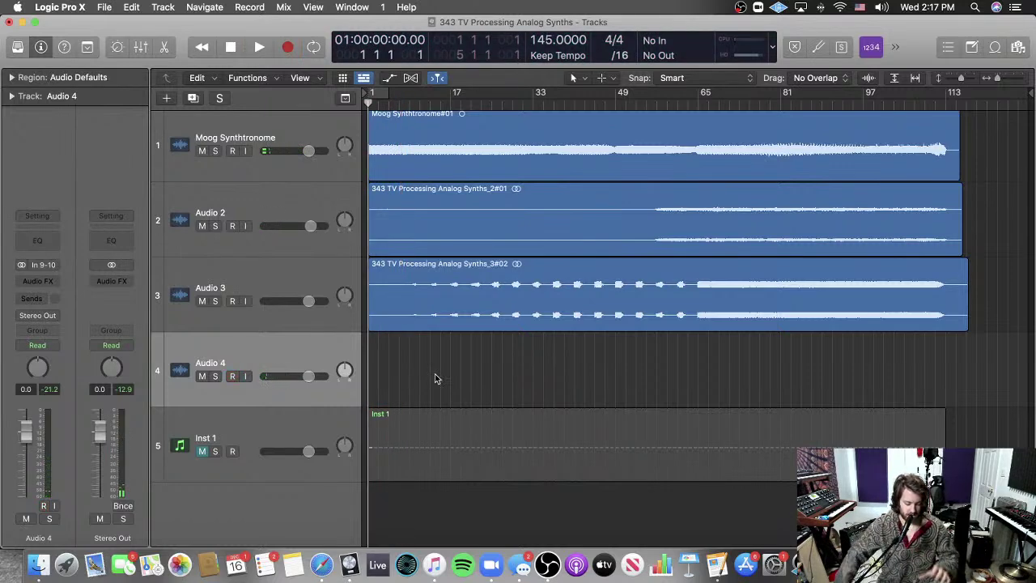
key(r)
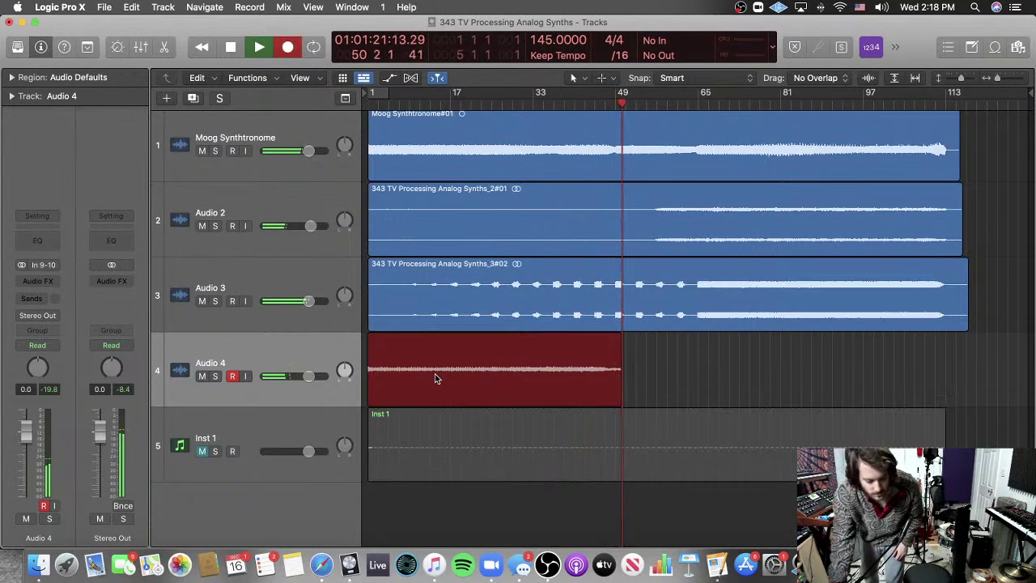
click(214, 376)
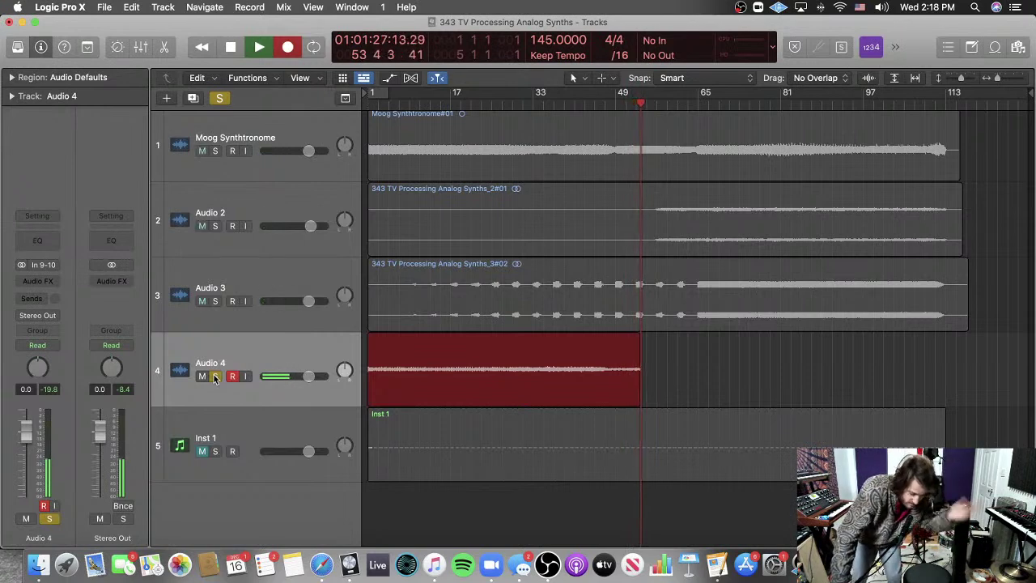
click(215, 376)
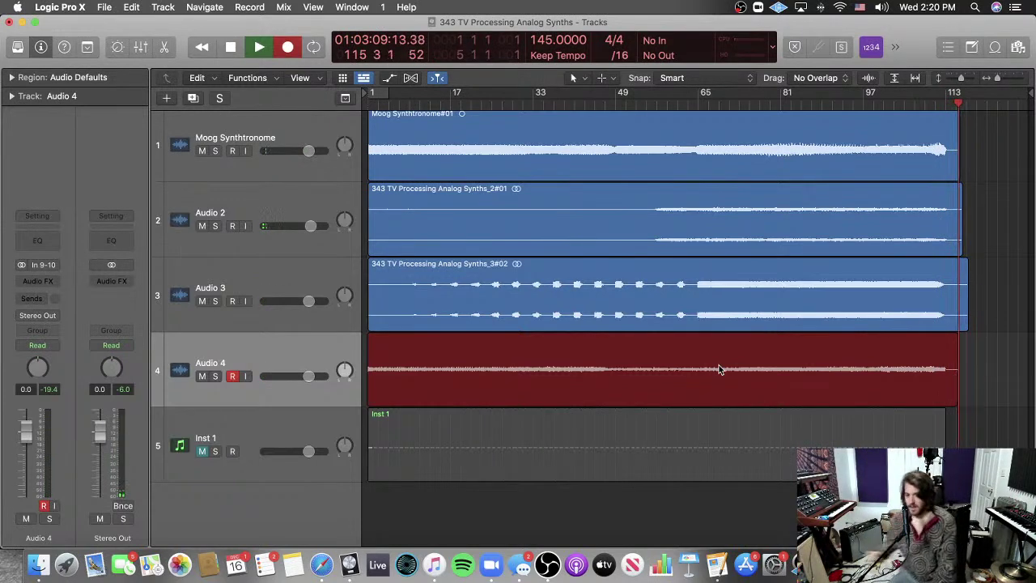
key(space)
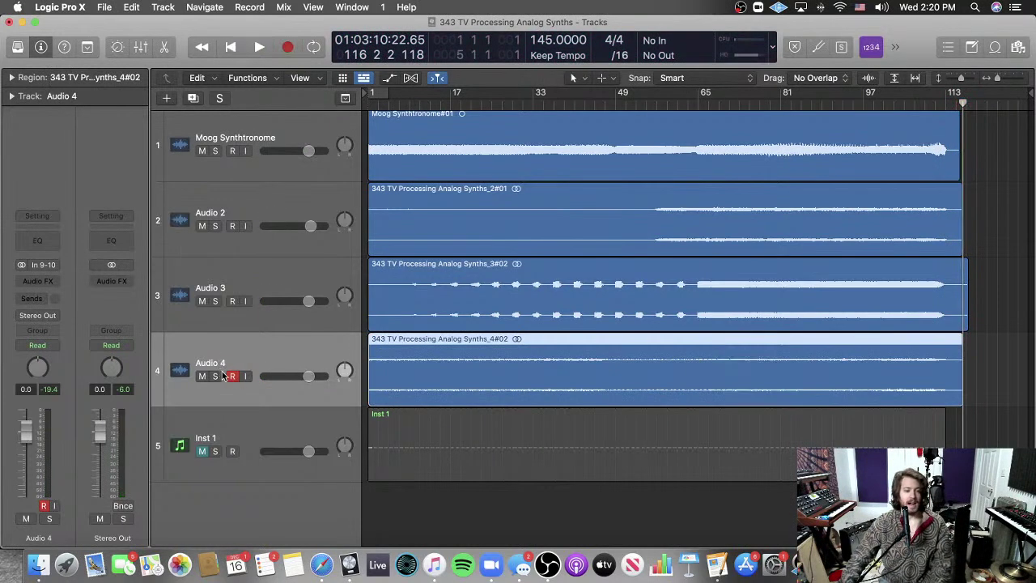
click(220, 377)
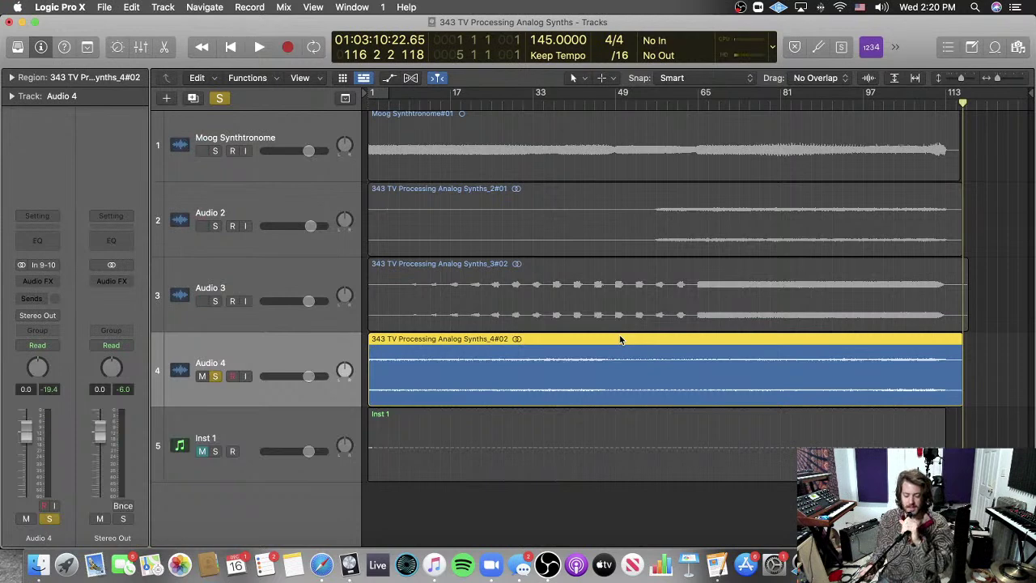
Step: Audition the soloed Audio 4 recording at its end near bar 113 and from about bar 76 onward
click(915, 102)
key(space)
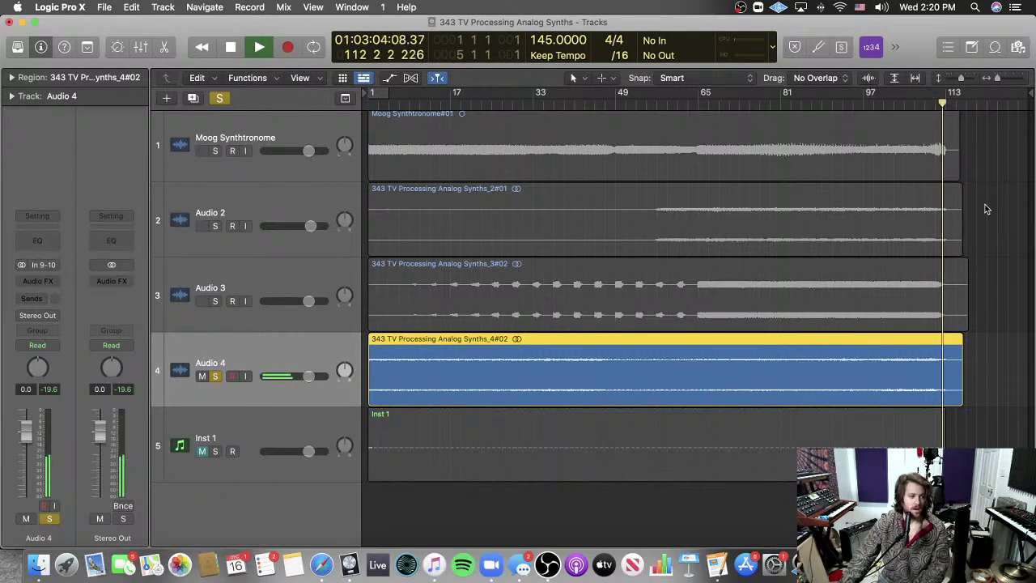
key(space)
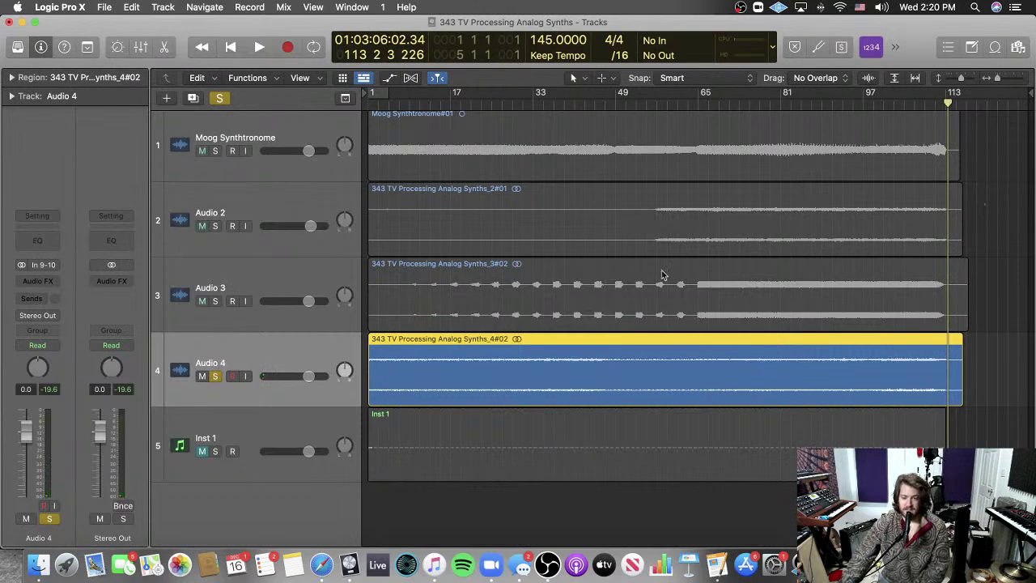
click(757, 105)
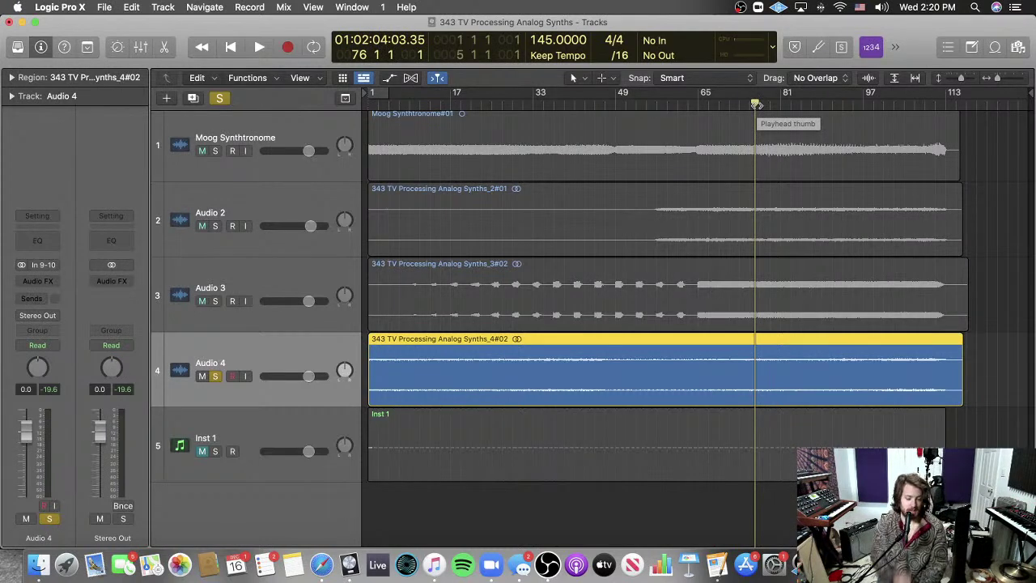
key(space)
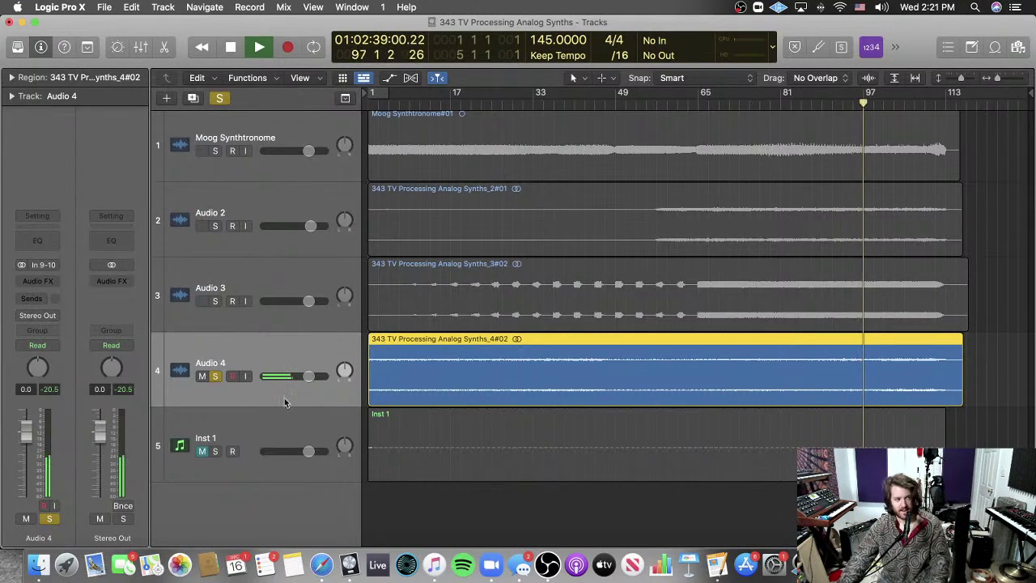
Step: Turn off Audio 4's solo and raise its volume to 4.4 dB against the full mix
click(215, 376)
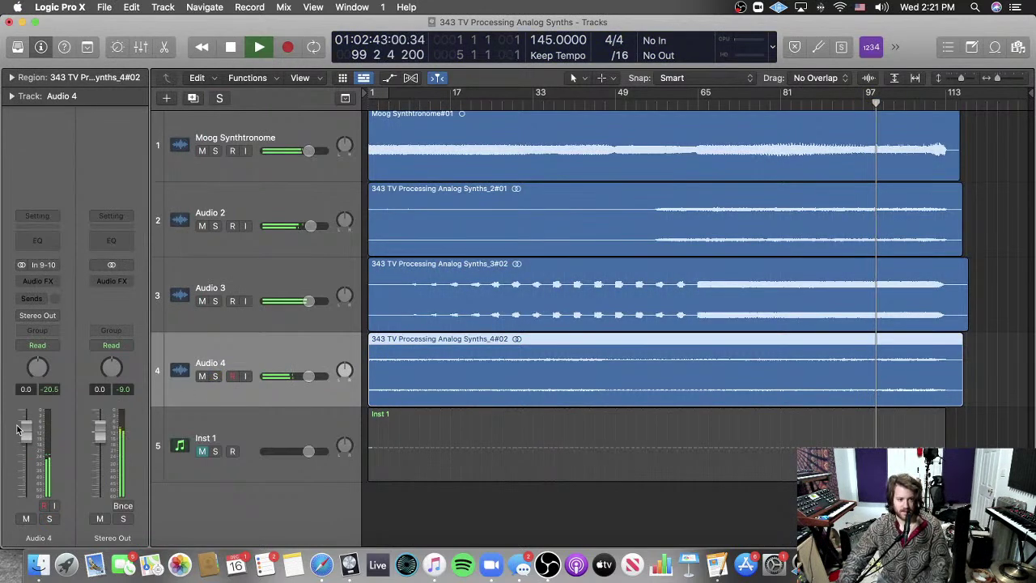
drag(24, 436, 29, 408)
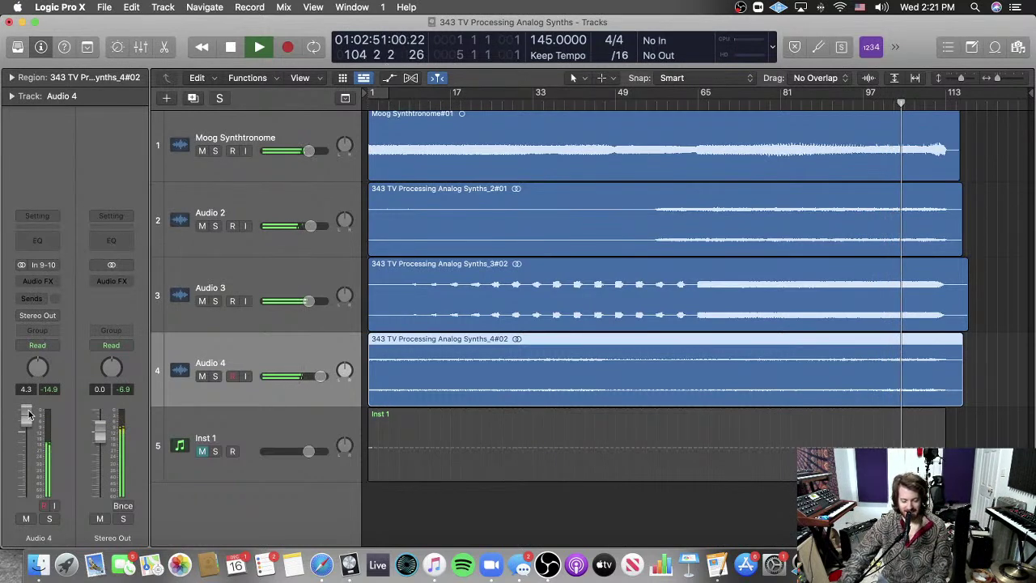
drag(28, 417, 27, 415)
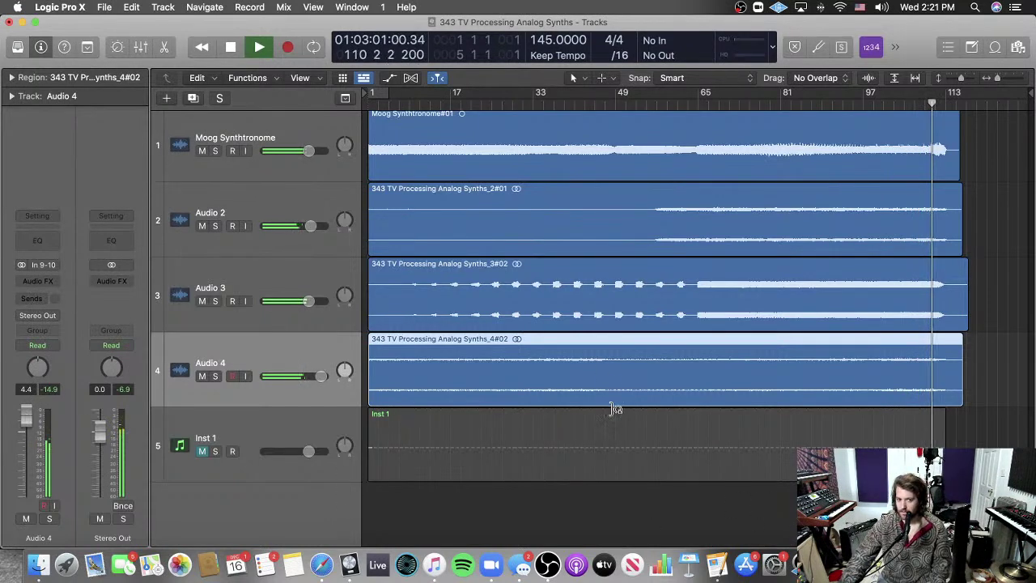
Step: Trim the end of the Audio 4 region to about bar 113 with a short fade-out, and play back the mix with its volume at 4.2 dB
drag(962, 403, 943, 390)
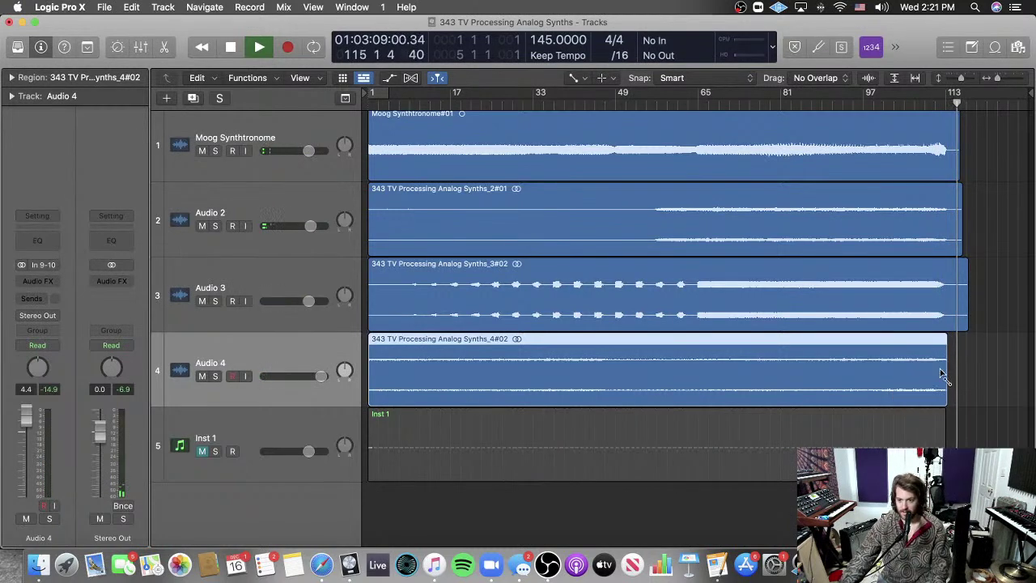
click(920, 104)
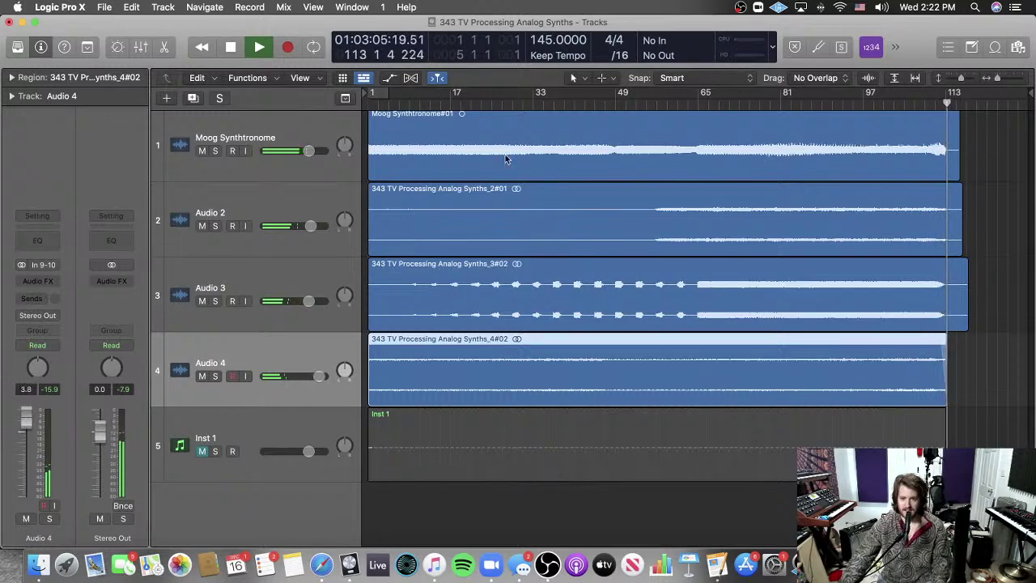
click(650, 107)
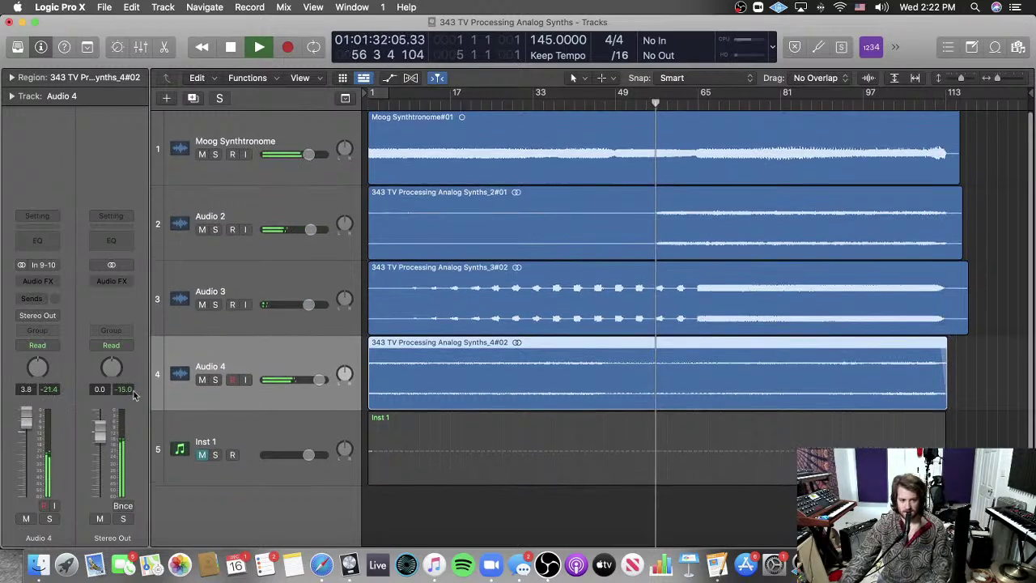
key(Return)
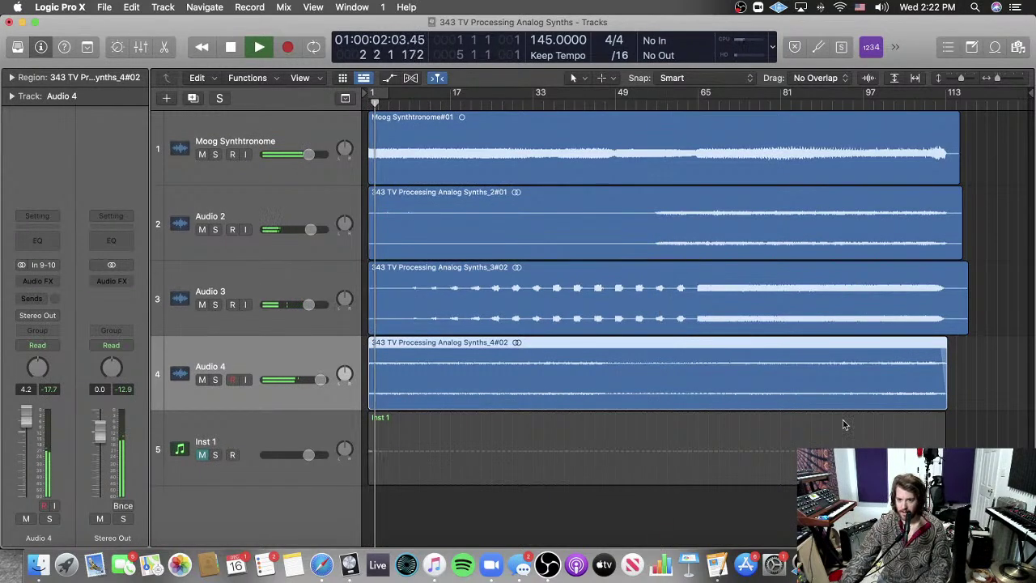
Step: Bypass the UAD Capito plug-in on Moog Synthtronome and audition that track soloed, ending with the solo off at bar 1
click(971, 375)
click(416, 170)
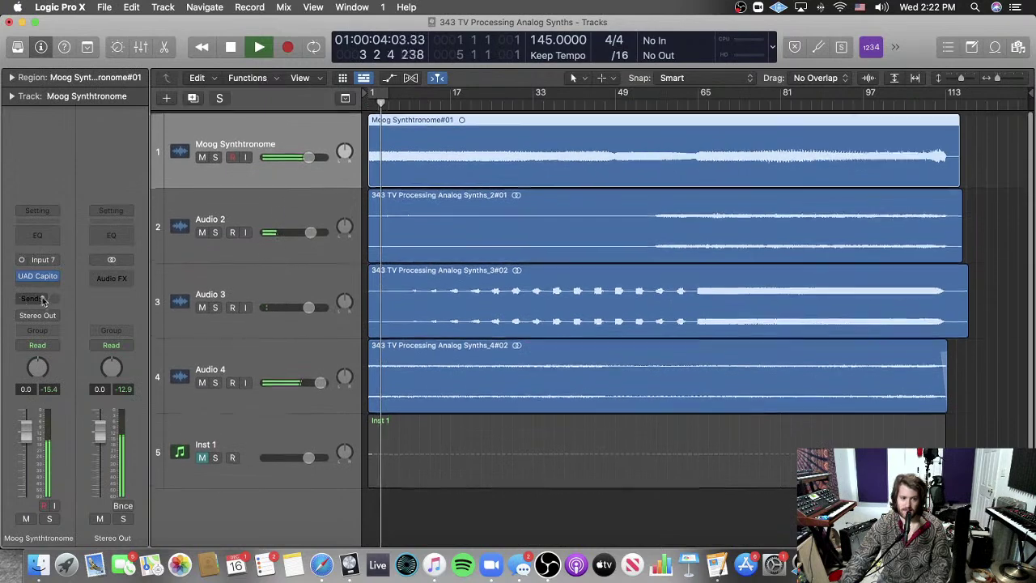
click(21, 276)
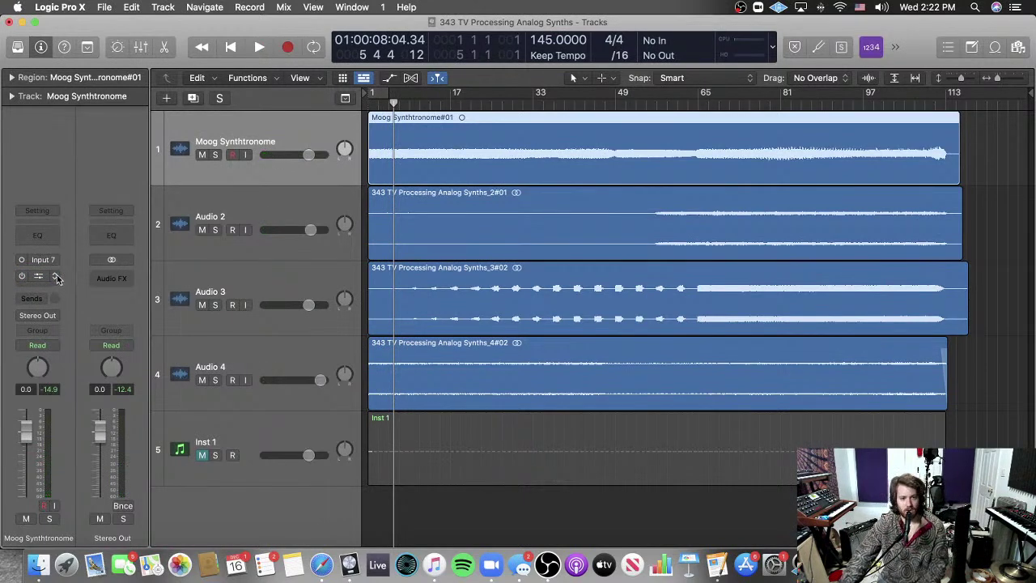
click(216, 158)
key(space)
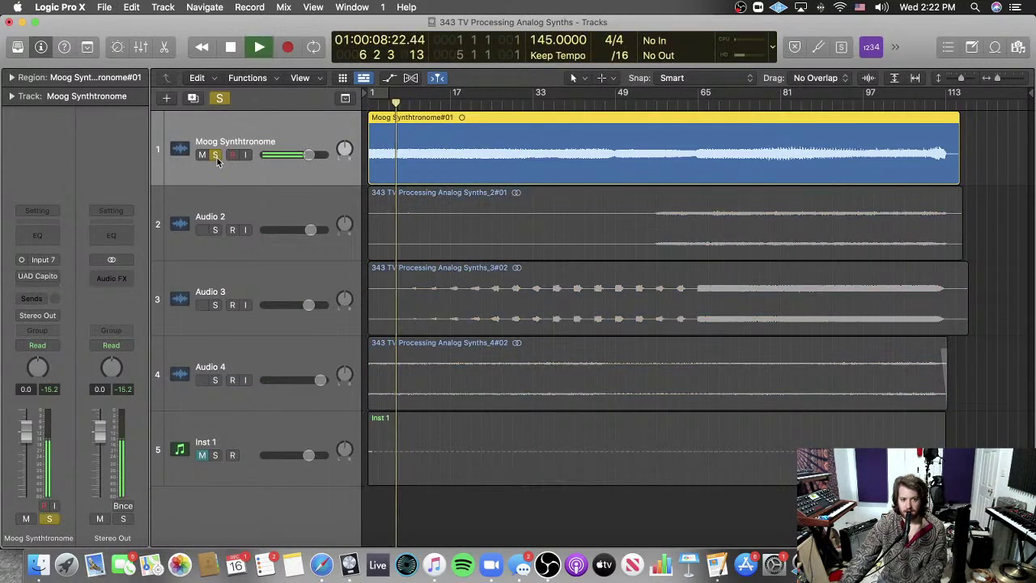
key(space)
click(216, 158)
key(Return)
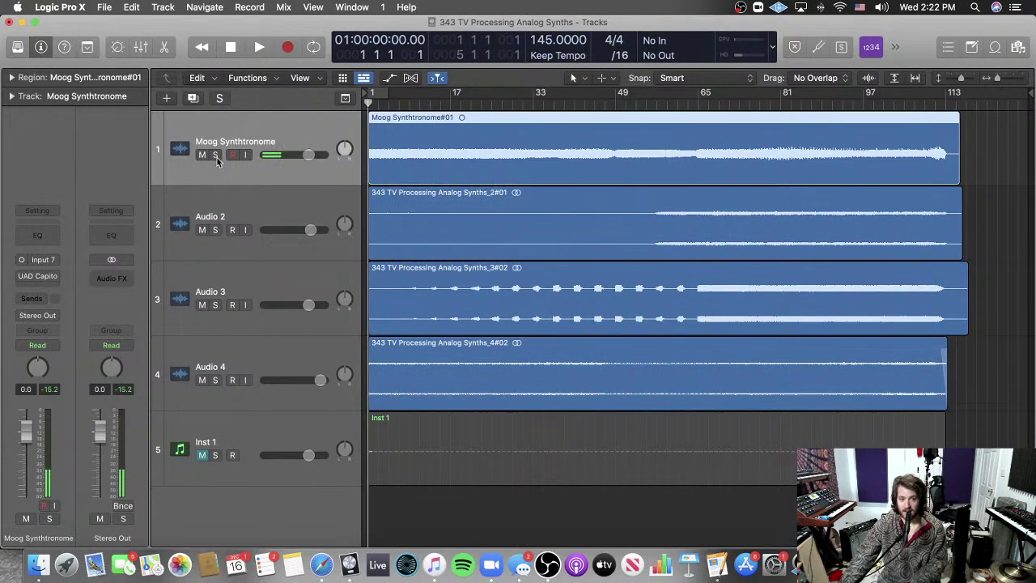
Step: Compare the mix with Moog Synthtronome's UAD Capito plug-in off and on, leaving it on with the playhead back at bar 1
key(space)
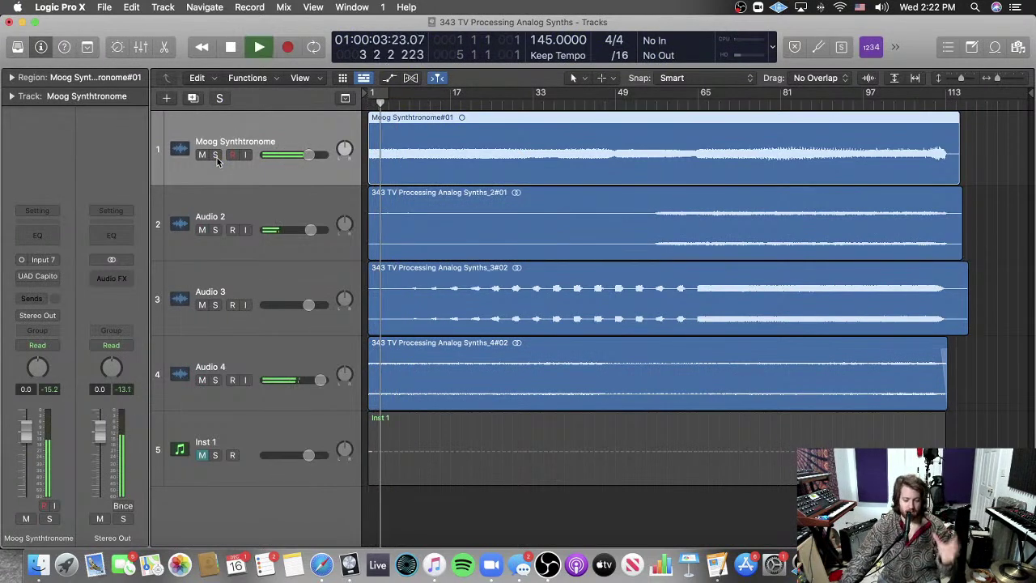
click(22, 277)
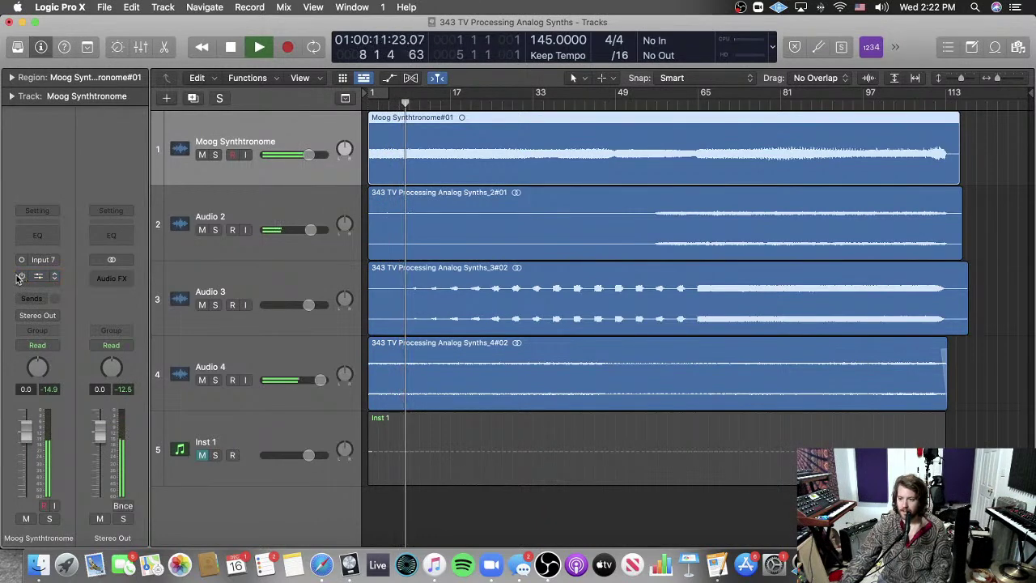
click(778, 106)
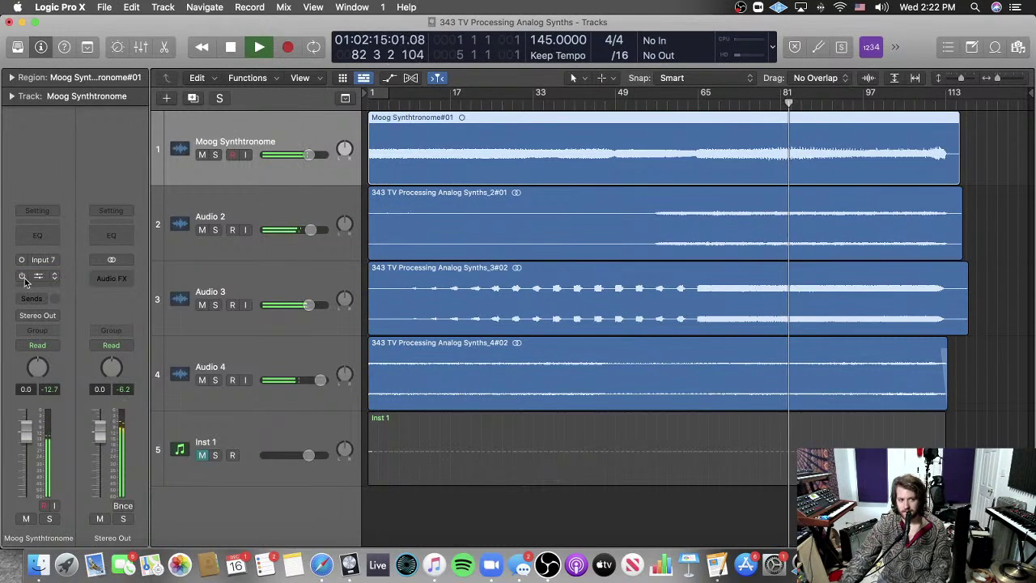
key(space)
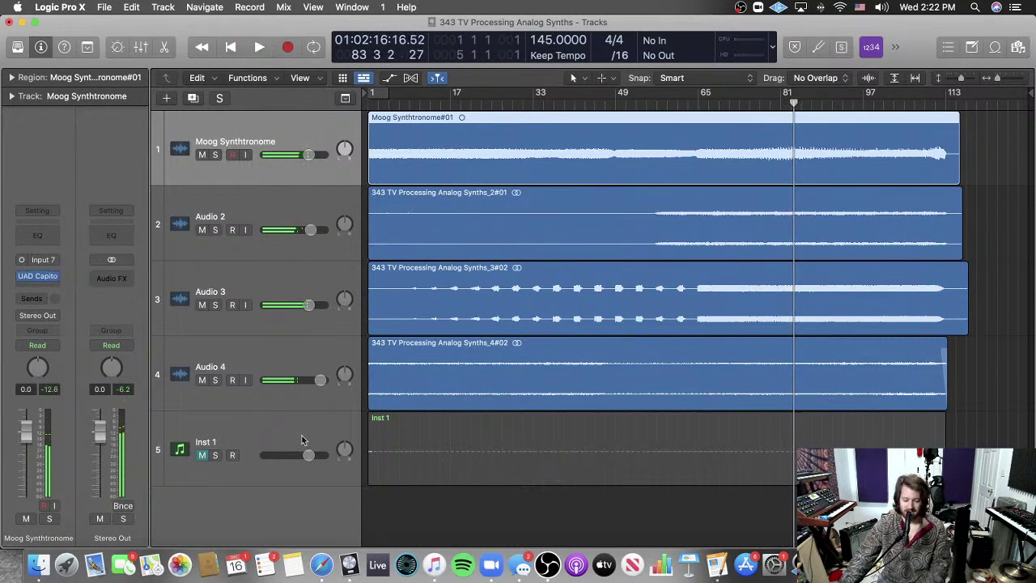
key(Return)
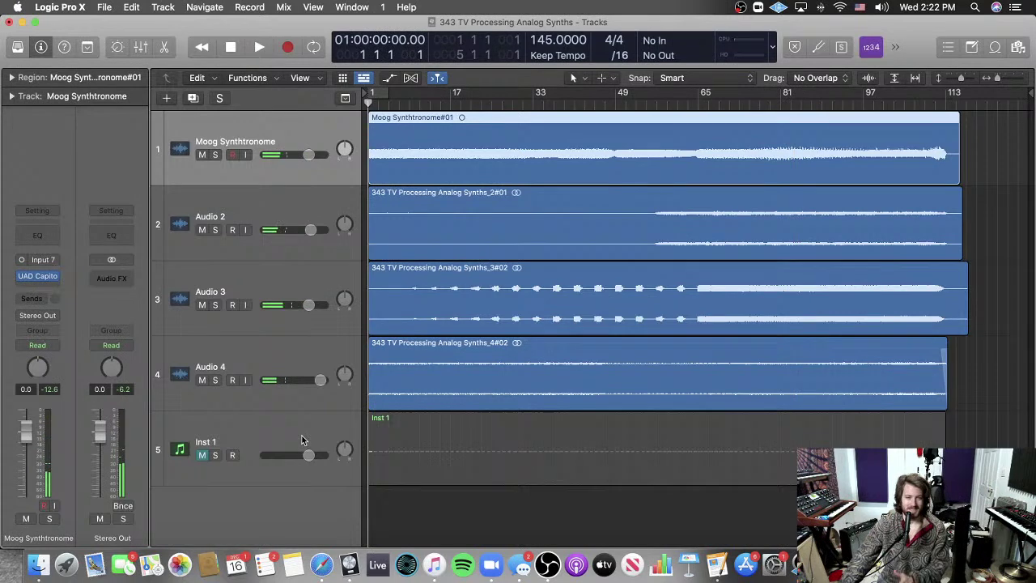
Step: During playback, create one new audio track below Audio 4 using Input 9 + 10 and Output 1 + 2, and turn on its input monitoring
click(484, 515)
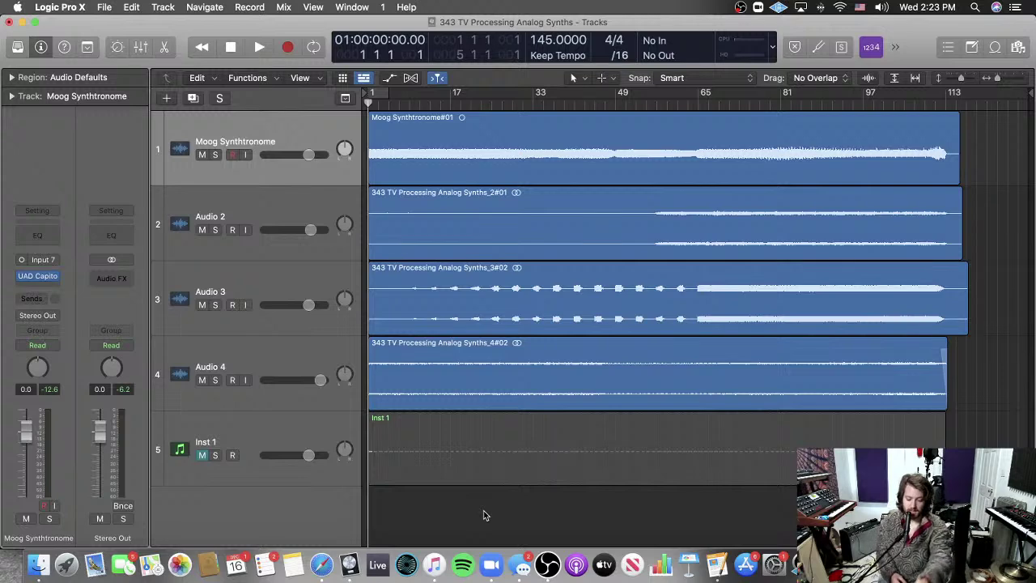
key(space)
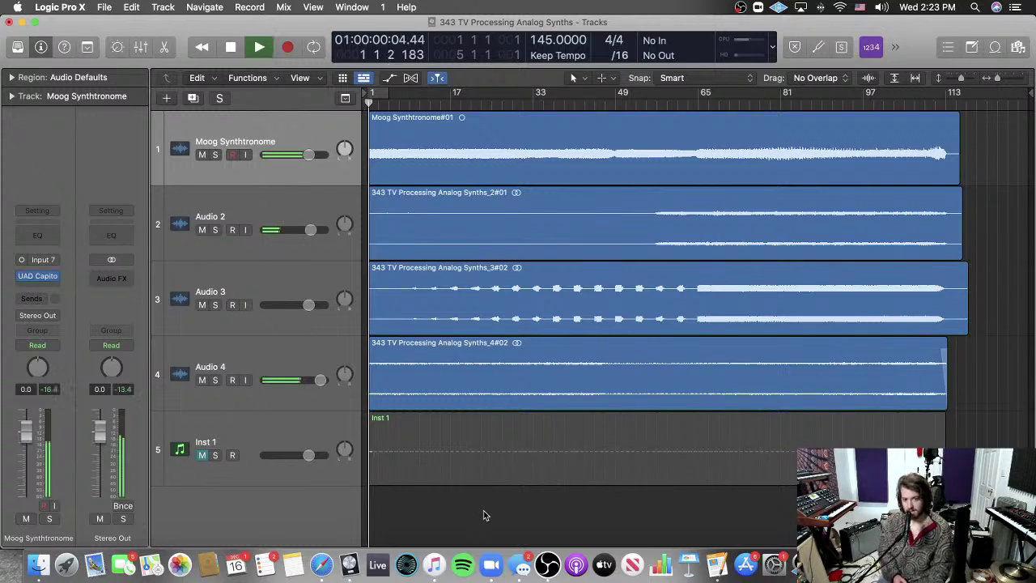
click(272, 362)
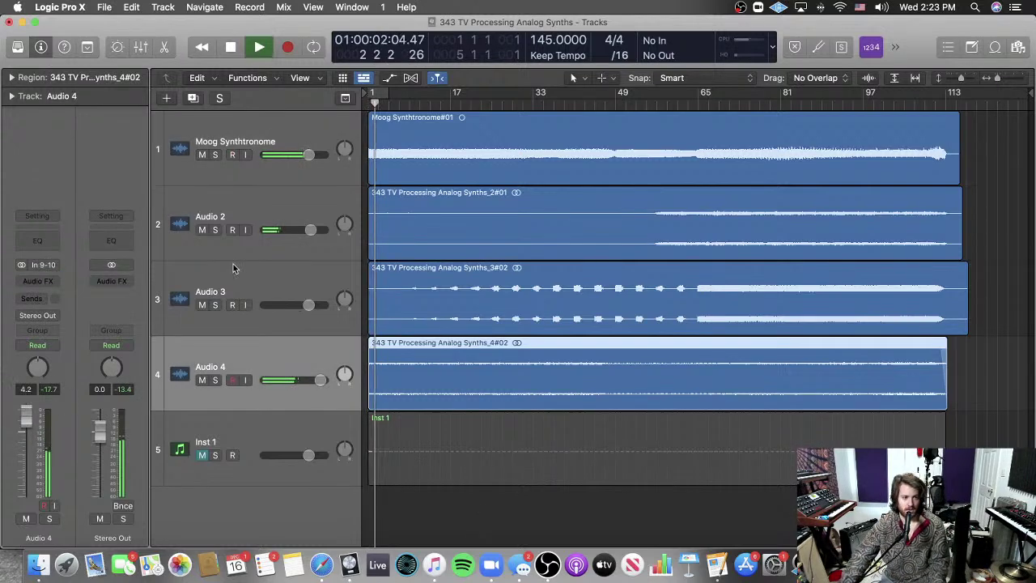
key(alt+super+n)
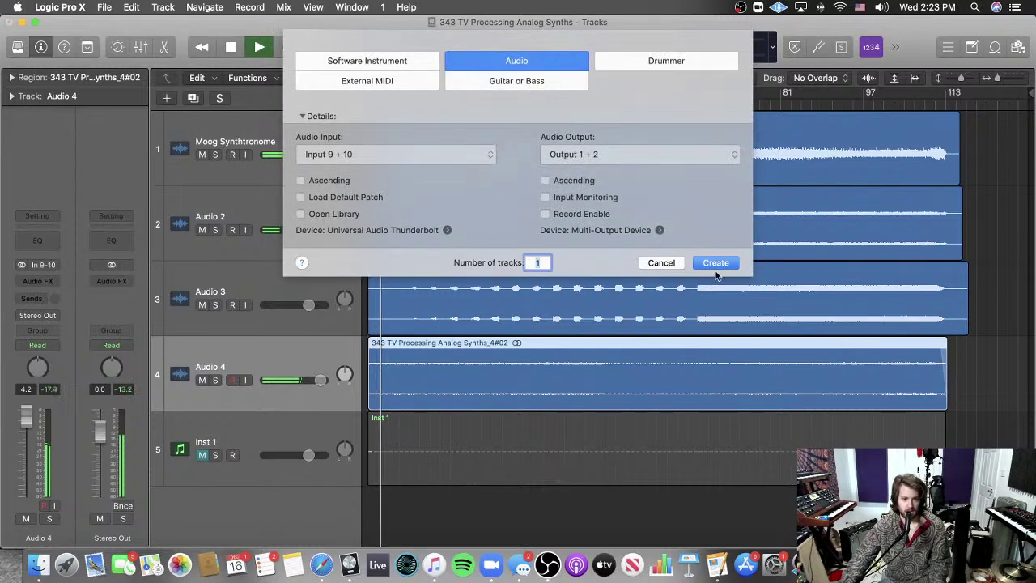
click(716, 263)
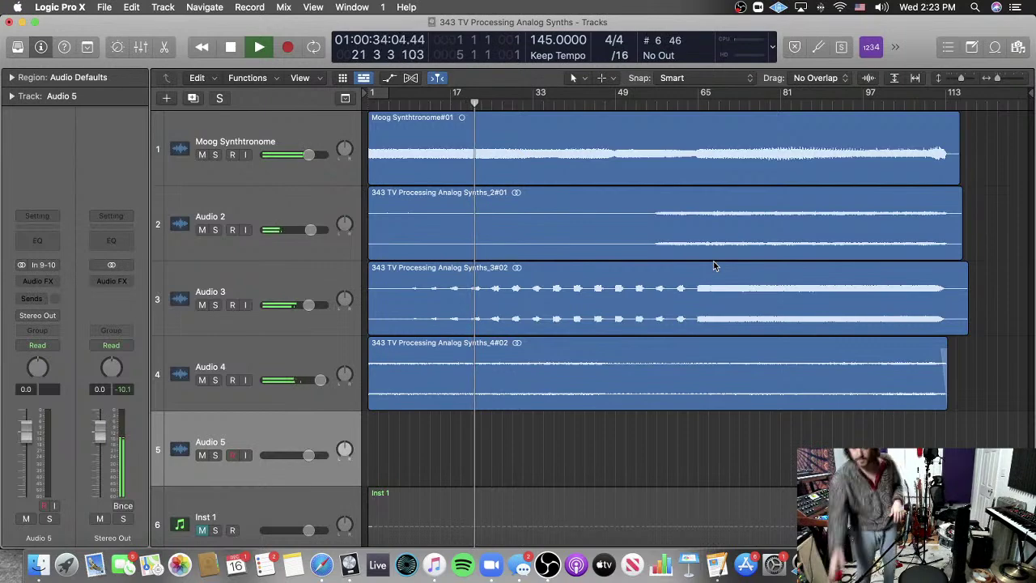
click(245, 456)
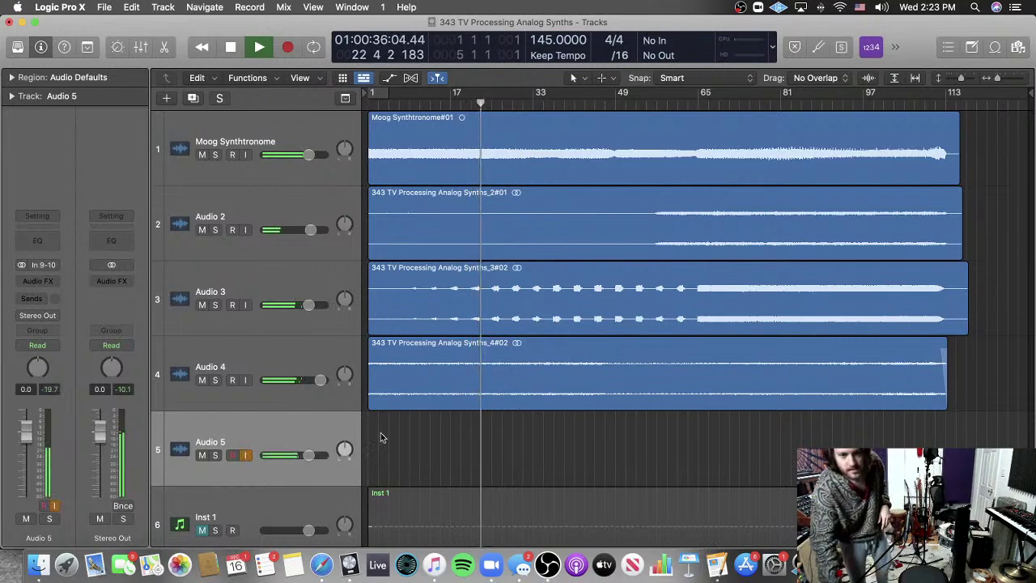
Step: Play the mix on to about bar 63 while monitoring Audio 5's live input, and return the playhead to bar 1
scroll(429, 465, down, 1)
scroll(429, 469, down, 1)
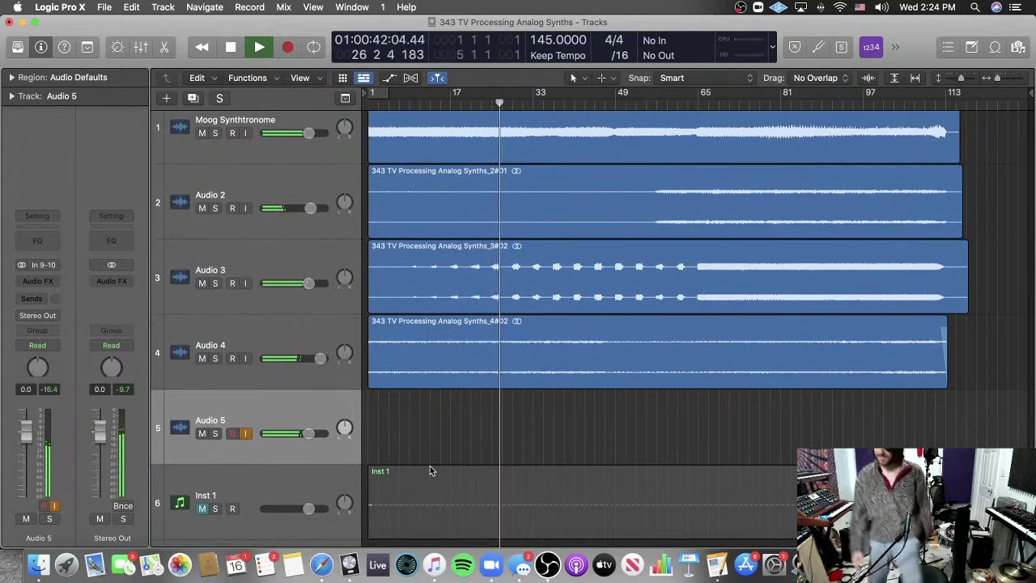
key(space)
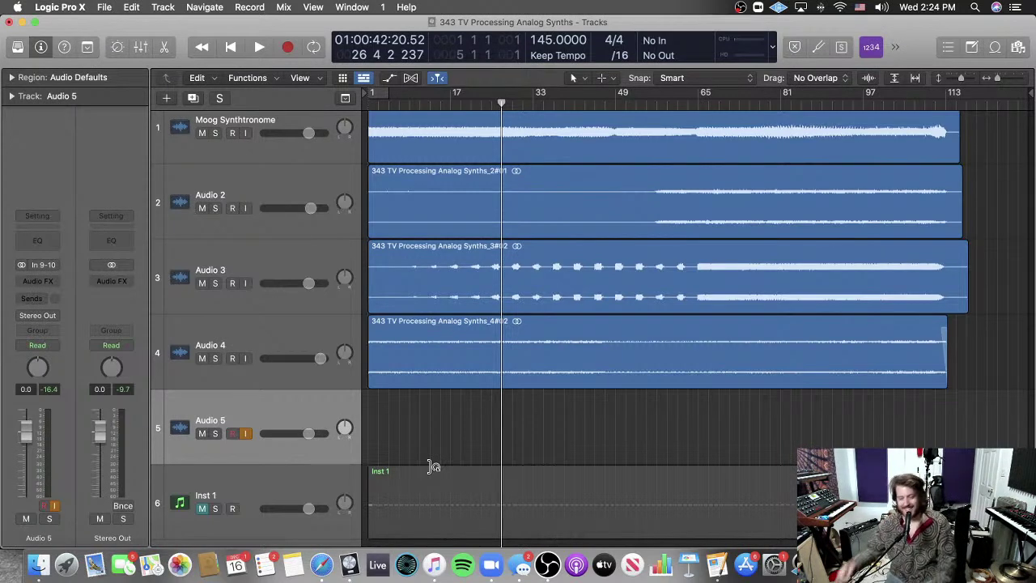
key(space)
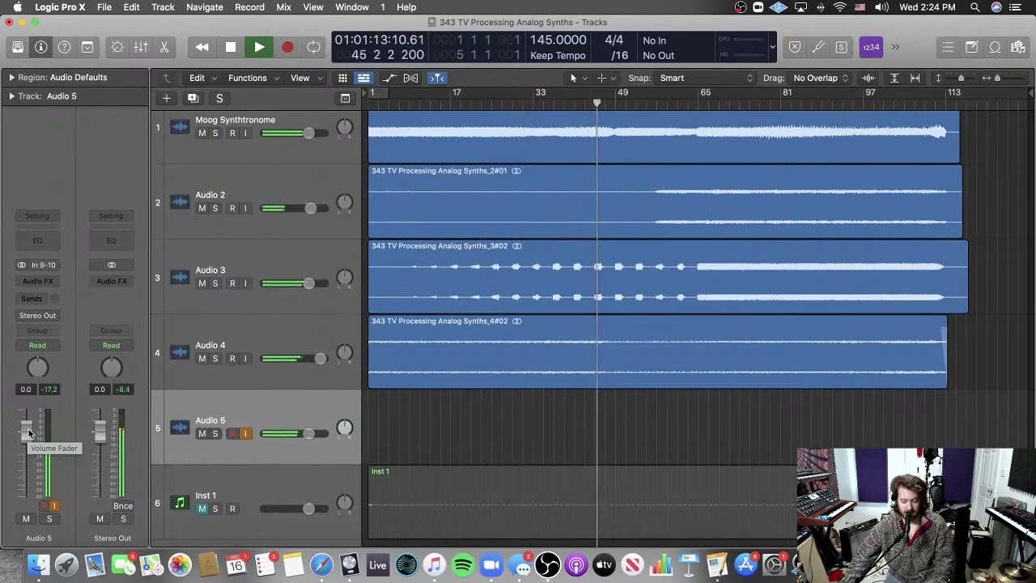
mouse_move(30, 433)
mouse_down()
mouse_move(30, 452)
mouse_move(30, 435)
mouse_up()
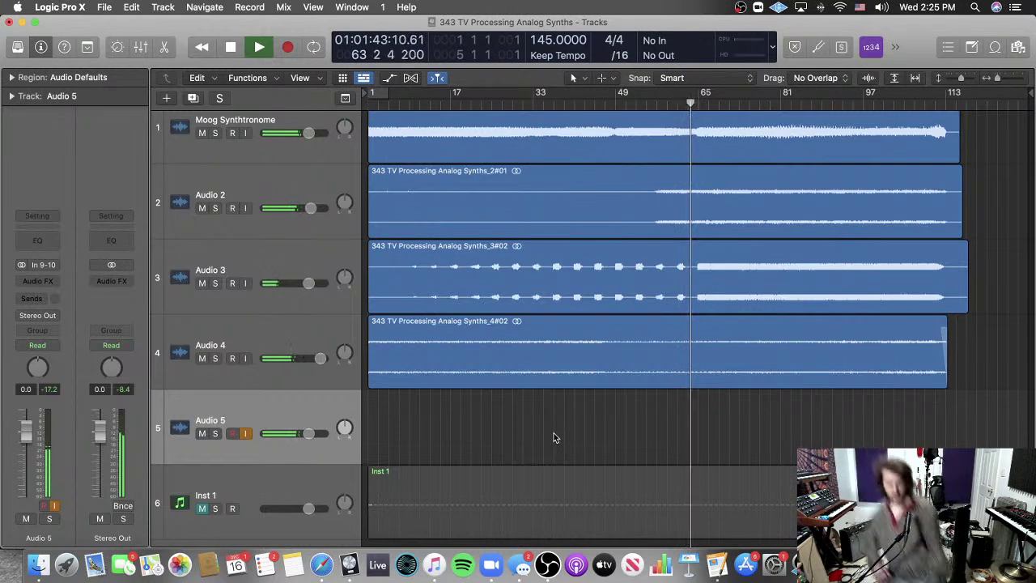
key(space)
key(Return)
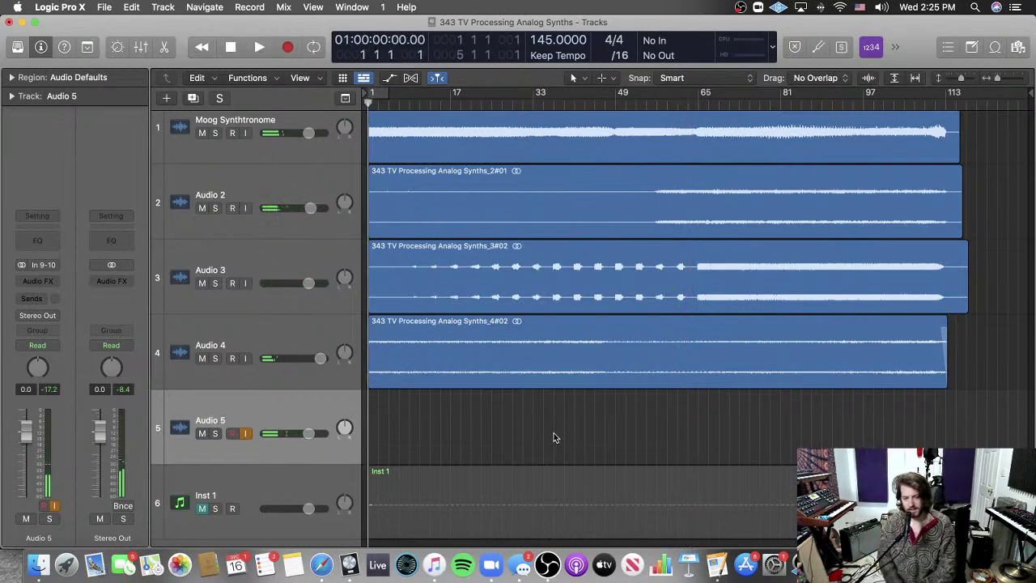
Step: Preview Audio 5's live input briefly, turn its input monitoring off, and record the track from bar 1 to about bar 119
key(space)
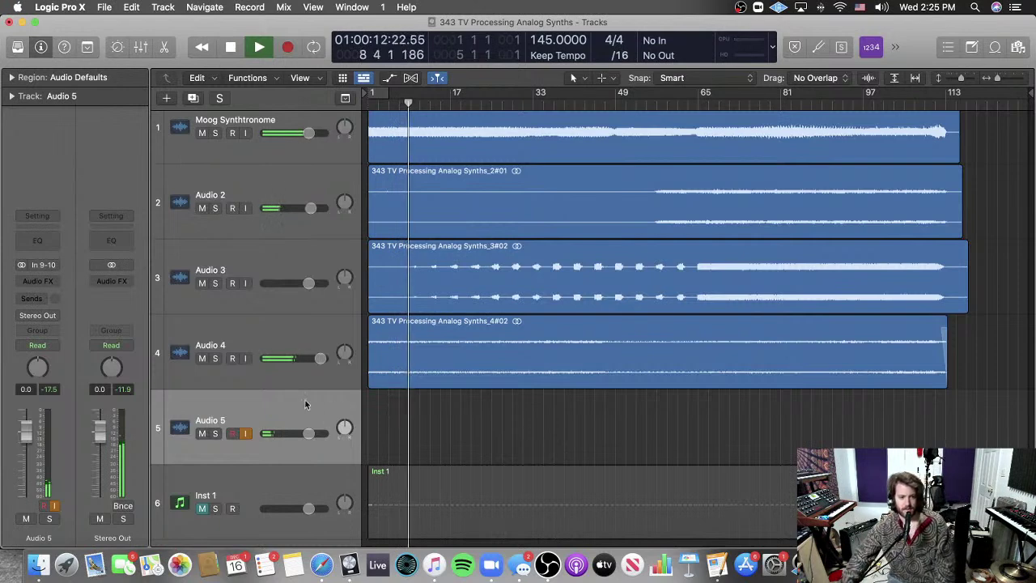
key(space)
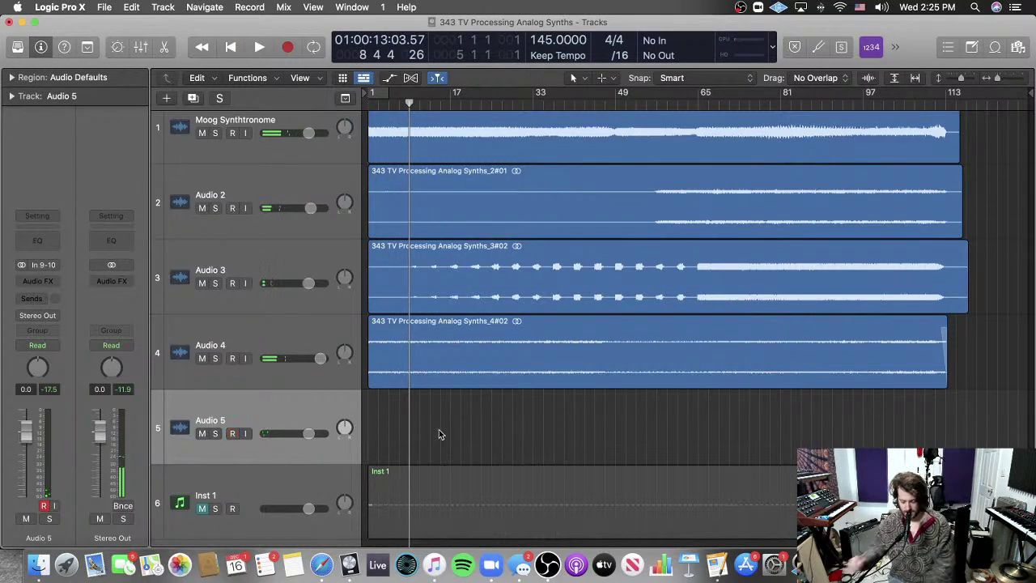
key(Return)
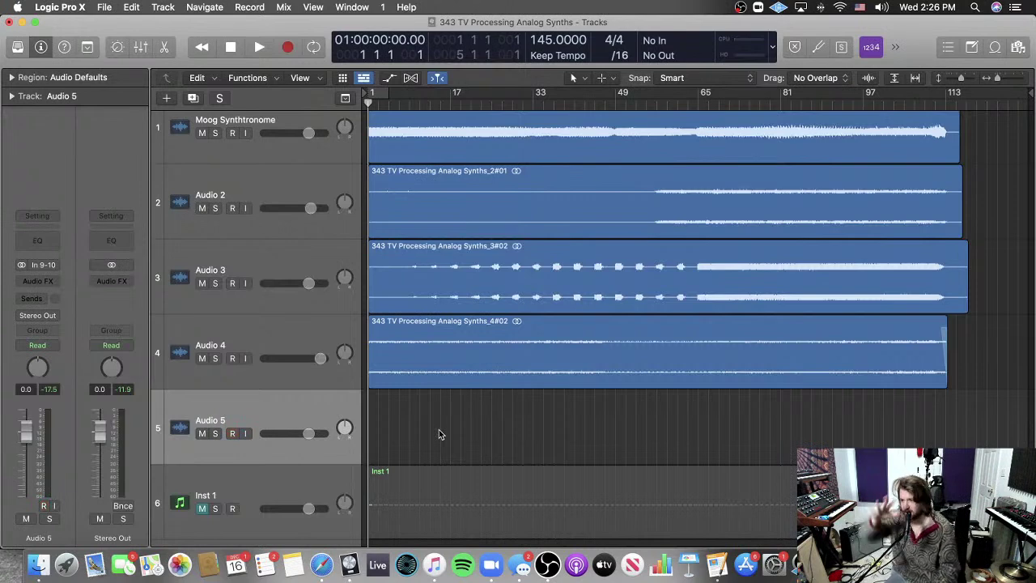
key(r)
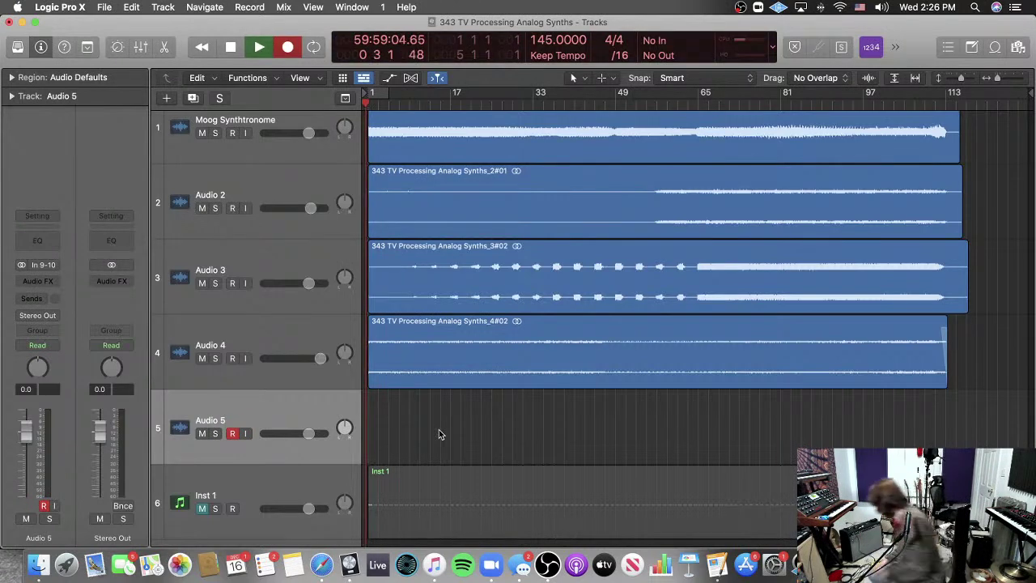
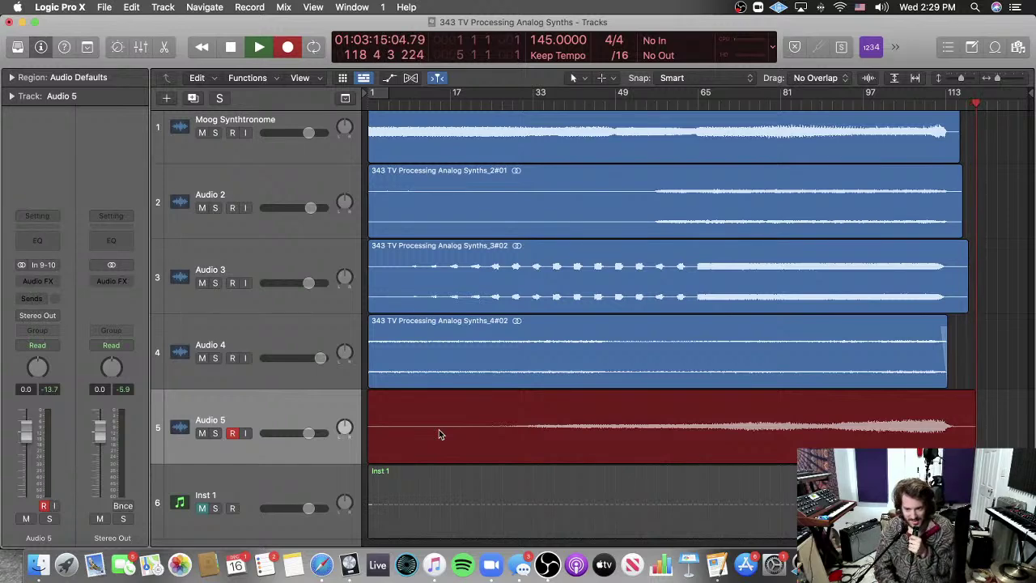
key(space)
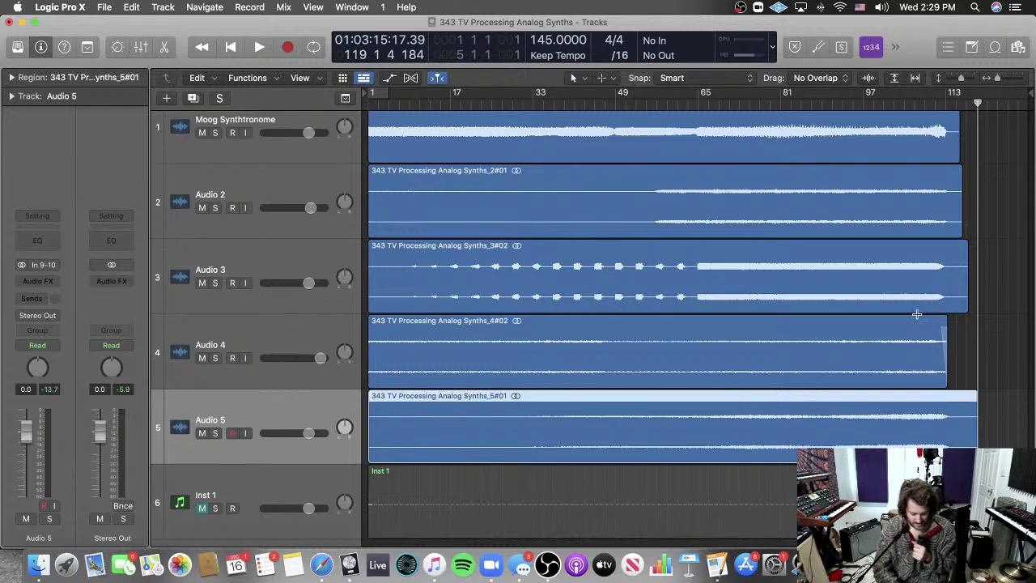
Step: Audition the later part of the mix with the Audio 5 recording, skipping through playback from about bar 68 to bar 111
click(708, 106)
drag(710, 105, 718, 105)
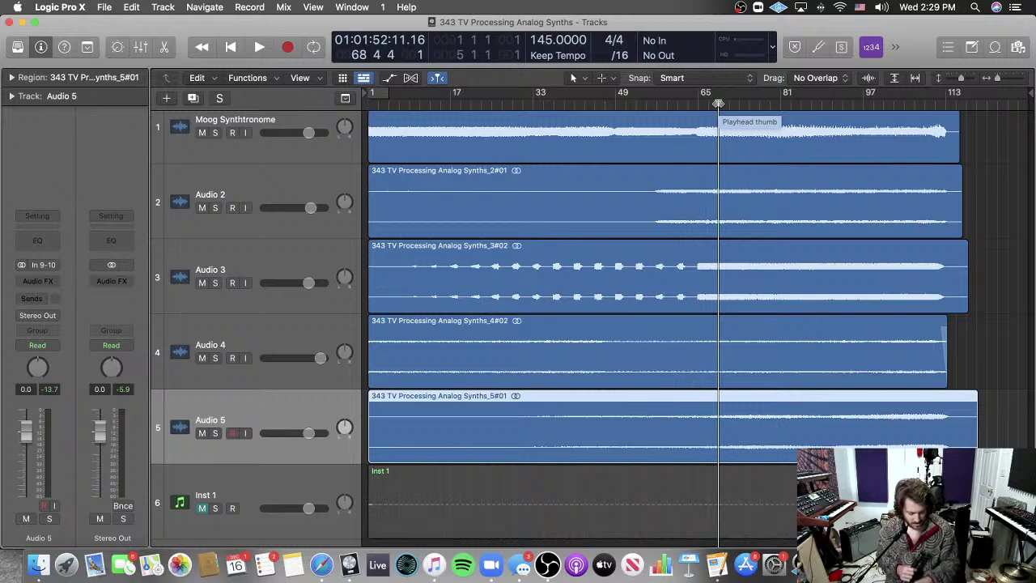
key(space)
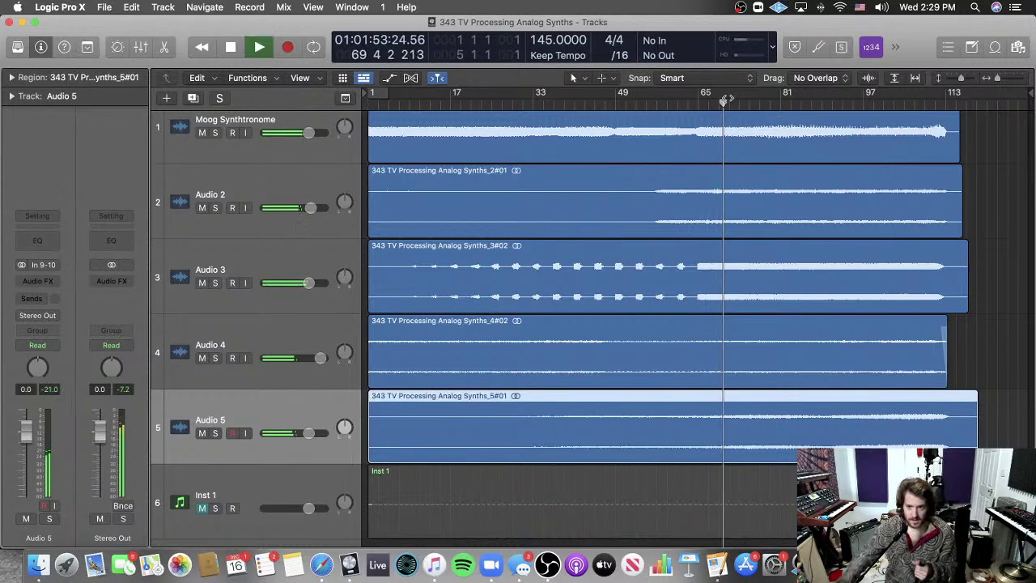
drag(728, 100, 786, 105)
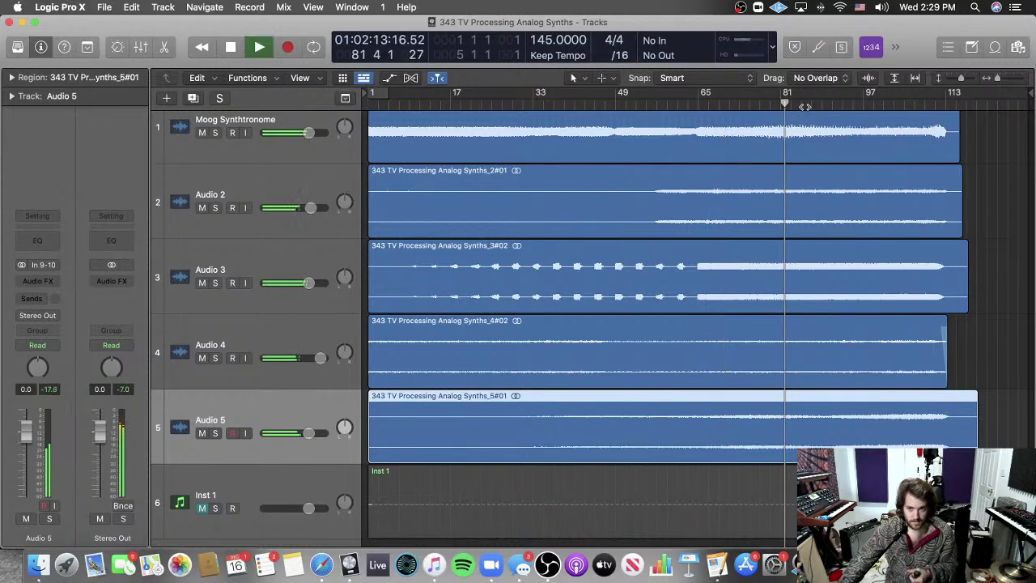
click(804, 106)
click(870, 106)
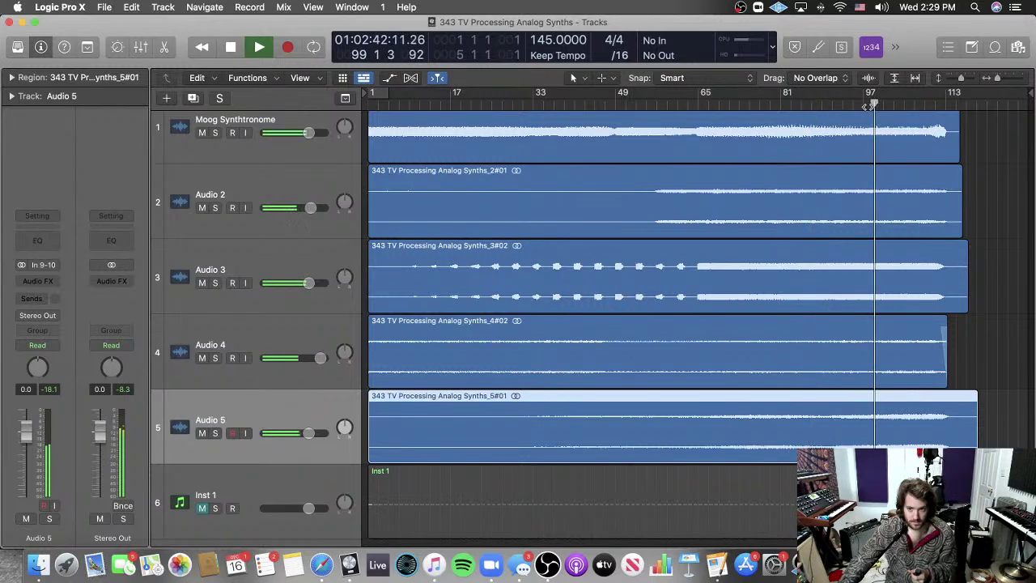
click(853, 105)
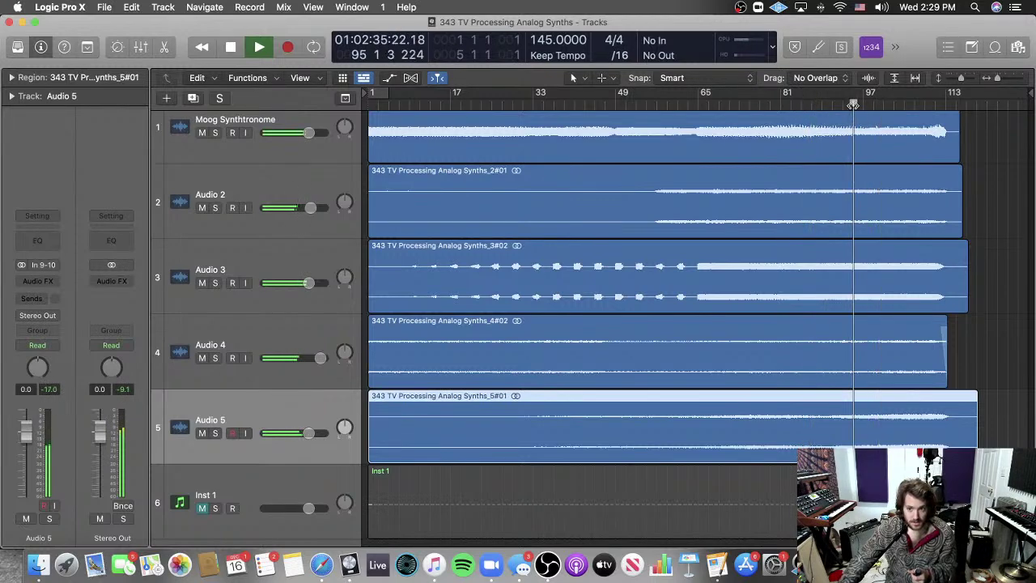
click(903, 102)
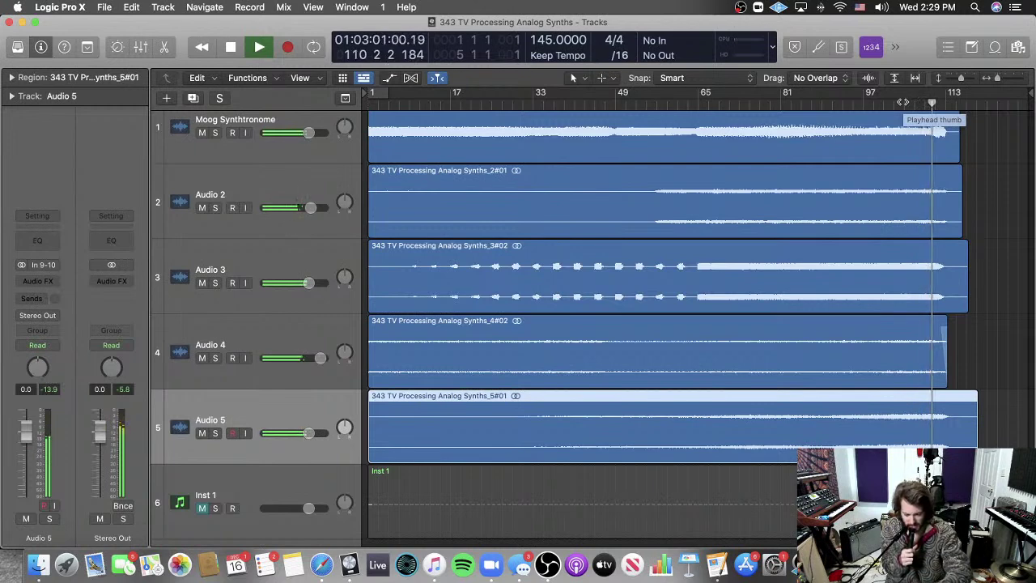
key(space)
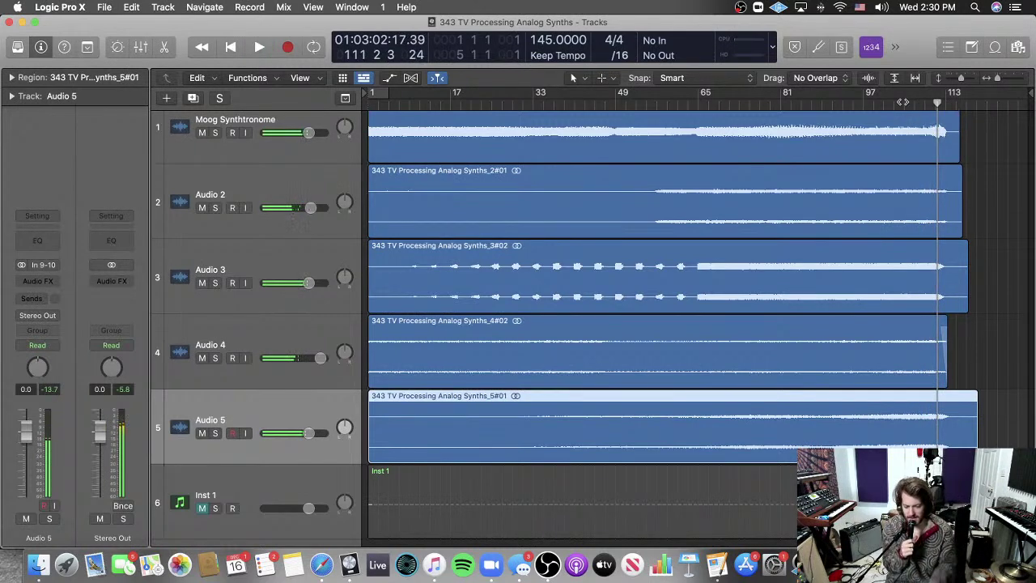
Step: Create one new audio track below Audio 5 using Input 9 + 10 and Output 1 + 2, and turn on its input monitoring with the playhead at bar 1
scroll(693, 141, down, 2)
scroll(723, 205, up, 3)
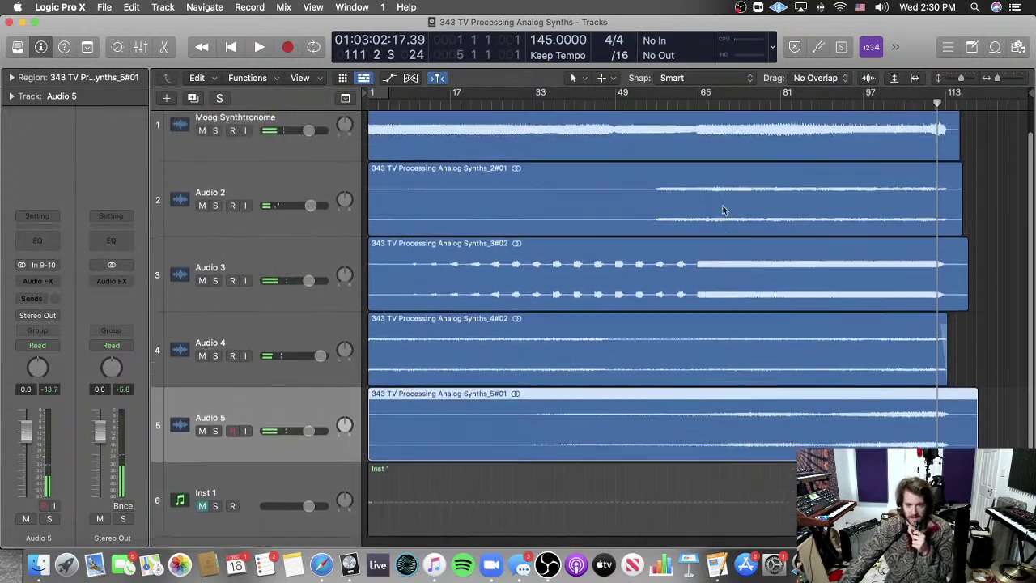
click(167, 98)
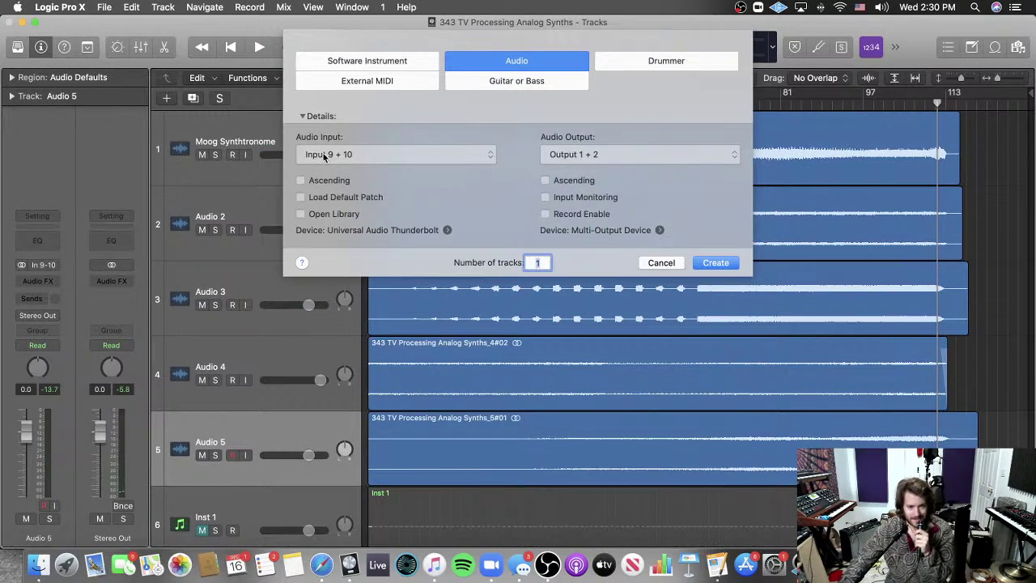
click(719, 263)
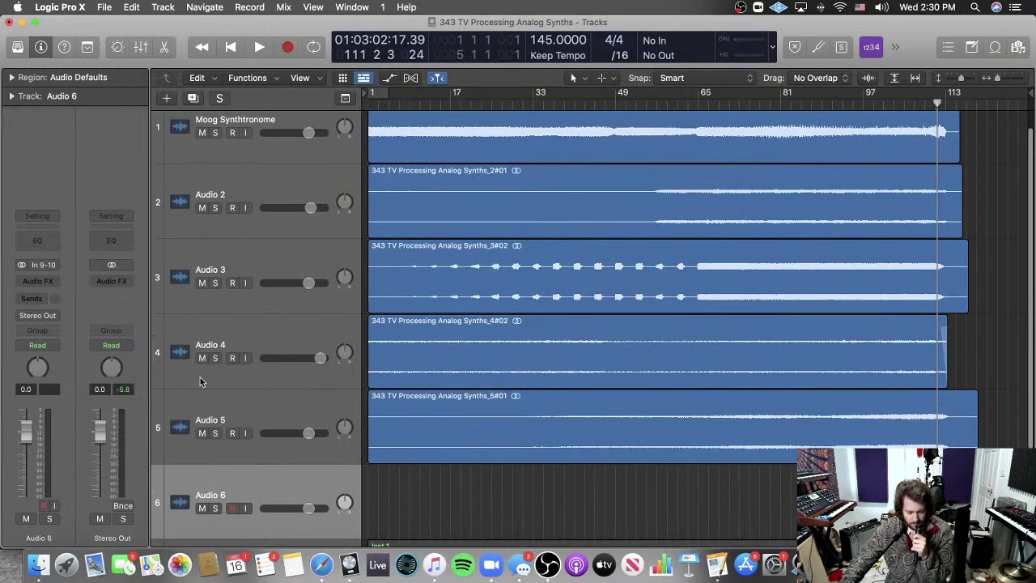
scroll(271, 401, down, 1)
scroll(257, 433, down, 1)
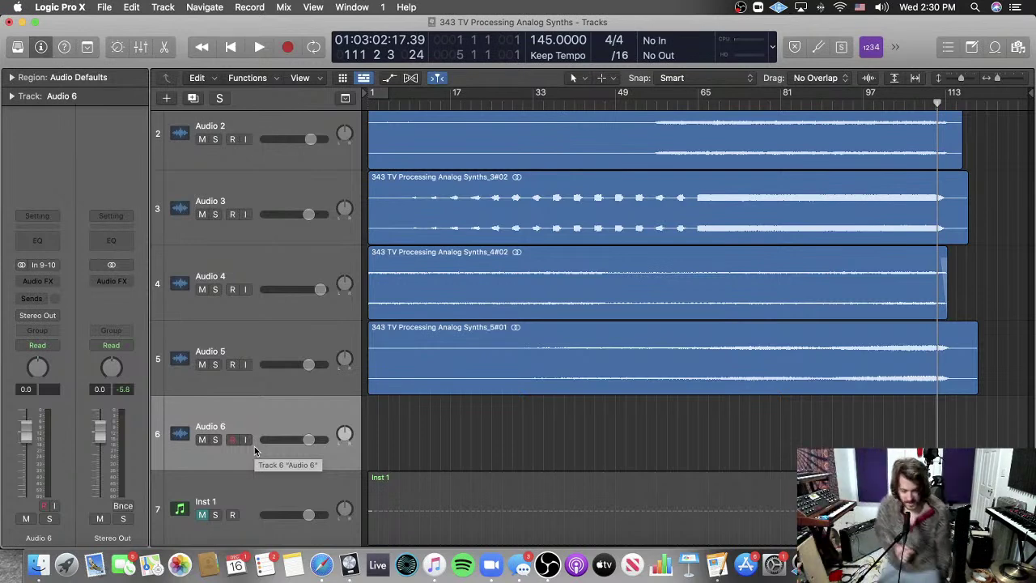
key(Return)
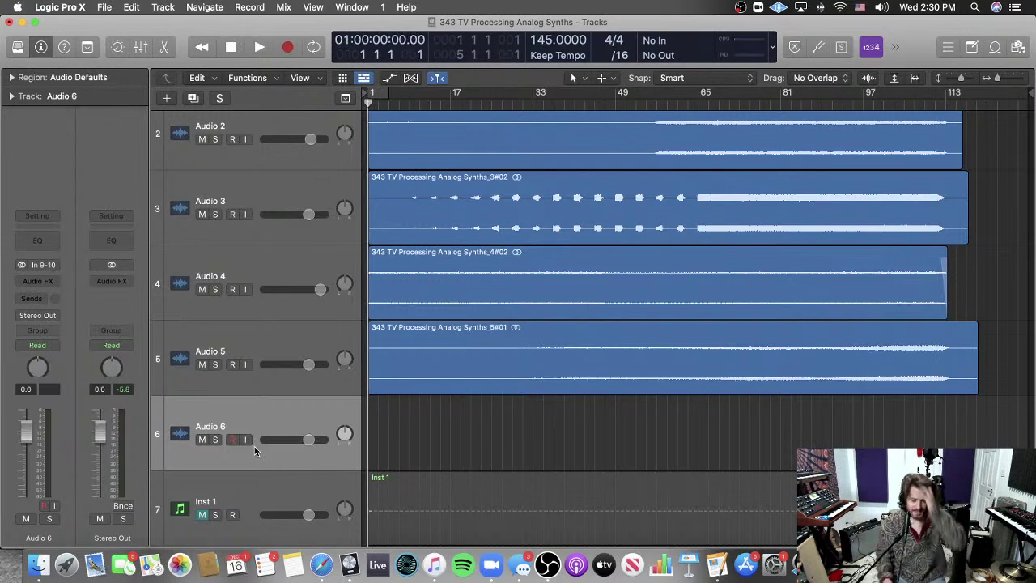
key(super+Up)
key(super+Up)
key(super+Up)
key(super+Up)
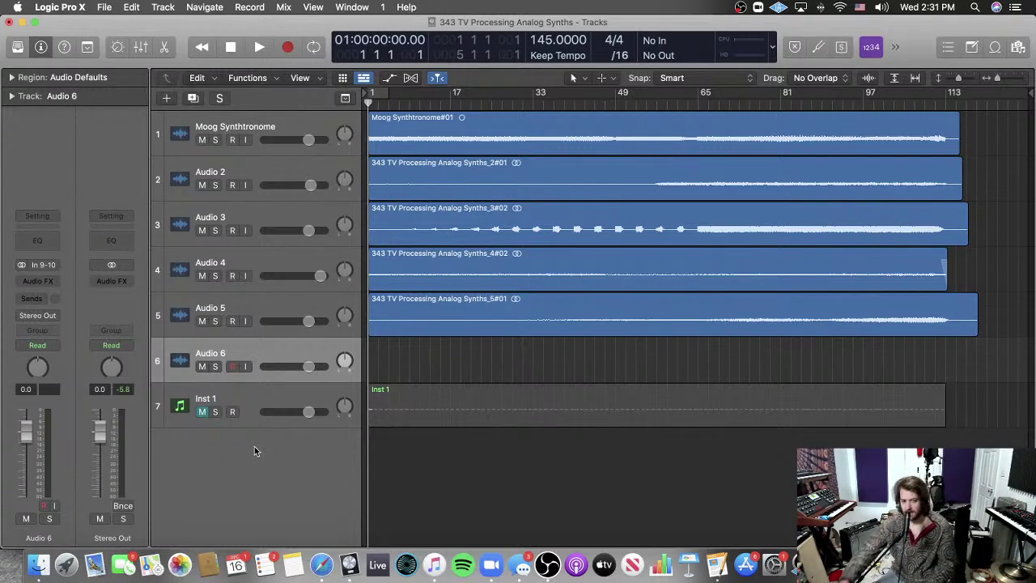
click(245, 366)
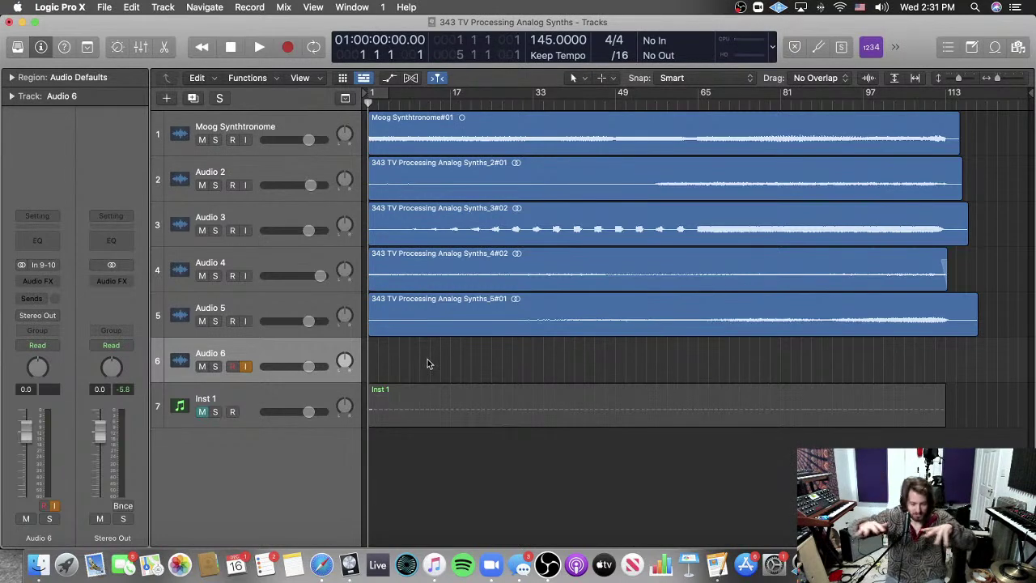
Step: Play the mix to about bar 104 while monitoring Audio 6's live input, and return to bar 1 with monitoring off
key(space)
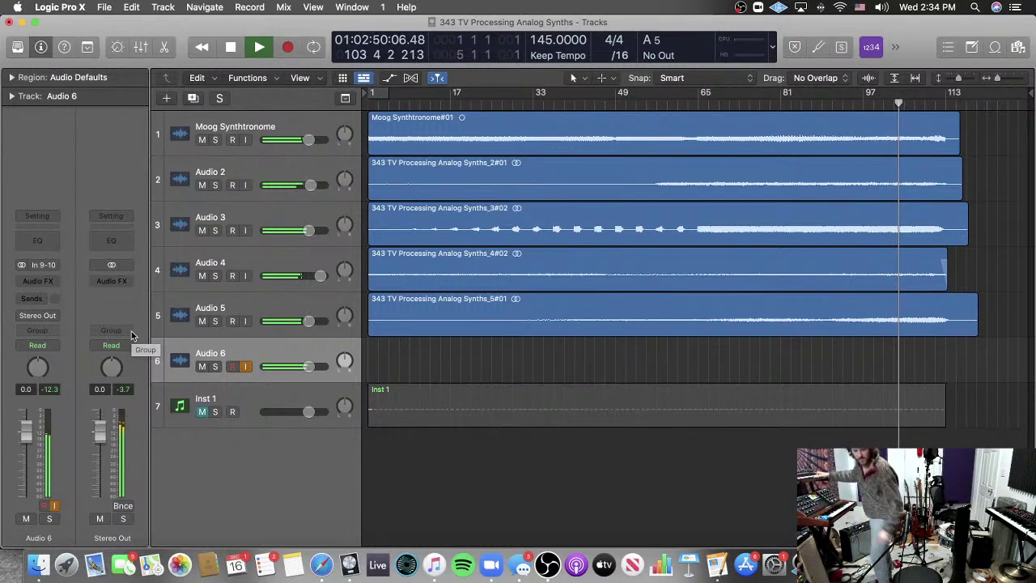
key(space)
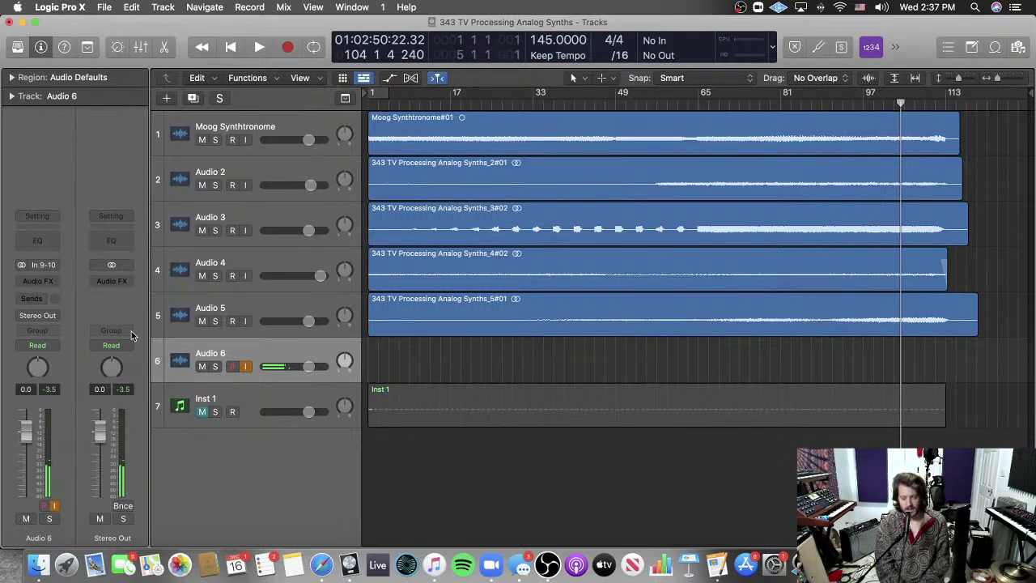
key(Return)
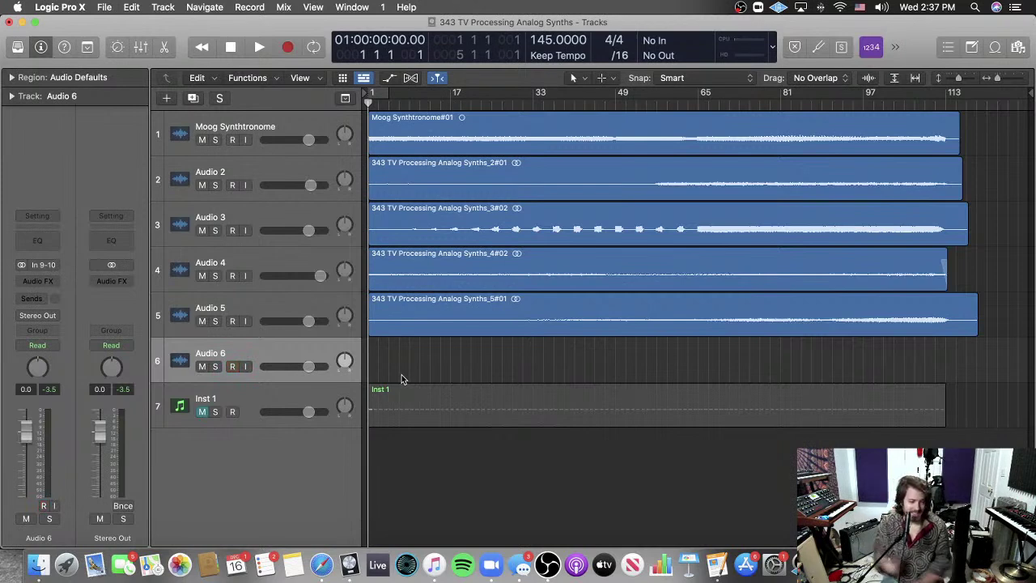
Step: Discard the short first take on Audio 6 and record a full take from bar 1 to about bar 118
key(space)
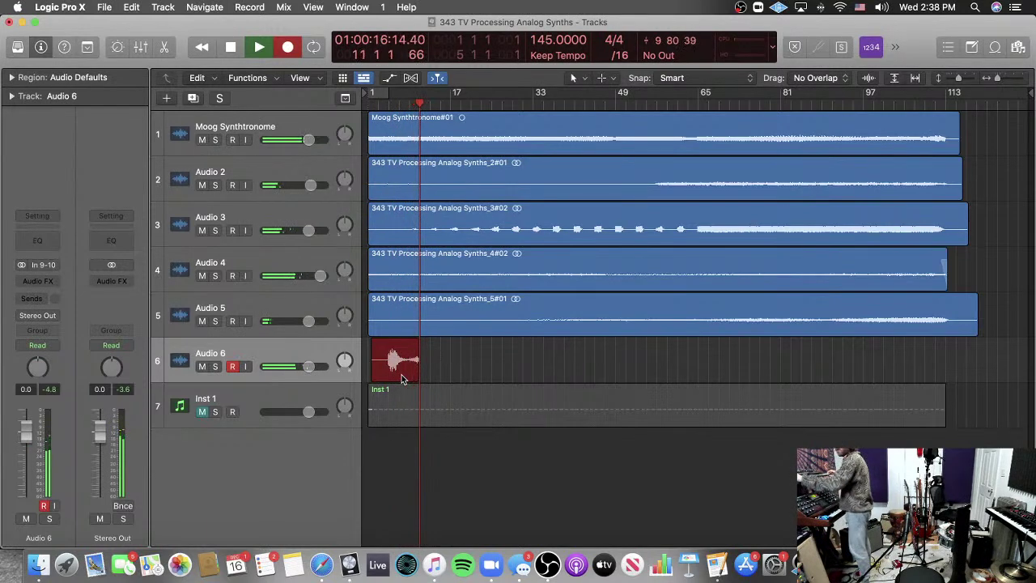
key(super+period)
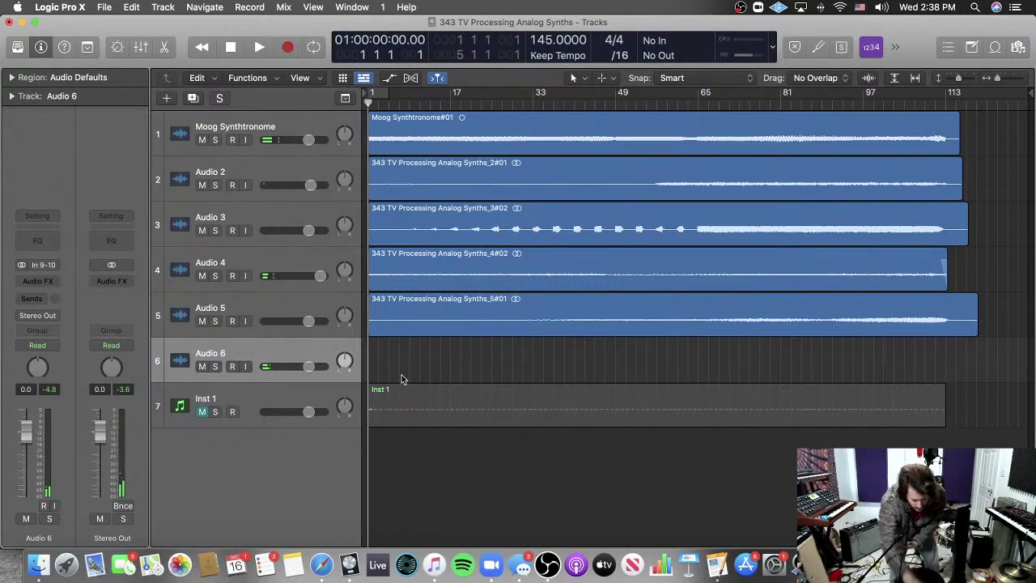
key(r)
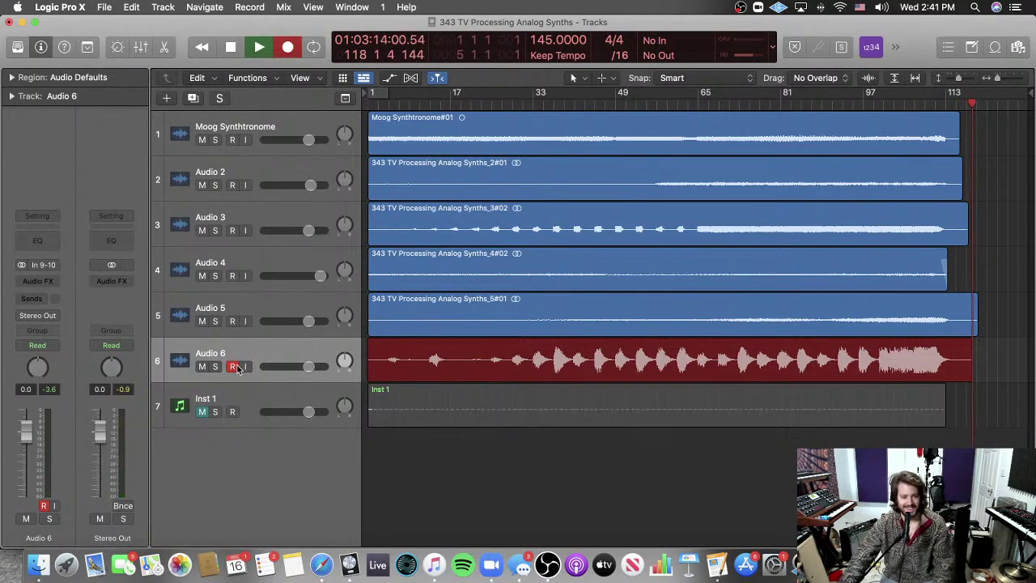
key(space)
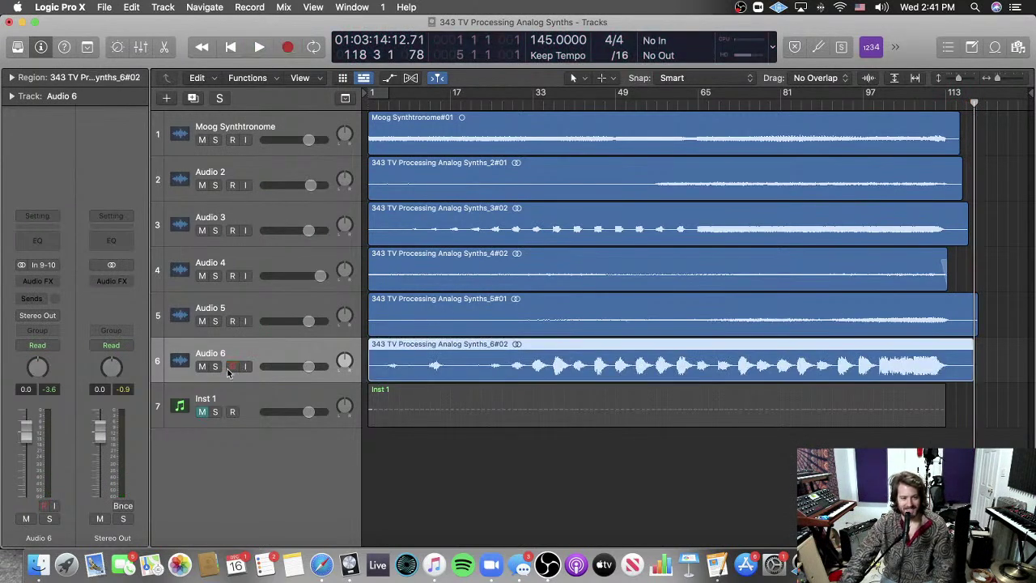
Step: Audition Audio 6 soloed from about bars 36 and 99, set its volume to -4.9 dB, and end with the solo off
click(214, 367)
click(550, 102)
key(space)
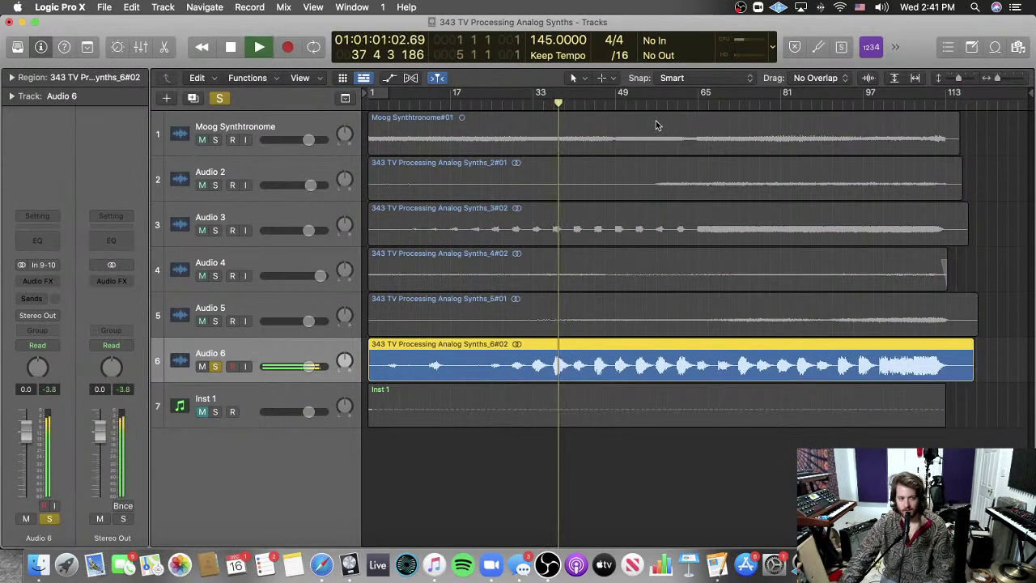
click(873, 104)
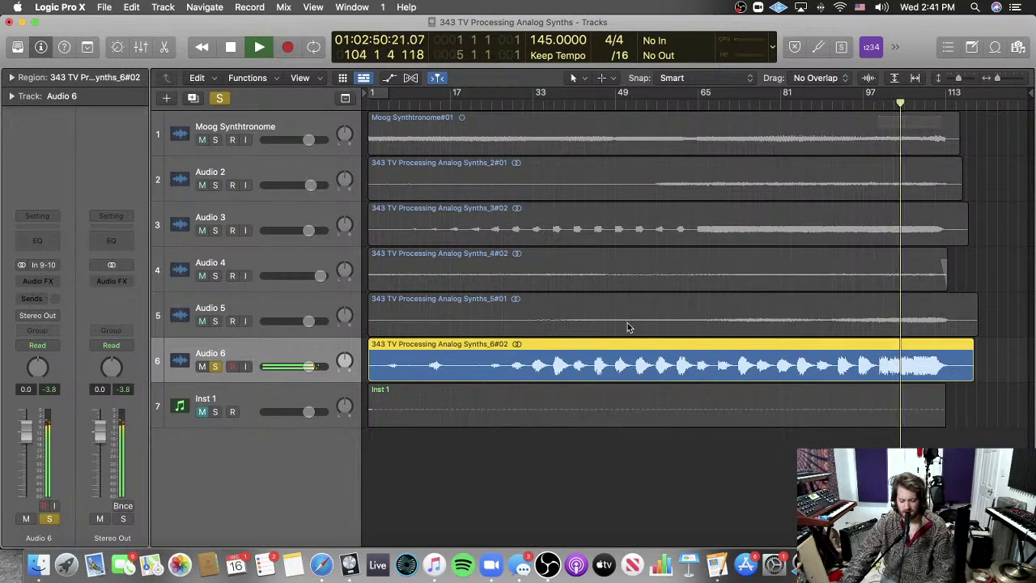
drag(22, 434, 25, 460)
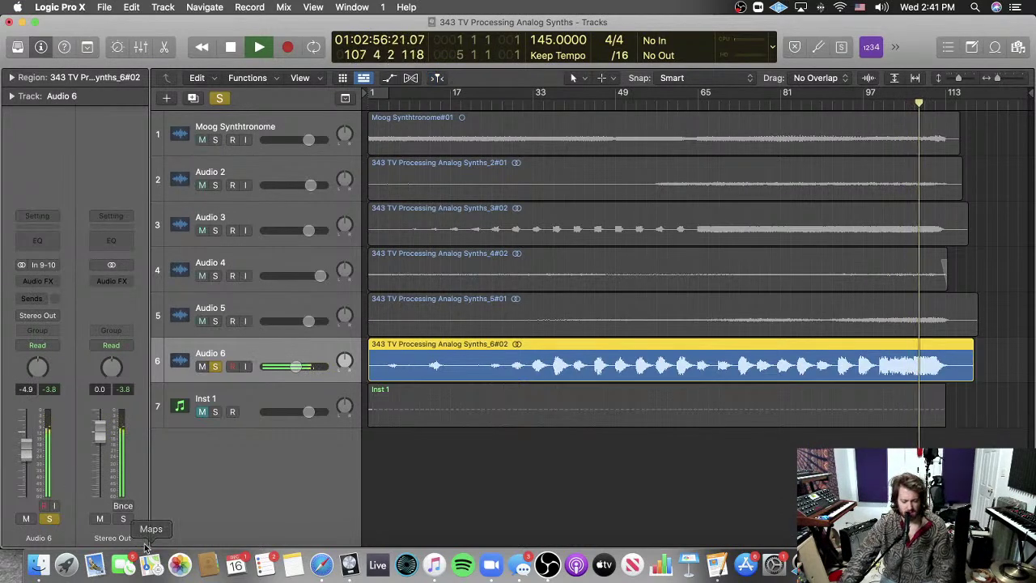
key(space)
click(50, 519)
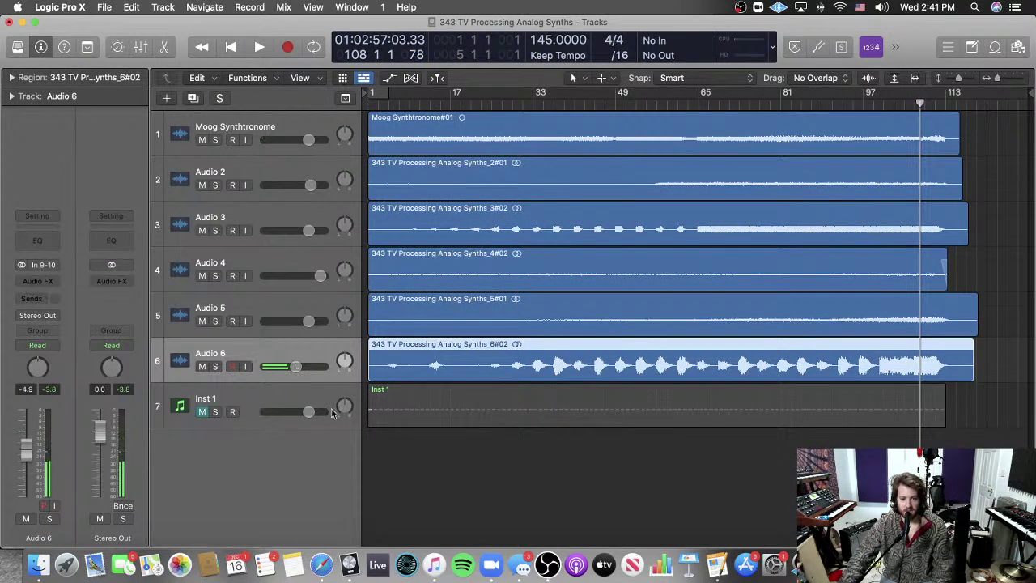
Step: Play the mix from bar 1 and from about bar 25, and lower Audio 6's volume to -7.0 dB
key(Return)
key(space)
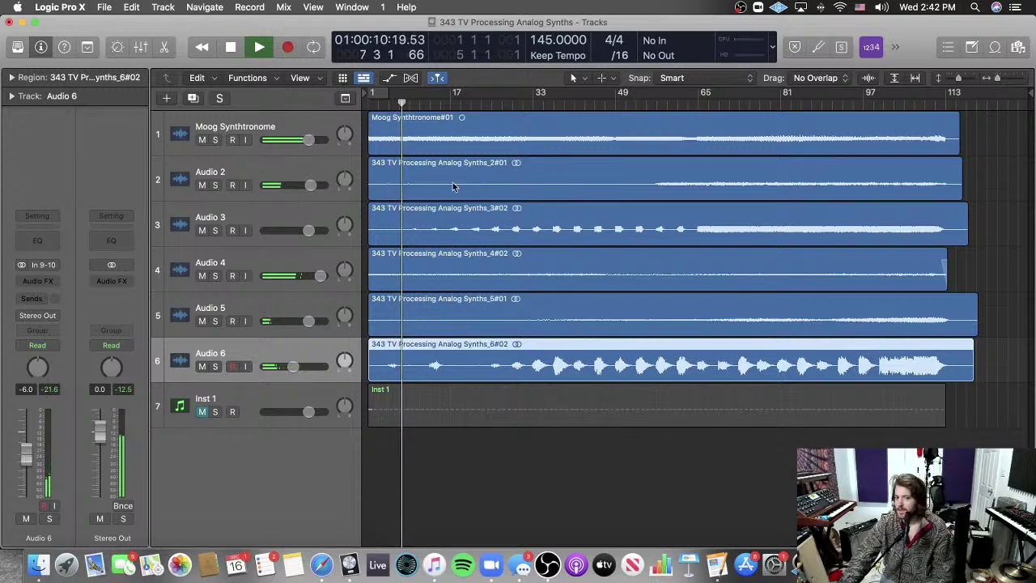
click(492, 105)
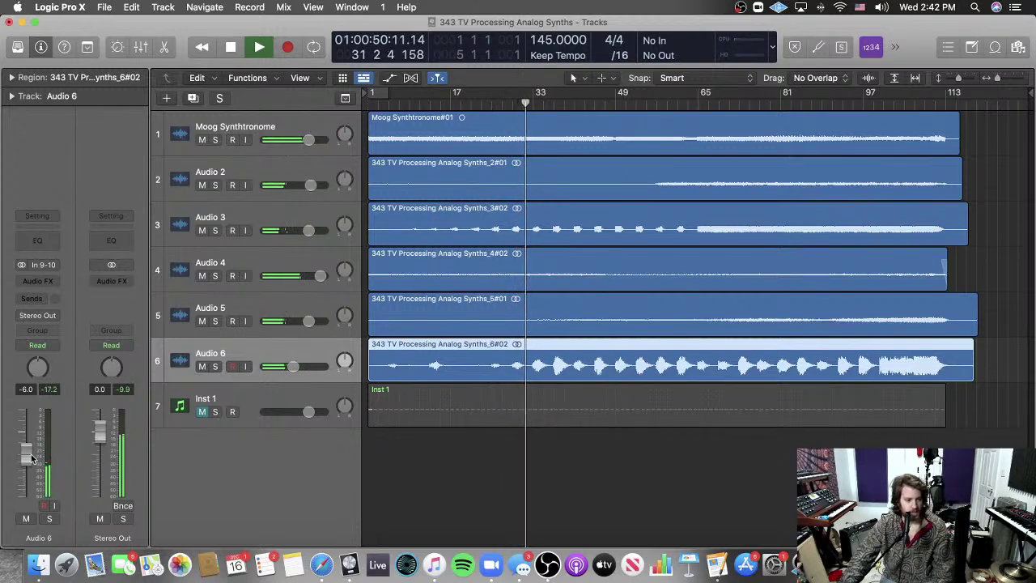
drag(30, 458, 31, 462)
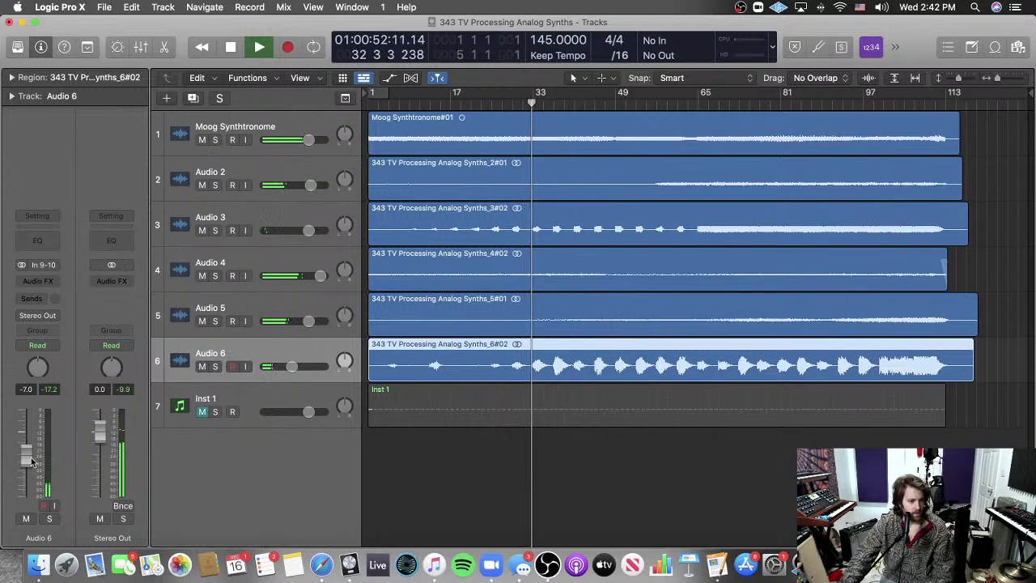
Step: Compare Audio 6 soloed and in the full mix from about bar 33, set its volume to -9.0 dB, and stop playback
click(51, 521)
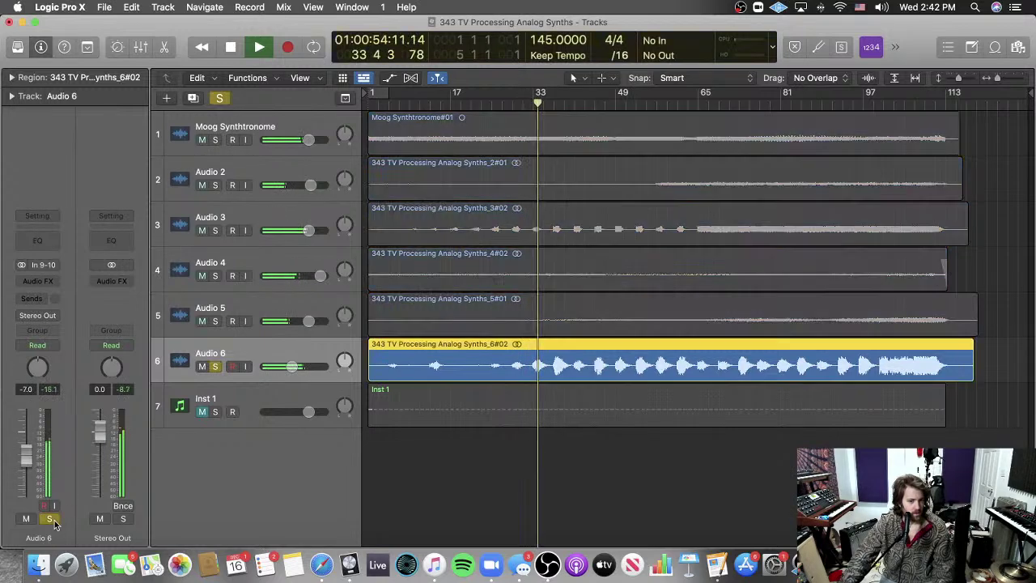
click(535, 103)
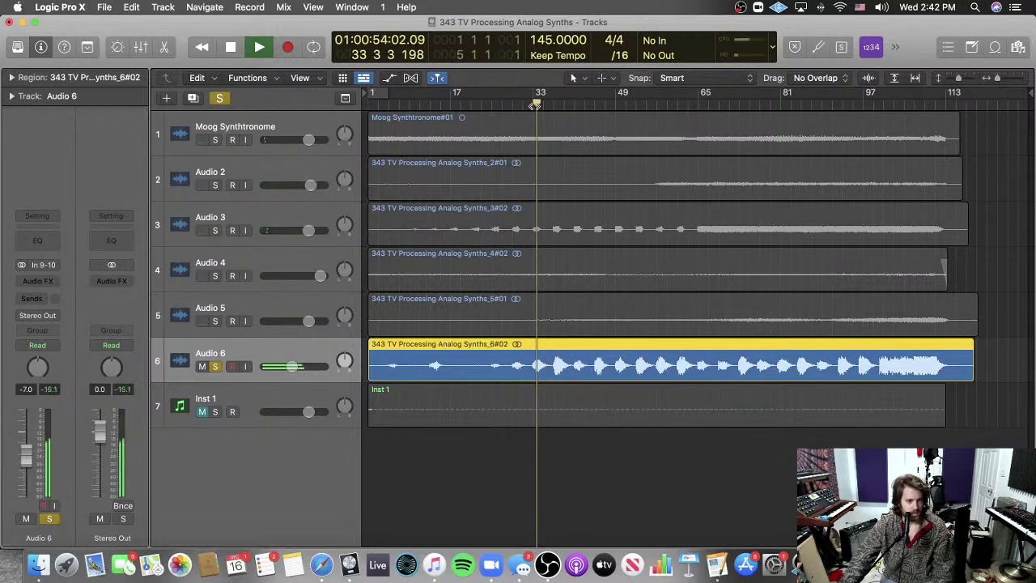
key(s)
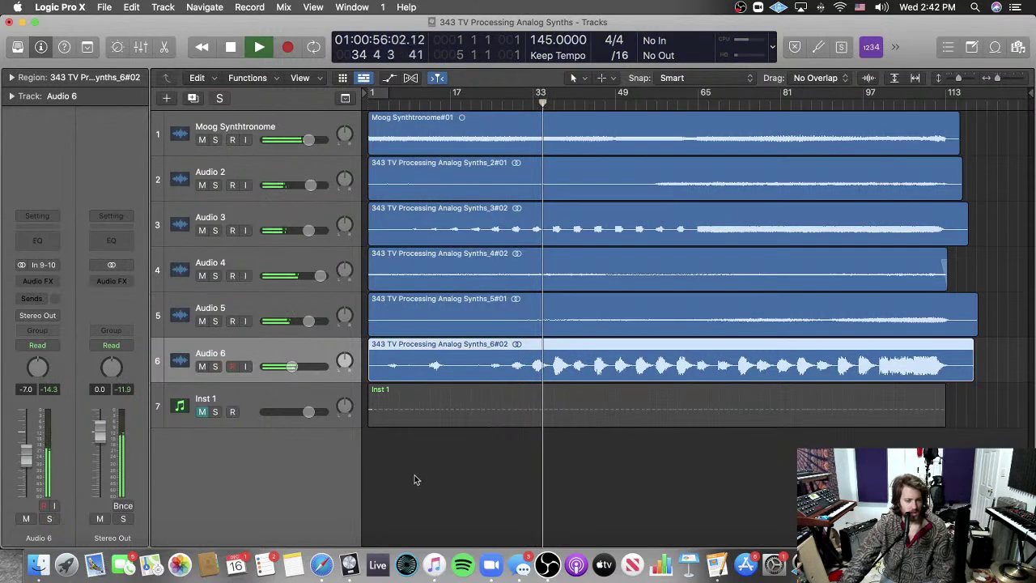
click(432, 483)
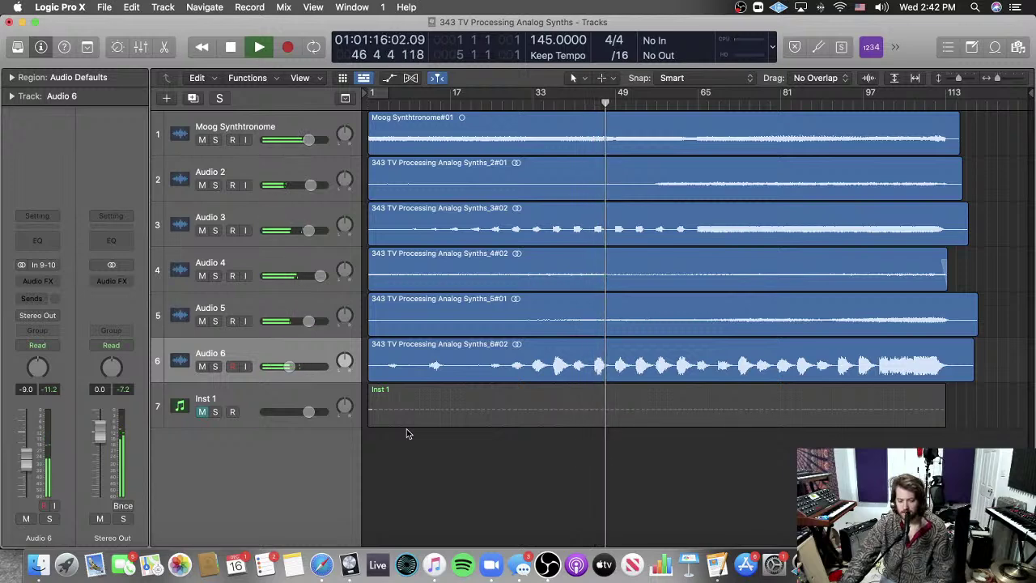
key(space)
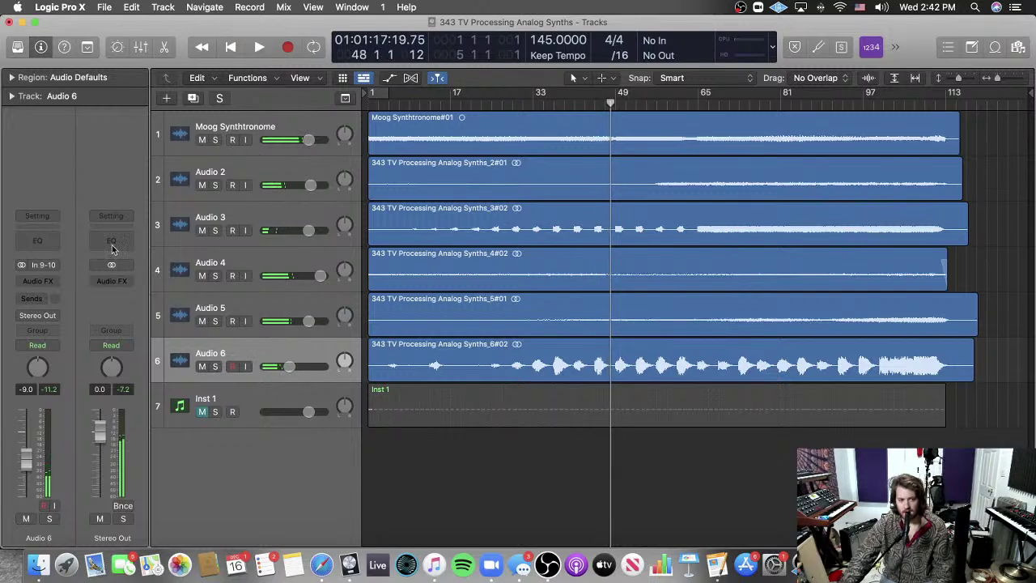
Step: Insert the SSL Native X-Comp v6 compressor on Audio 6, raise its ratio and set its release to about 528.8 ms
click(31, 283)
mouse_move(81, 519)
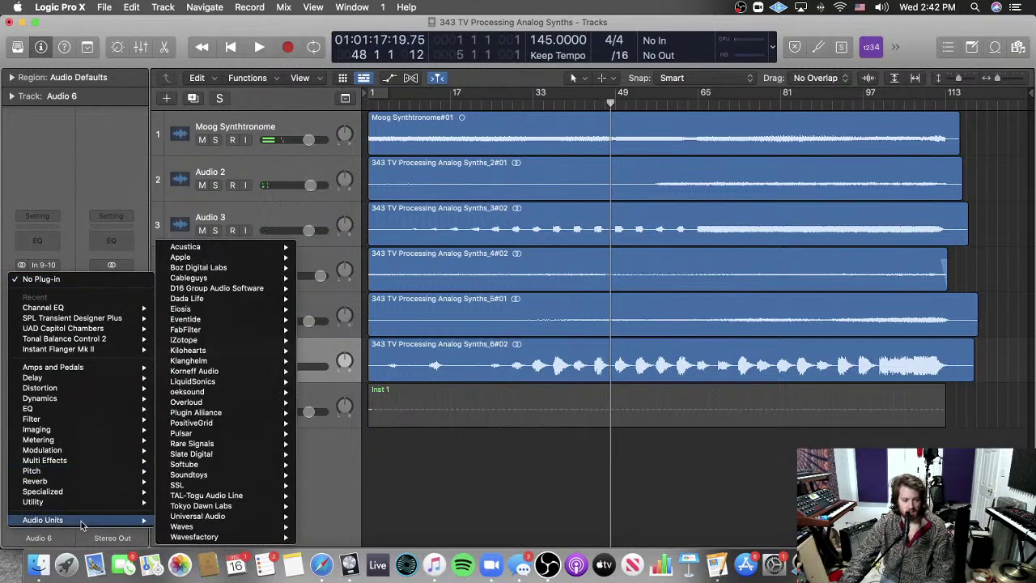
mouse_move(275, 490)
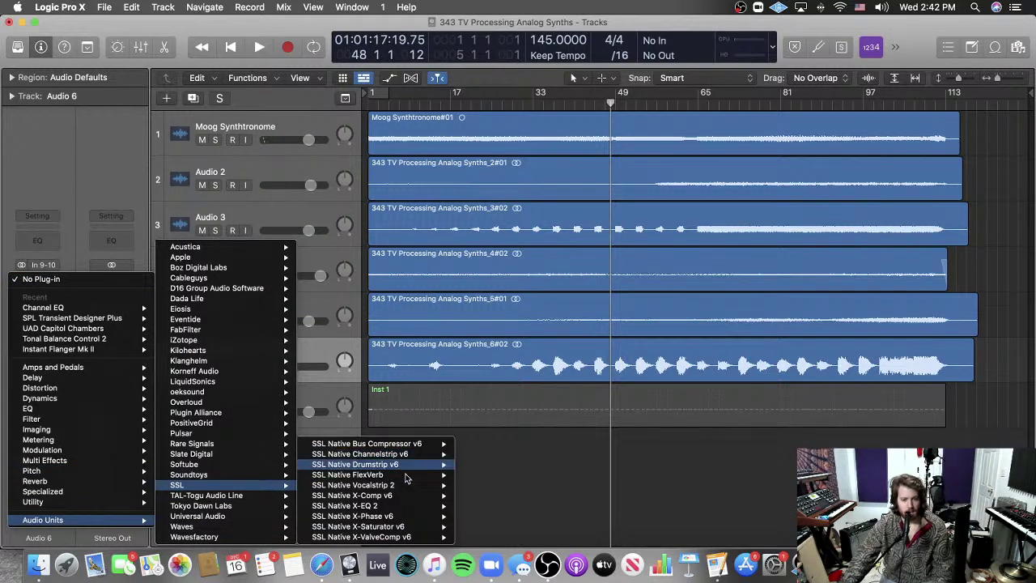
mouse_move(398, 495)
click(478, 495)
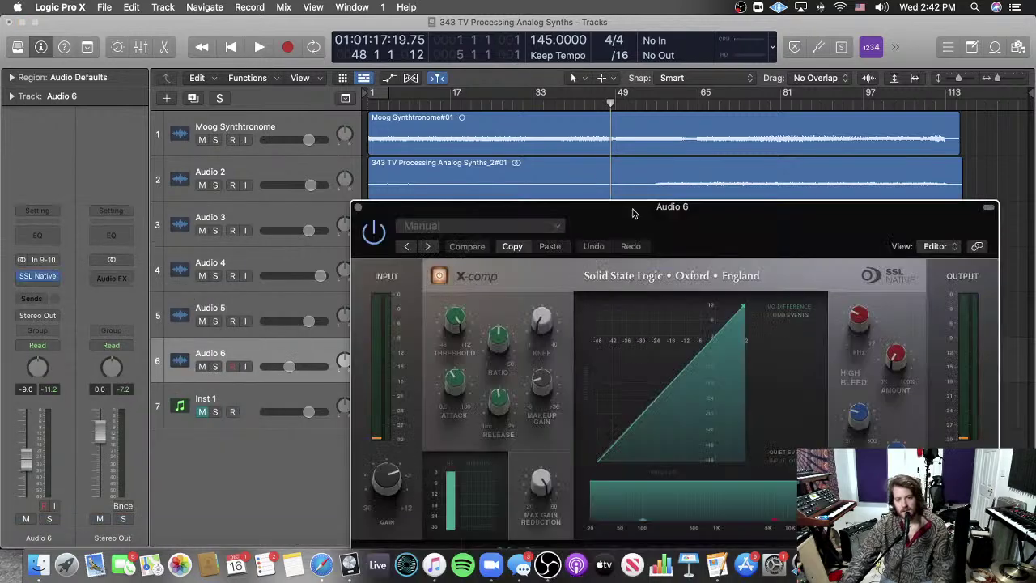
drag(636, 217, 594, 32)
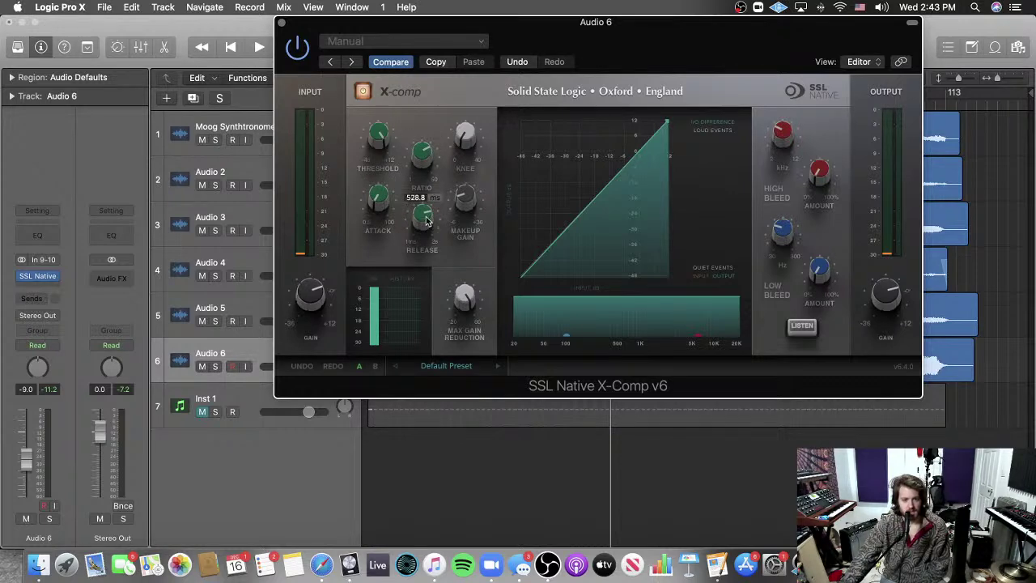
Step: Play the mix from about bar 33 and adjust the X-Comp's threshold by ear, with the attack at 0.50 ms
drag(590, 50, 622, 458)
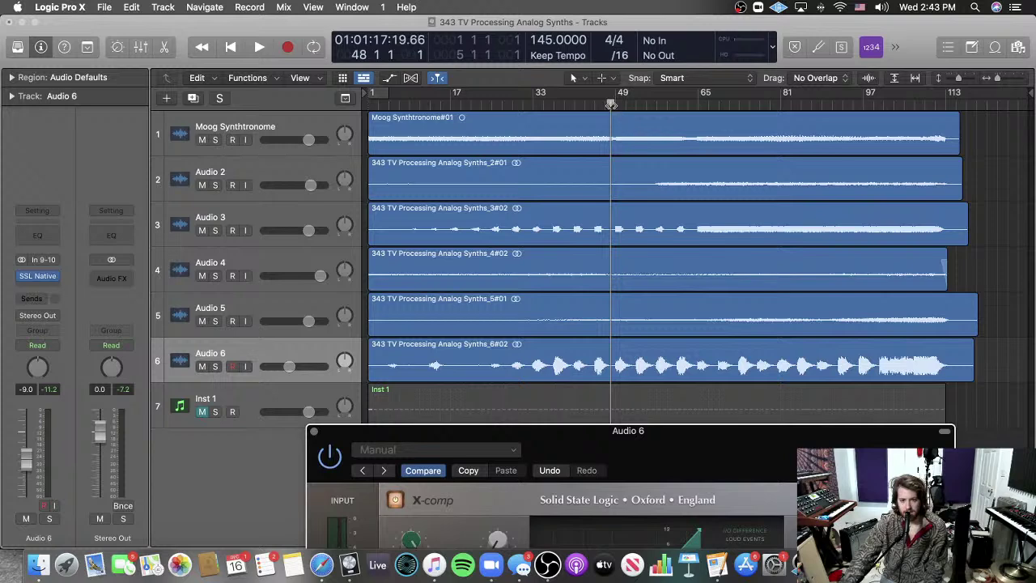
drag(610, 104, 562, 218)
drag(538, 227, 533, 235)
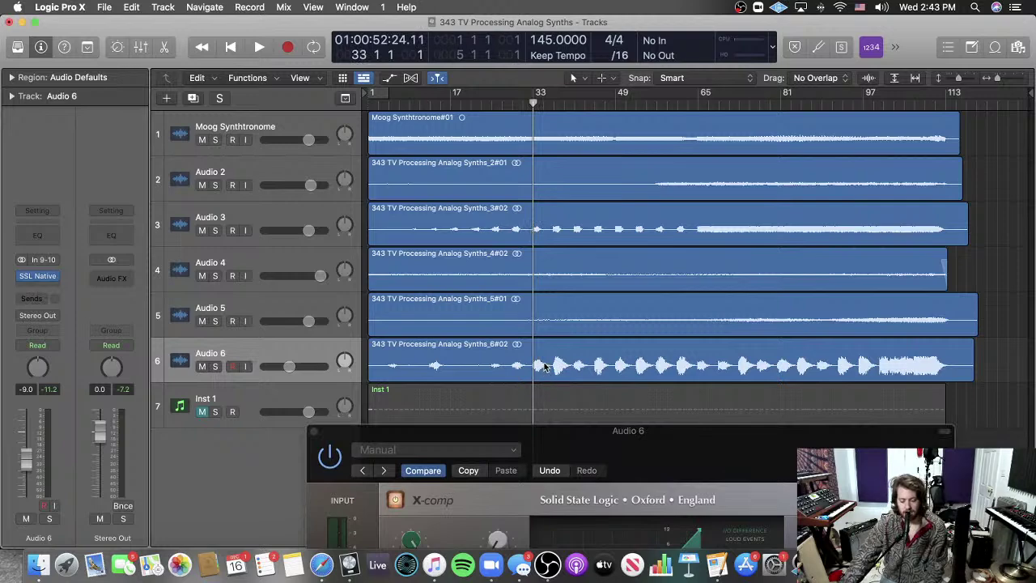
key(space)
drag(585, 429, 288, 9)
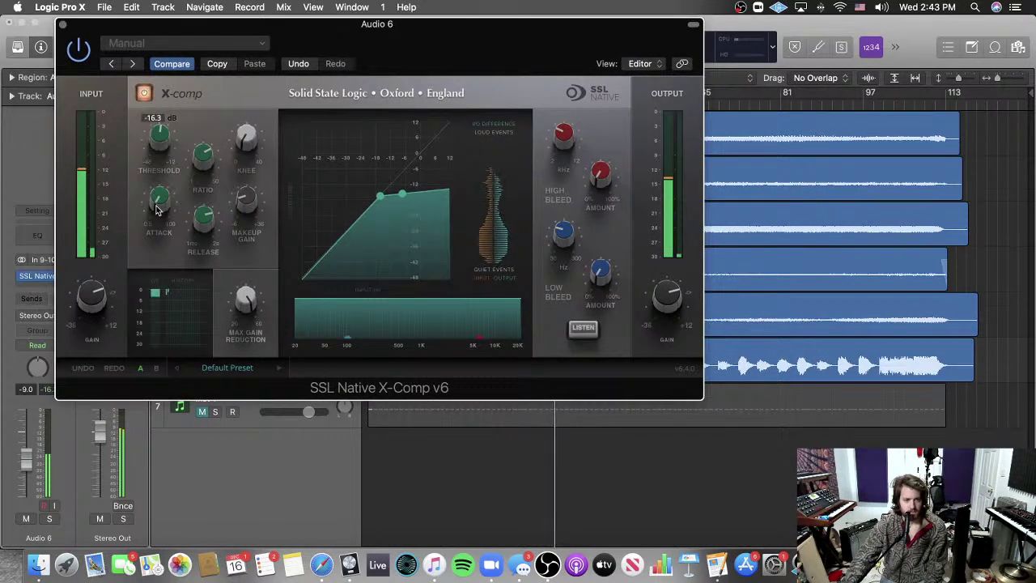
drag(159, 138, 164, 194)
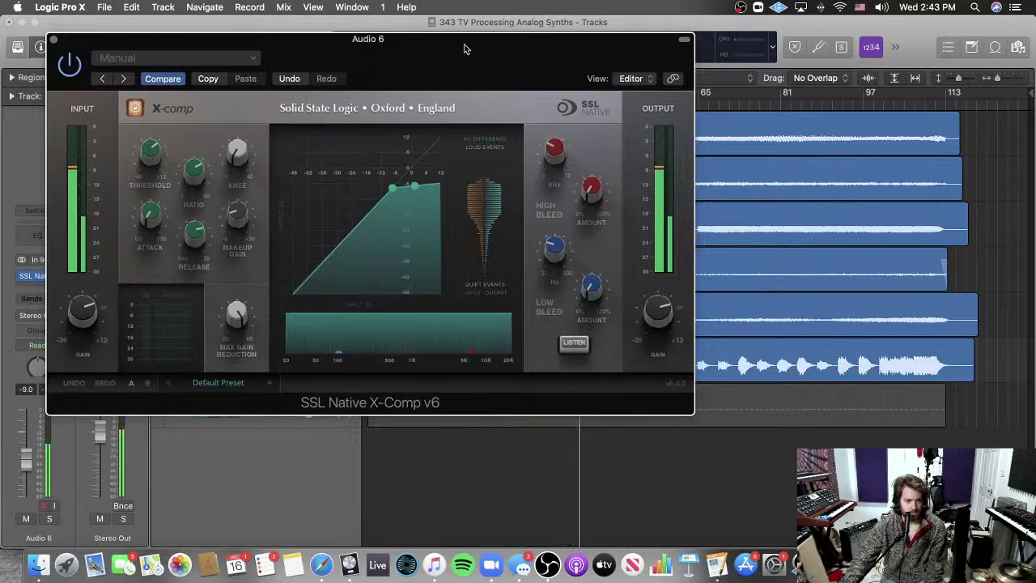
drag(463, 49, 426, 37)
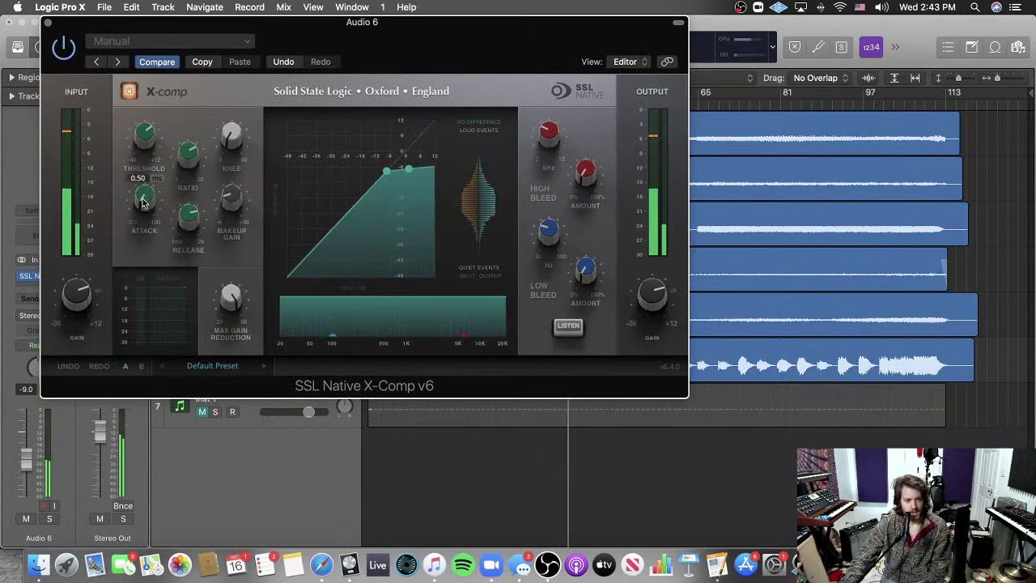
Step: Audition the compressed Audio 6 in the mix around bars 42 and 72 and from about bar 61, checking the X-Comp's meters
drag(412, 45, 526, 505)
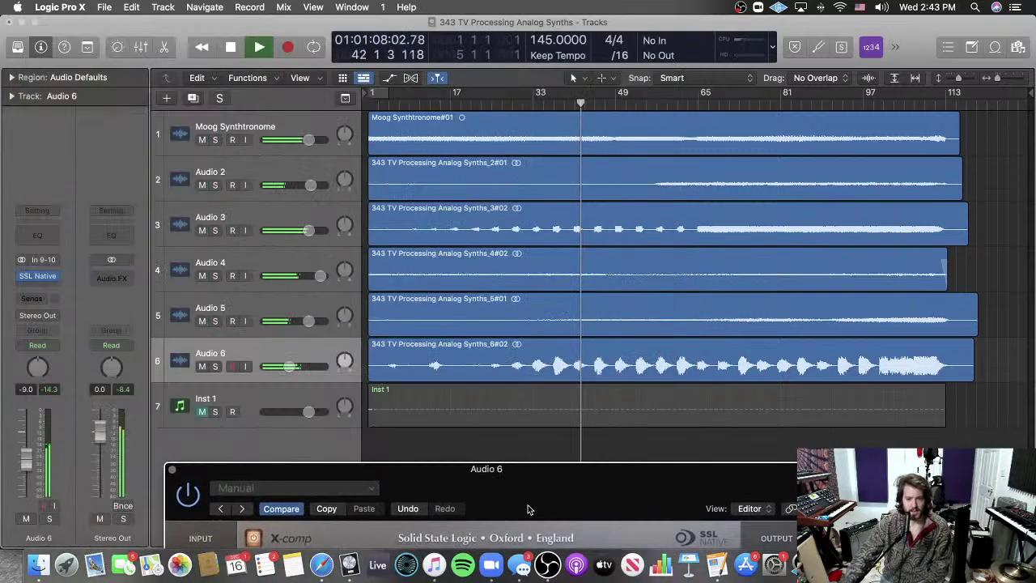
drag(613, 472, 496, 68)
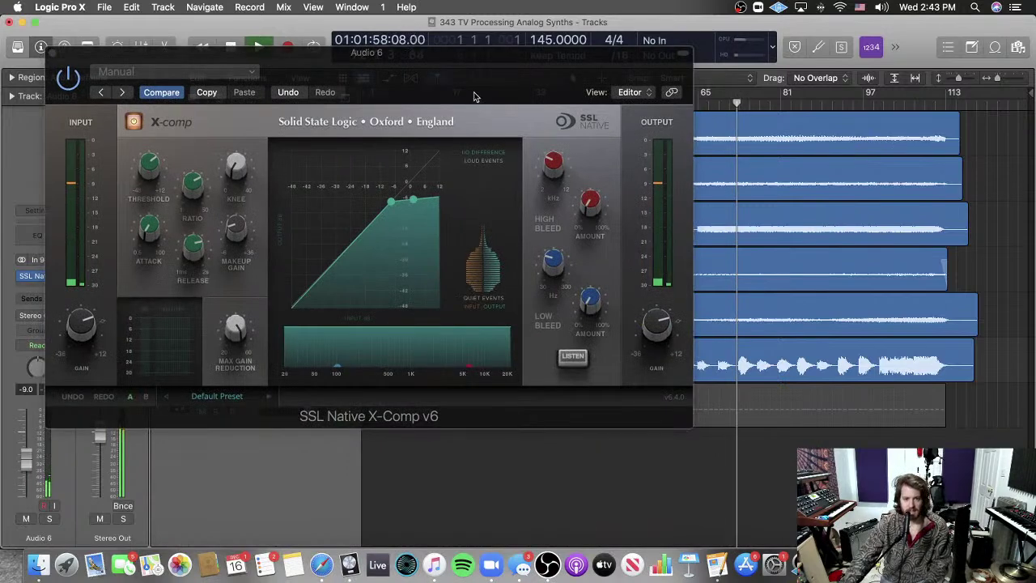
drag(473, 97, 523, 69)
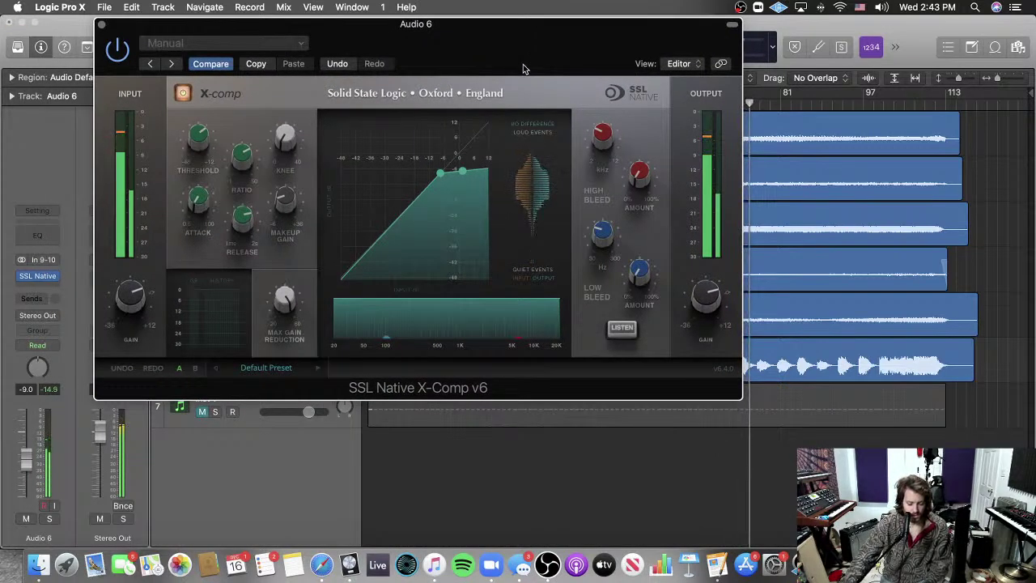
drag(523, 68, 391, 198)
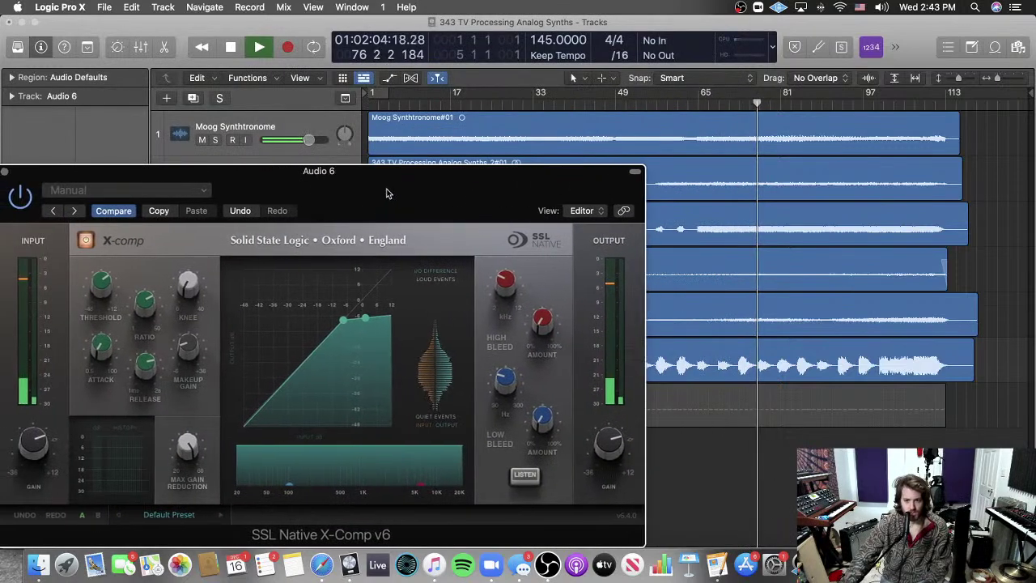
click(679, 103)
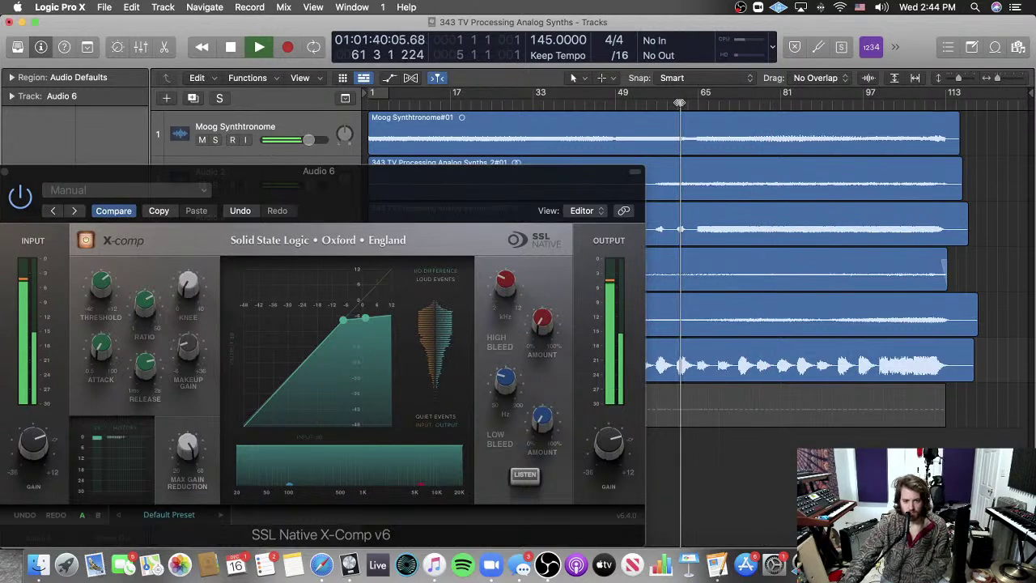
Step: Split the Audio 6 region at about bar 68 and mute its second part, ending with the Pointer tool active
drag(972, 374, 713, 376)
key(t)
key(i)
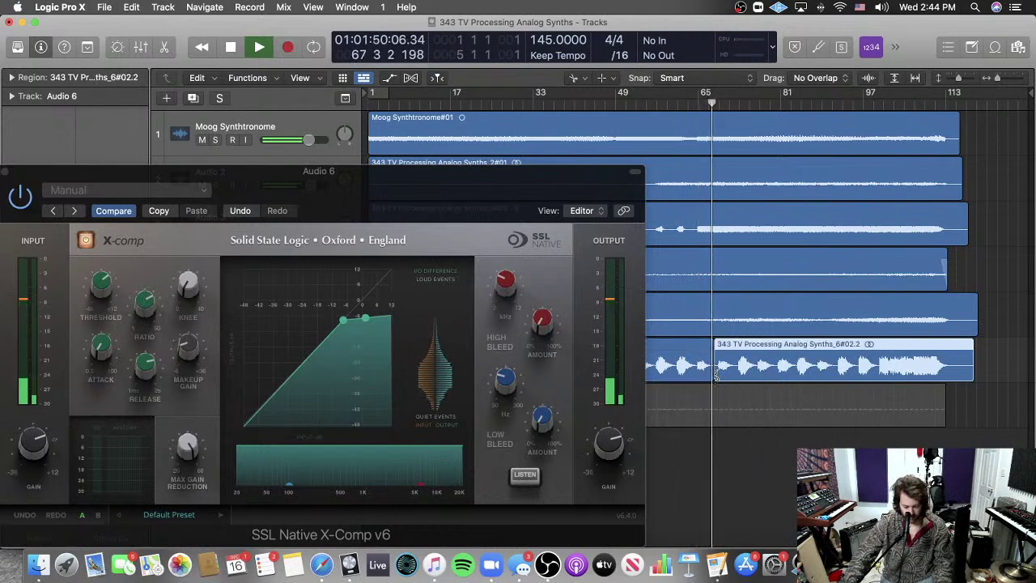
key(t)
key(m)
click(717, 368)
key(t)
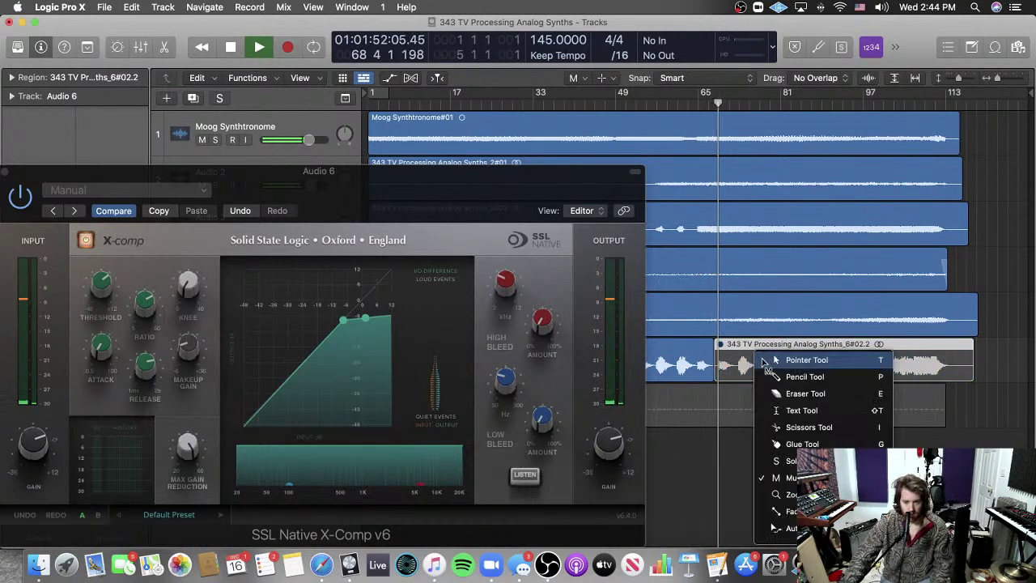
click(801, 360)
Step: Listen from about bar 60 to the transition where Audio 6 drops out, and close the X-Comp window
drag(443, 180, 502, 106)
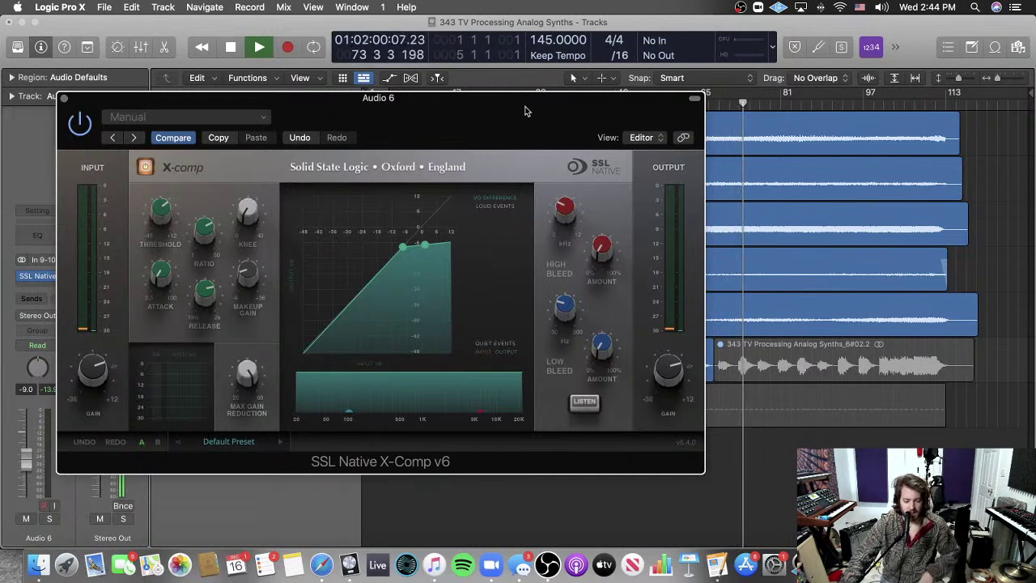
drag(532, 115, 479, 108)
click(674, 95)
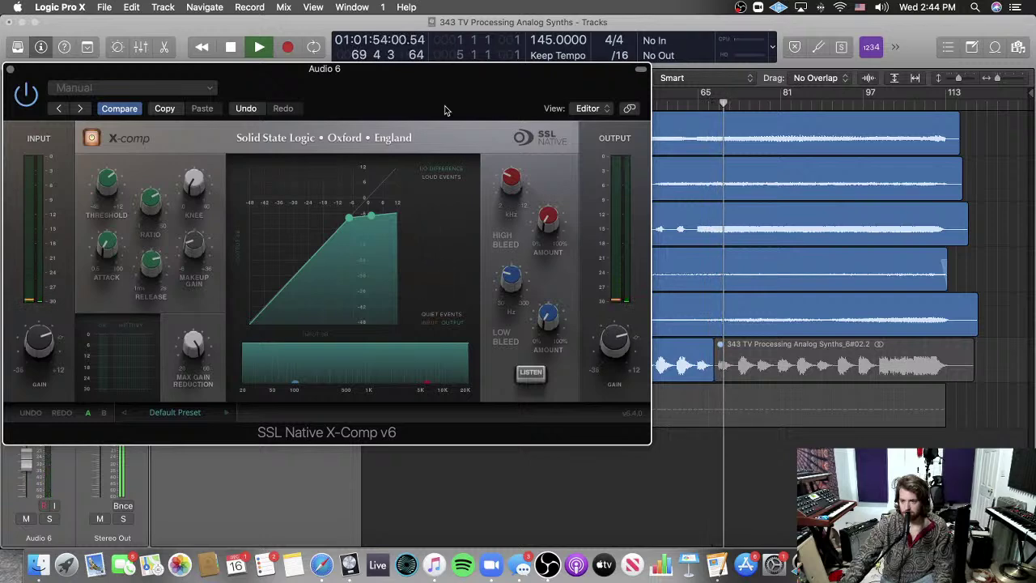
drag(393, 99, 678, 119)
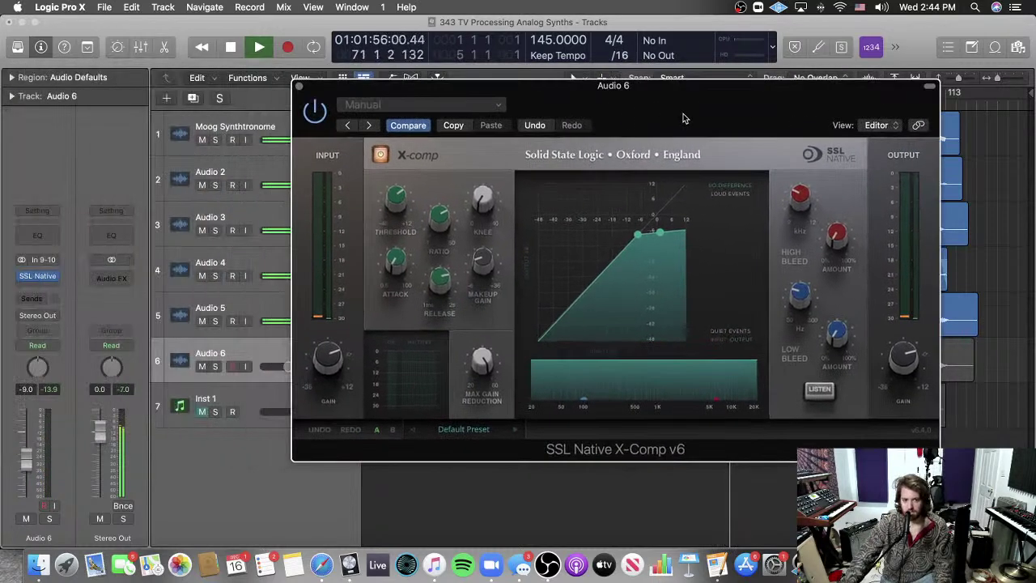
click(300, 87)
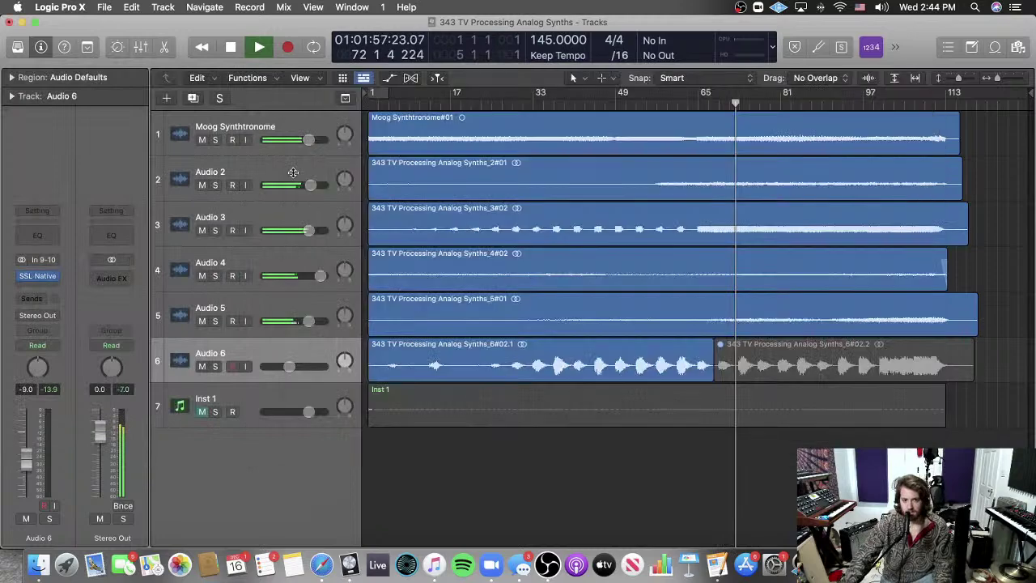
Step: Create one audio track below Audio 6 with Input 9 + 10 and Output 1 + 2, monitor its input to about bar 114, and return to bar 1
key(alt+super+n)
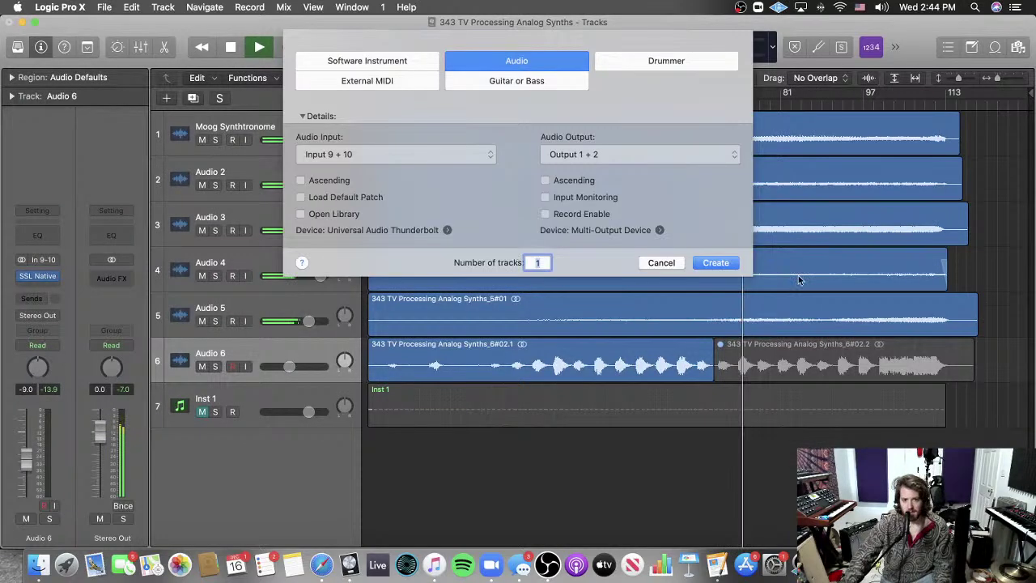
click(716, 263)
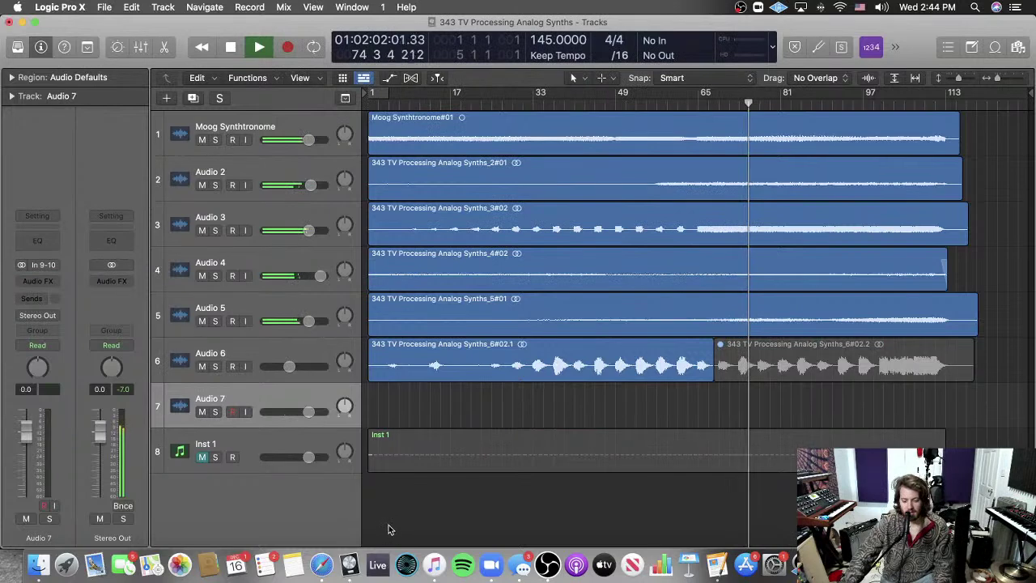
click(246, 412)
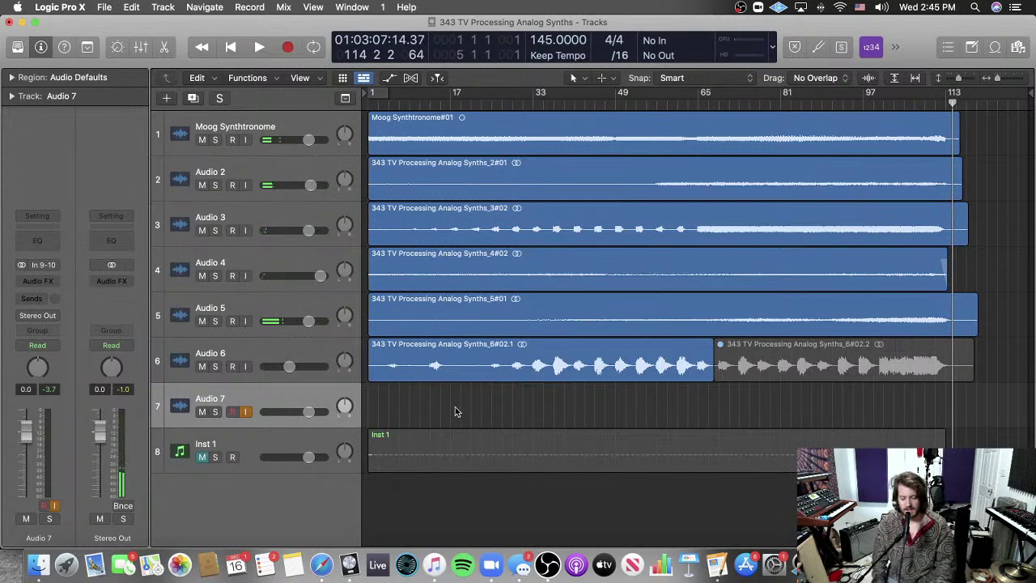
key(space)
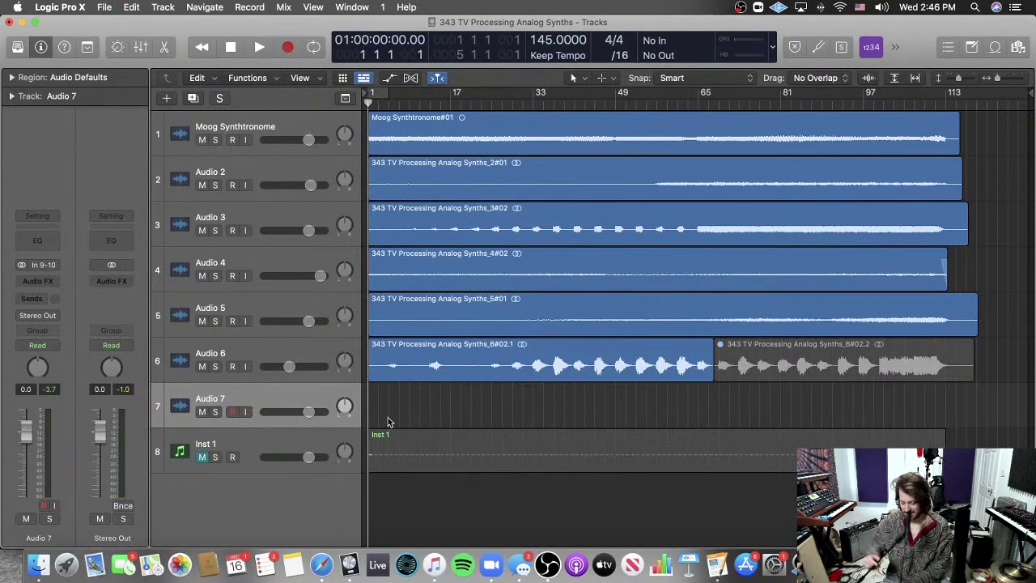
Step: Play the mix from bar 1 with the track heights reduced so that all eight tracks are in view
key(super+Up)
key(super+Up)
key(super+Up)
key(super+Up)
key(super+Up)
key(super+Up)
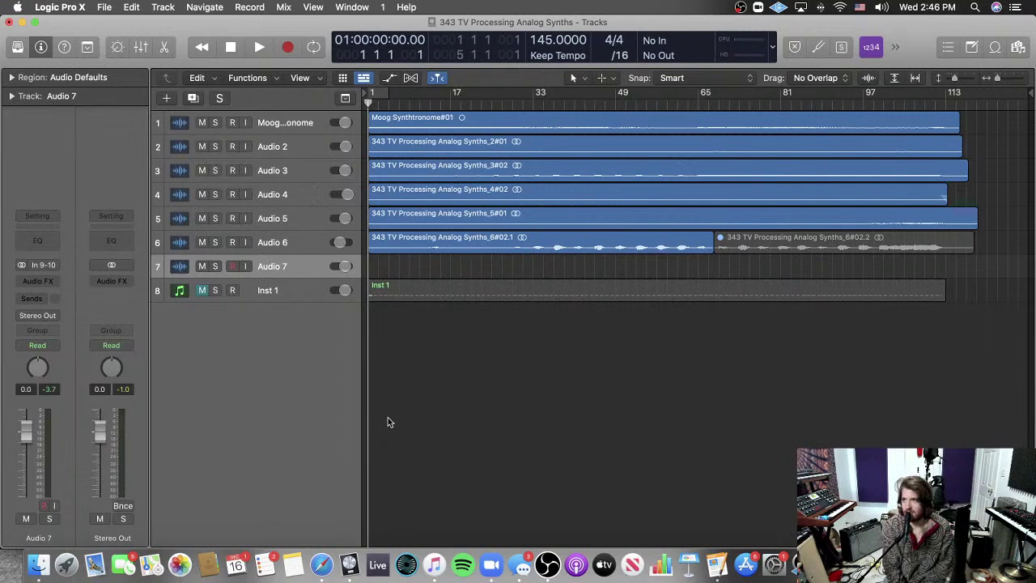
key(space)
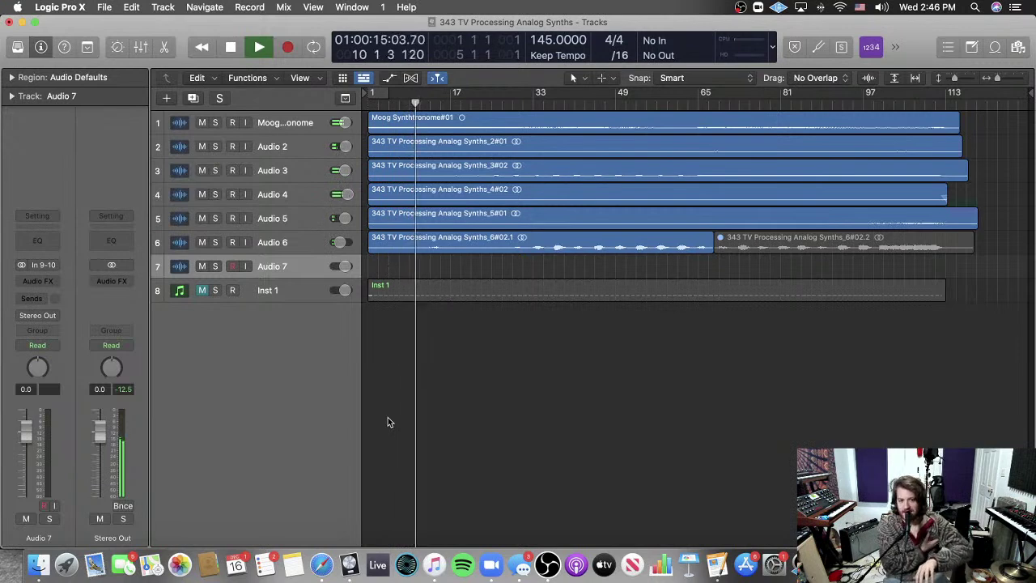
key(super+Down)
key(super+Down)
key(super+Down)
key(super+Down)
key(super+Down)
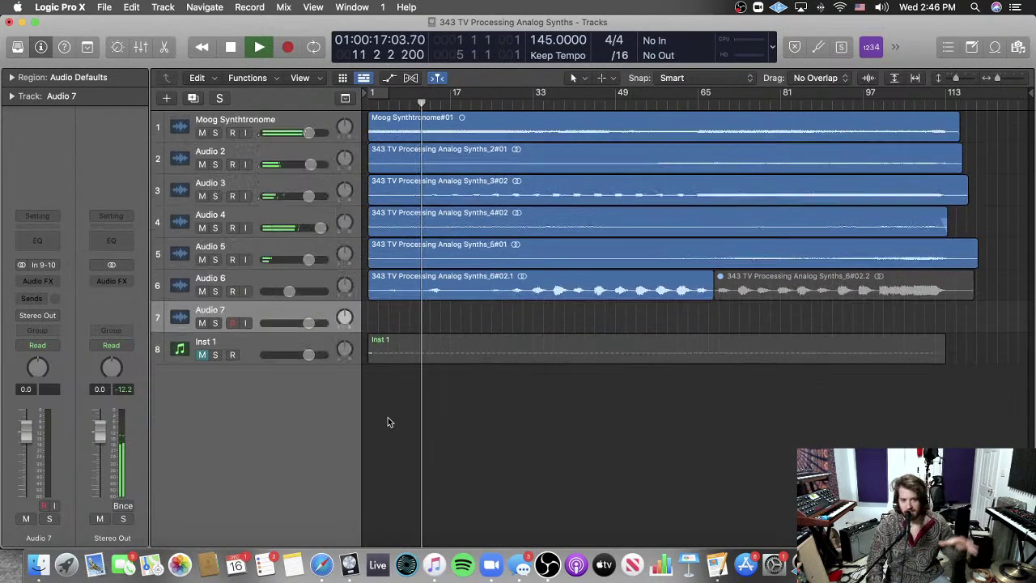
Step: Enlarge the track heights and set Audio 7's input to mono Input 7
key(super+Down)
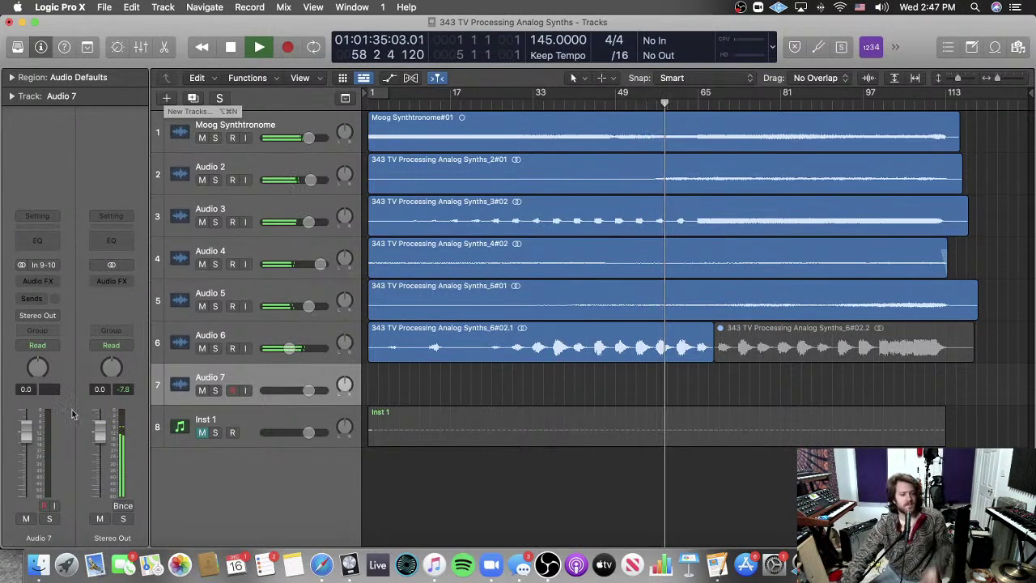
click(44, 265)
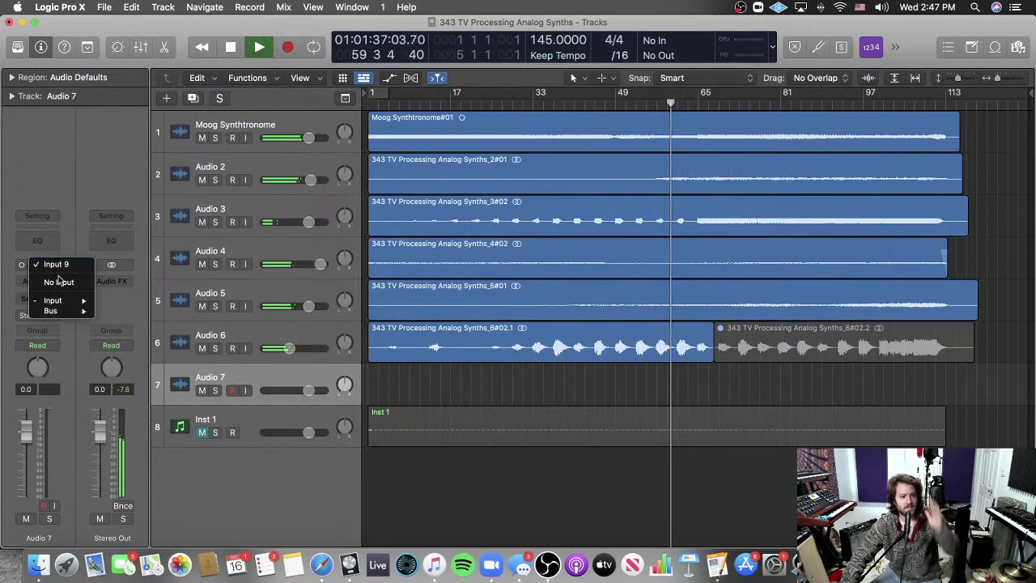
mouse_move(65, 300)
click(122, 288)
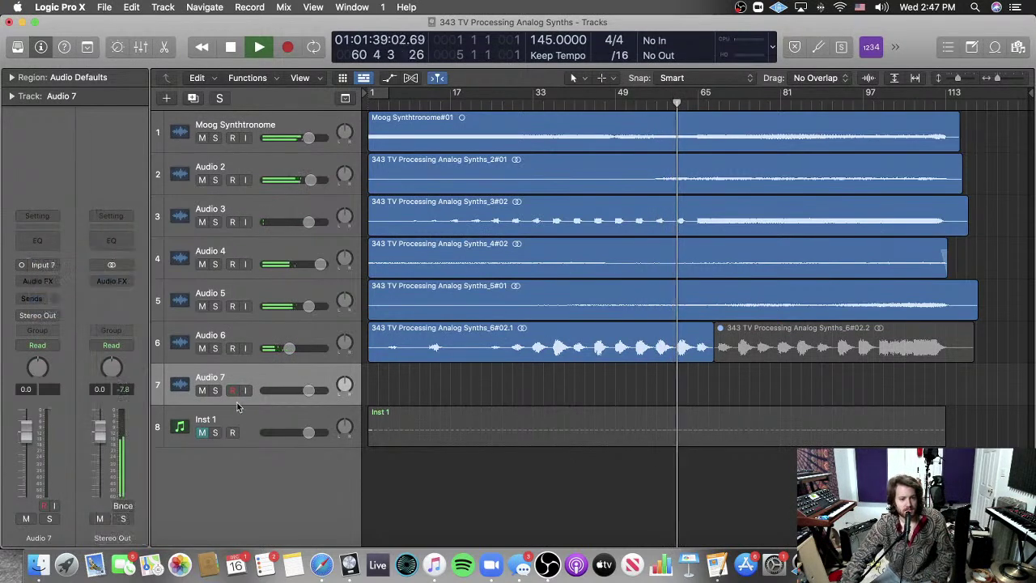
Step: Transpose the eight looped notes of the Inst 1 region down to C1 in the Piano Roll
click(362, 419)
key(p)
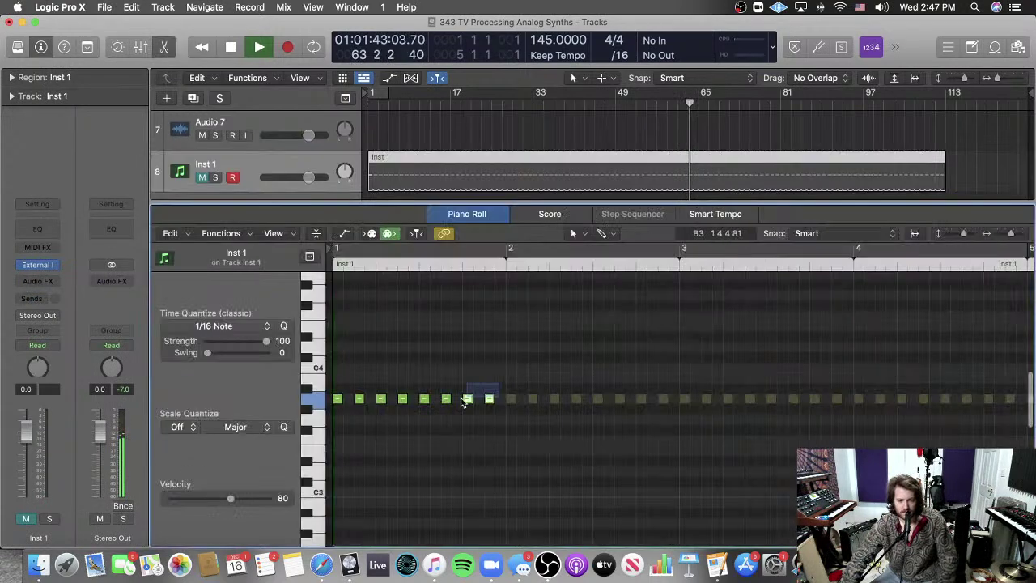
scroll(370, 388, down, 3)
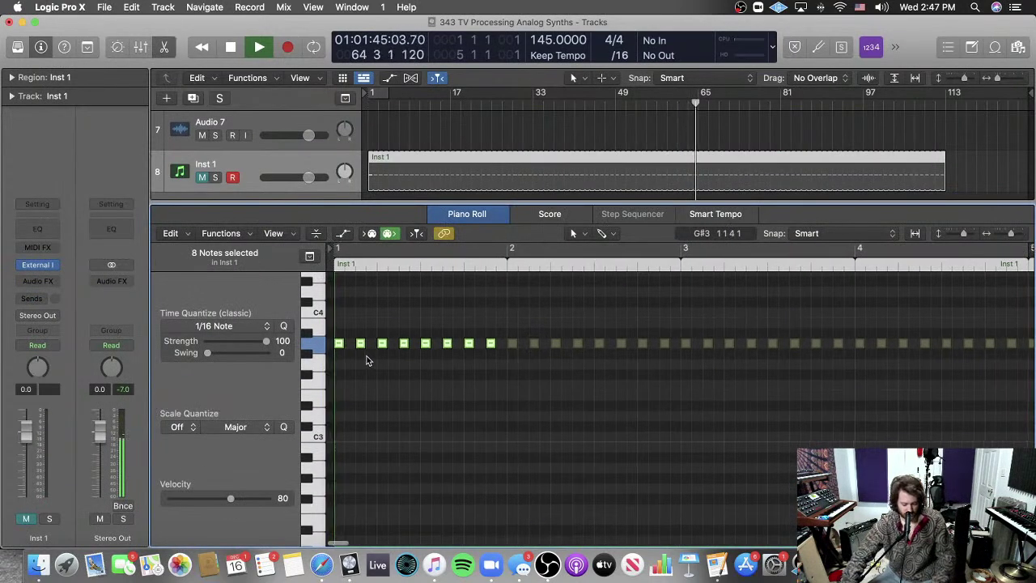
key(alt+shift+Down)
key(alt+shift+Down)
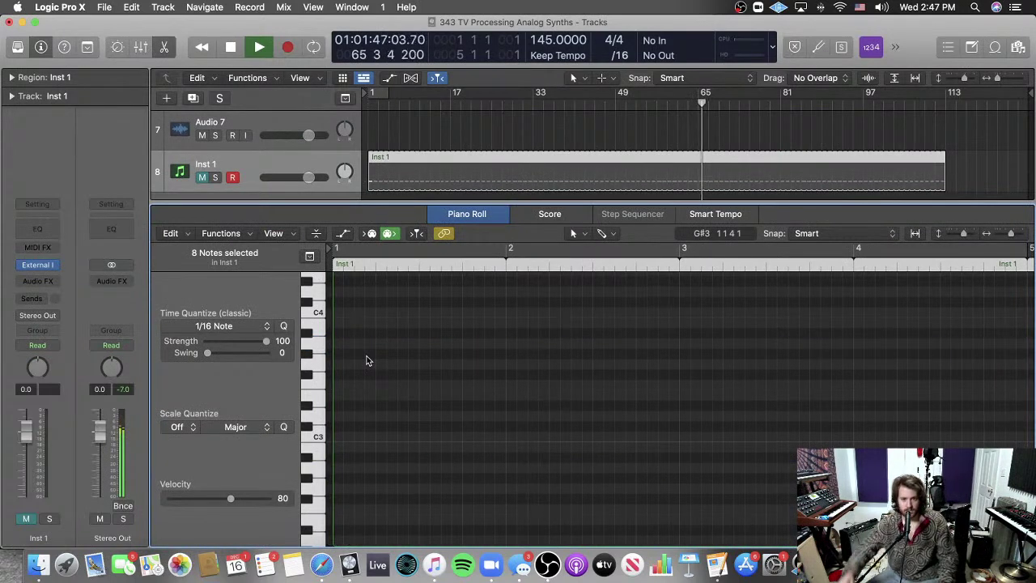
scroll(366, 360, down, 10)
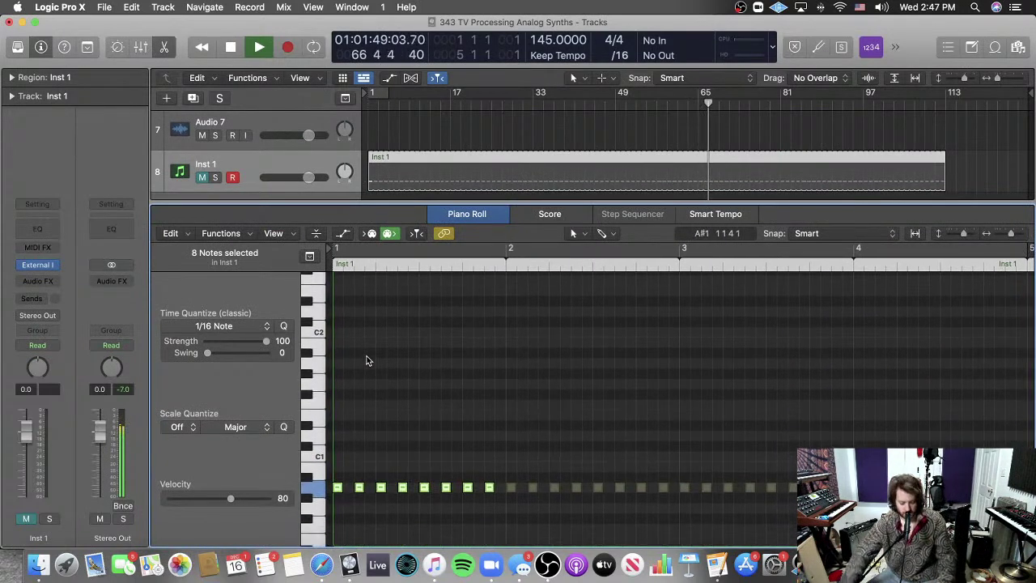
key(alt+shift+Up)
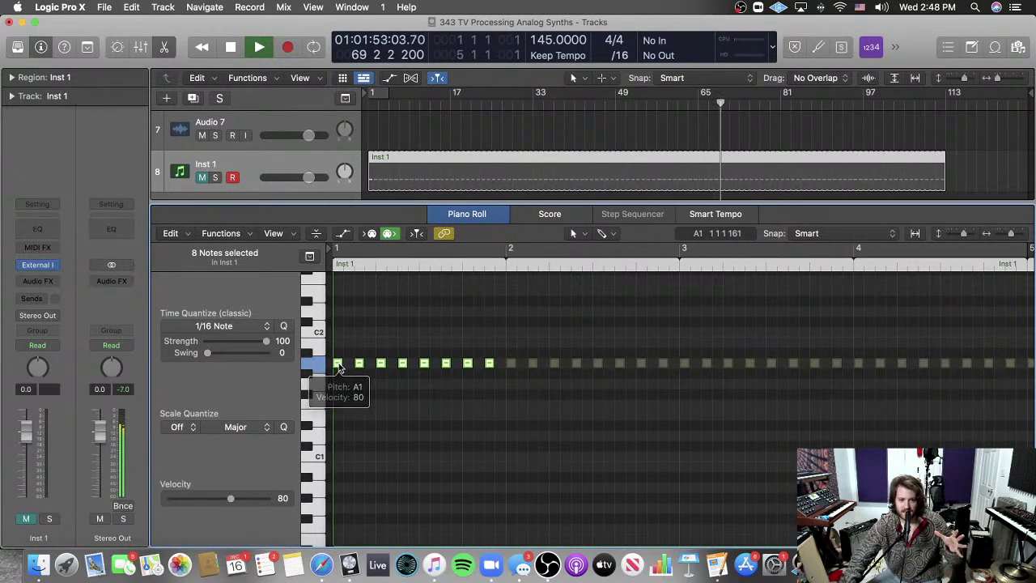
drag(338, 366, 340, 455)
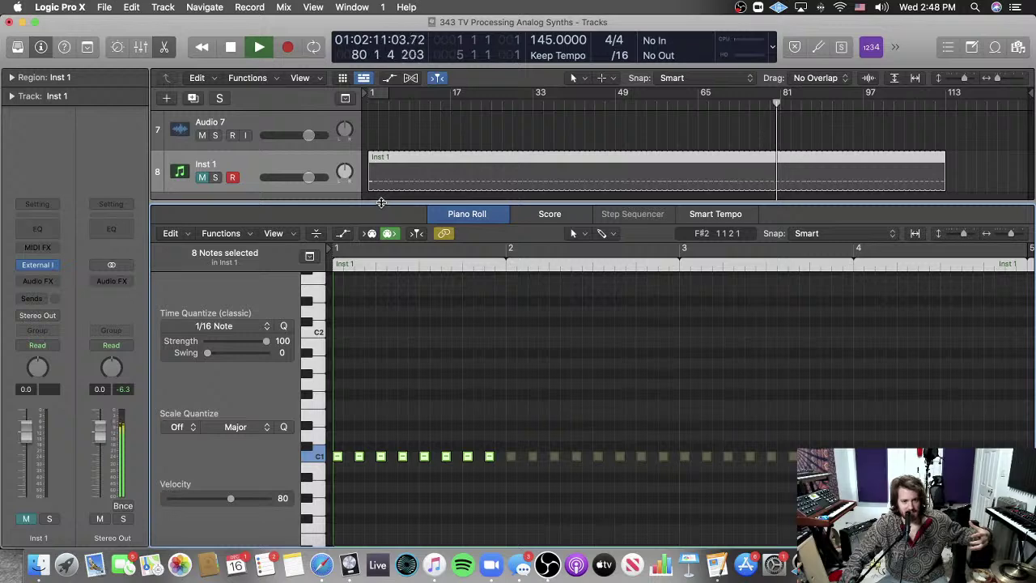
Step: Close the Piano Roll, lower Audio 7's volume to about -6 dB and enable its input monitoring
key(e)
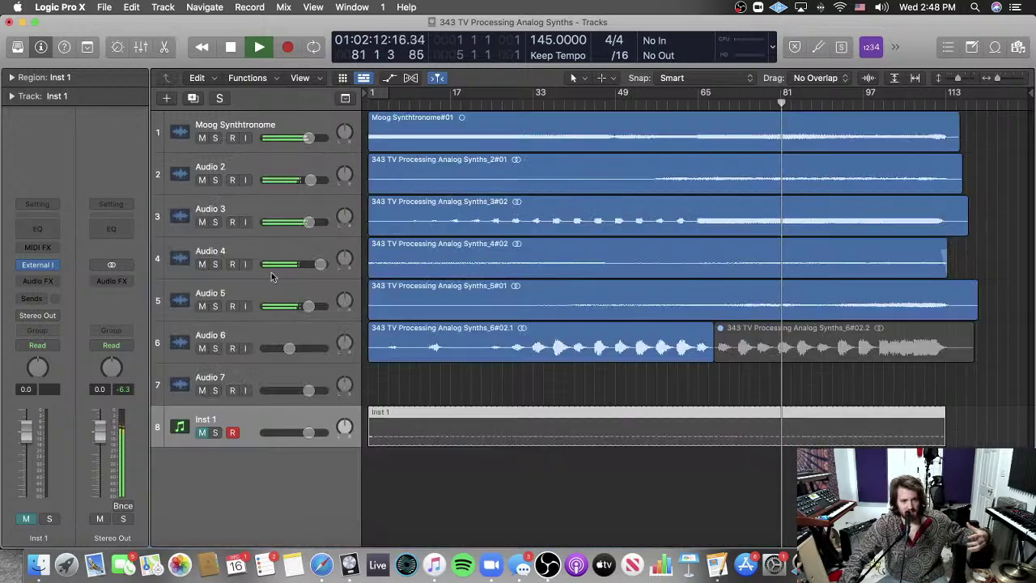
click(247, 380)
drag(26, 429, 25, 457)
click(50, 505)
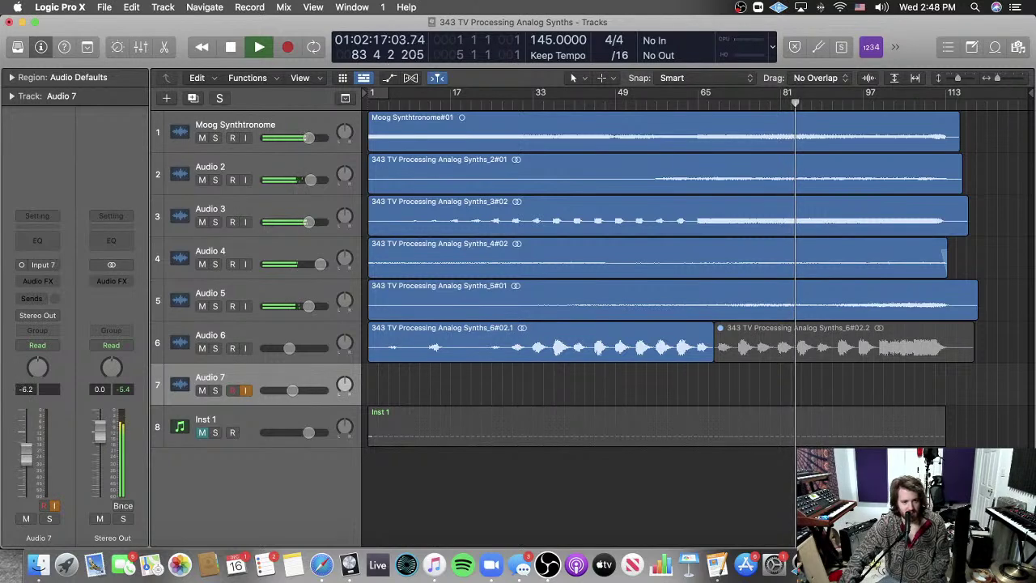
Step: Set Inst 1's External Instrument to MIDI destination Express 128 Port 7 and MIDI channel 4
double_click(299, 425)
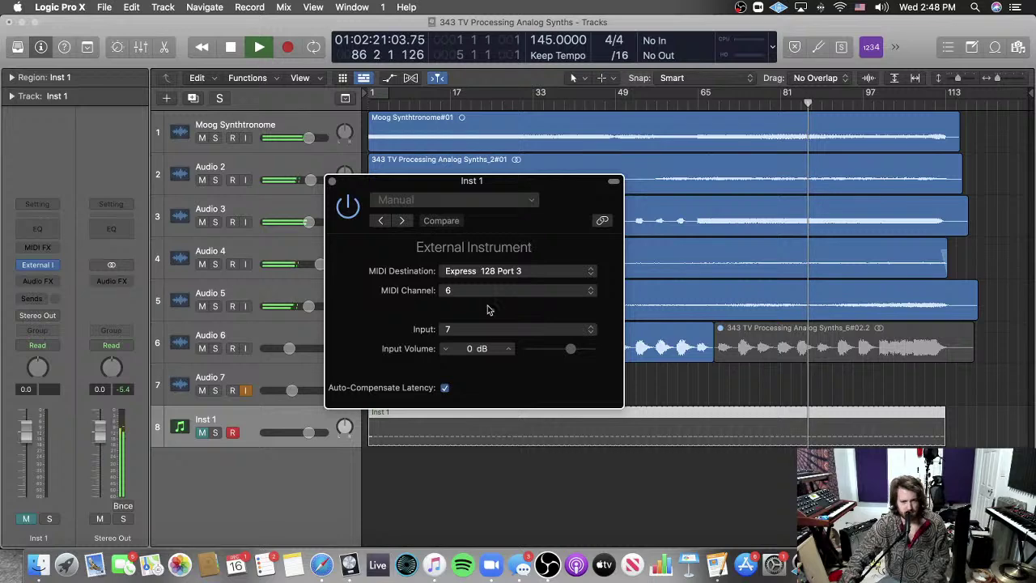
click(509, 271)
click(515, 312)
click(453, 287)
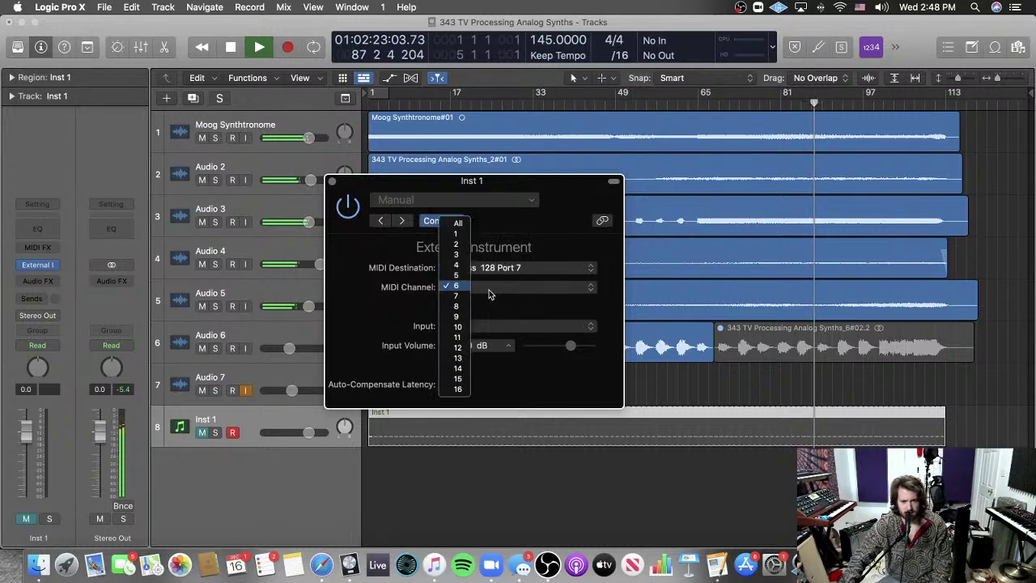
click(457, 283)
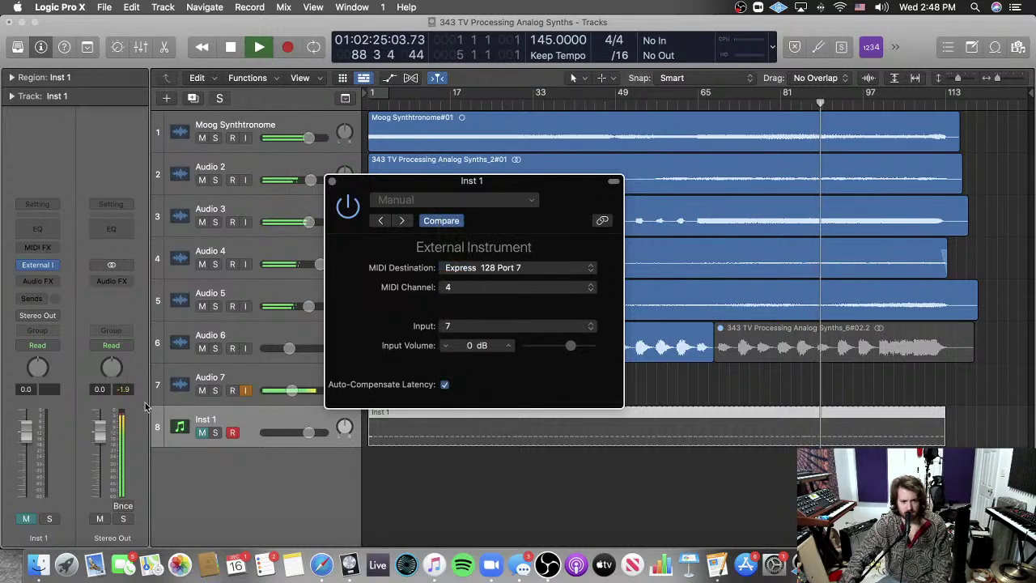
Step: Balance the monitored Audio 7 against the mix, solo it, and bring its volume to -19.5 dB
click(209, 381)
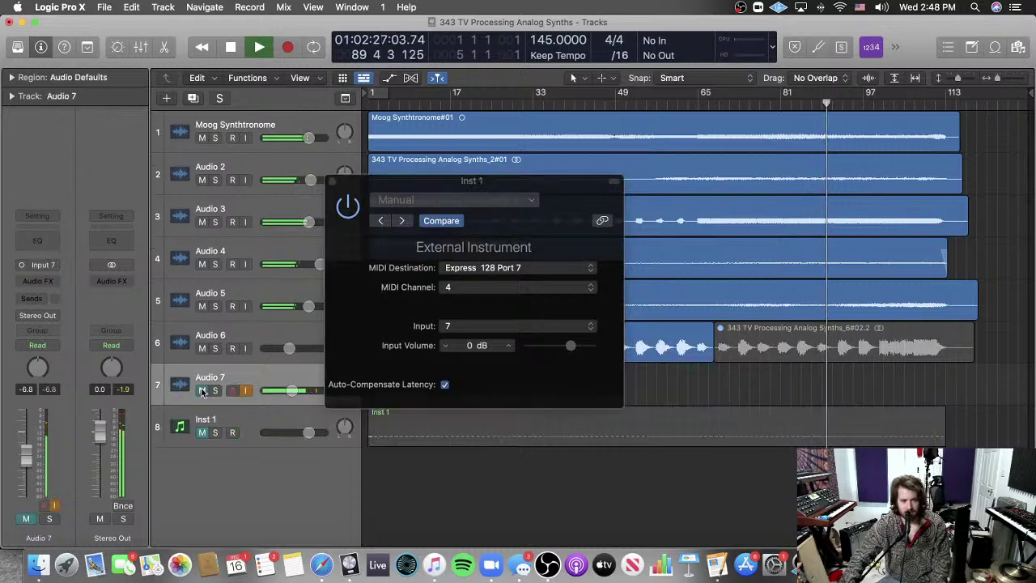
mouse_move(26, 457)
mouse_down()
mouse_move(26, 486)
mouse_move(26, 476)
mouse_up()
click(27, 518)
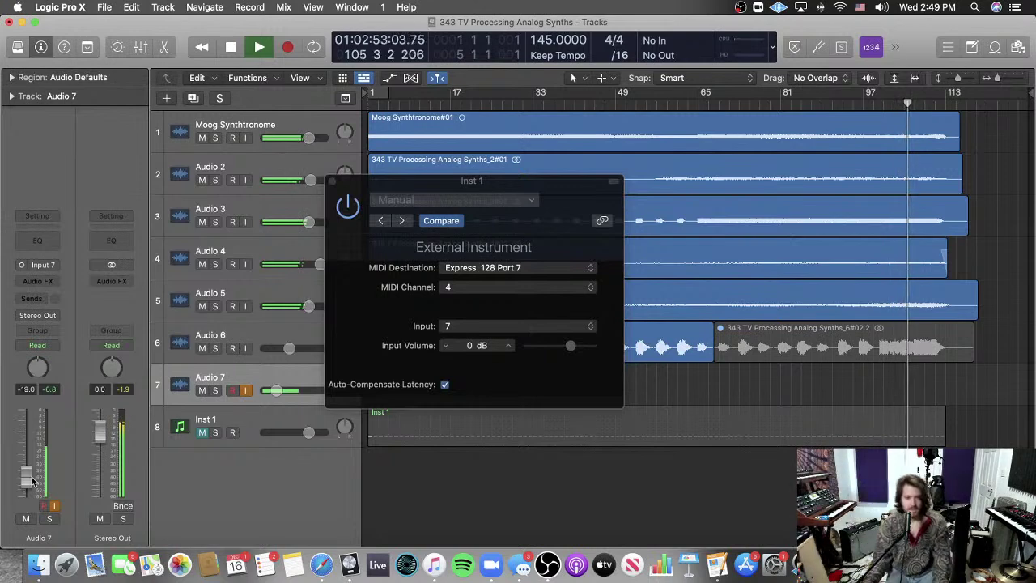
drag(32, 482, 32, 476)
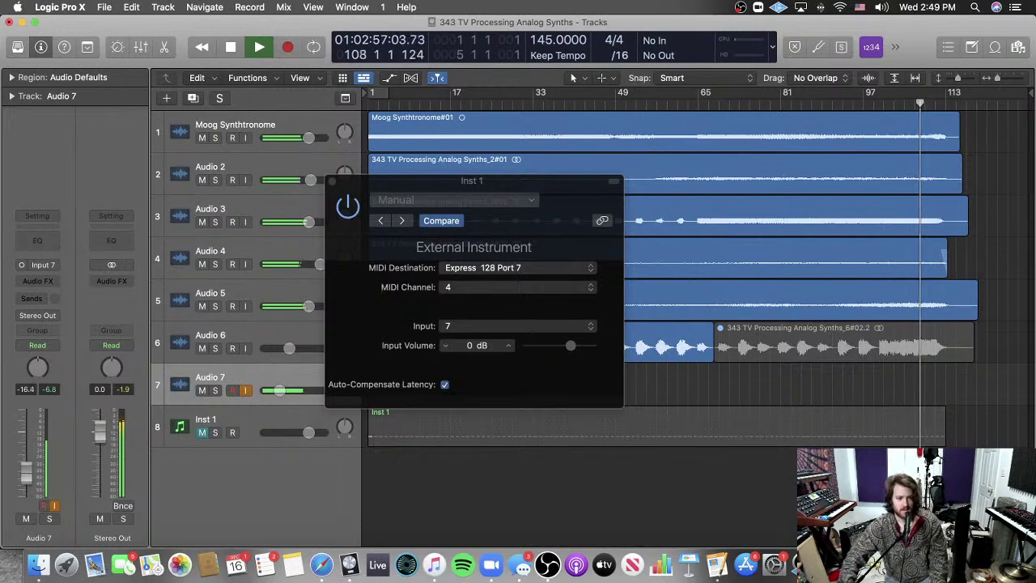
drag(26, 471, 27, 477)
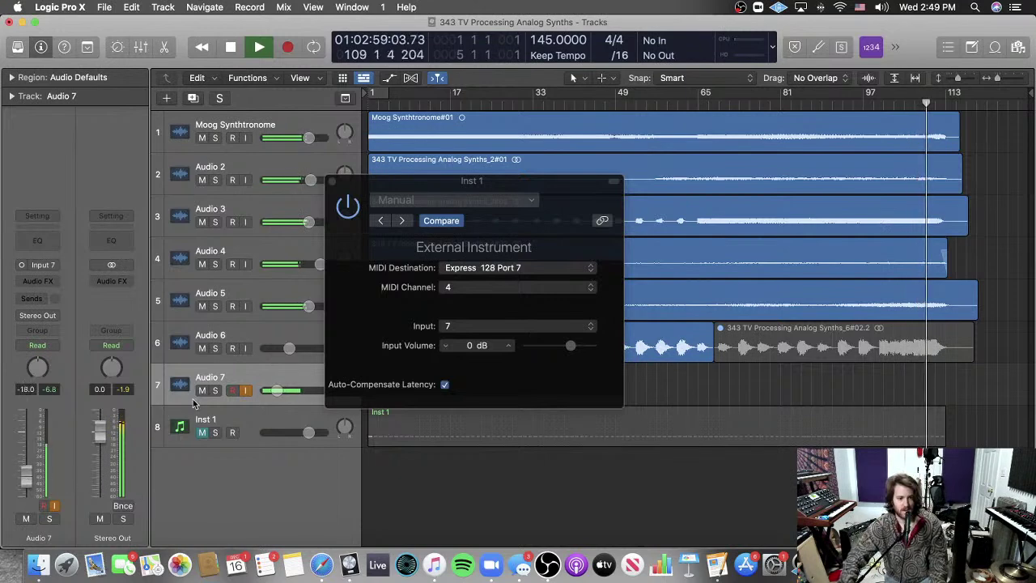
click(216, 390)
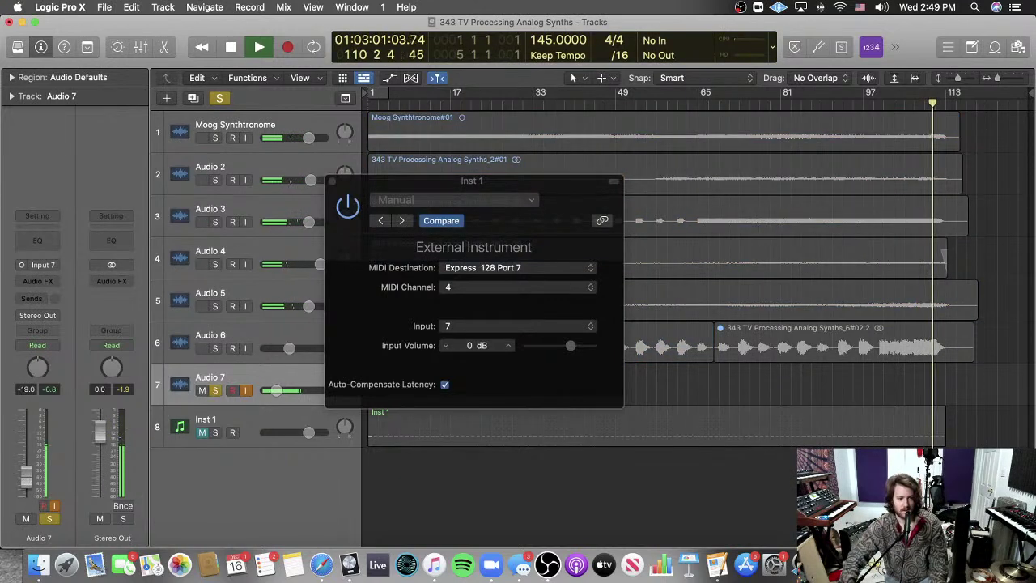
drag(25, 476, 24, 478)
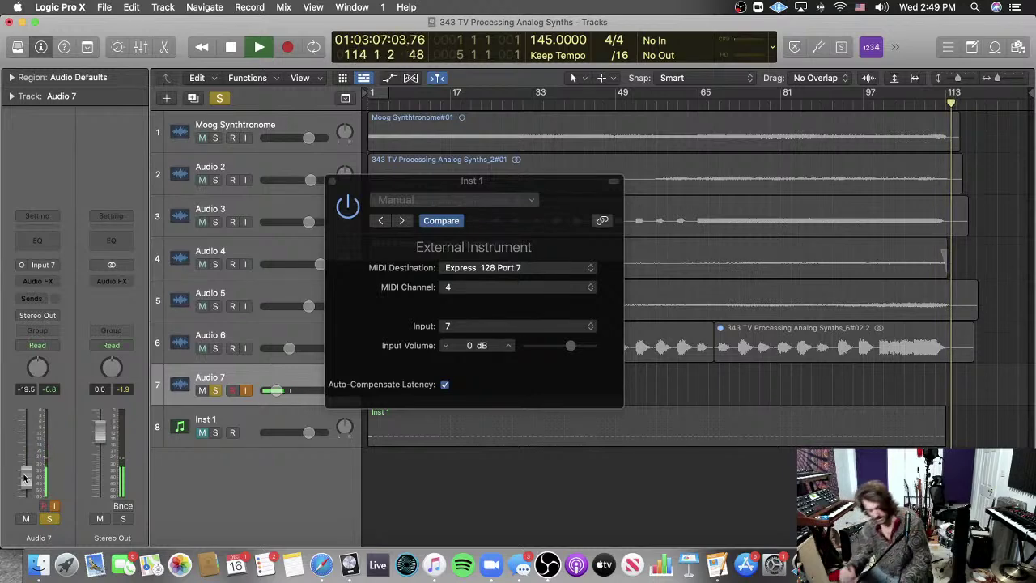
Step: Replay from bar 1, unsolo Audio 7, compare the mix without and with it past bar 61, and set its volume to -16.8 dB
key(Return)
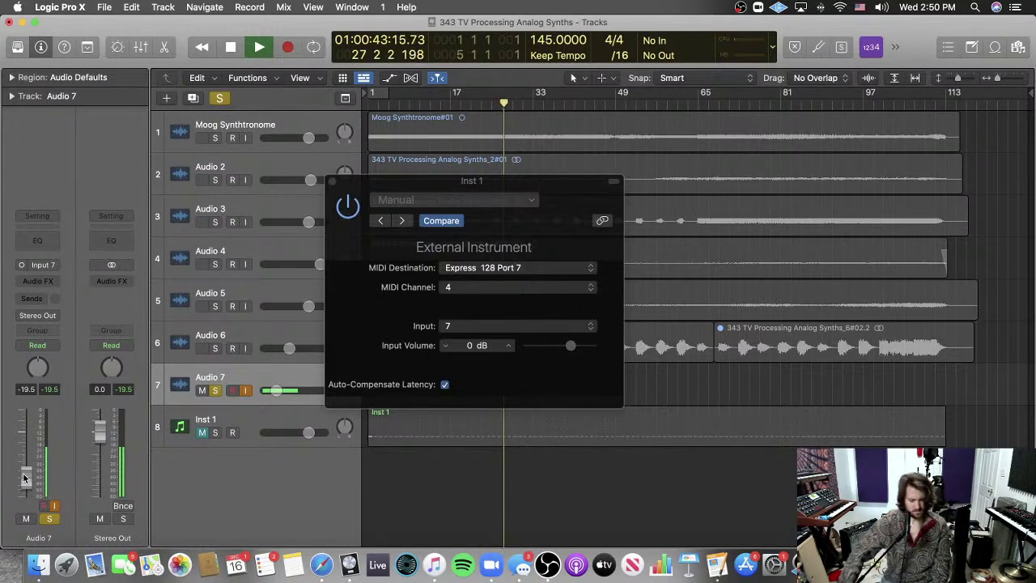
click(215, 391)
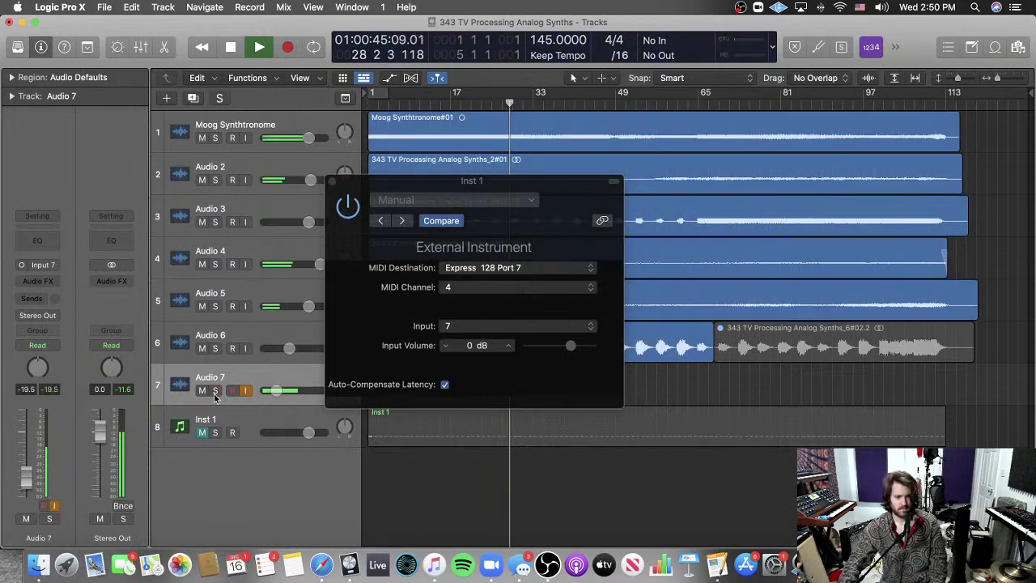
click(202, 391)
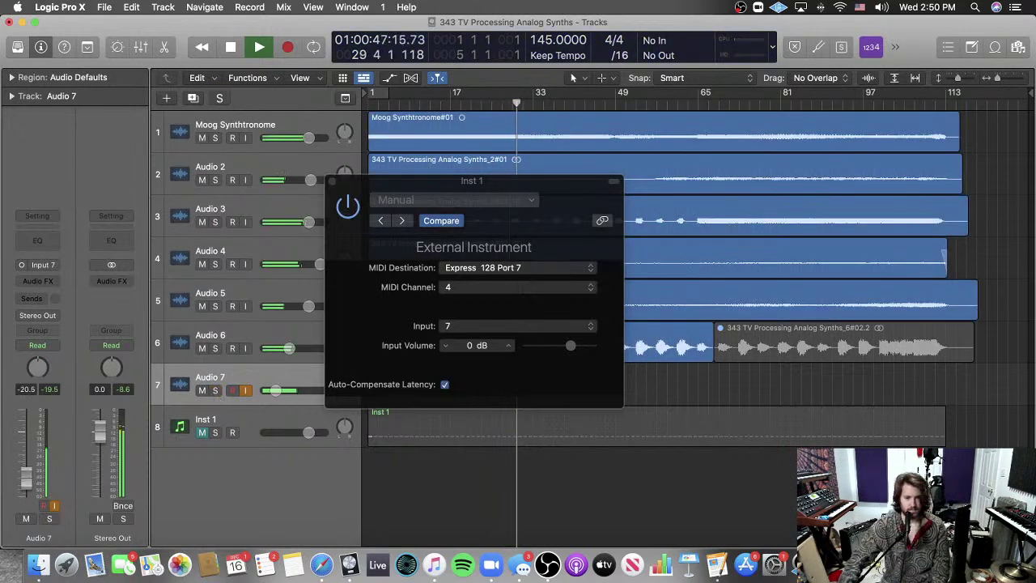
drag(26, 484, 25, 488)
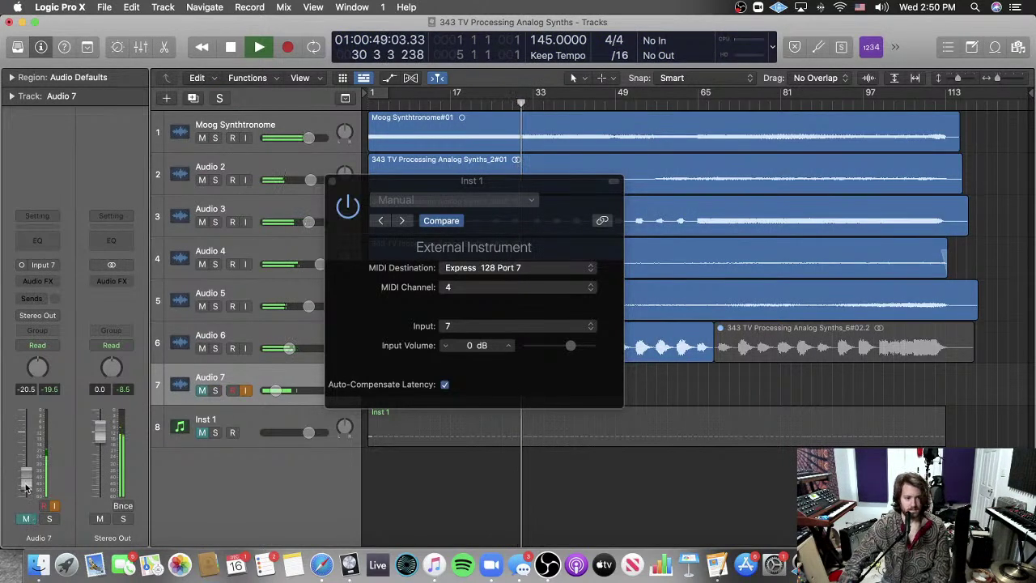
click(678, 106)
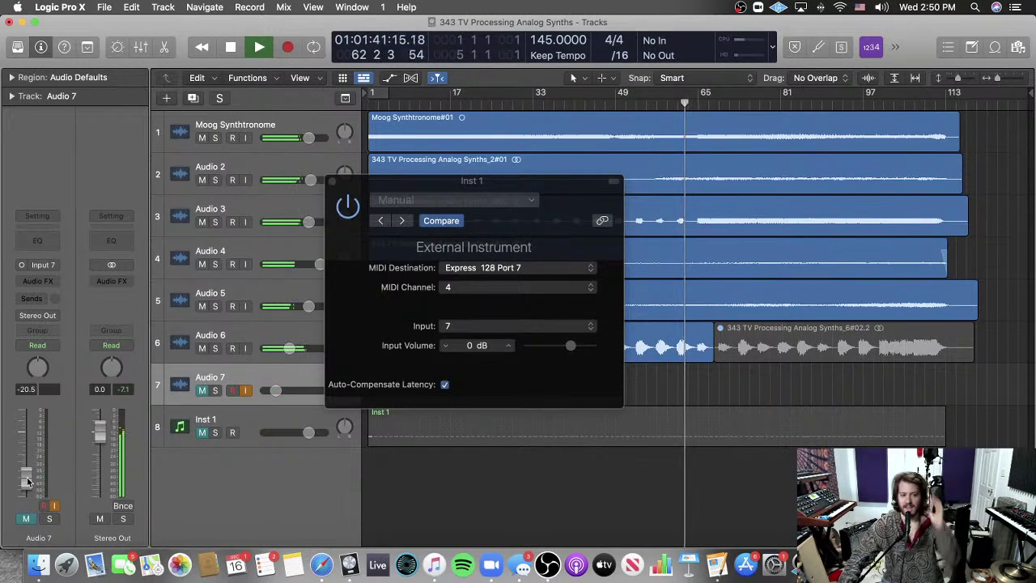
click(28, 519)
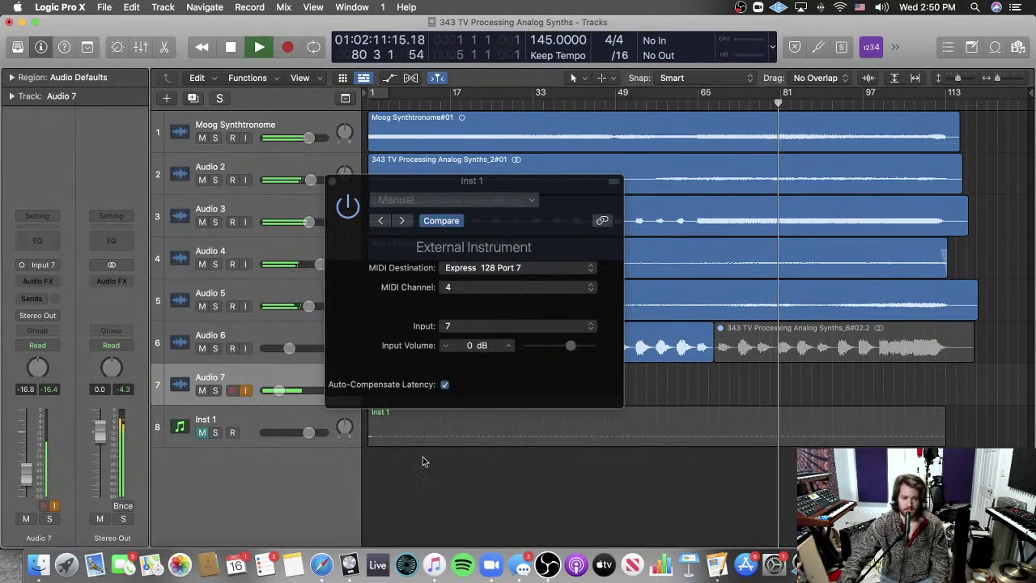
Step: Move the Inst 1 region to start at bar 65, inspect its alignment up close, and stop playback at about bar 61
drag(421, 429, 697, 412)
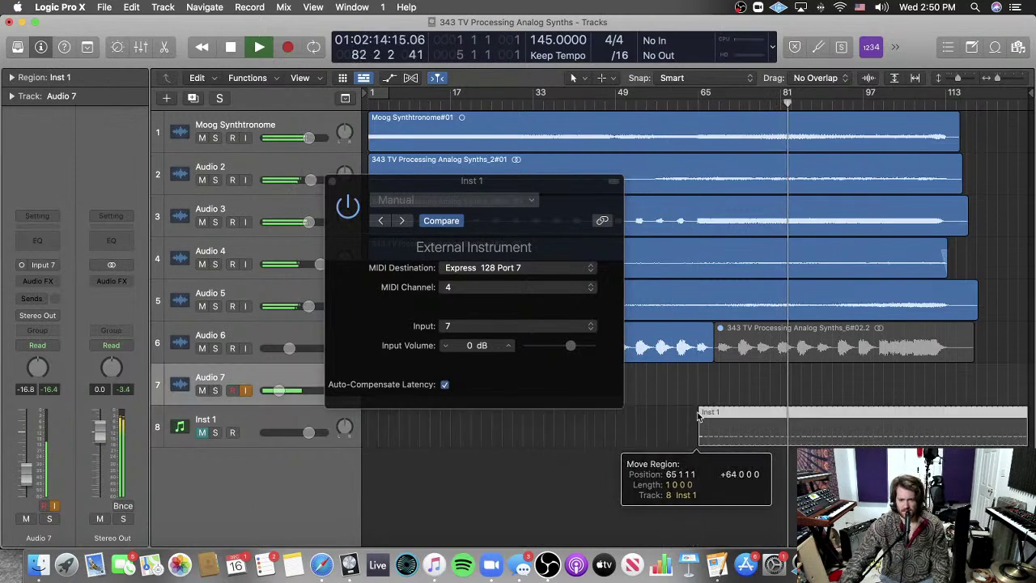
click(673, 105)
key(super+Right)
key(super+Right)
key(super+Right)
key(super+Right)
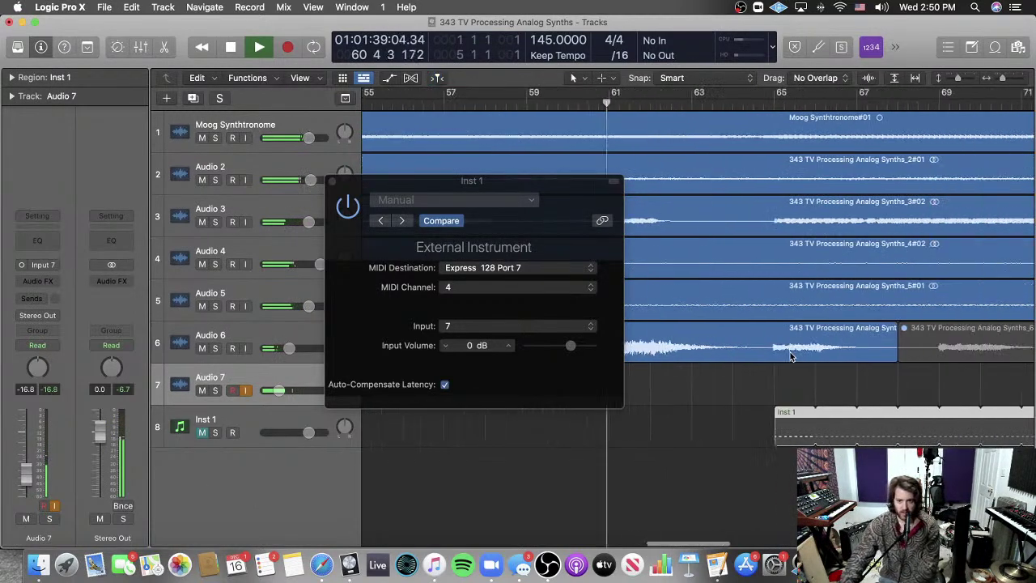
key(space)
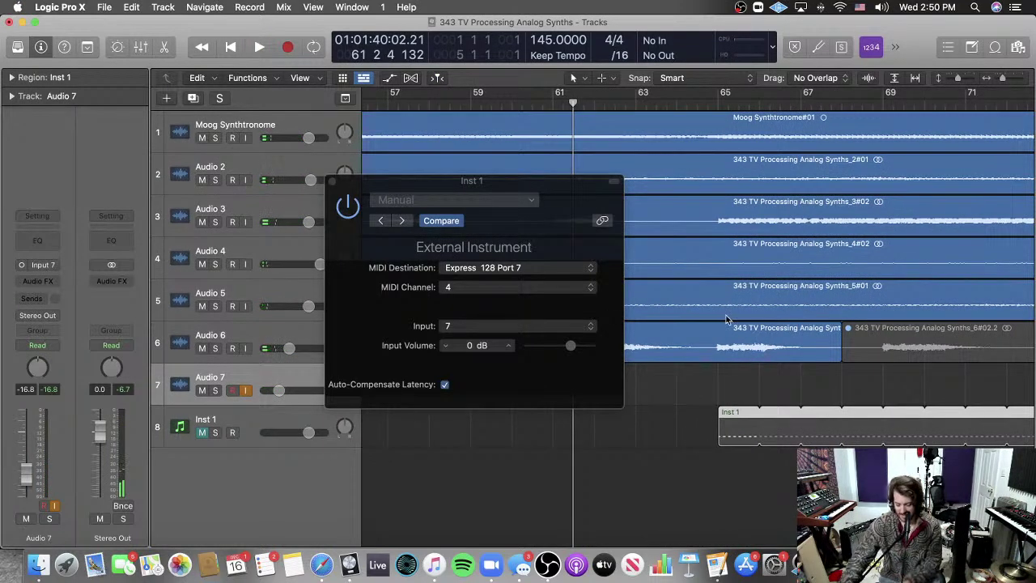
key(super+Left)
key(super+Left)
key(super+Left)
key(super+Left)
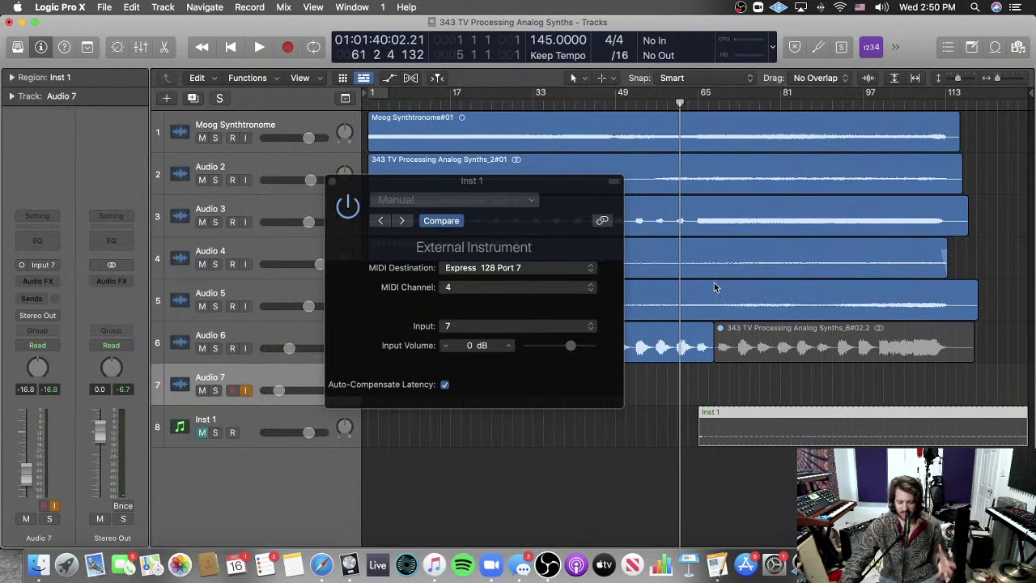
Step: Turn off Audio 7's input monitoring and record the synth onto it from about bar 62 to bar 118
click(233, 391)
key(space)
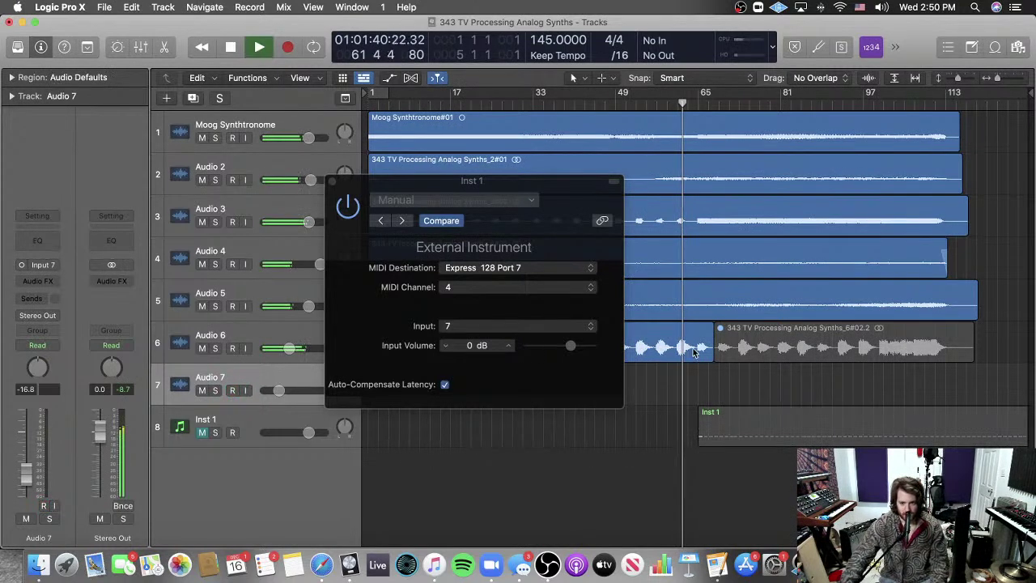
key(r)
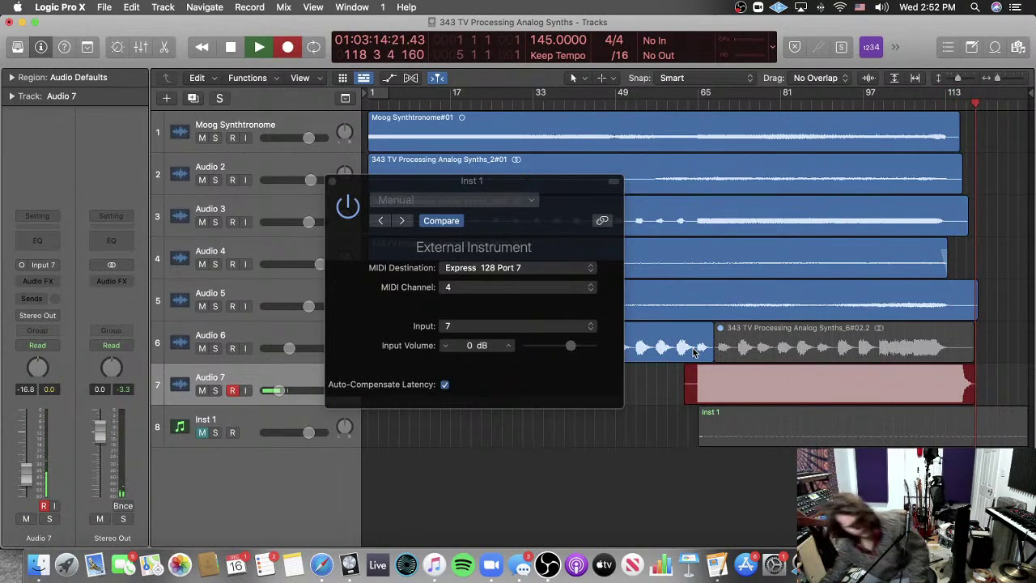
key(space)
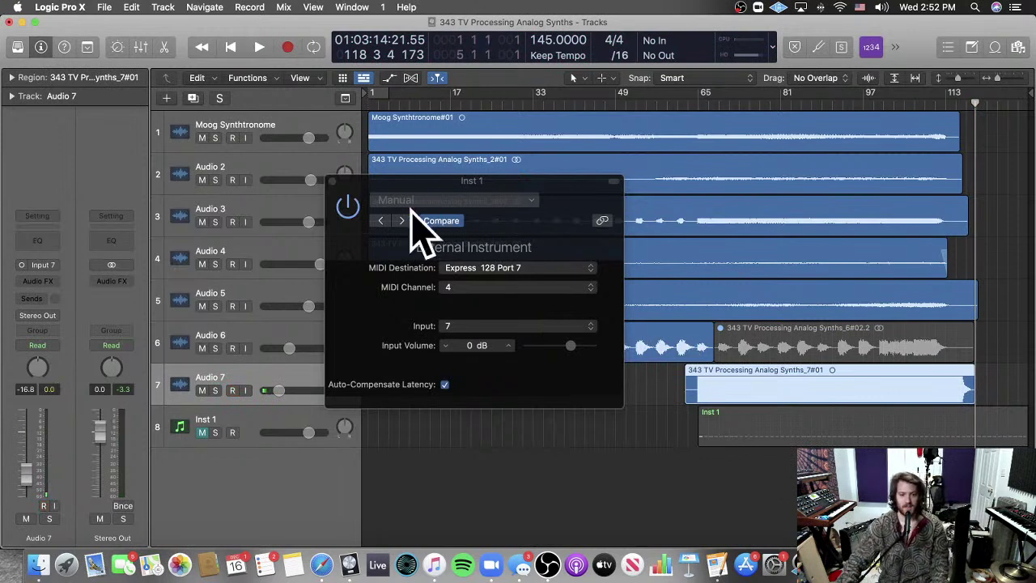
Step: Close the External Instrument window, solo Audio 7, and play its new recording from about bar 65
click(332, 181)
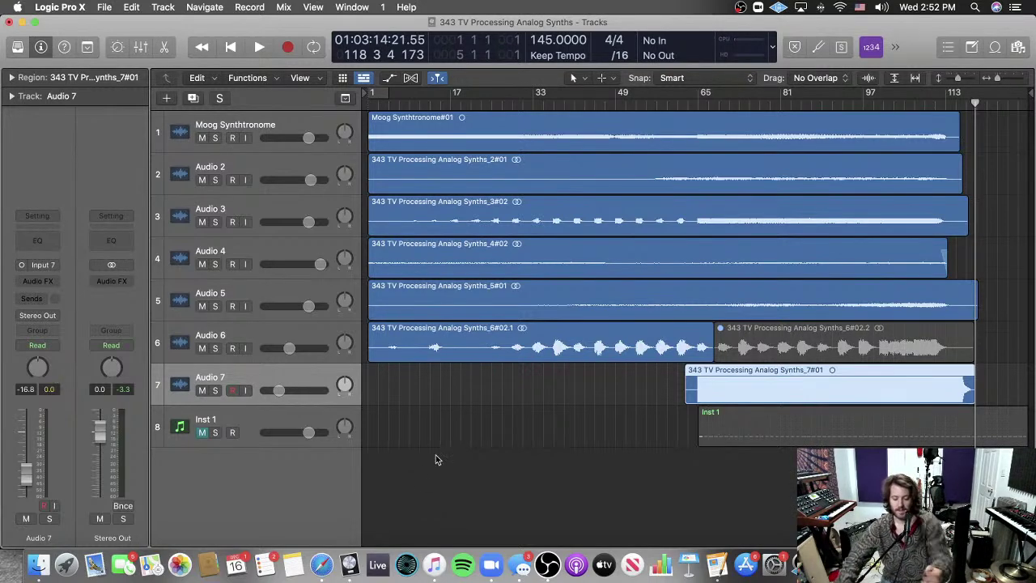
click(216, 390)
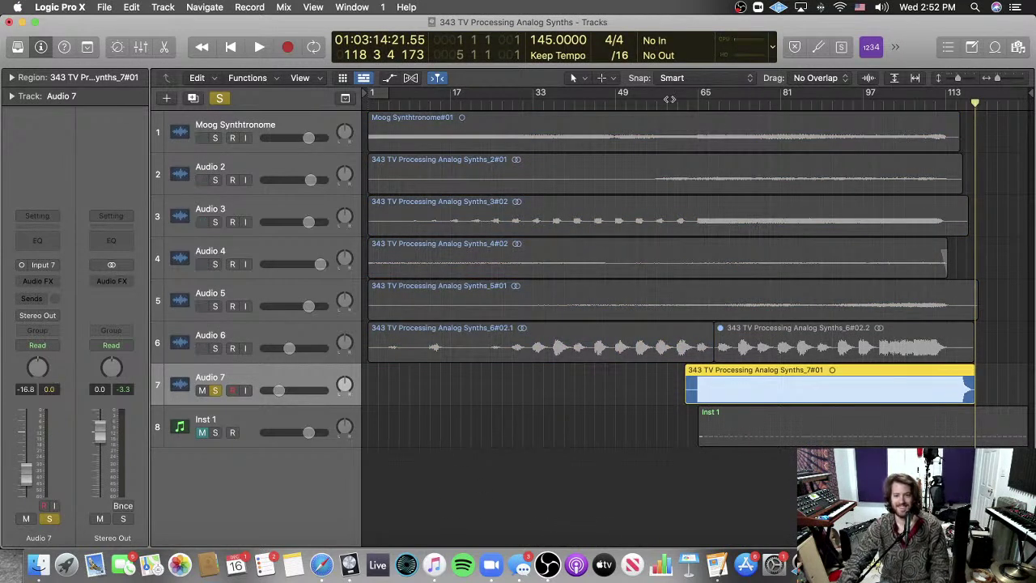
click(701, 105)
key(space)
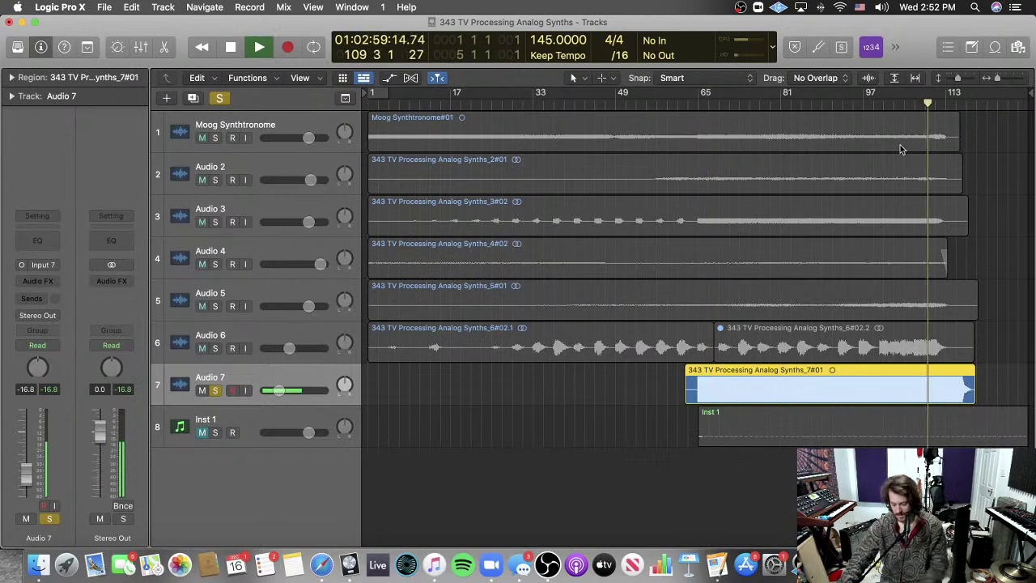
Step: Split the Audio 7 recording at bar 115 and move the tail piece earlier so it starts at bar 114
key(super+Right)
scroll(891, 318, up, 10)
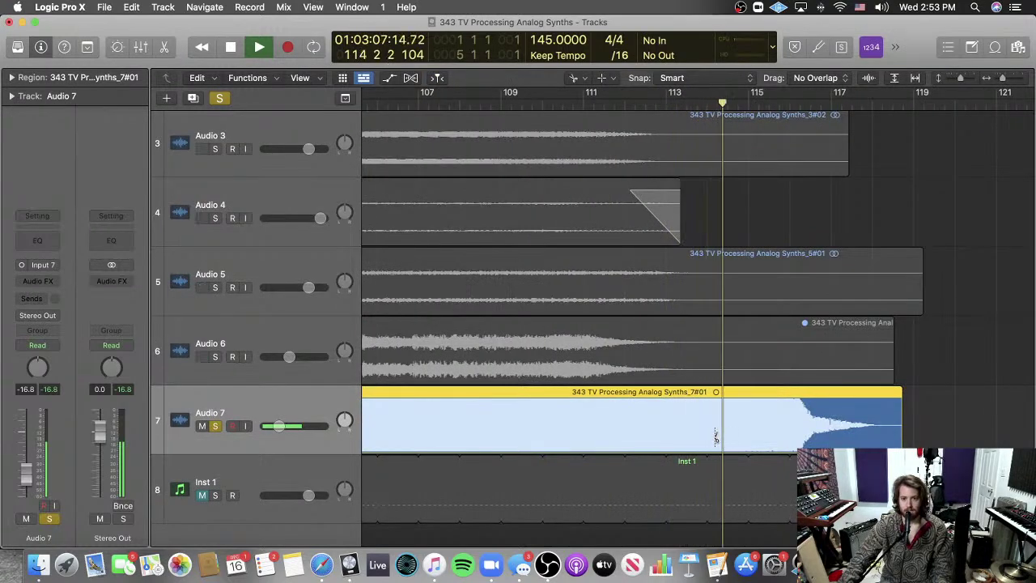
key(space)
click(748, 422)
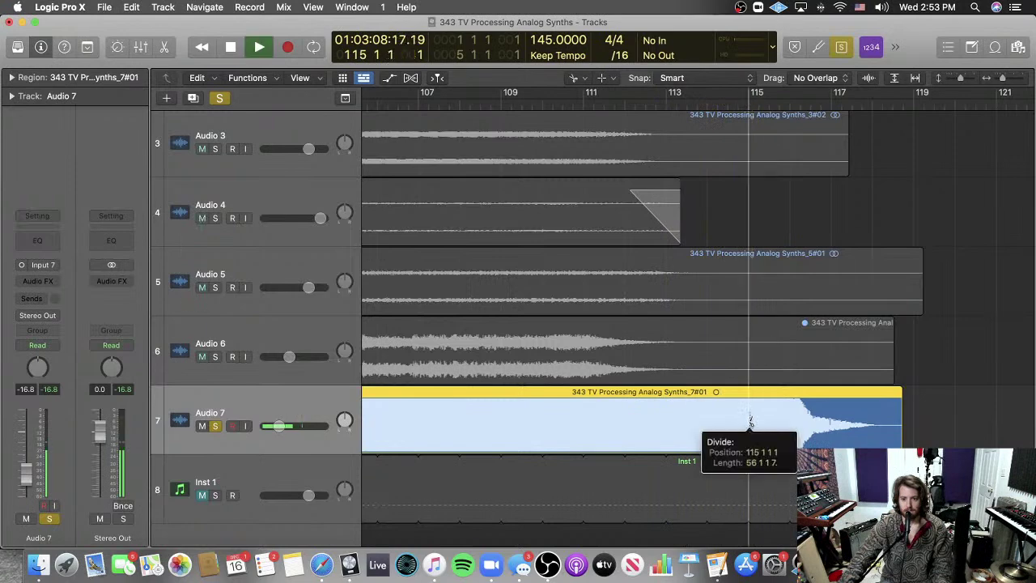
key(t)
click(776, 408)
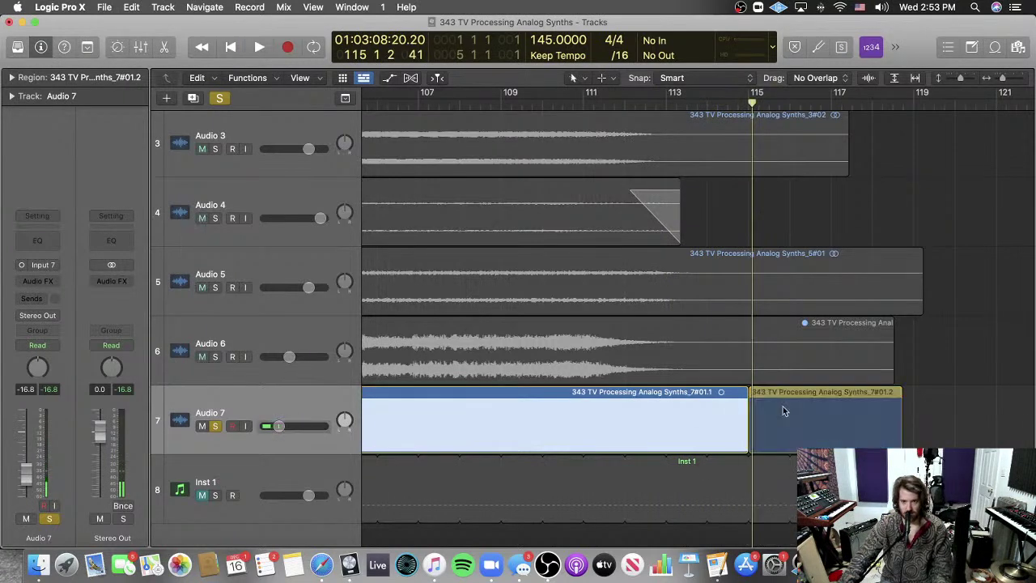
drag(781, 408, 749, 414)
Step: Extend the first Audio 7 region to bar 115 beat 2, check the transition by playback, and unsolo the track
click(654, 102)
key(space)
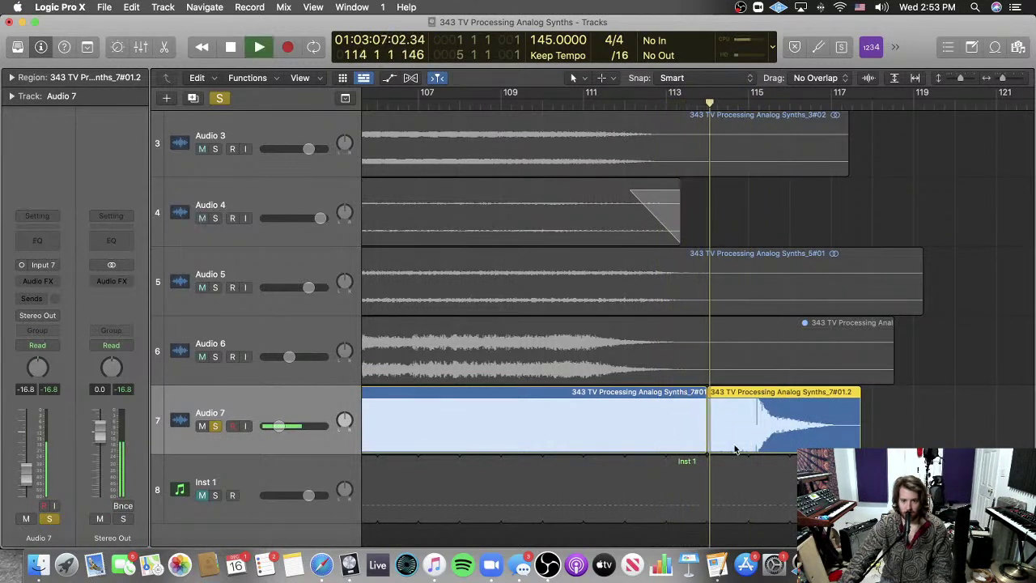
drag(705, 446, 759, 443)
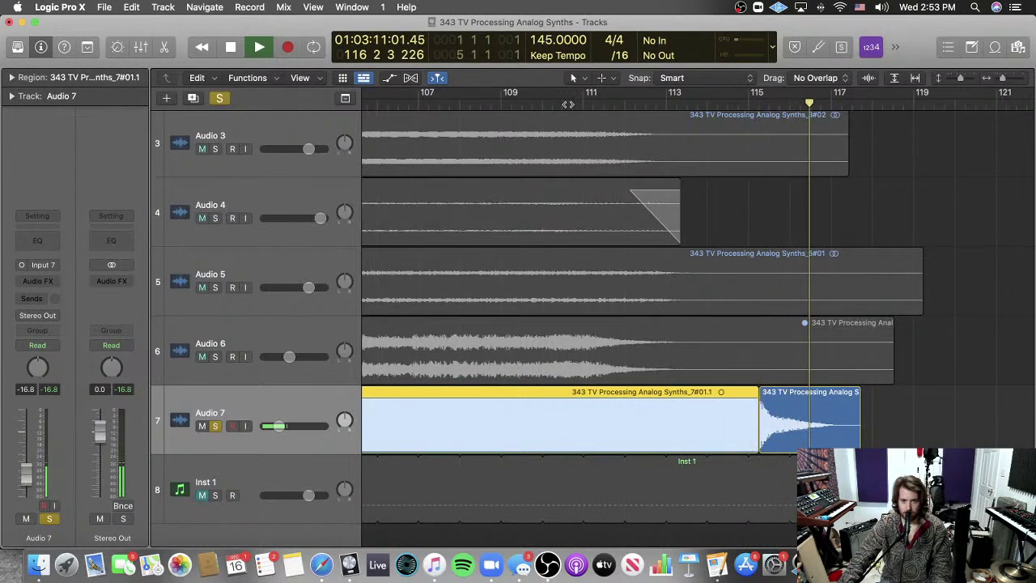
click(568, 101)
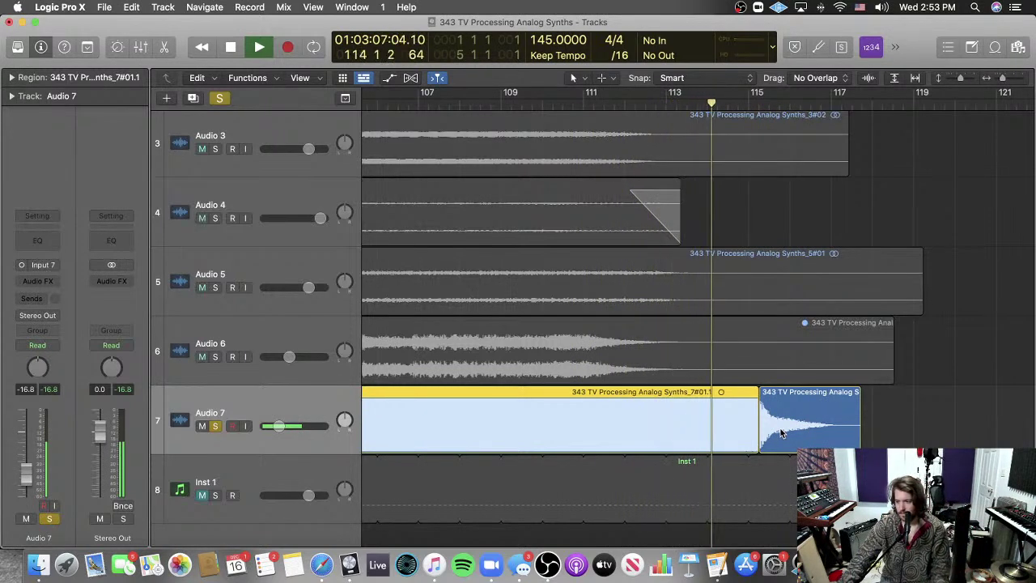
key(space)
click(217, 425)
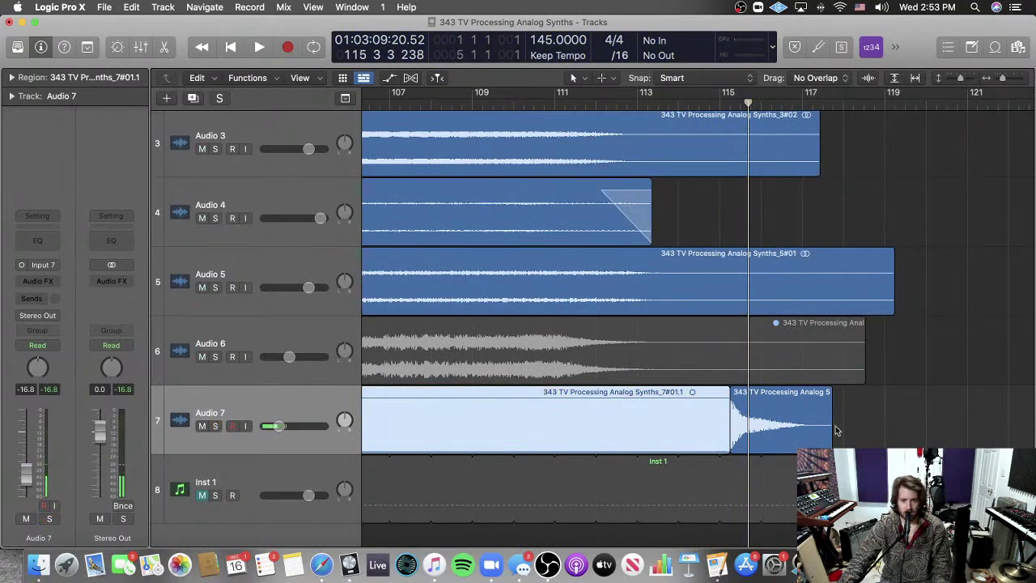
Step: Inspect the join between the two Audio 7 regions at bar 115 beat 2 and crossfade it with the Fade tool
click(780, 426)
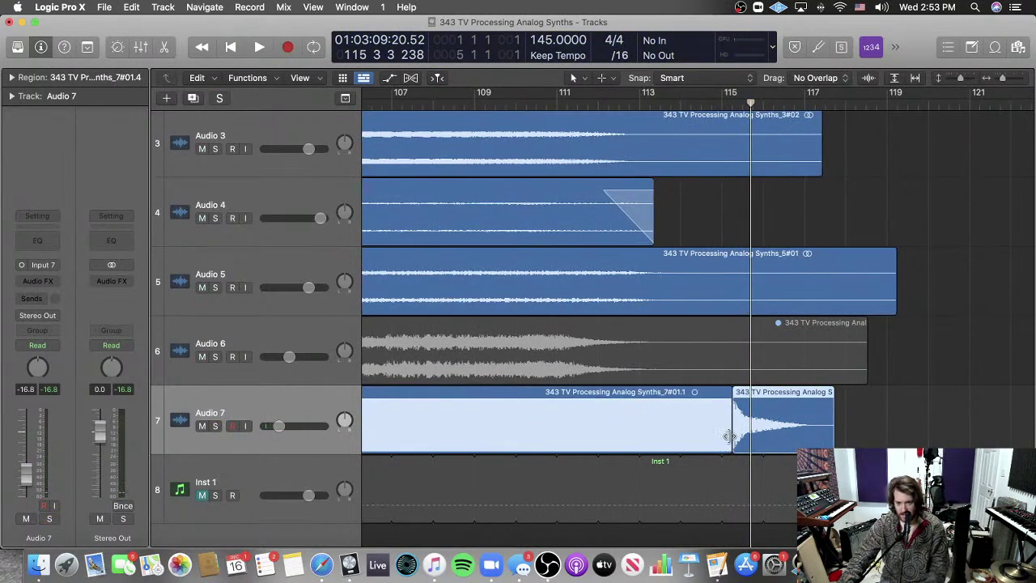
key(t)
key(a)
key(super+Right)
key(super+Right)
key(super+Right)
key(super+Right)
key(super+Right)
key(super+Right)
key(super+Right)
key(super+Right)
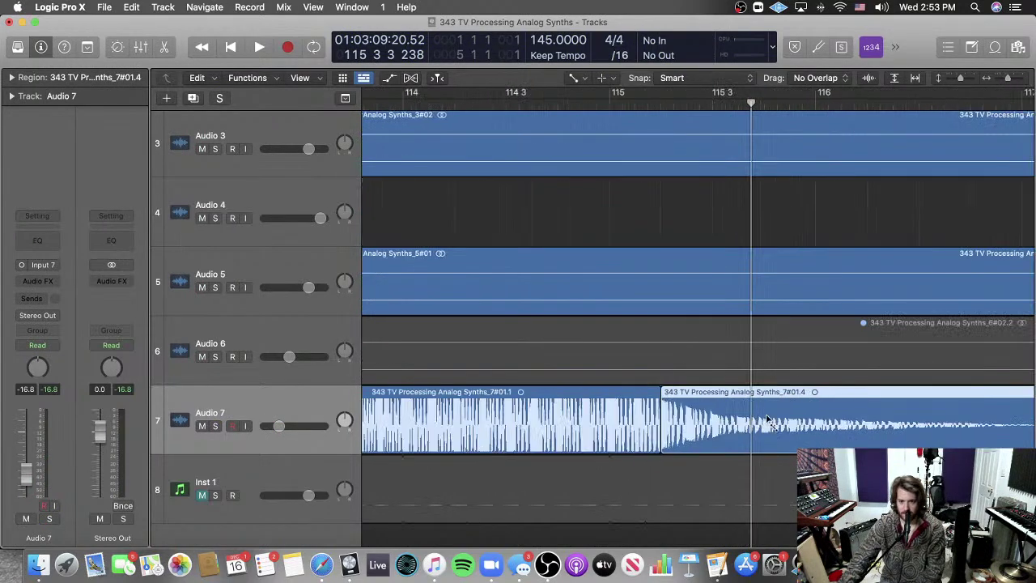
key(super+Right)
key(super+Right)
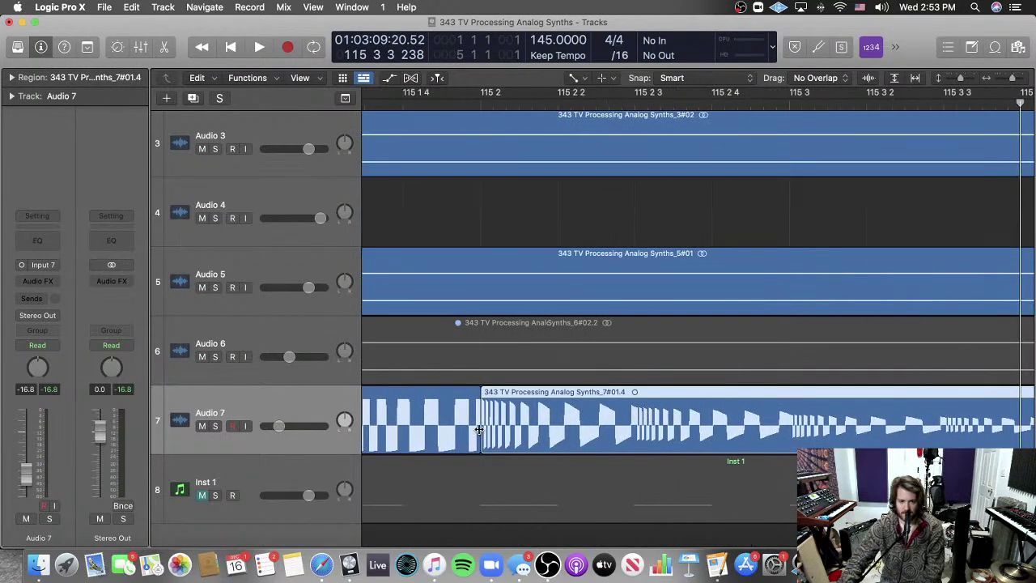
click(479, 430)
key(super+Left)
key(super+Left)
key(super+Left)
key(super+Left)
key(super+Left)
key(super+Left)
key(super+Left)
key(super+Left)
key(super+Left)
key(super+Left)
key(super+Up)
key(super+Up)
key(super+Up)
key(super+Up)
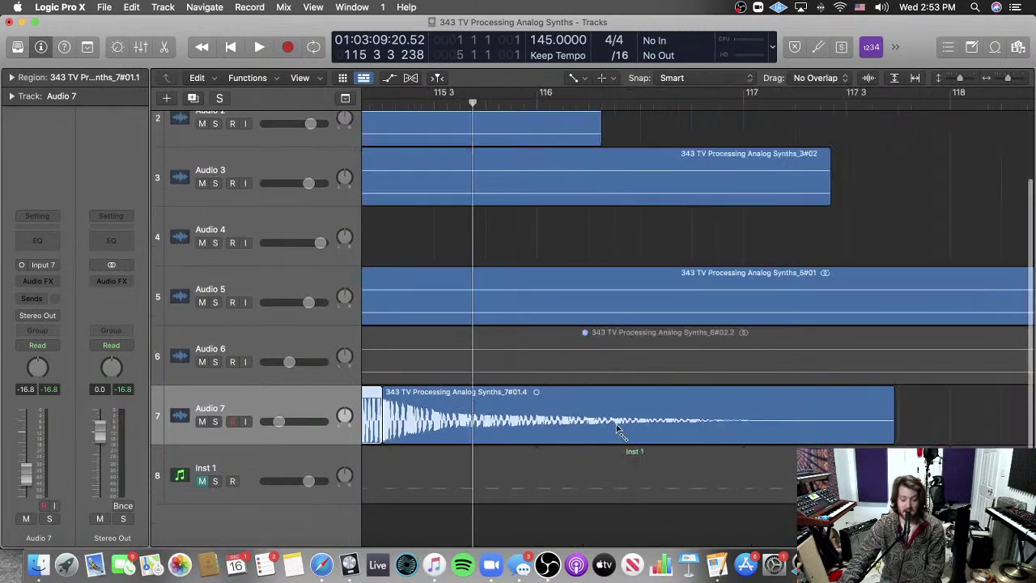
key(super+Left)
key(super+Left)
key(super+Left)
key(super+Left)
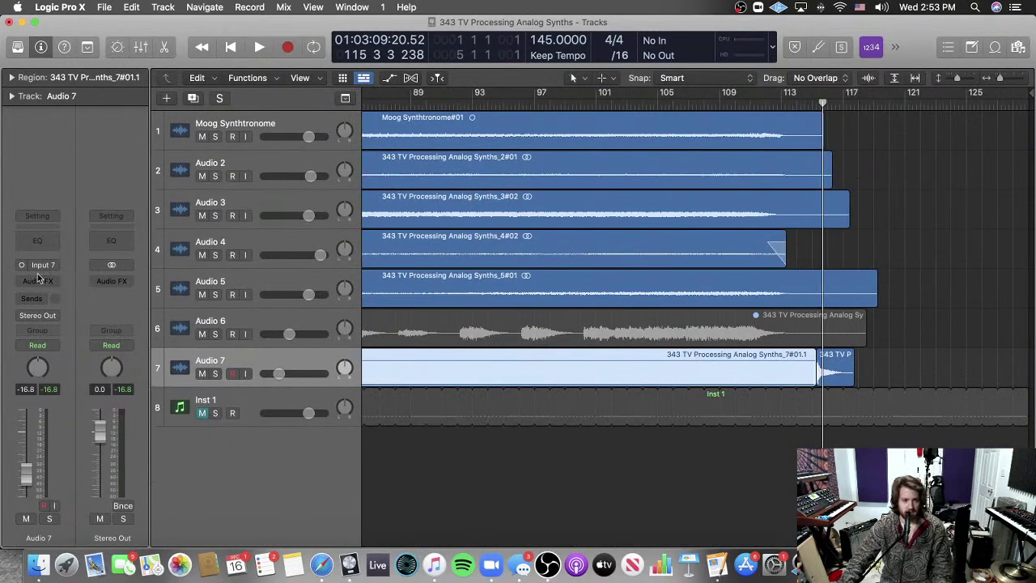
Step: Insert a Channel EQ on Audio 7 and rehearse sweeping its high cut to about 36 Hz, restoring 20000 Hz
click(44, 245)
drag(849, 229, 682, 123)
click(614, 242)
click(749, 100)
key(space)
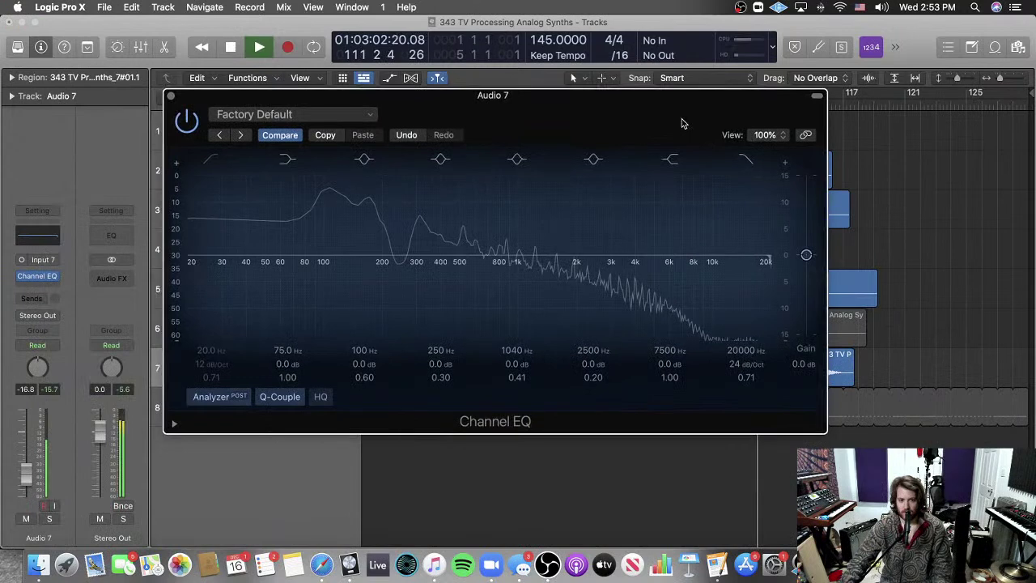
drag(765, 261, 262, 270)
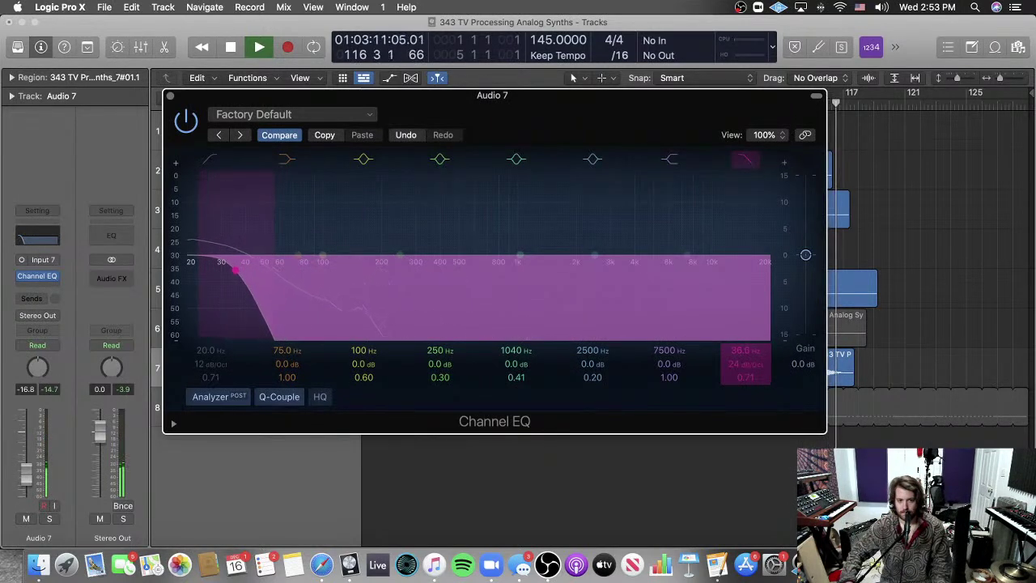
drag(239, 270, 764, 261)
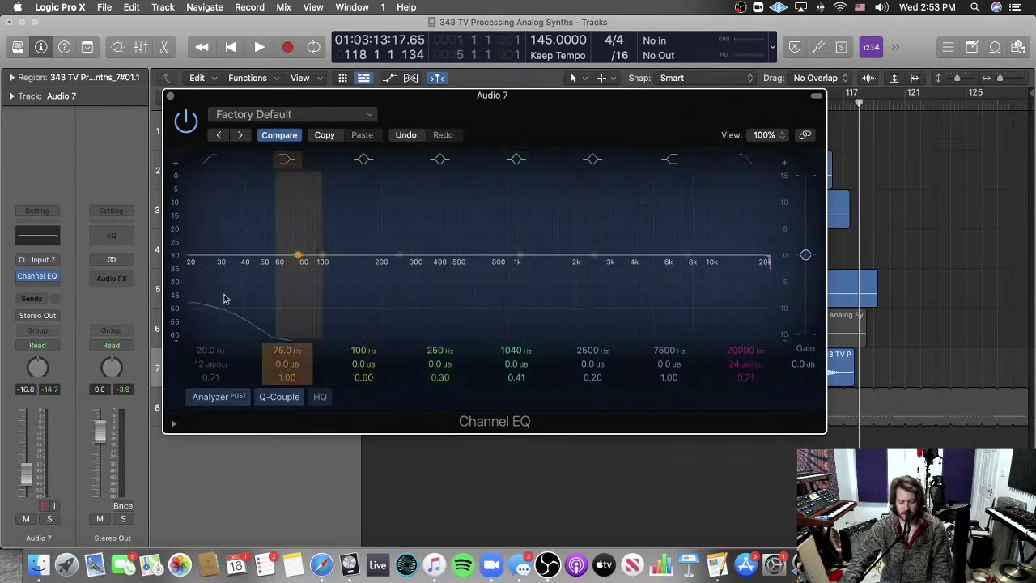
Step: Set Audio 7's automation to Latch, sweep the high cut to about 71.5 Hz during playback, and reset it to 20000 Hz
click(37, 345)
click(50, 371)
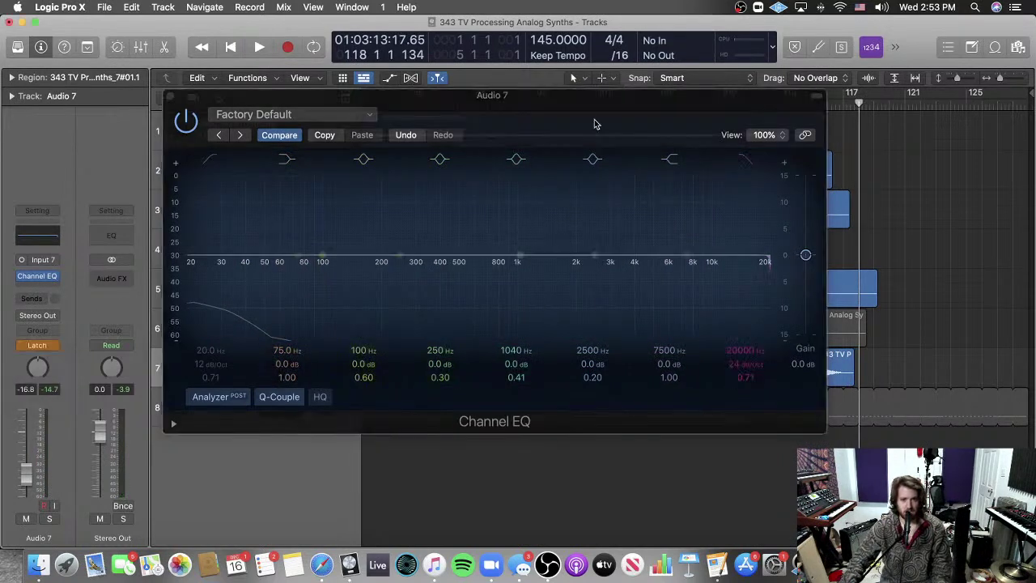
drag(596, 121, 366, 261)
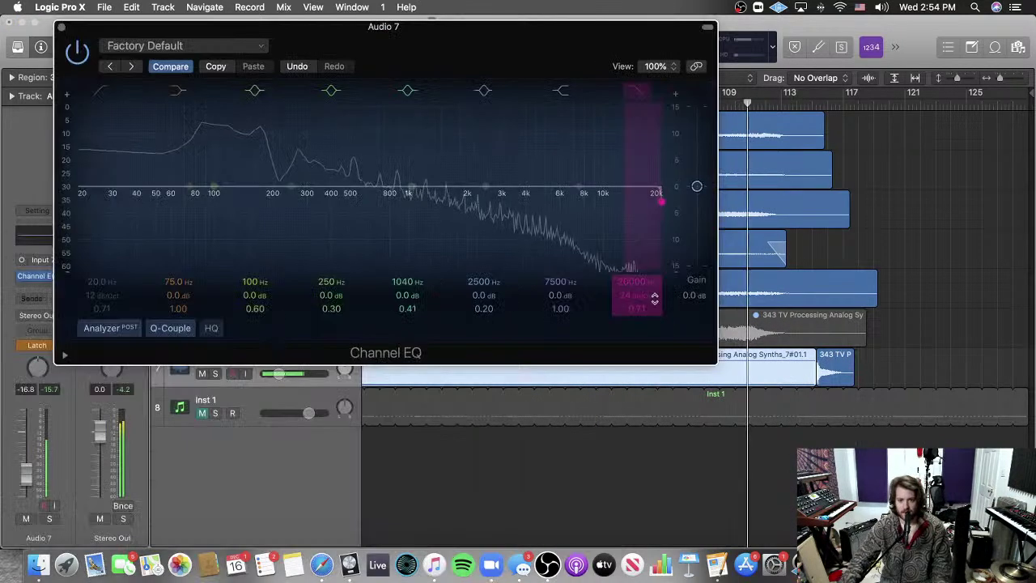
drag(655, 200, 187, 202)
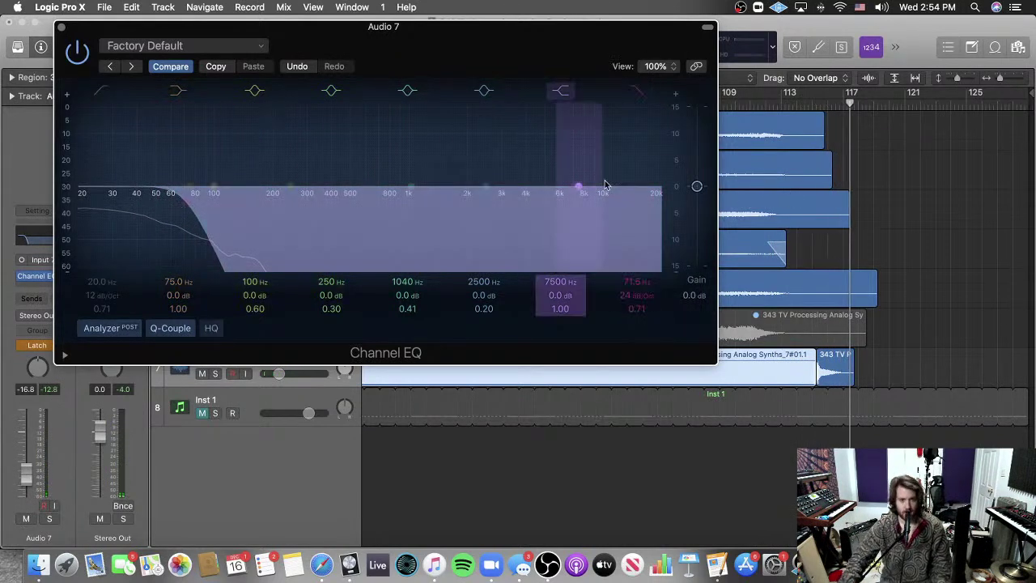
drag(647, 283, 647, 178)
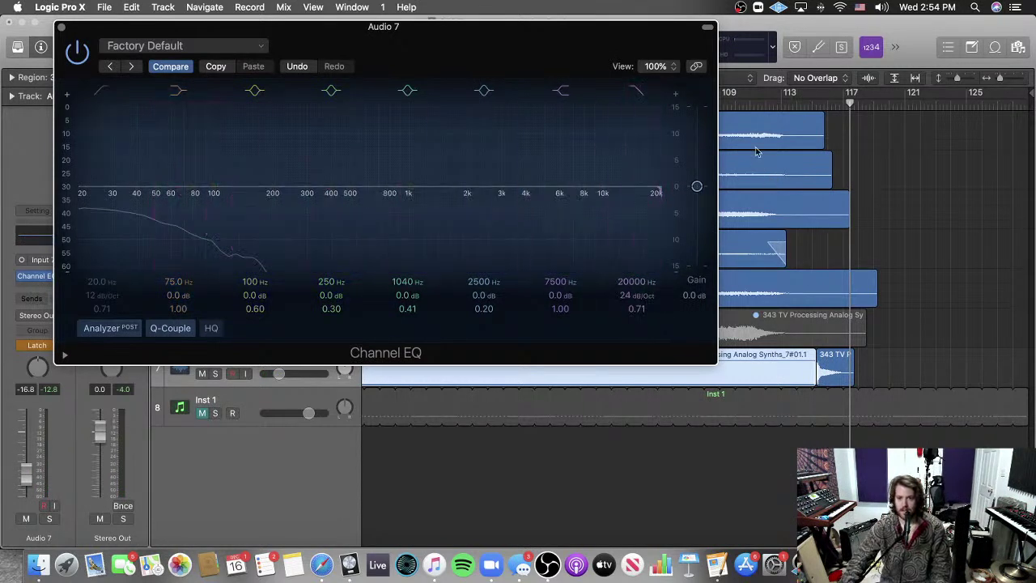
Step: Try another high-cut sweep on Audio 7 down to about 34.6 Hz during playback, and reset it to 20000 Hz
scroll(756, 131, left, 5)
click(763, 103)
key(space)
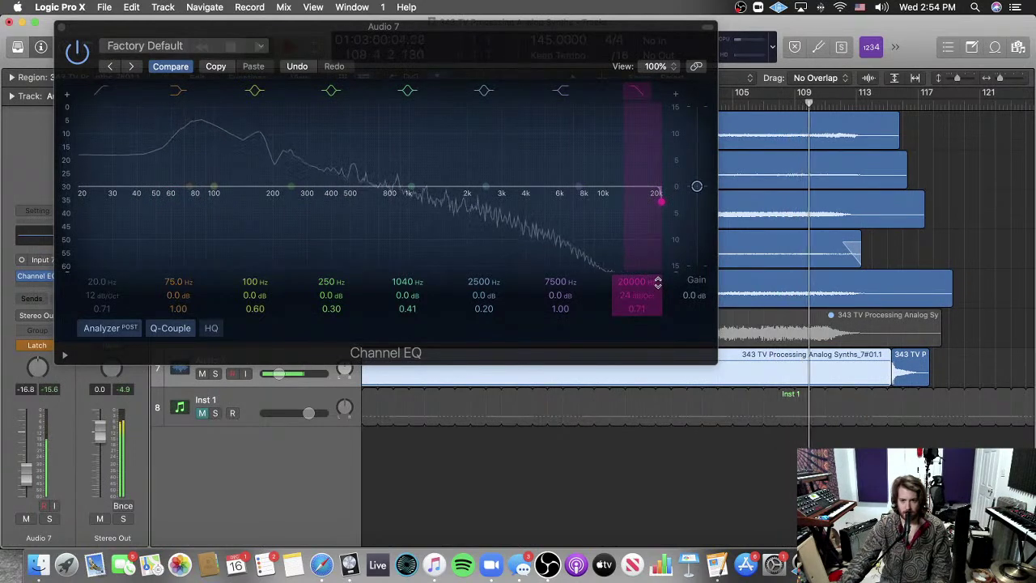
drag(657, 283, 657, 478)
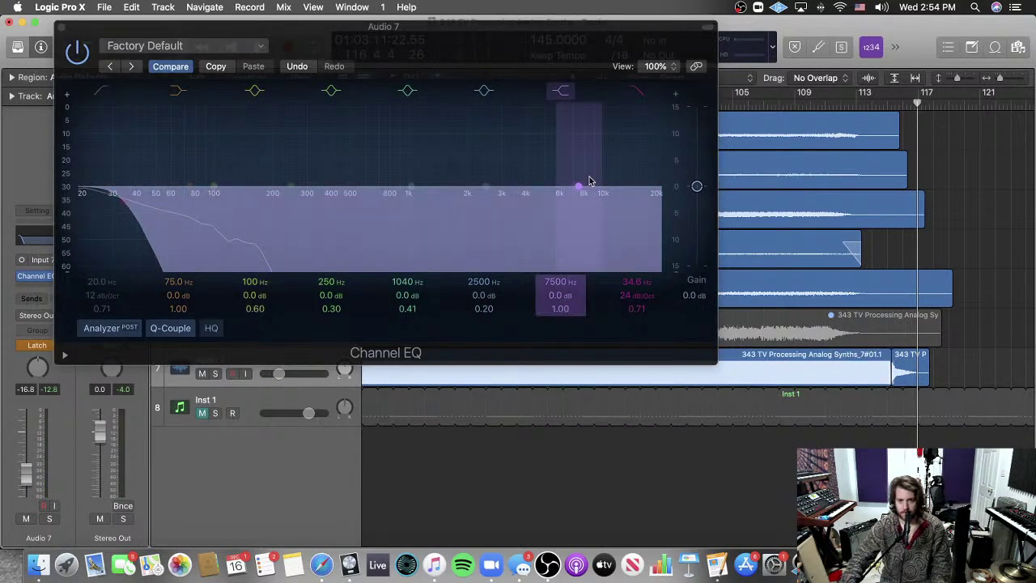
drag(630, 280, 630, 178)
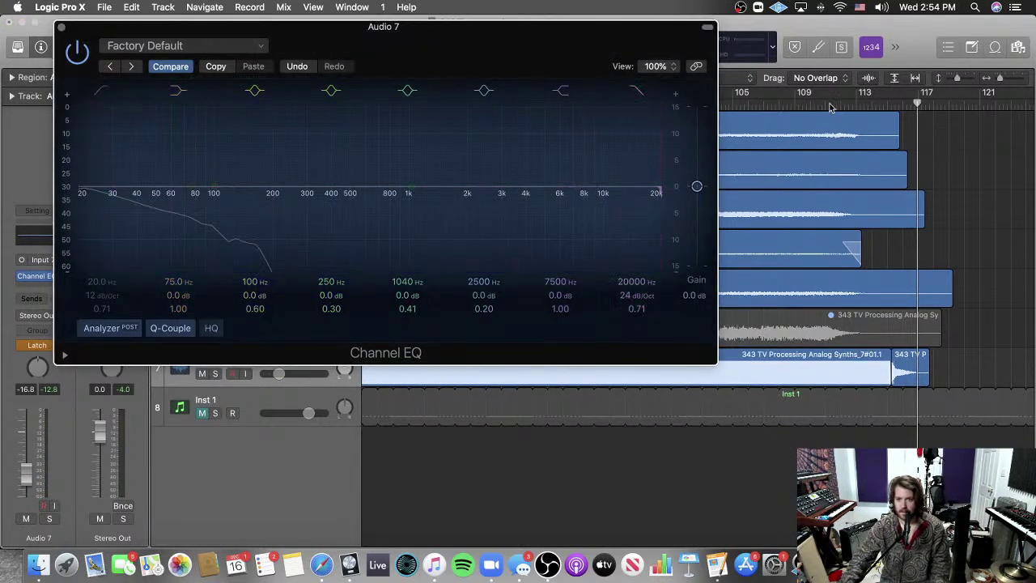
Step: Record a high-cut sweep on Audio 7 down to about 46.4 Hz, return its automation to Read, and close the EQ
key(space)
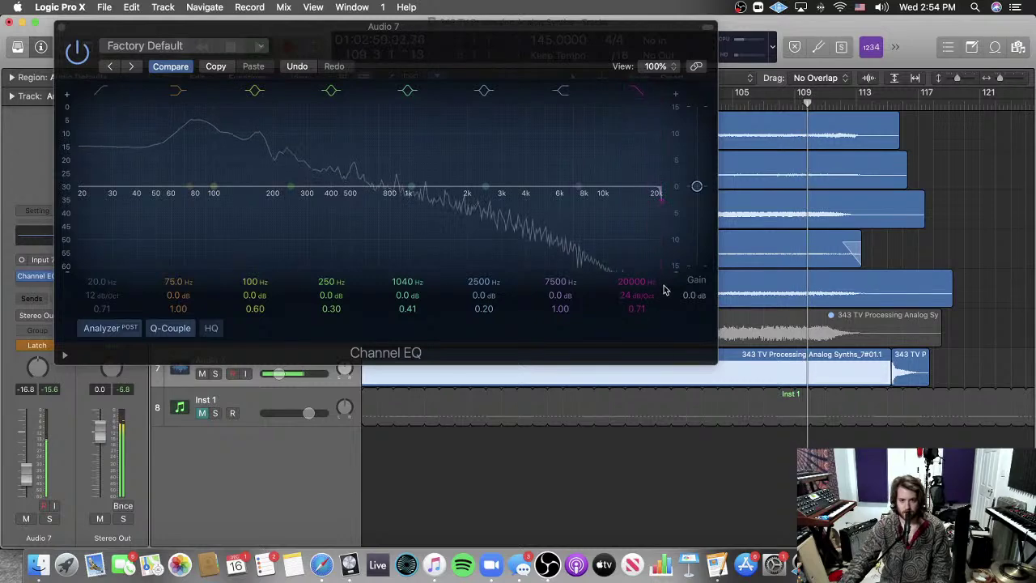
drag(654, 280, 638, 300)
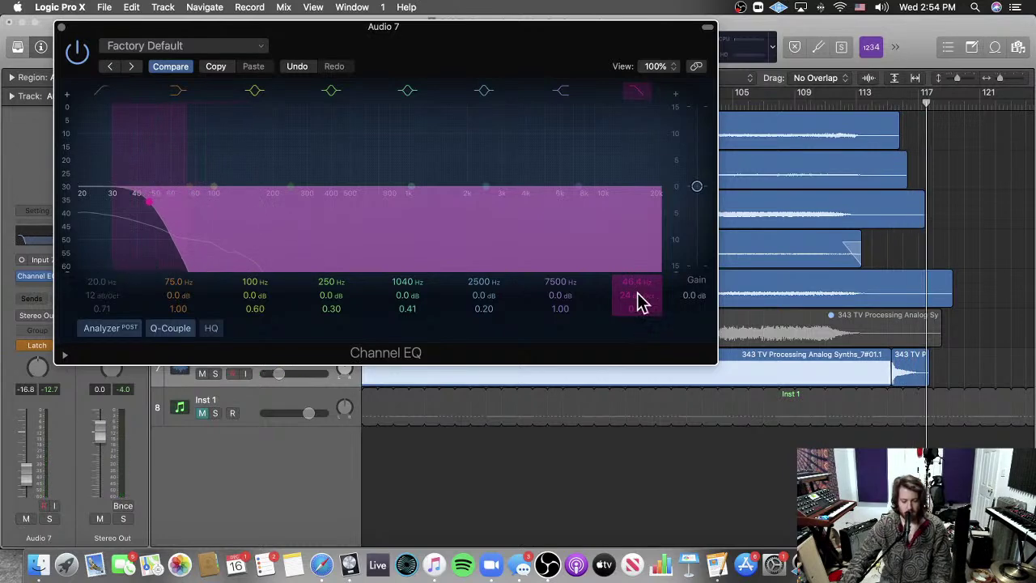
click(61, 29)
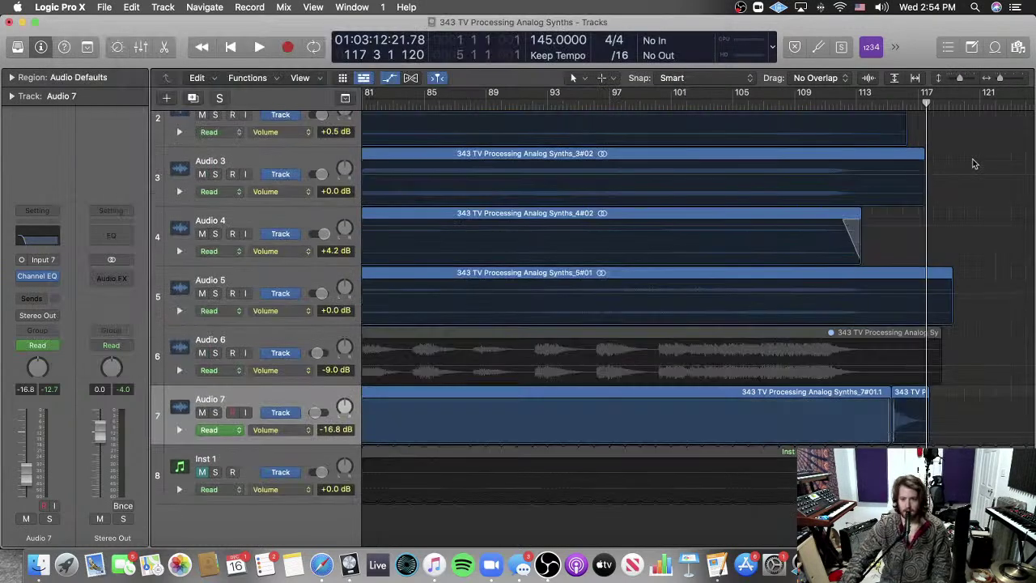
Step: Hide the automation lanes, play the mix from bar 104 to review the filtered ending, and fit the whole arrangement in view
key(a)
click(717, 105)
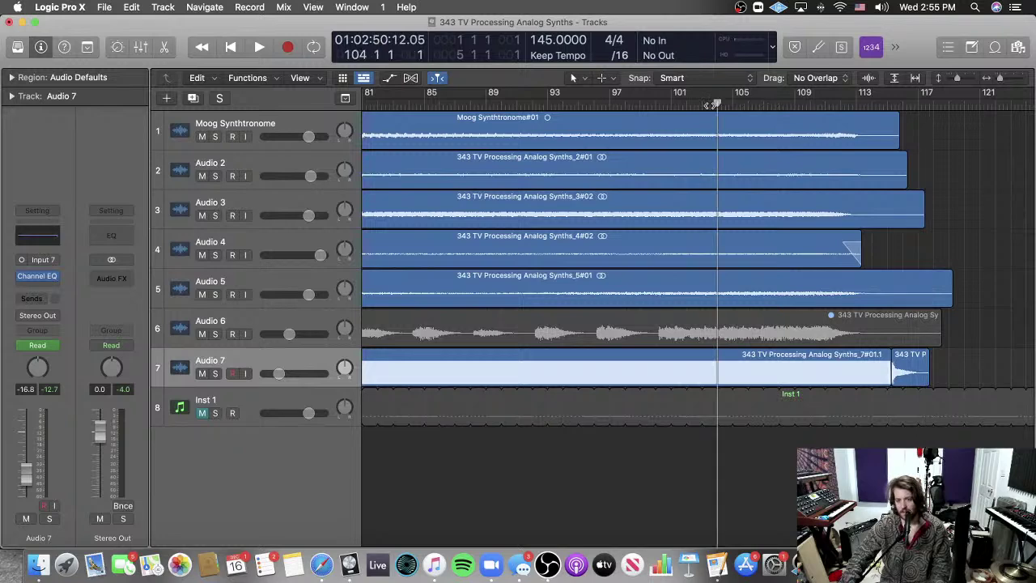
key(space)
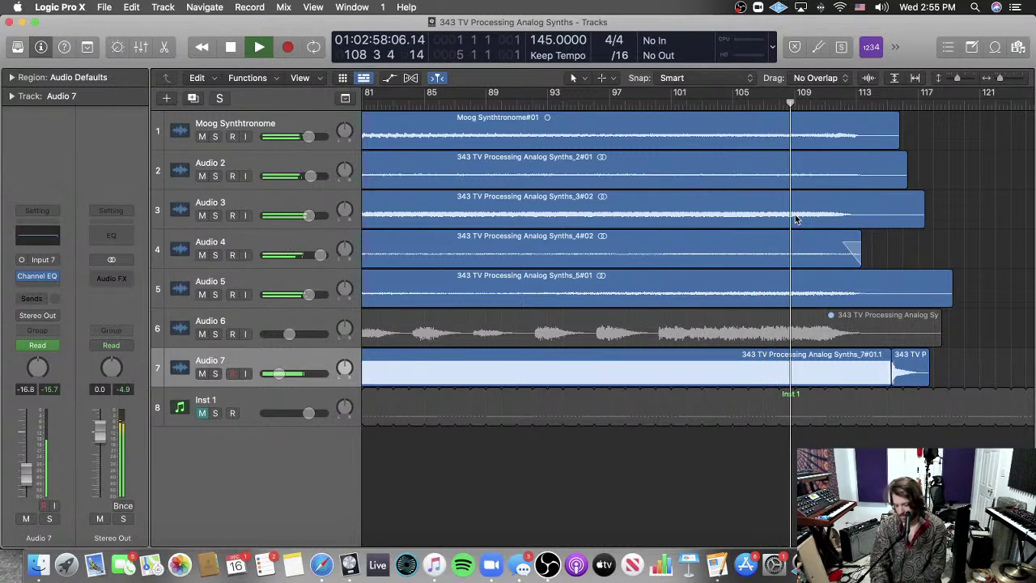
key(z)
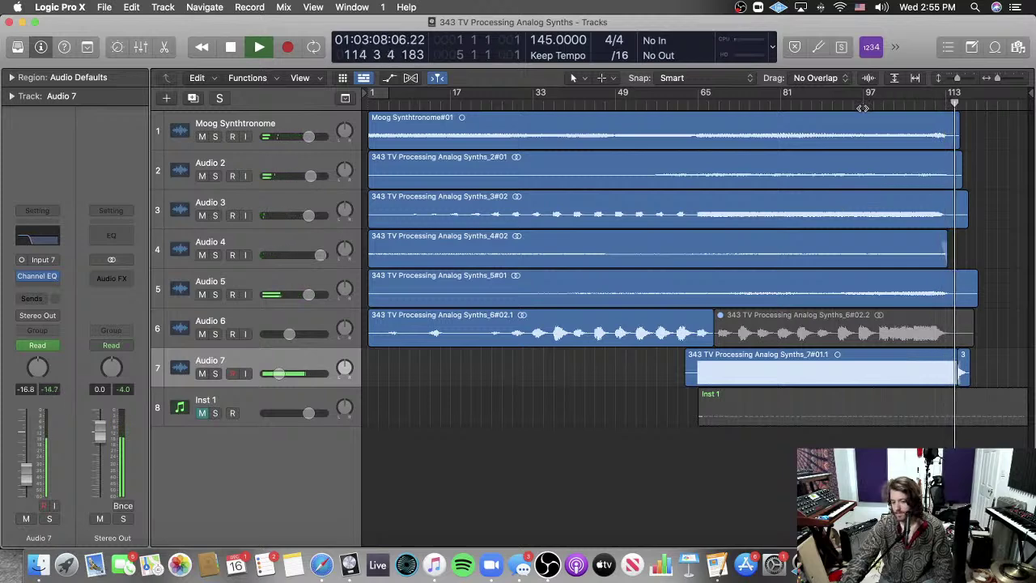
Step: Show track automation and display Audio 7's Channel EQ High Cut Frequency curve, keeping the track in Read mode
key(a)
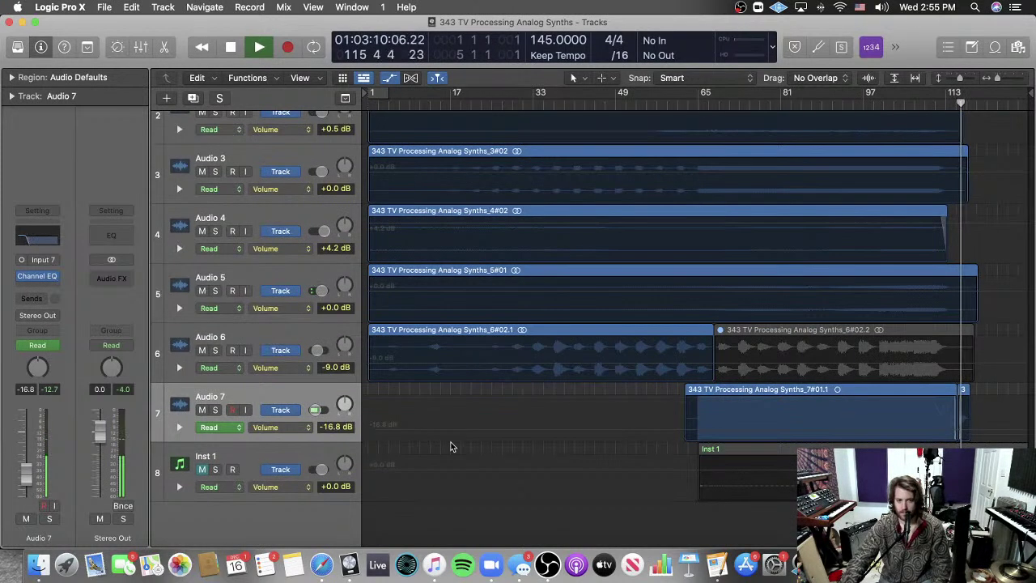
click(204, 429)
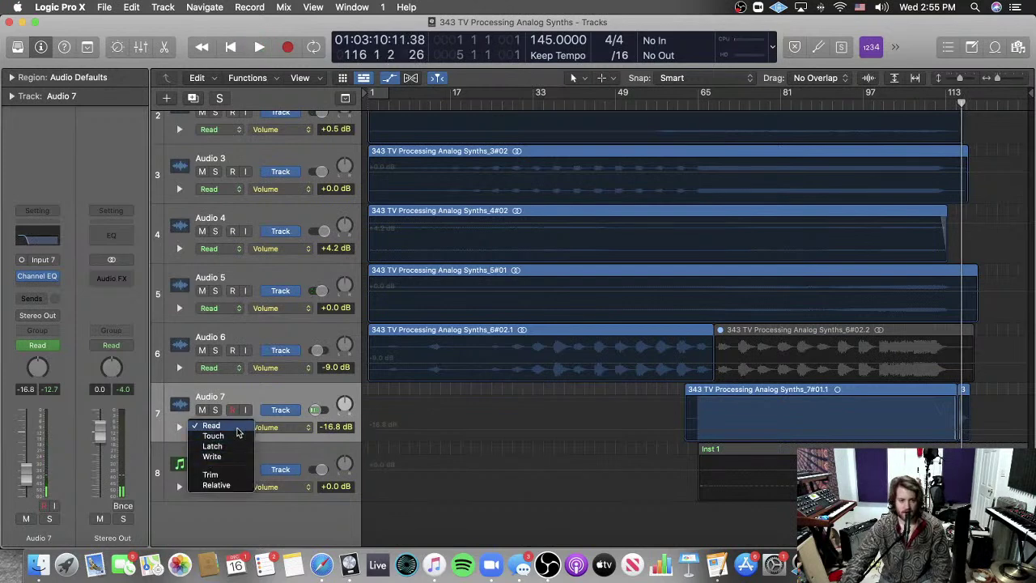
click(239, 426)
click(278, 427)
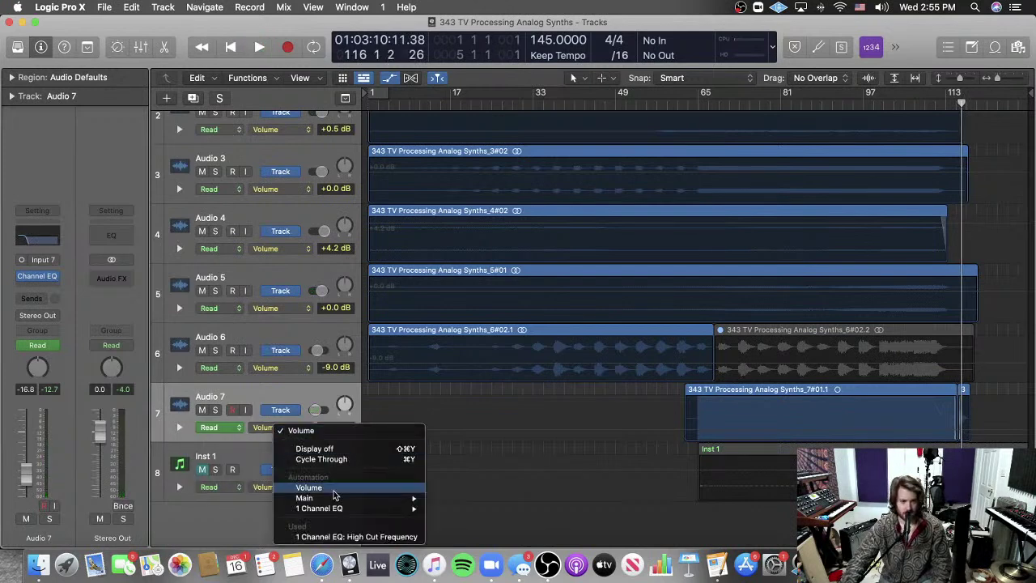
click(332, 537)
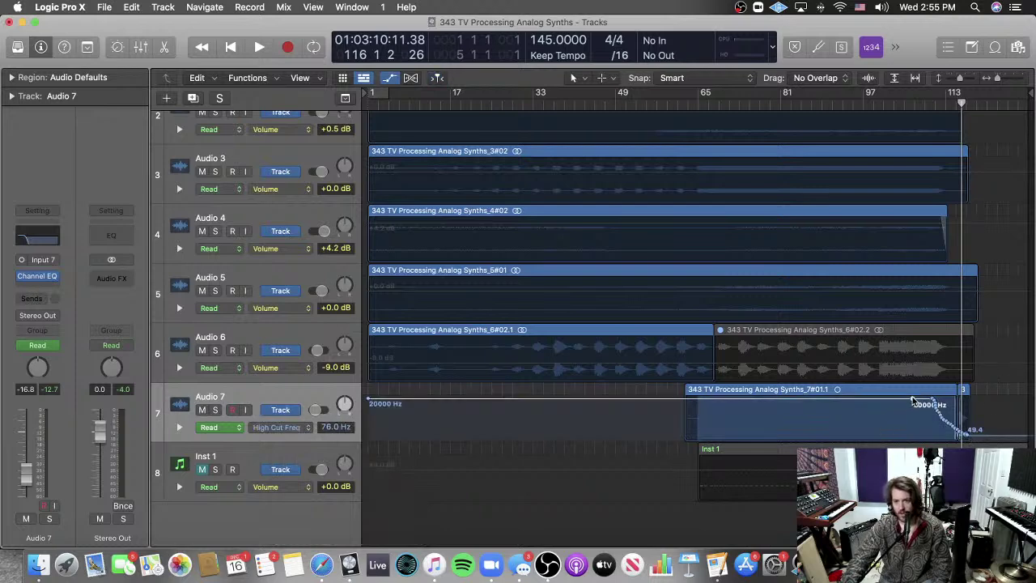
Step: Clear the recorded high-cut sweep at the end of Audio 7 by flattening its automation curve to 20000 Hz
drag(912, 399, 999, 398)
click(999, 398)
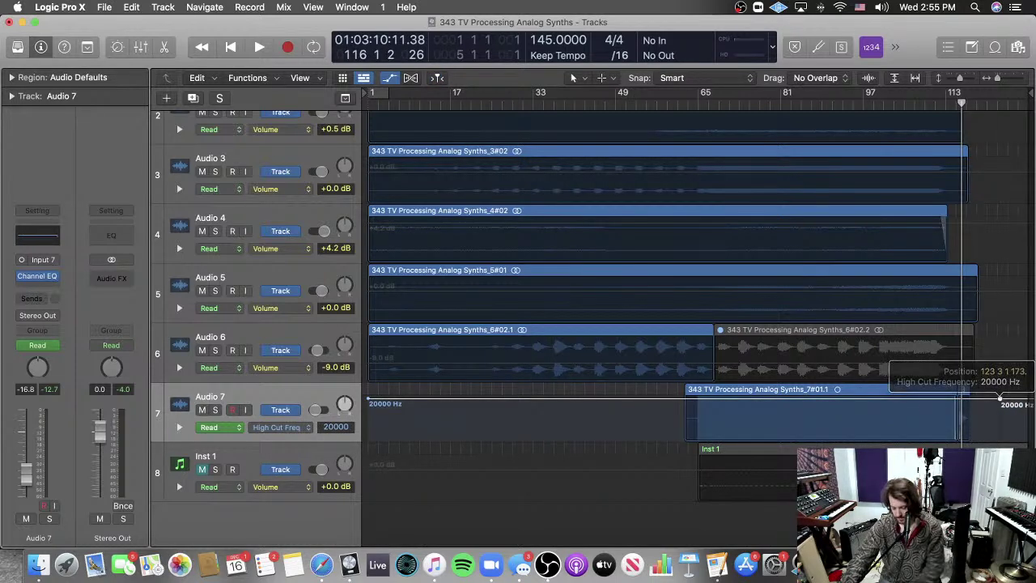
key(super+Right)
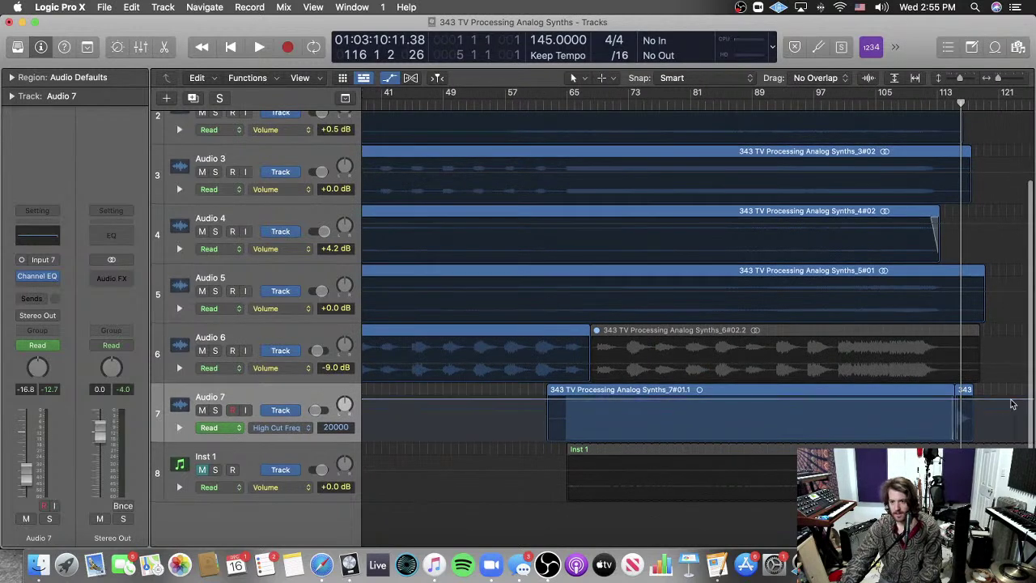
Step: While playing from bar 104, ramp Audio 7's High Cut Frequency from 20000 Hz at about bar 111 down to 54 Hz at the tail region's start
click(868, 105)
key(space)
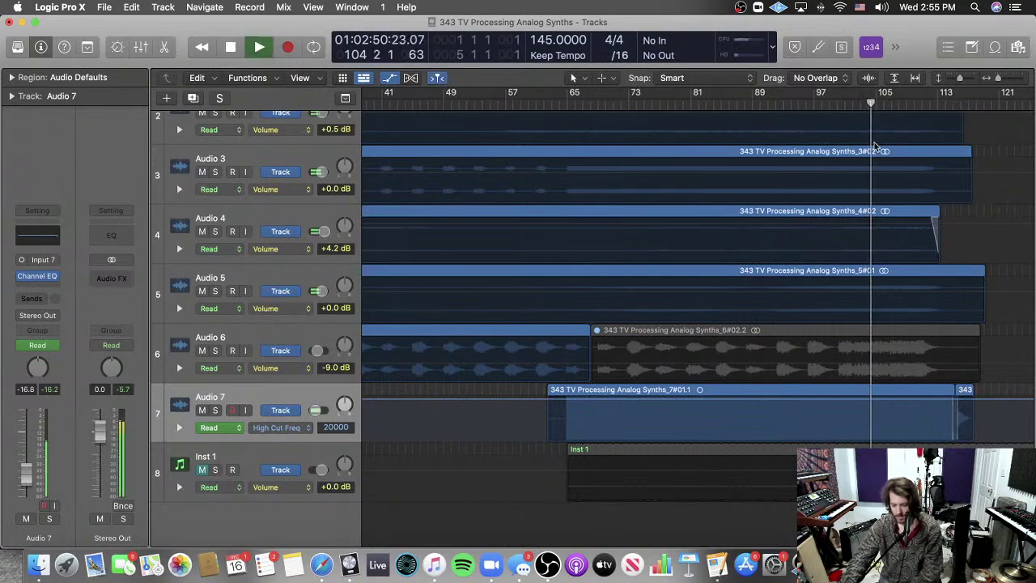
key(super+Down)
key(super+Down)
key(super+Right)
key(super+Right)
key(super+Right)
scroll(907, 222, right, 4)
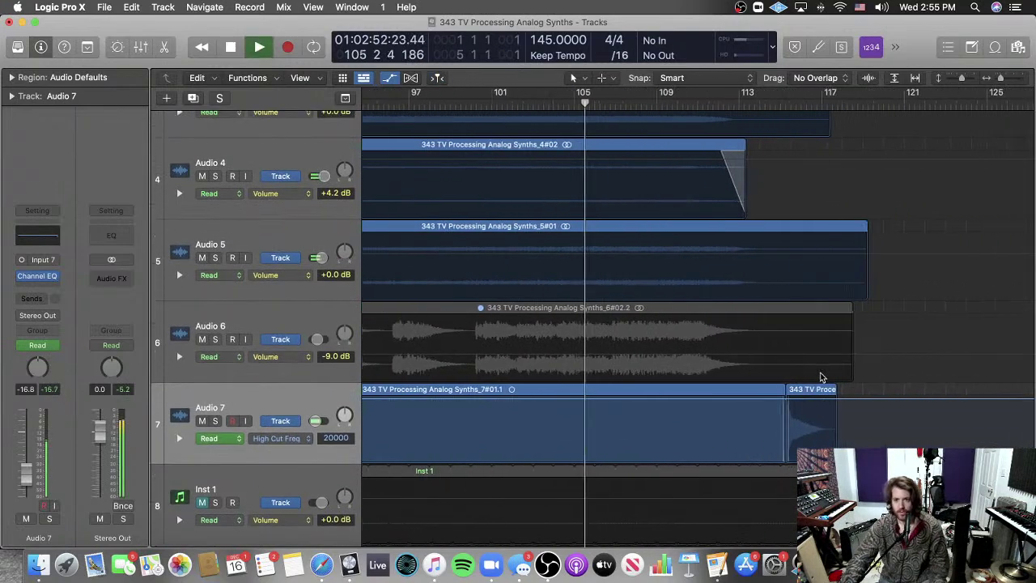
click(700, 398)
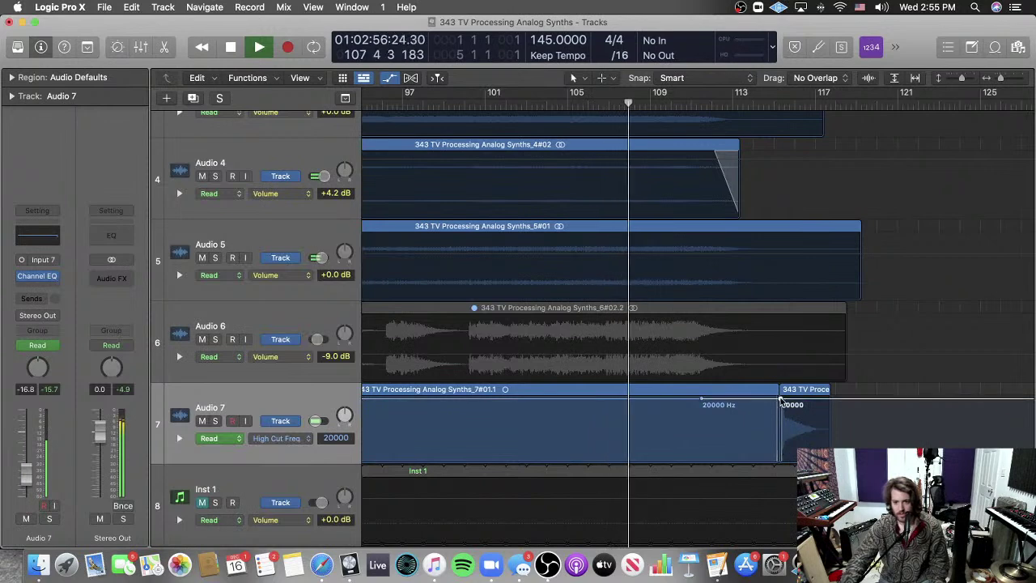
drag(781, 401, 781, 457)
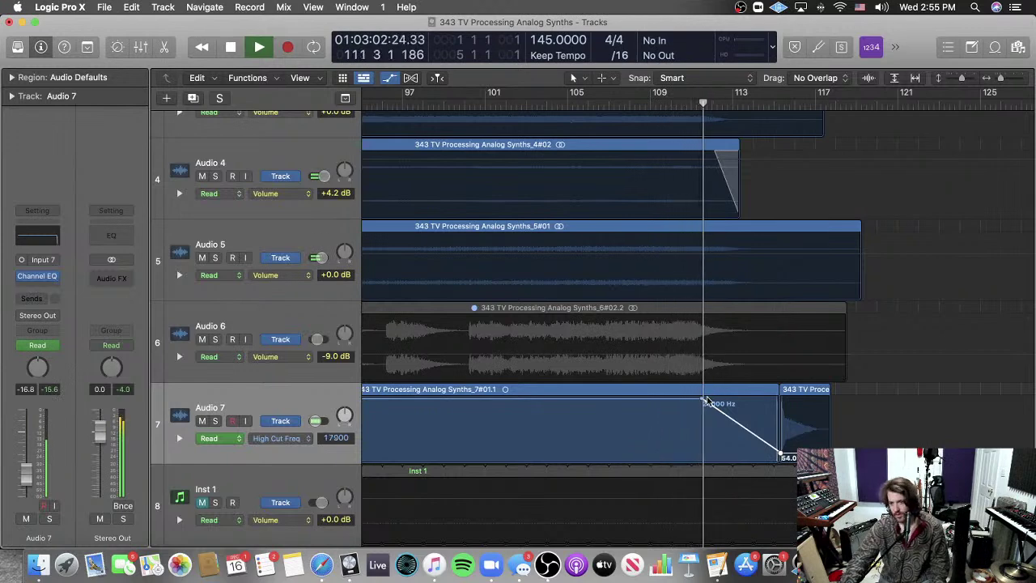
drag(704, 400, 693, 400)
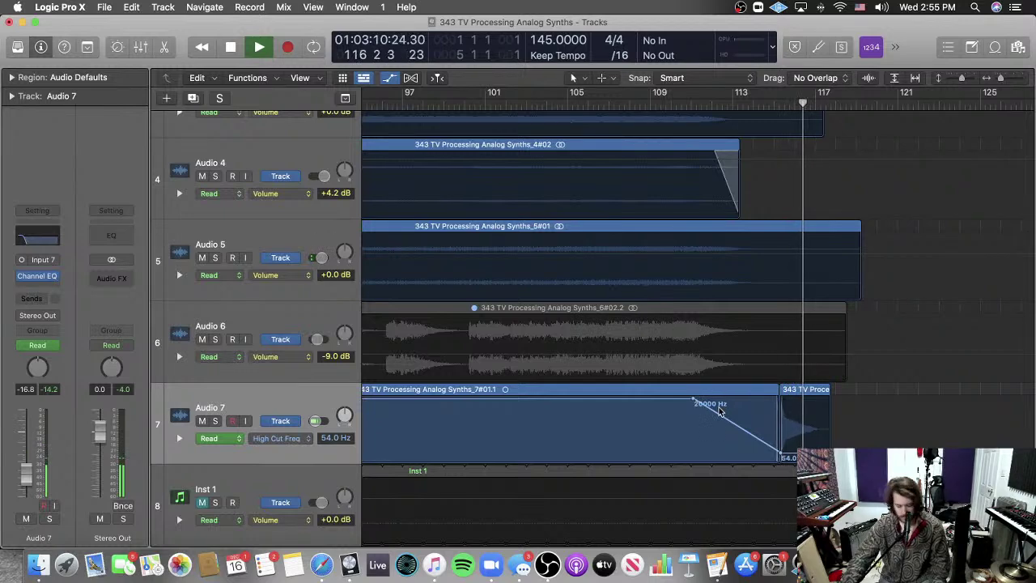
Step: Bend Audio 7's straight high-cut ramp downward into a concave curve with the automation curve tool
key(t)
key(w)
drag(735, 425, 732, 438)
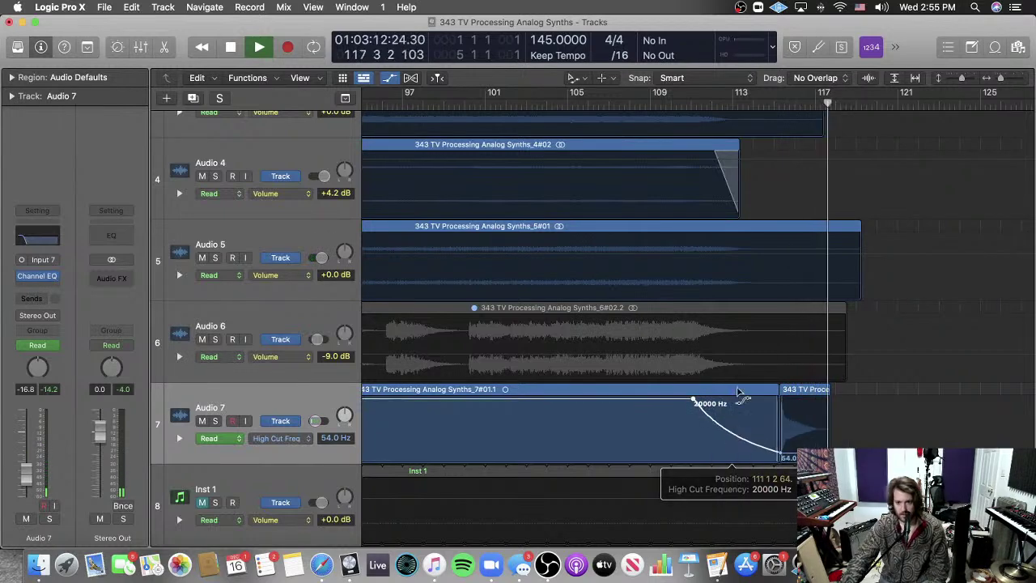
Step: Move the 20000 Hz start point of Audio 7's high-cut curve slightly before bar 111 in two adjustments, replaying the ending after each
click(636, 103)
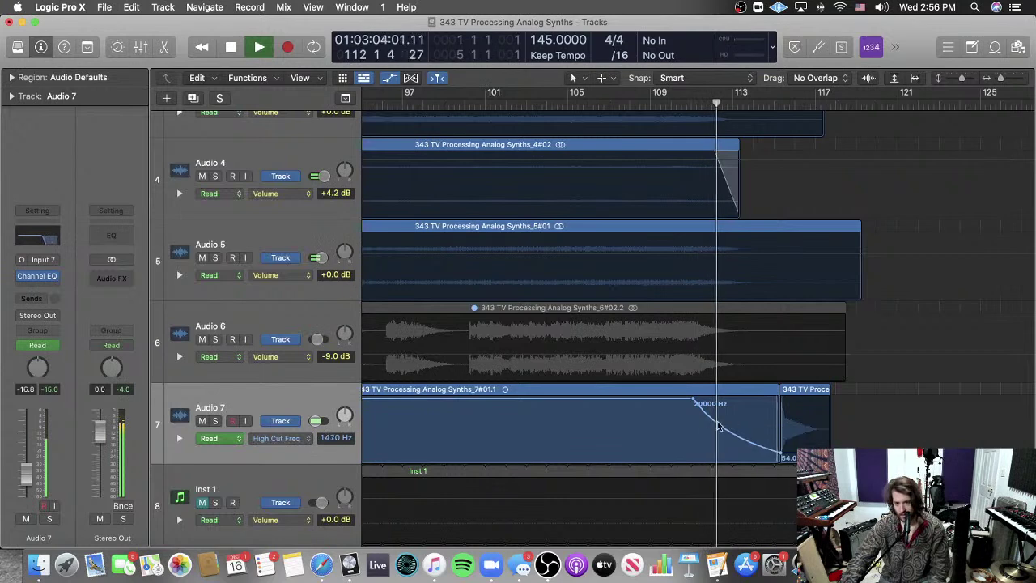
drag(694, 398, 689, 398)
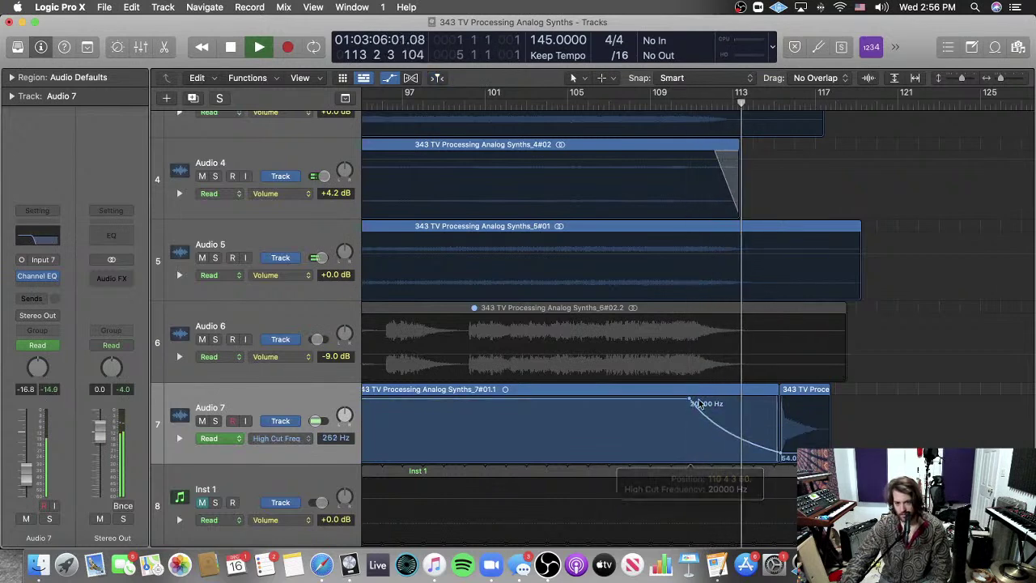
click(653, 102)
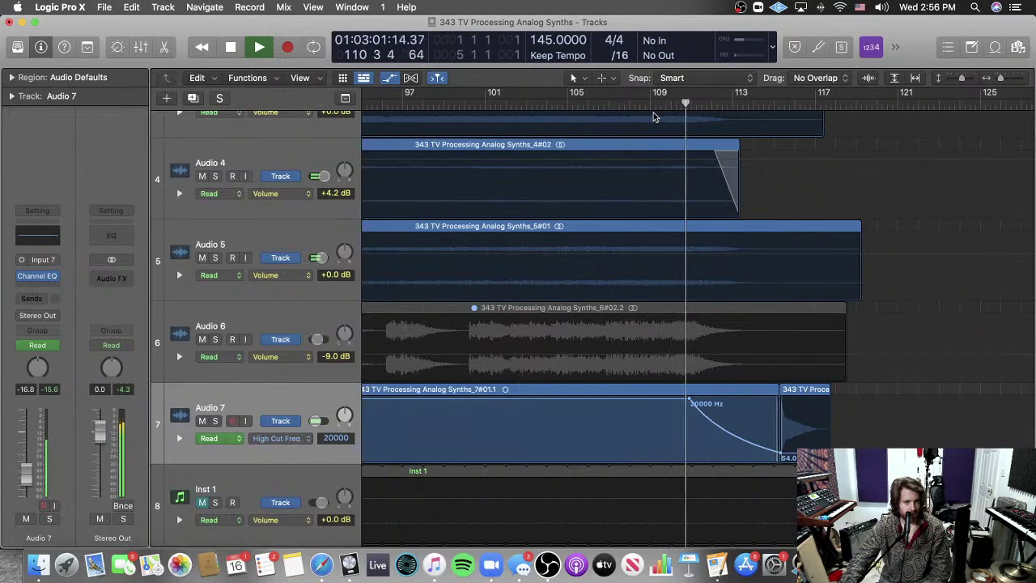
scroll(687, 405, up, 2)
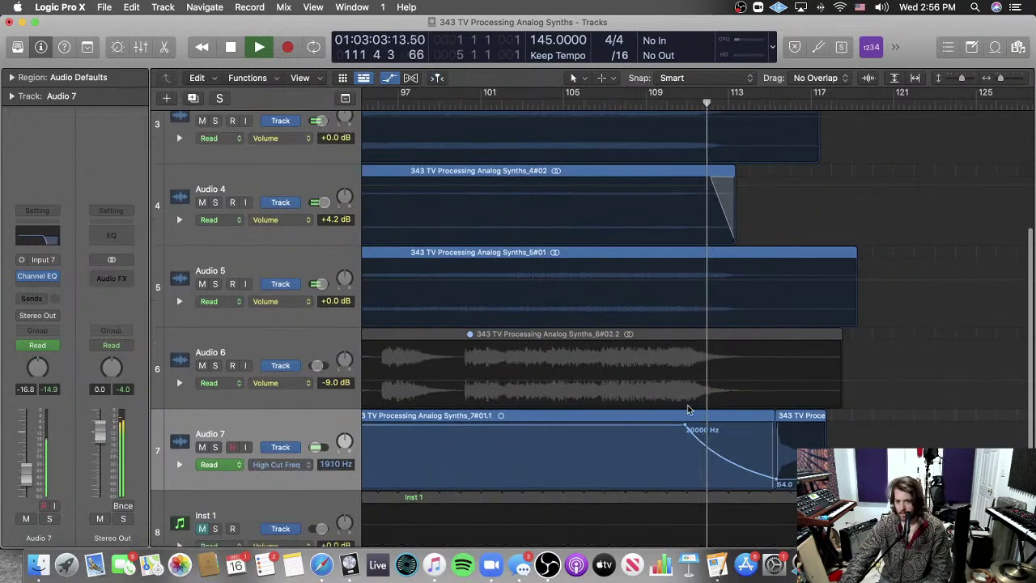
drag(687, 429, 680, 427)
click(643, 102)
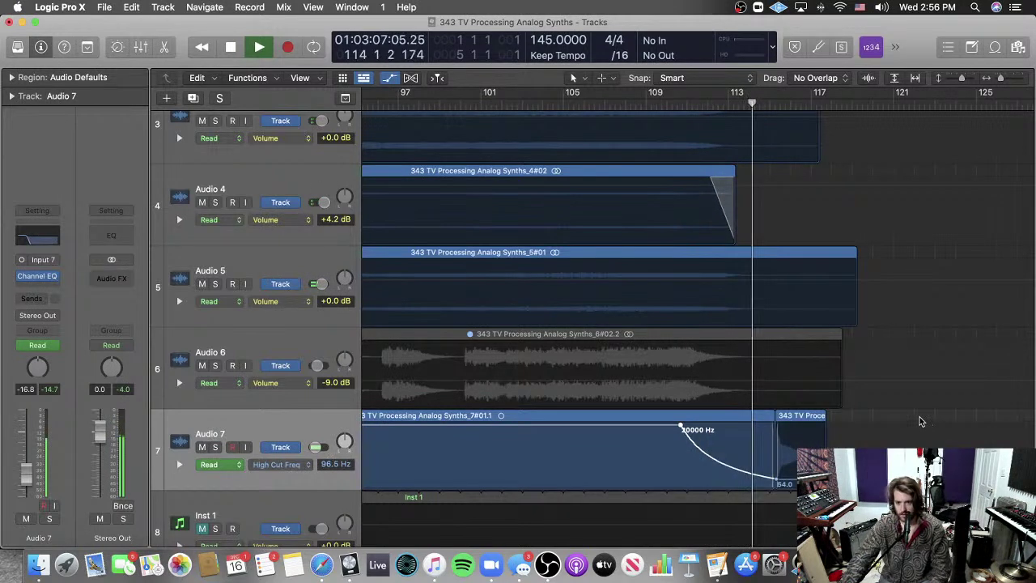
Step: Hide the track automation, fit the whole arrangement in view, and stop playback
key(a)
key(z)
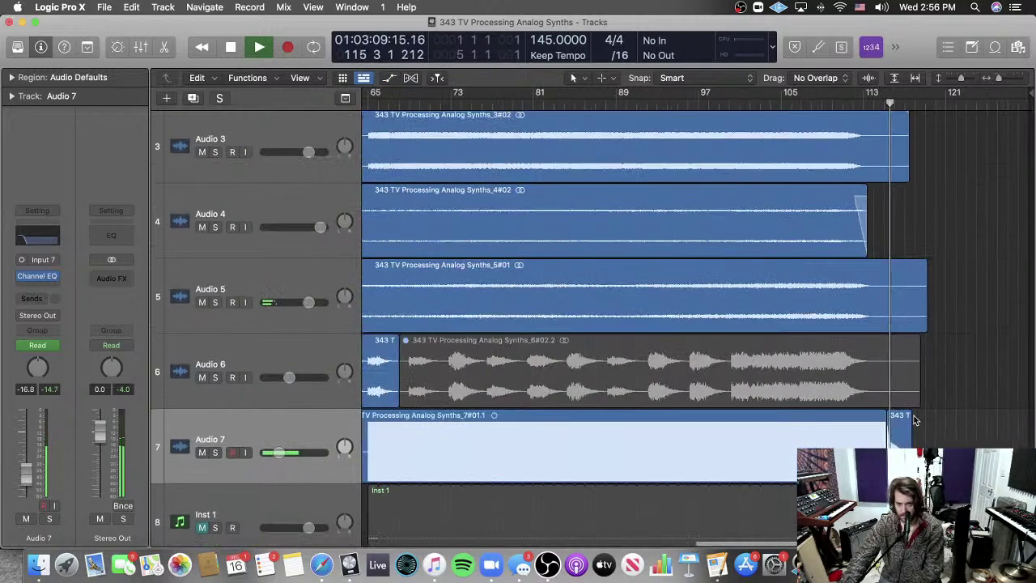
key(super+Up)
key(super+Up)
key(super+Up)
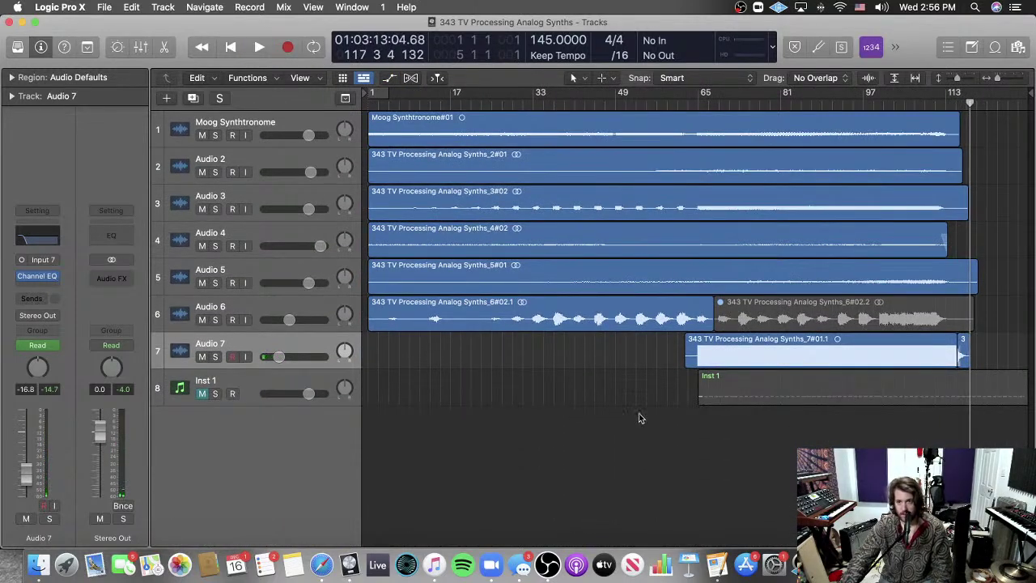
key(space)
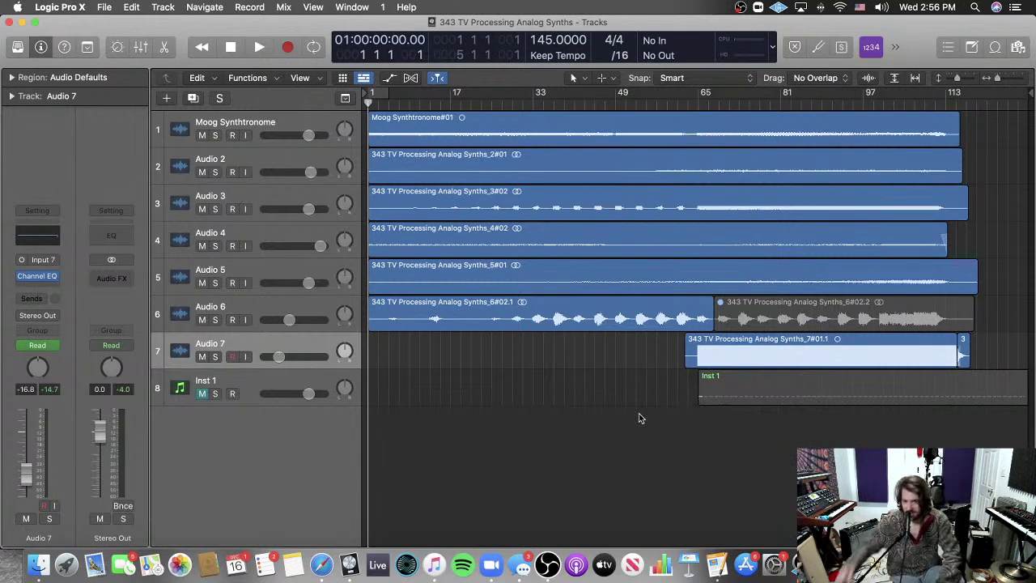
Step: Play the mix from about bar 59 through the ending, lower Audio 7's volume to -19.5 dB, and briefly check its high-cut curve
click(666, 104)
key(space)
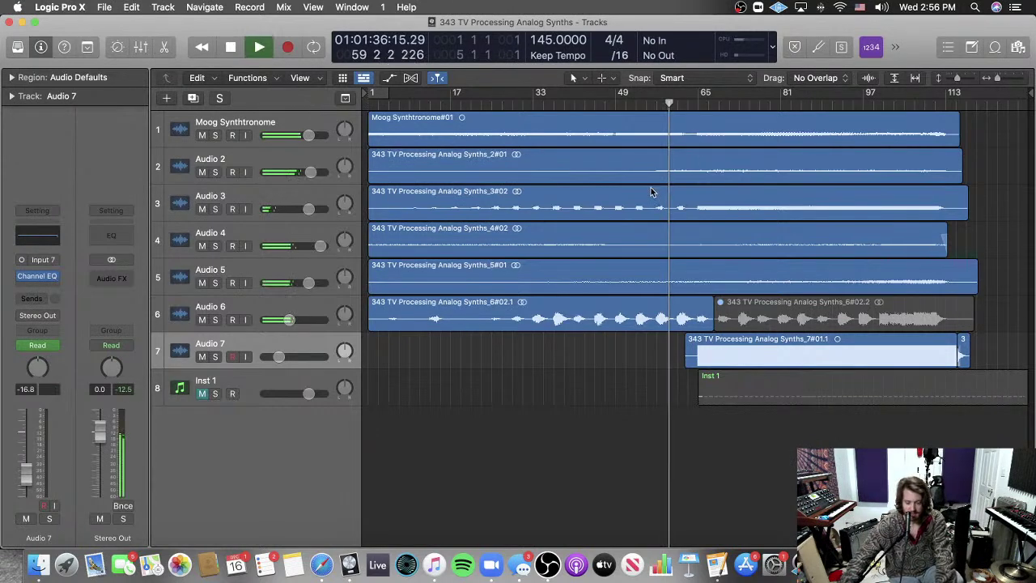
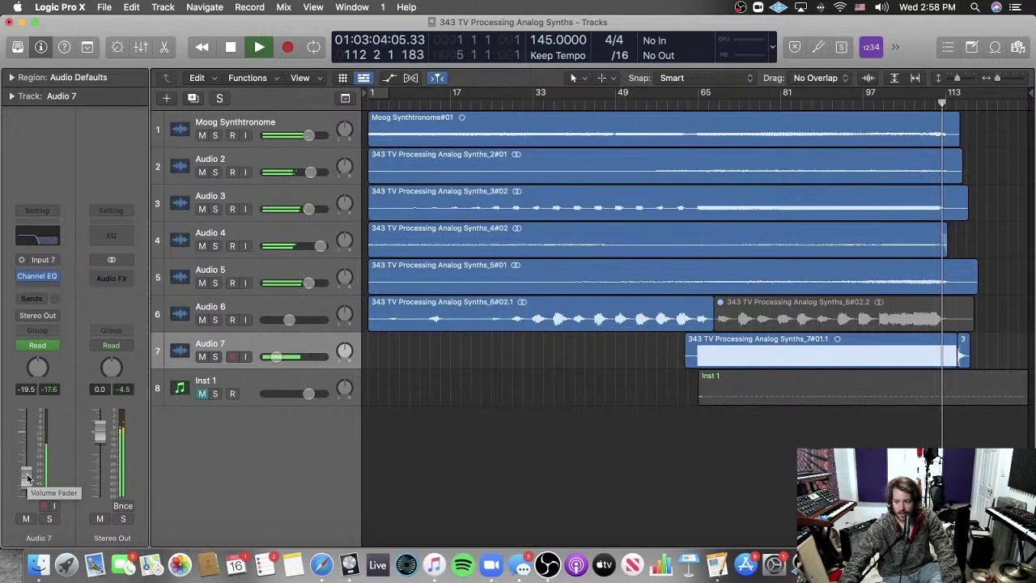
key(a)
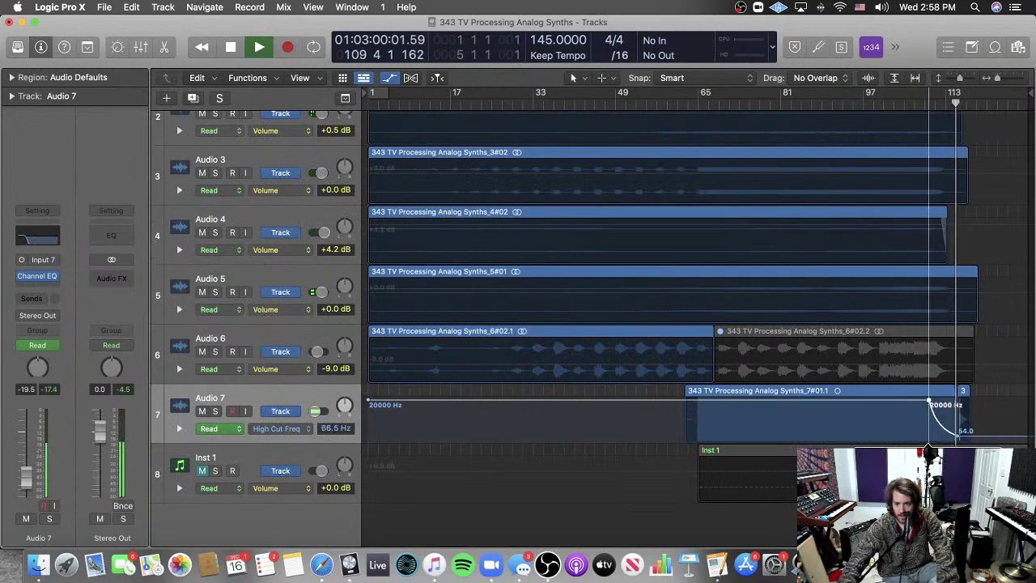
key(a)
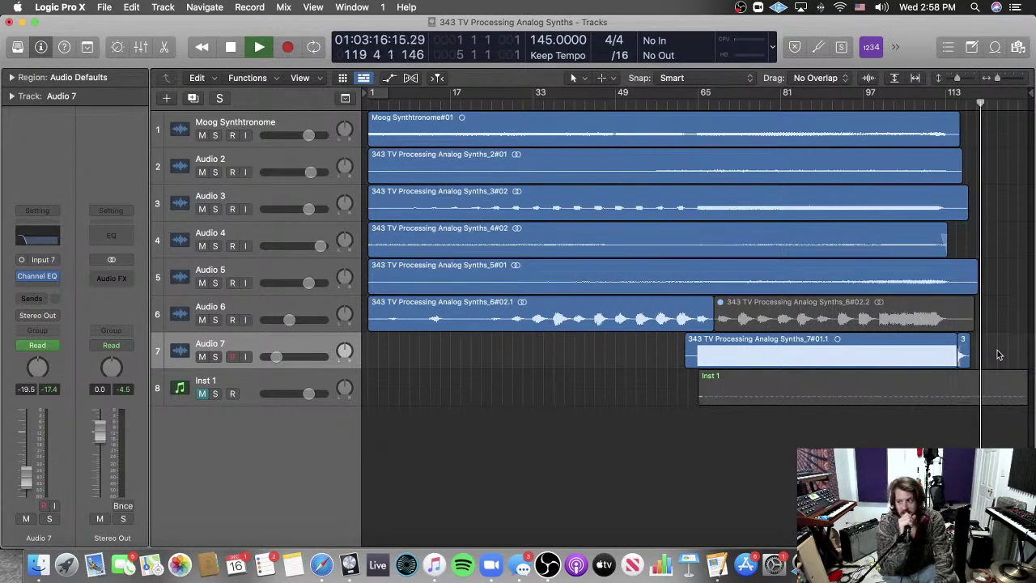
key(space)
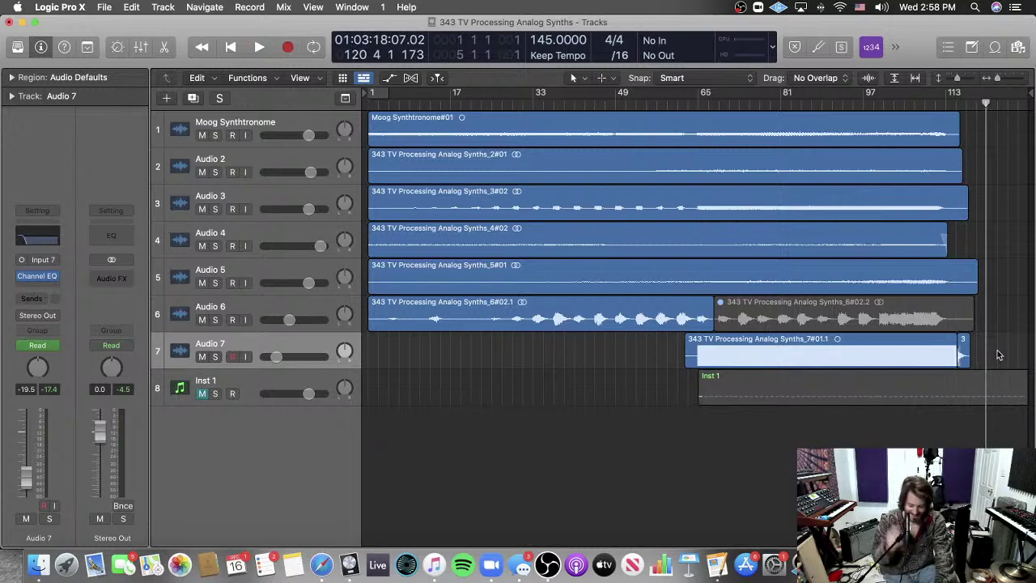
Step: Replay only the ending of the mix from about bar 114 and stop playback
key(Return)
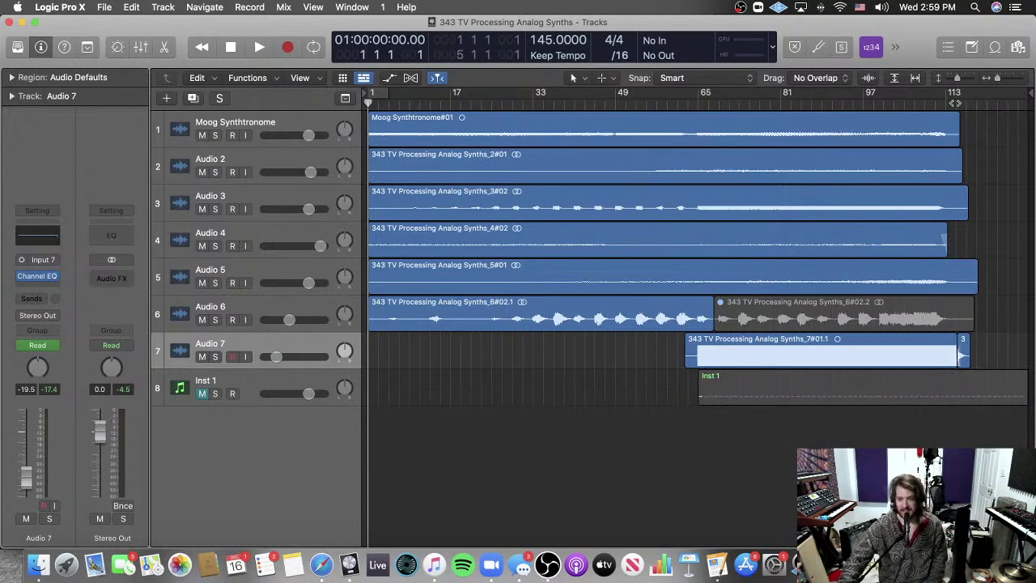
click(954, 103)
key(space)
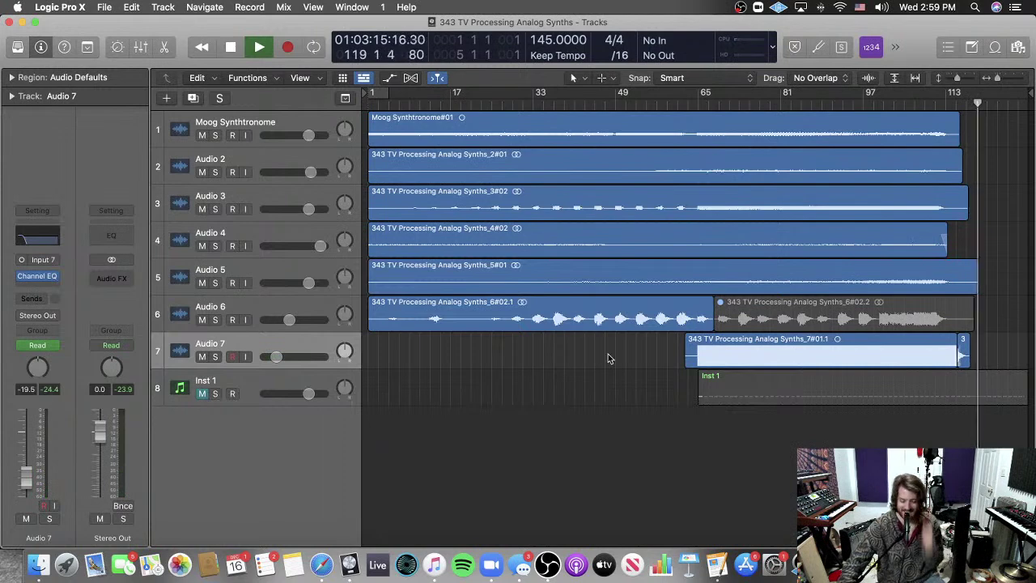
key(space)
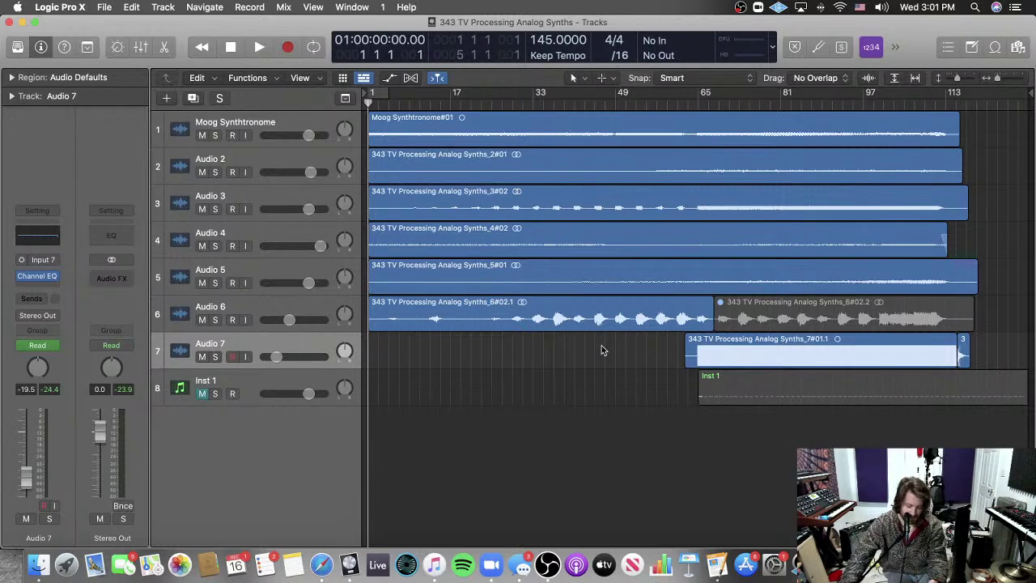
Step: Switch to OBS to bring up its streaming controls
click(548, 564)
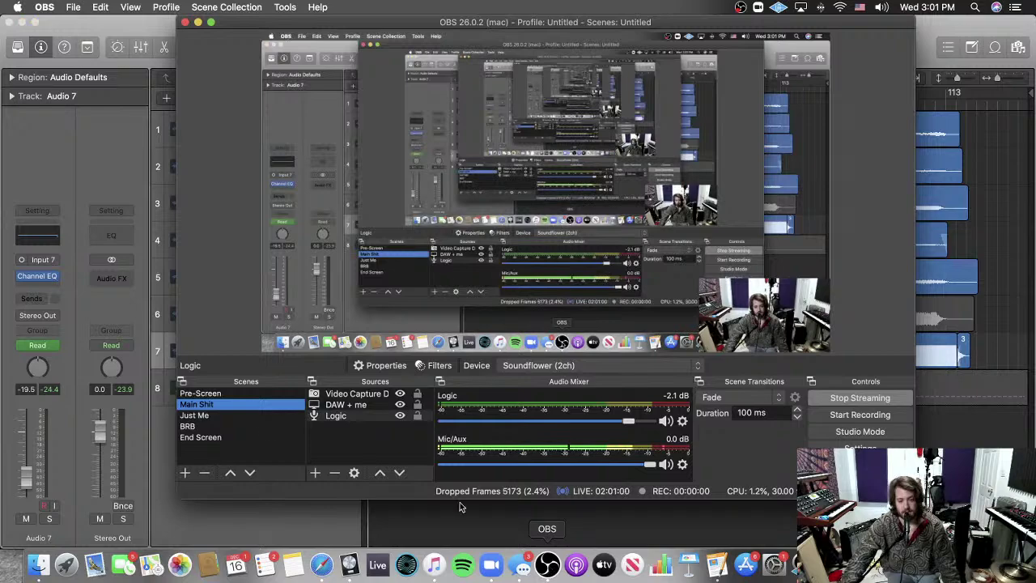